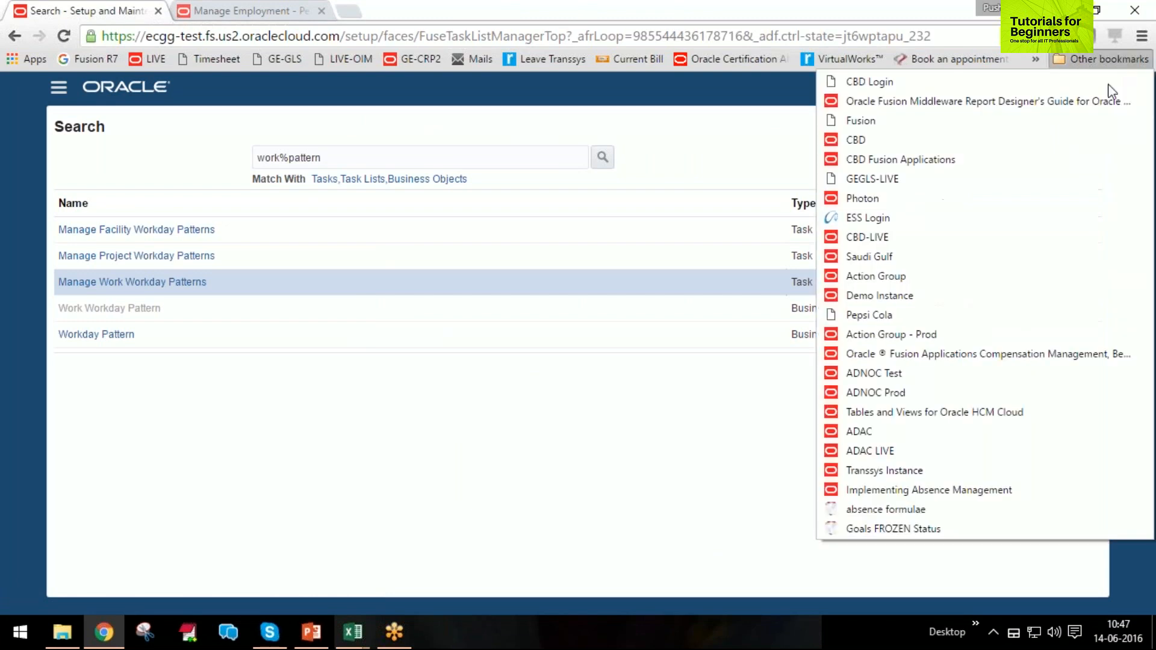
# Go to Setup and Maintenance, search for "work%shift", and open the Manage Work Shifts task.
pyautogui.click(932, 486)
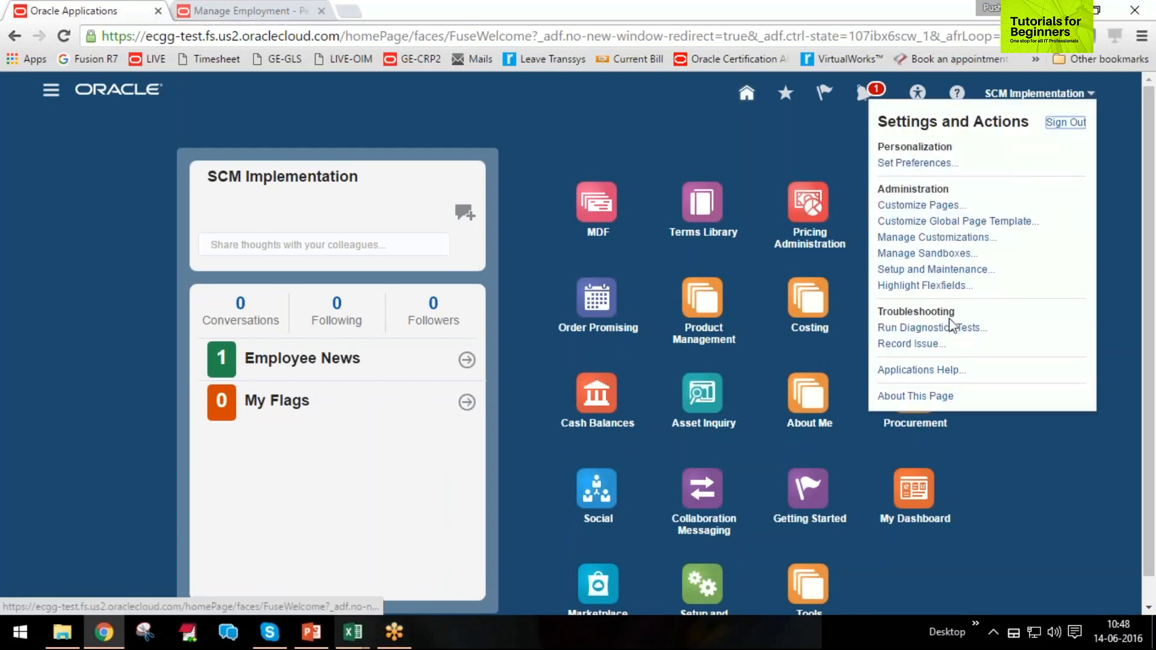
pyautogui.click(946, 270)
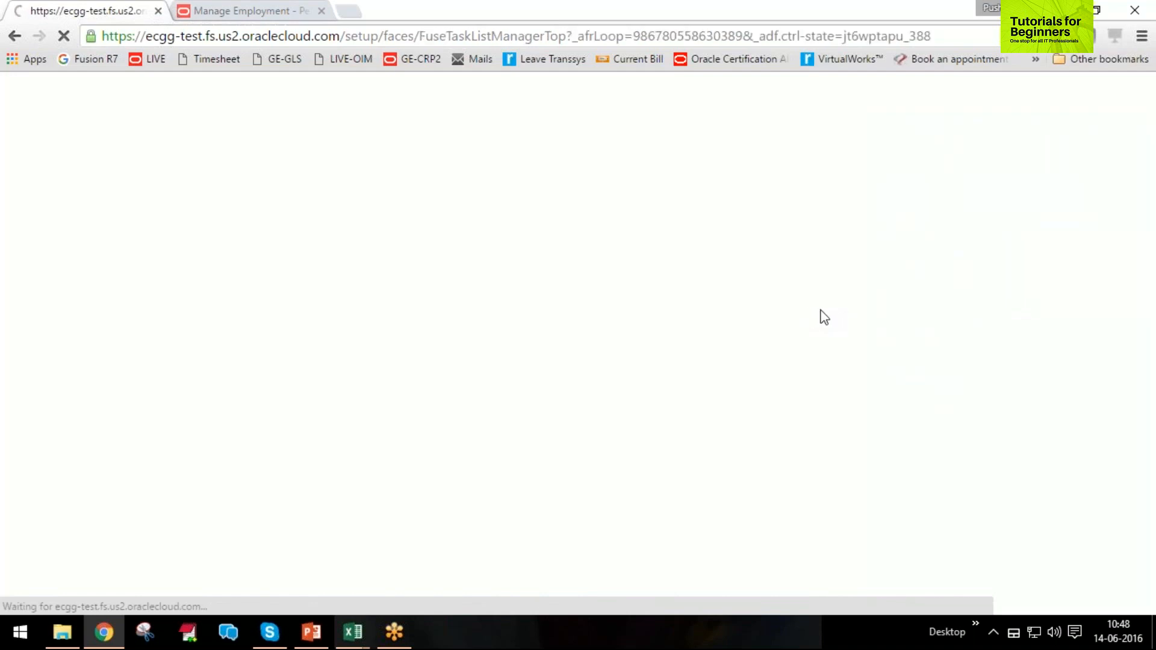
pyautogui.click(710, 130)
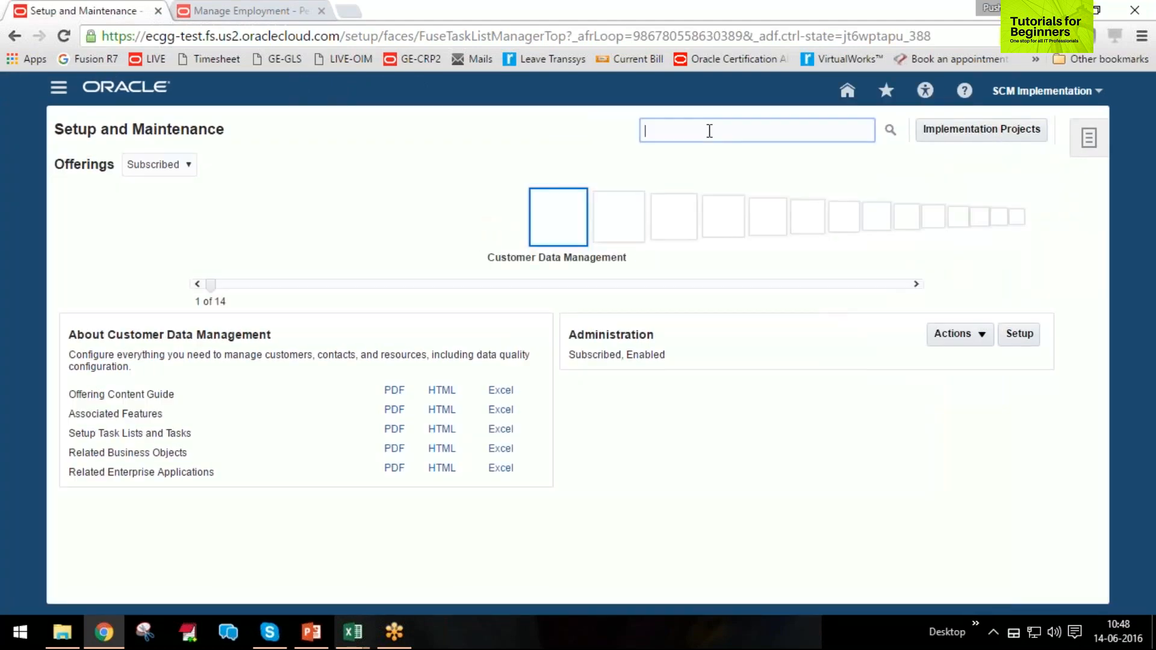
pyautogui.write('work%')
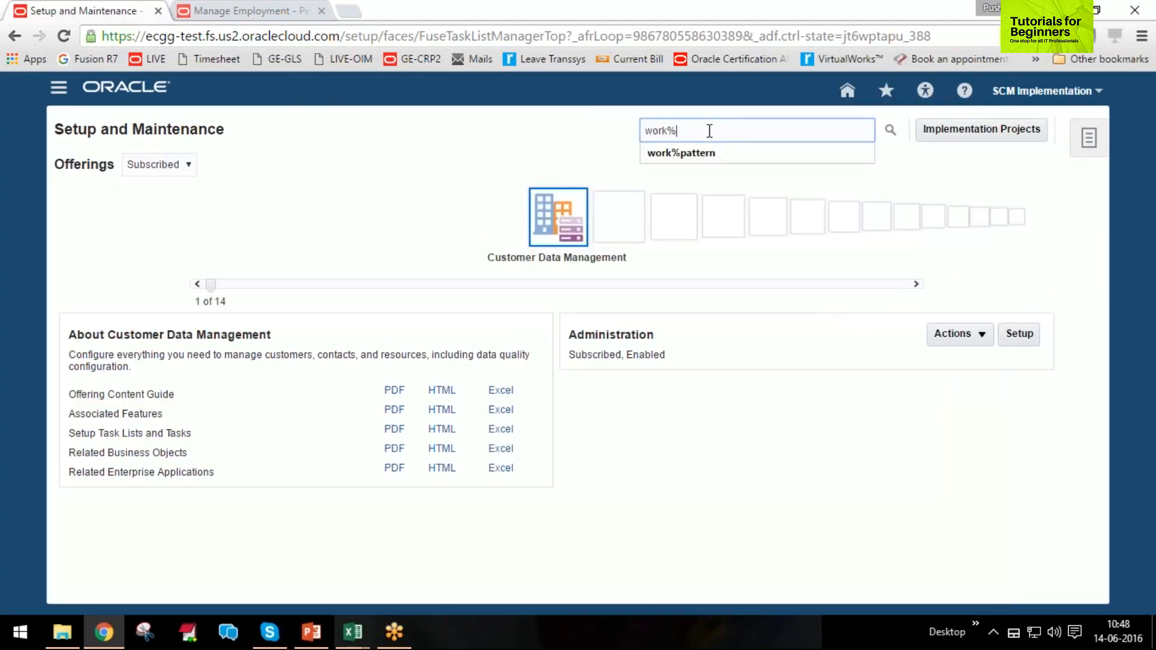
pyautogui.write('shift')
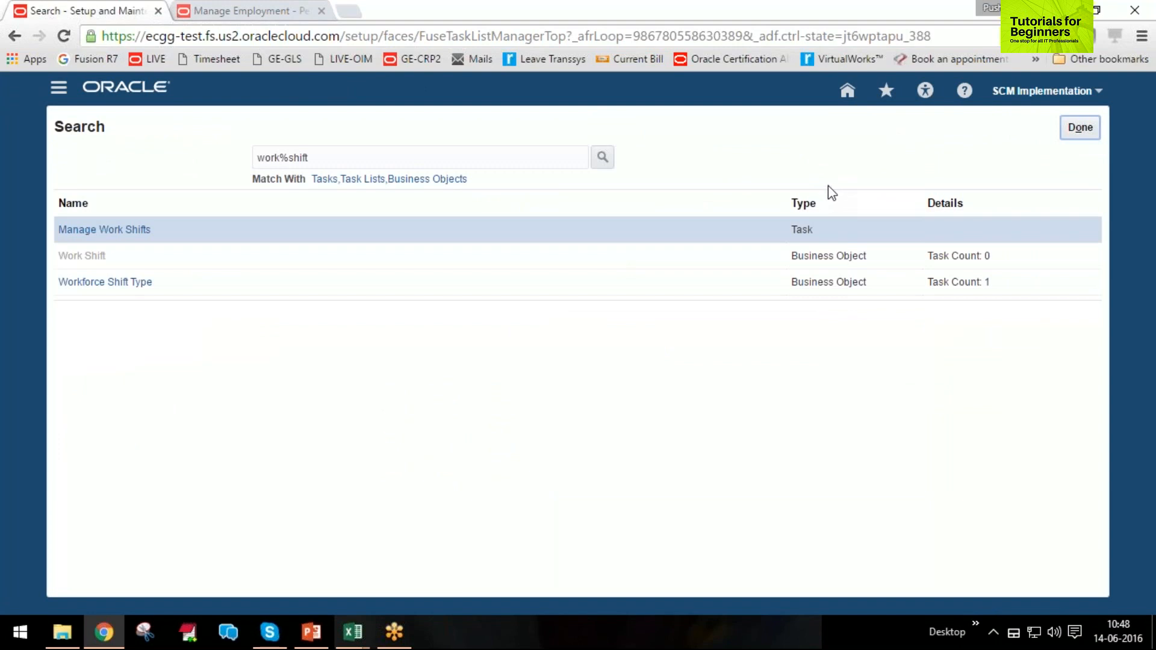
pyautogui.click(96, 228)
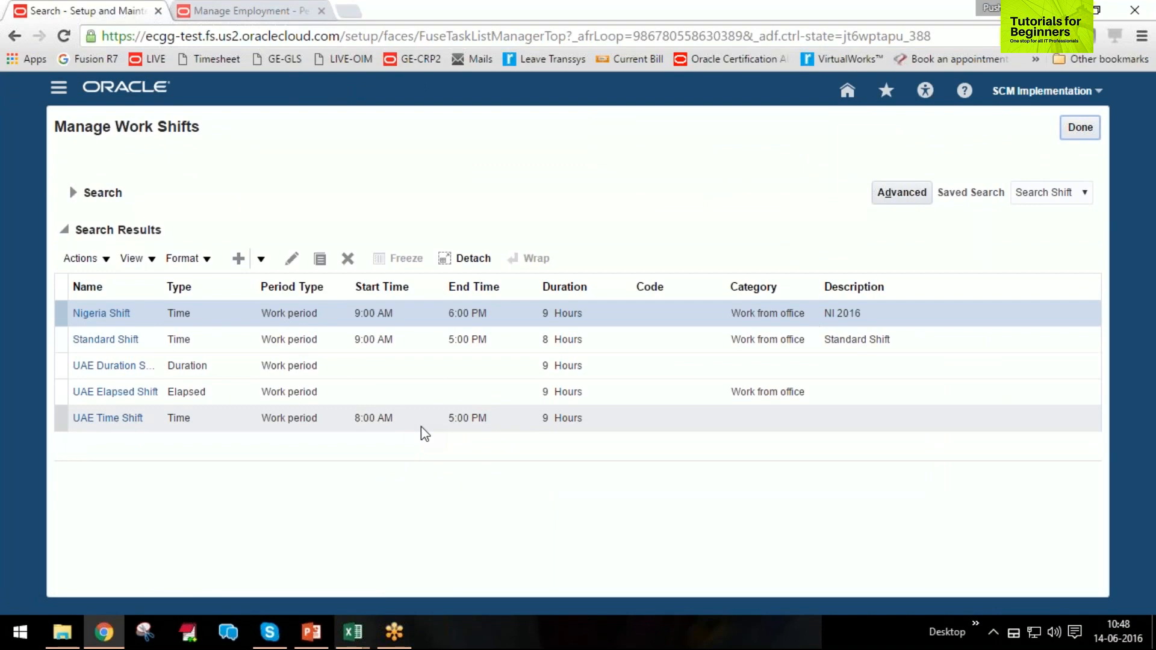
# Start creating a new time shift and name it "UAE Shift".
pyautogui.click(261, 260)
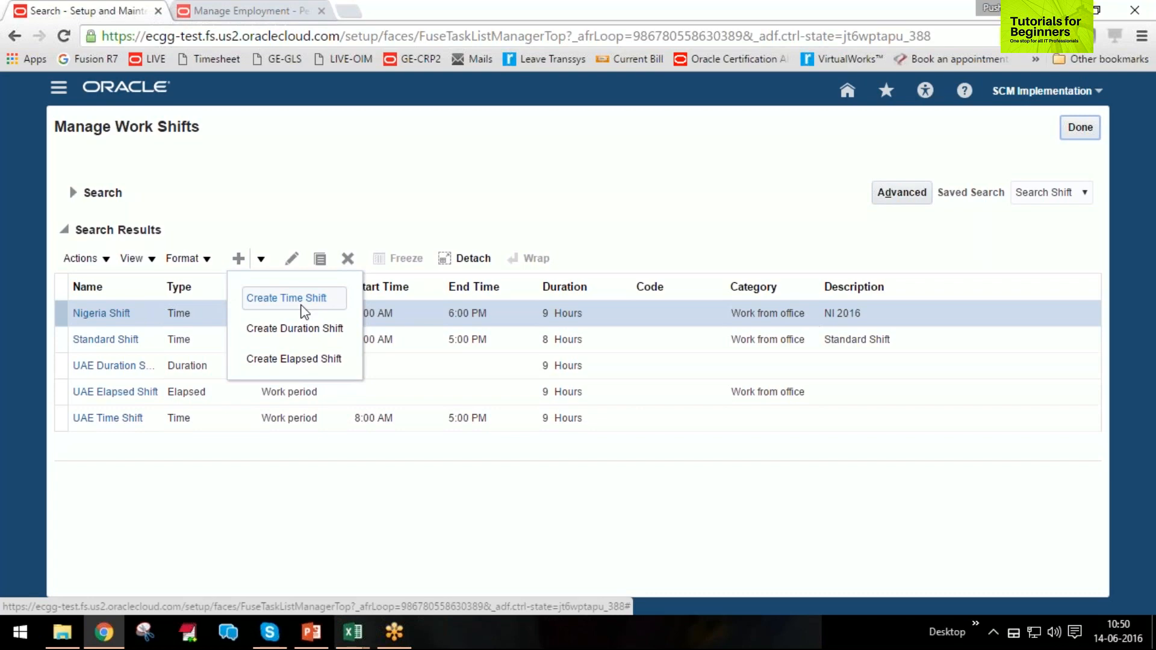
pyautogui.click(201, 486)
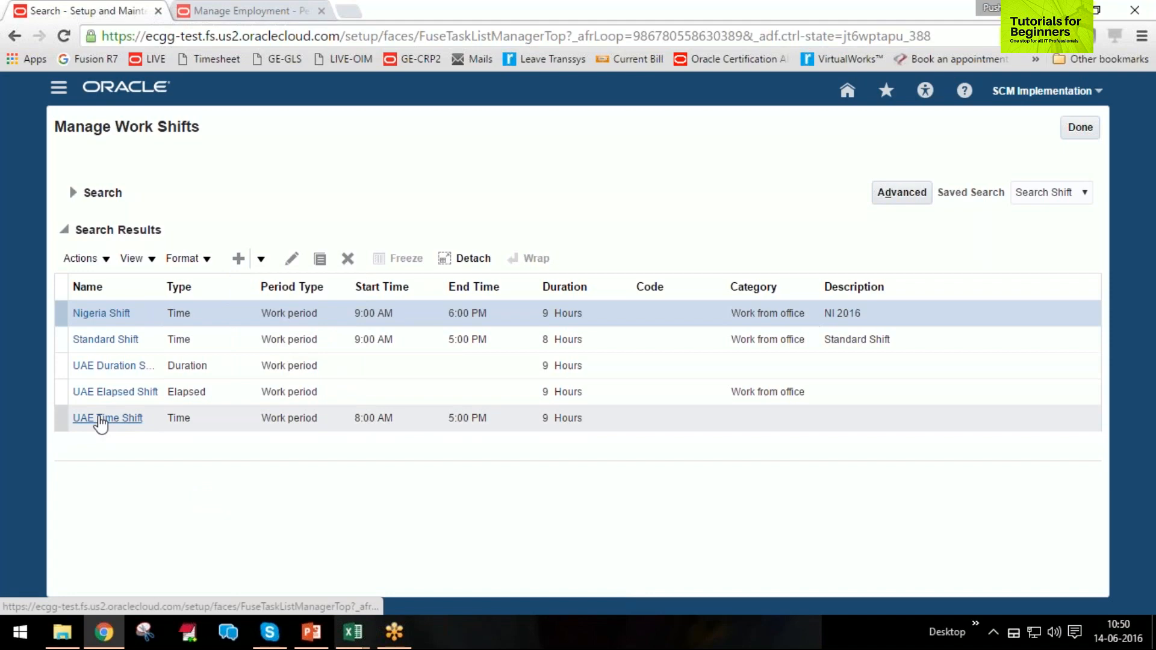
pyautogui.click(262, 260)
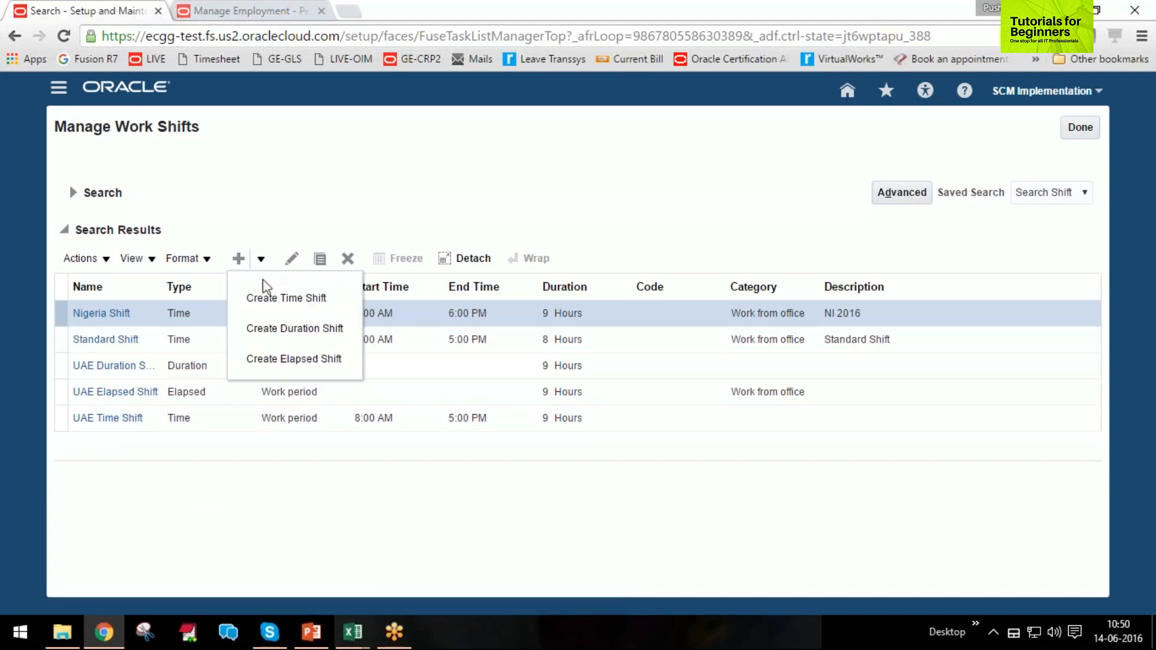
pyautogui.click(256, 341)
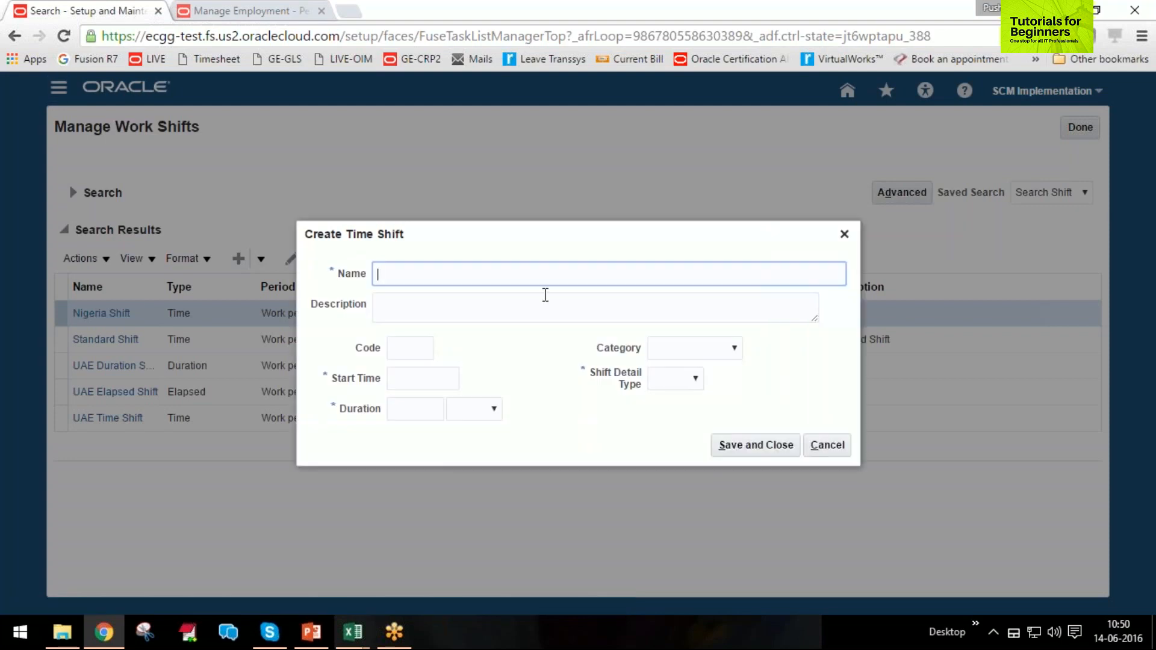
pyautogui.write('UAE Shift')
pyautogui.press('Tab')
pyautogui.press('Tab')
pyautogui.press('Tab')
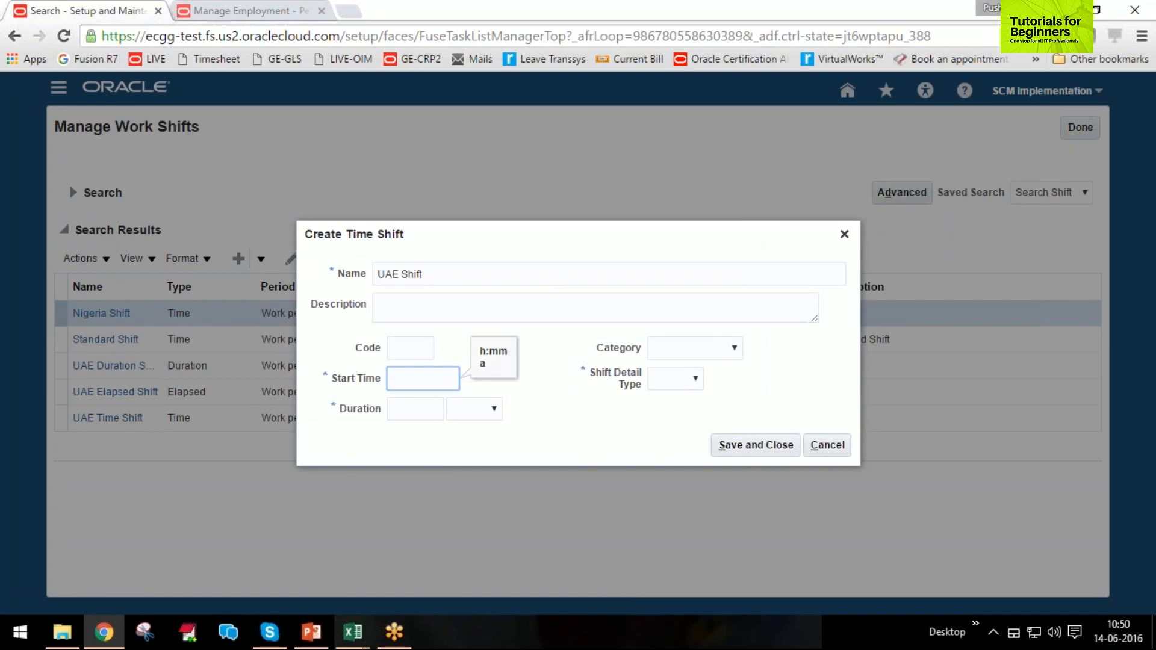
# Set the new time shift's start time to 9:00 AM.
pyautogui.write('9:00')
pyautogui.write('A')
pyautogui.press('Tab')
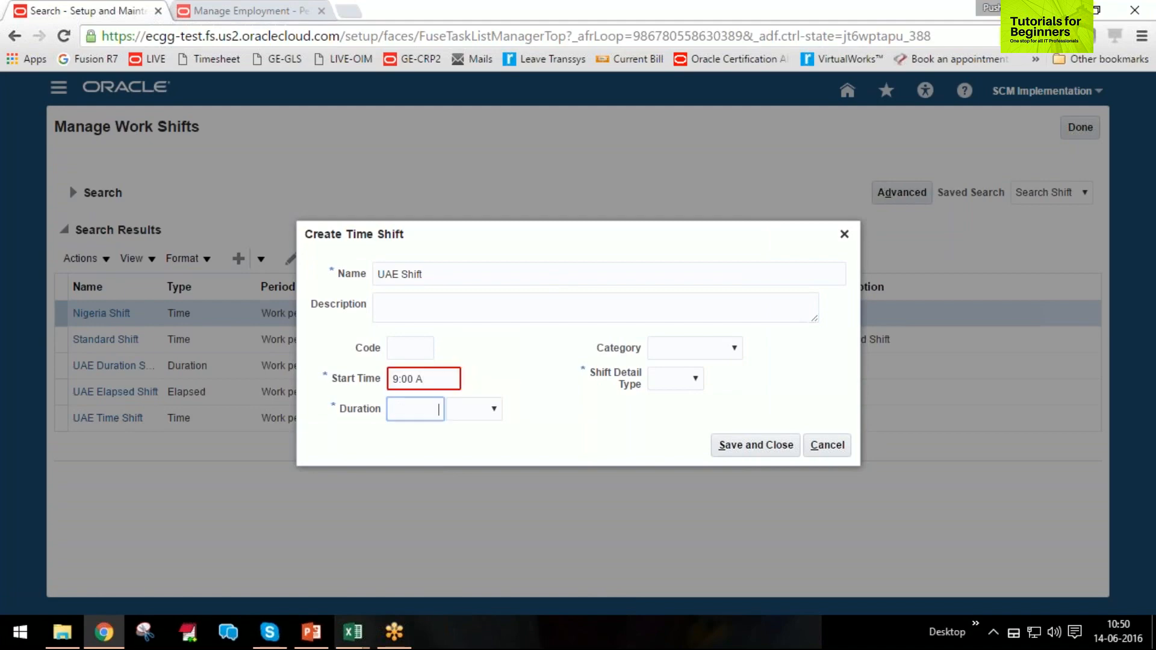
pyautogui.click(442, 381)
pyautogui.press('BackSpace')
pyautogui.press('BackSpace')
pyautogui.press('Tab')
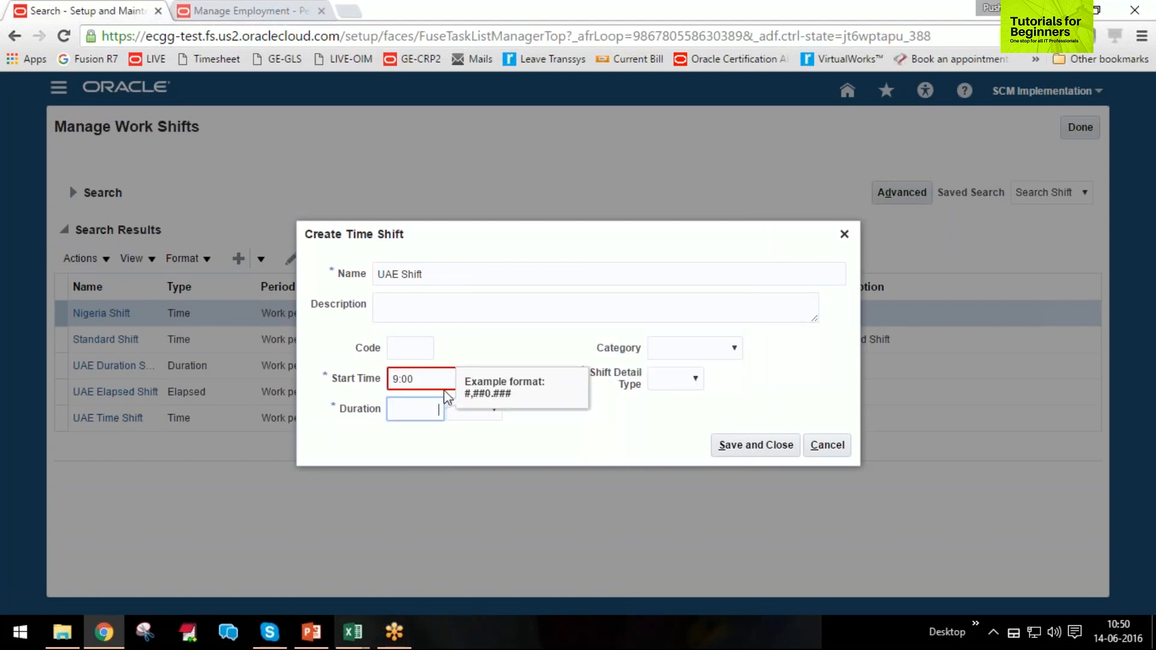
pyautogui.click(402, 378)
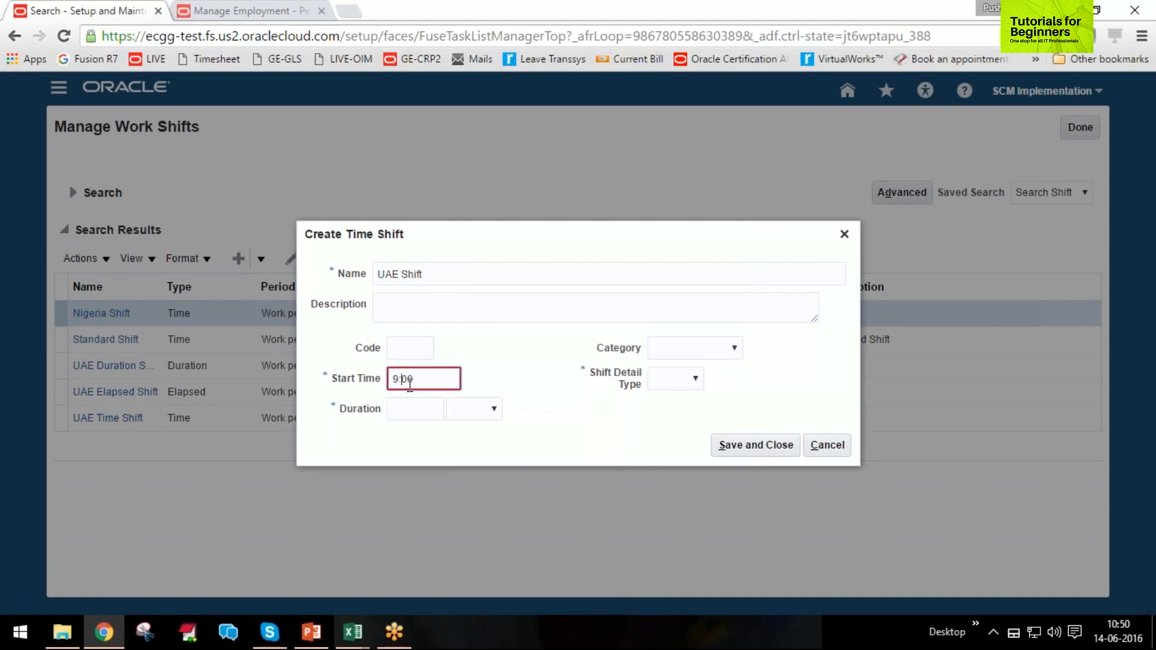
pyautogui.press('BackSpace')
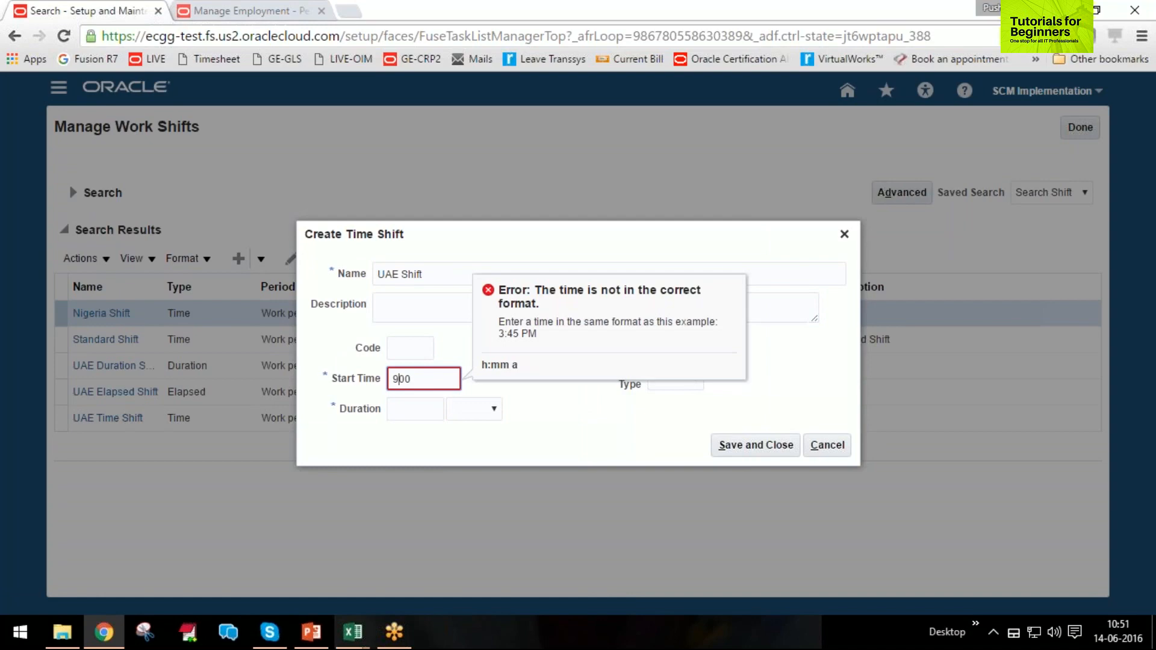
pyautogui.write(':')
pyautogui.press('End')
pyautogui.write('AM')
pyautogui.press('Tab')
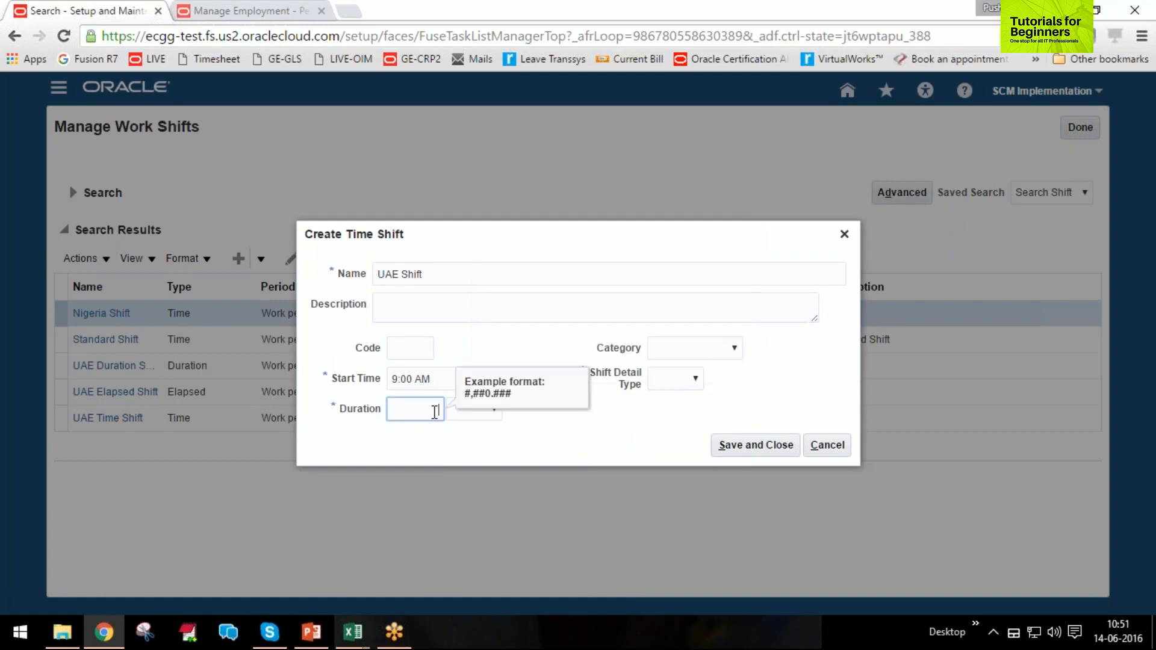
# Set the shift's duration to 9 Hours and its Shift Detail Type to Flexible.
pyautogui.write('9')
pyautogui.press('Tab')
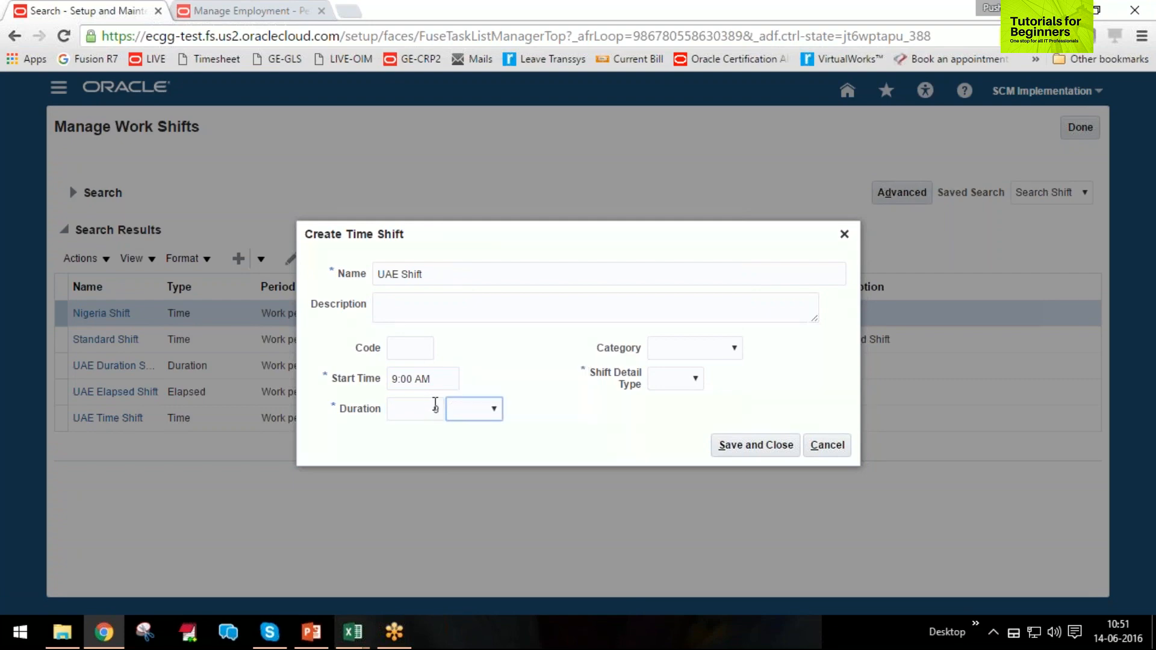
pyautogui.click(494, 415)
pyautogui.click(472, 454)
pyautogui.click(681, 385)
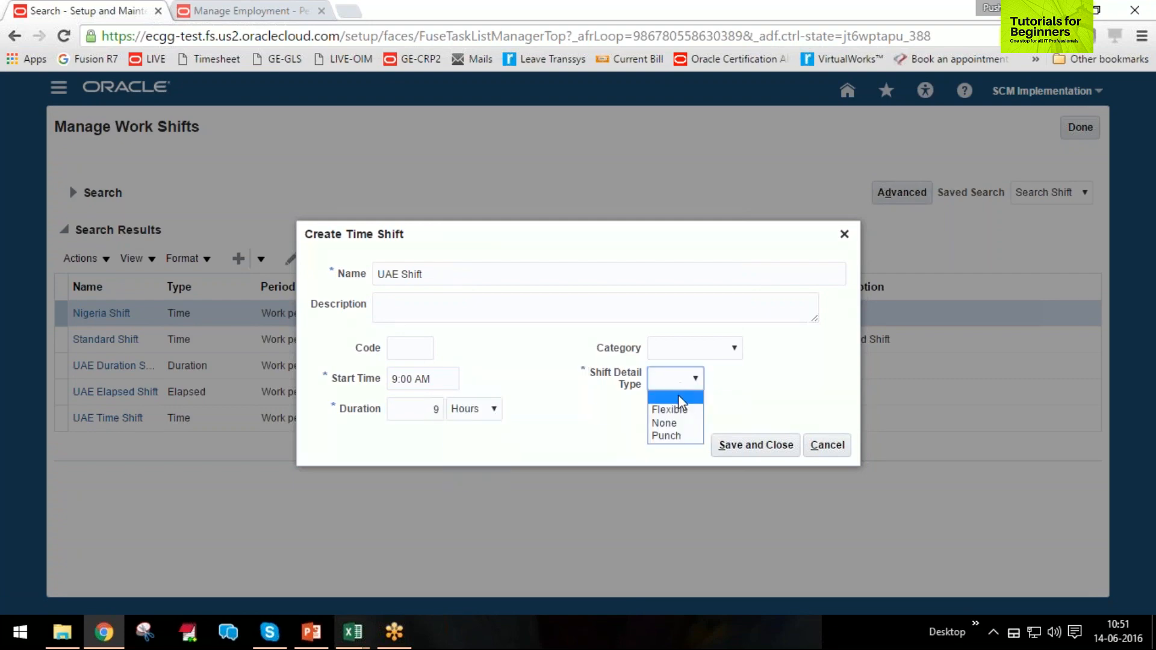
pyautogui.click(678, 410)
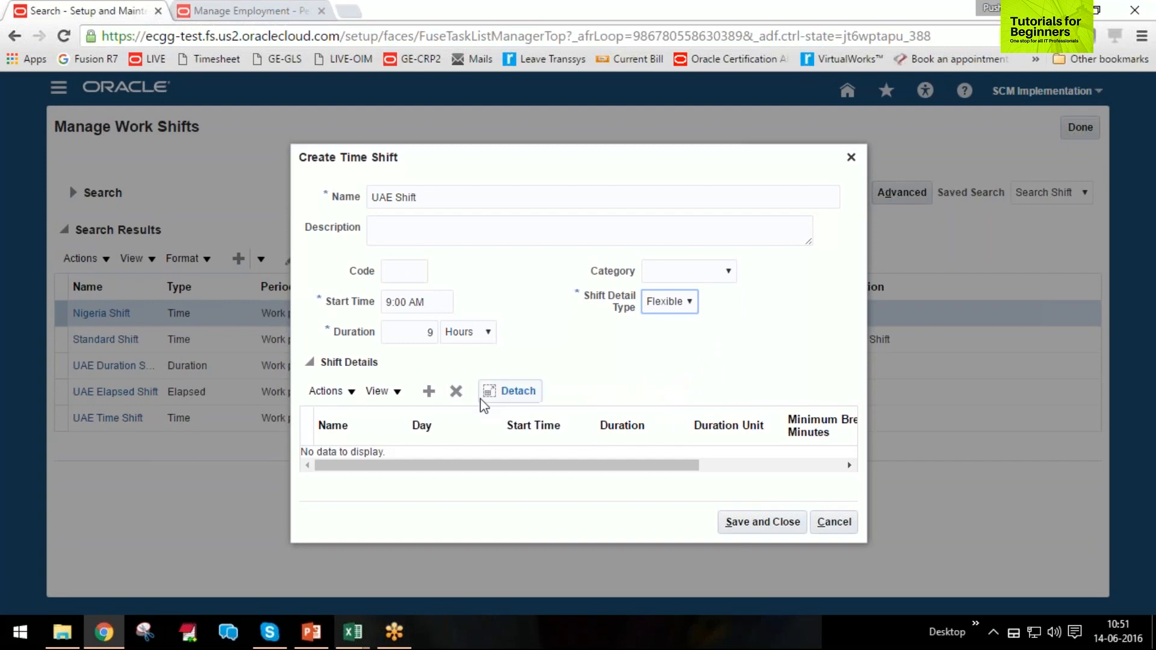
pyautogui.click(428, 399)
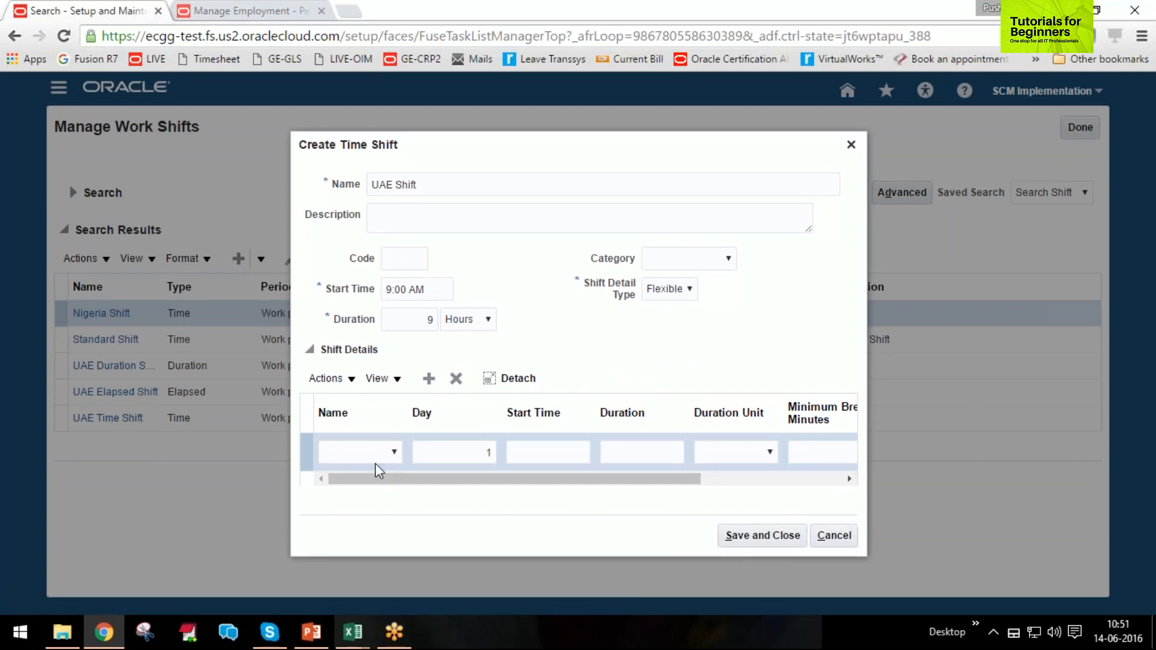
pyautogui.click(369, 457)
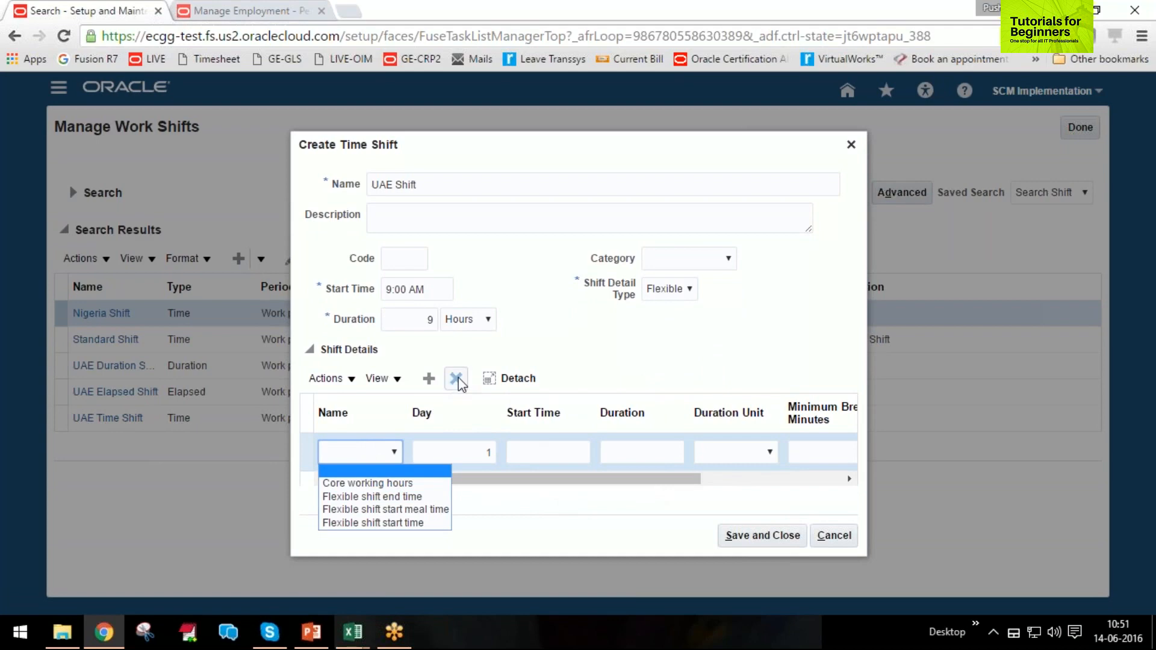
pyautogui.click(511, 378)
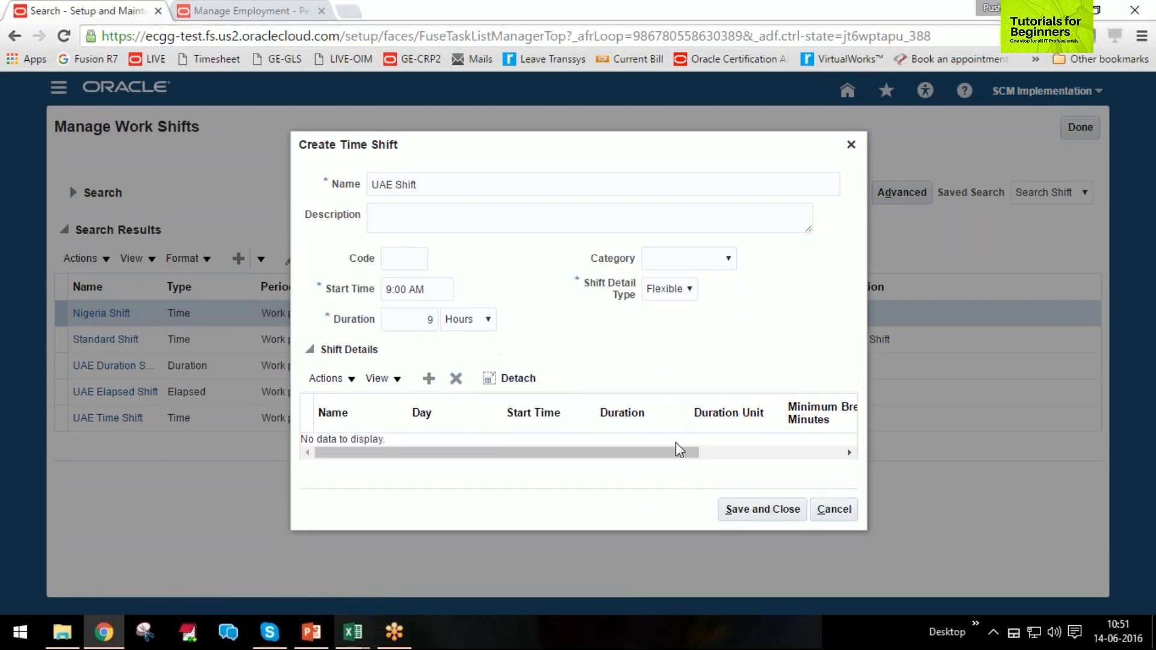
# Save and close the new UAE Shift, and review the settings of the existing UAE Time Shift without editing it.
pyautogui.click(761, 521)
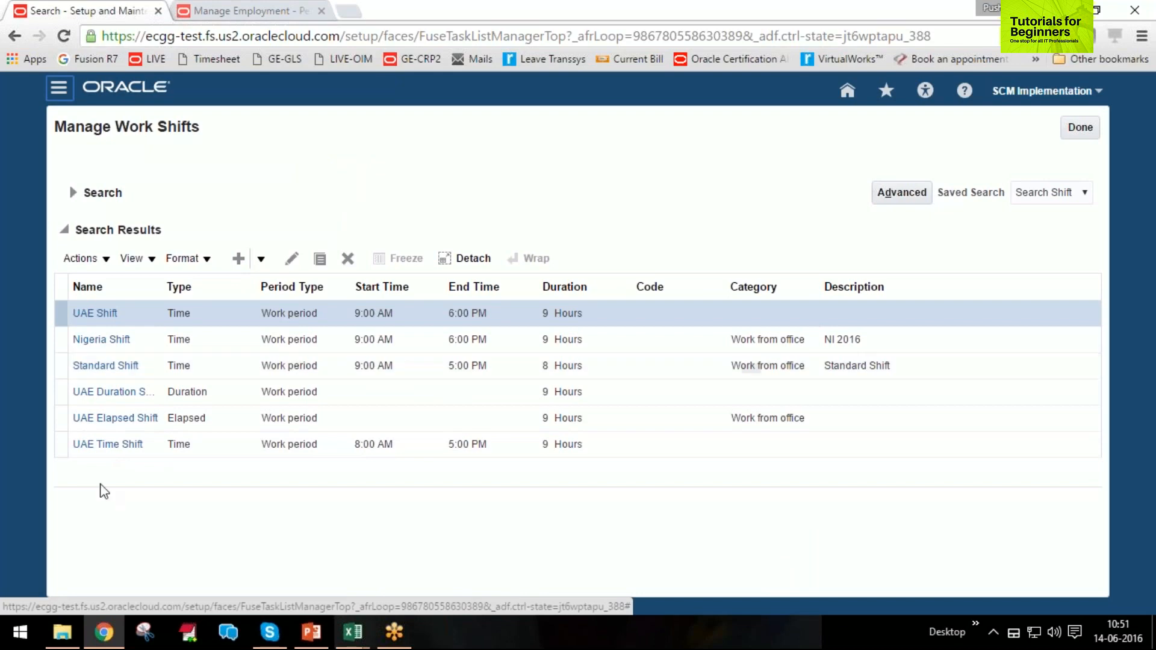
pyautogui.click(108, 444)
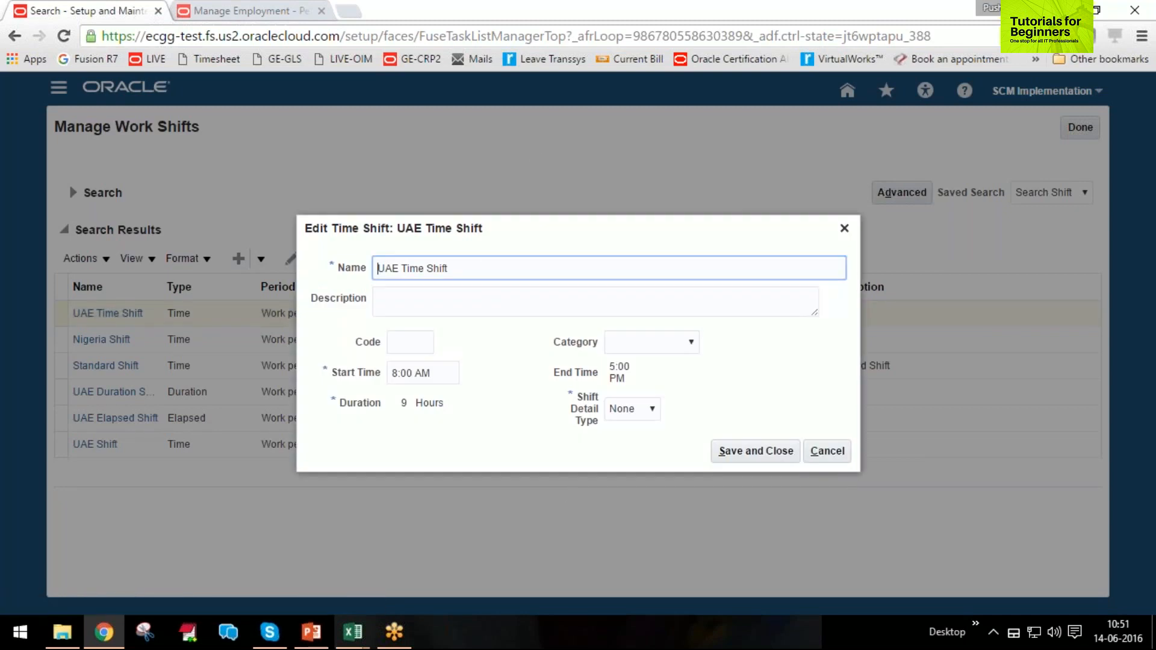
pyautogui.click(841, 453)
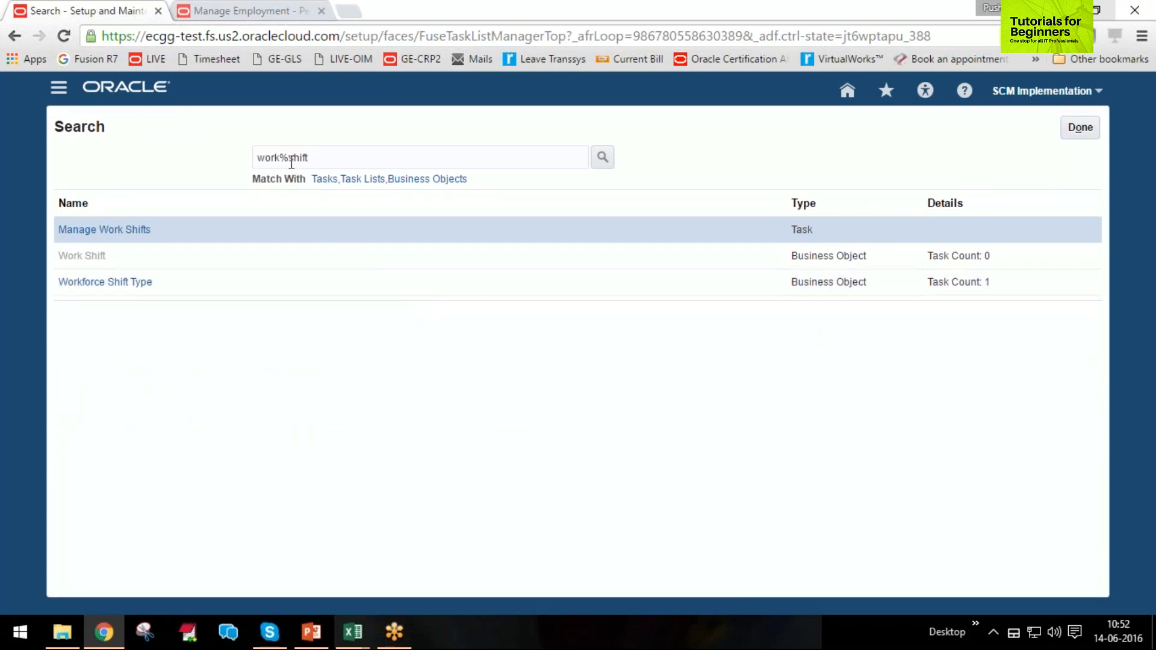
# Search the setup tasks for "work%pattern" and open the Manage Work Workday Patterns task.
pyautogui.doubleClick(302, 158)
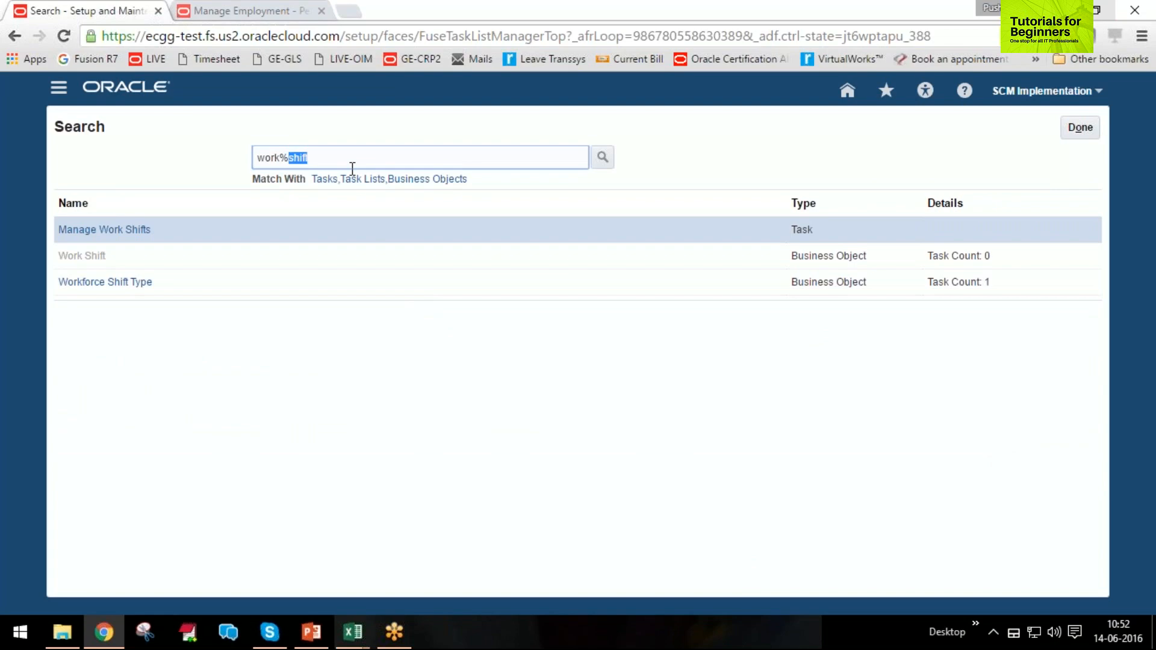
pyautogui.write('pattern')
pyautogui.press('Return')
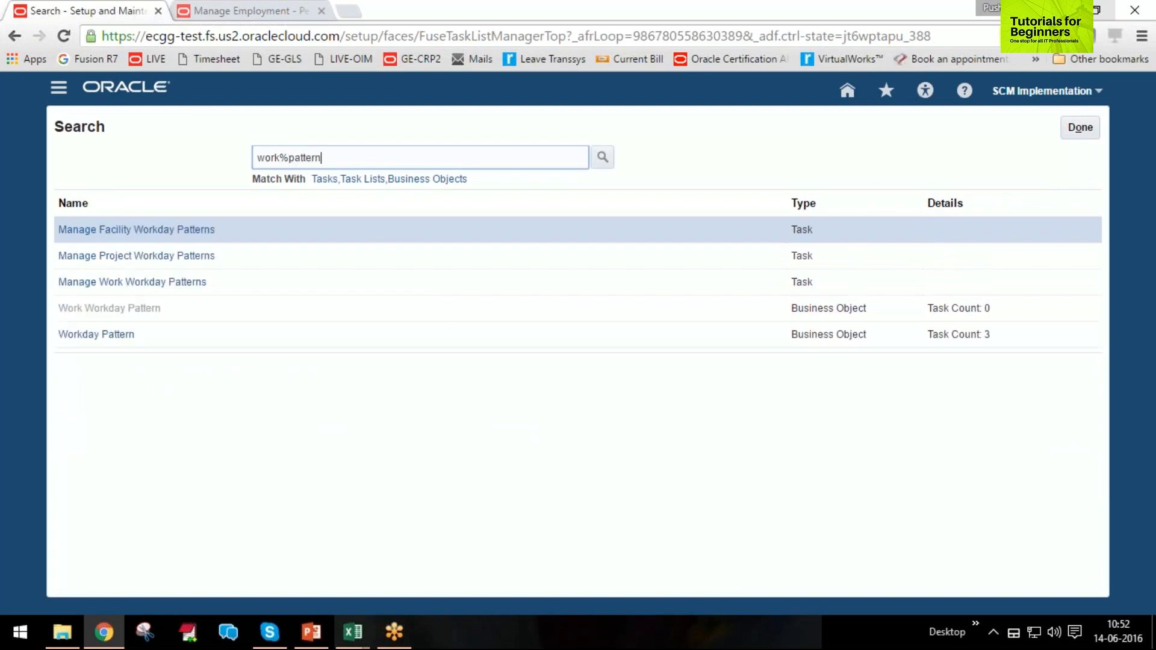
pyautogui.click(126, 286)
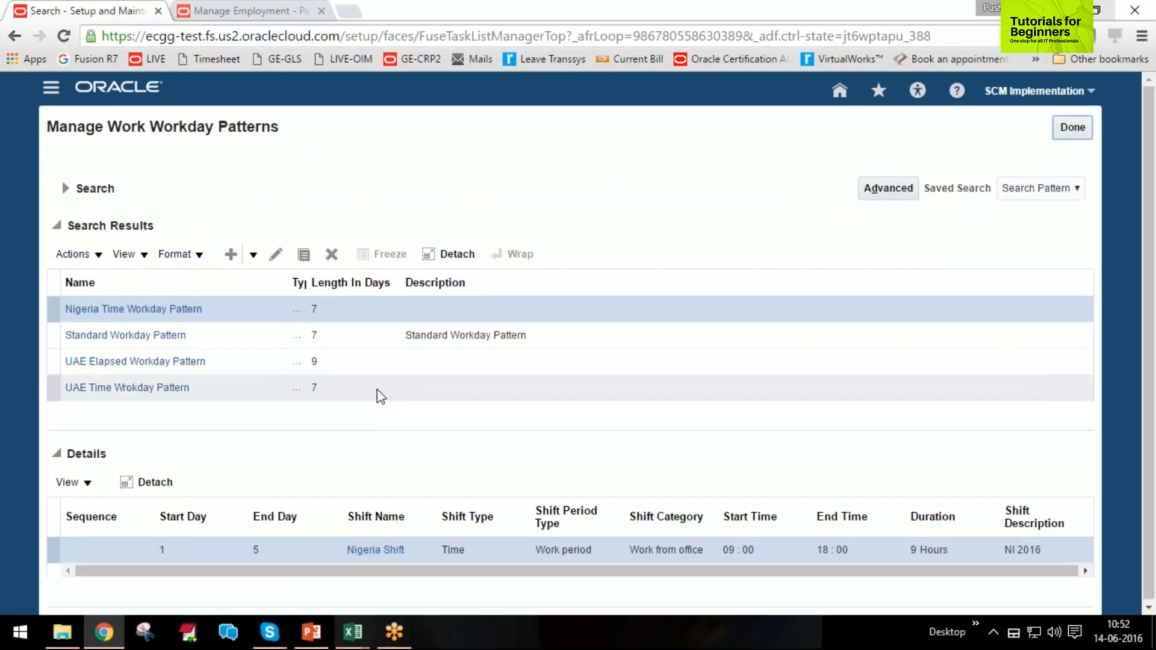
# Review the length and shift details of the UAE Time Wrokday Pattern, and return to the task search.
pyautogui.click(124, 389)
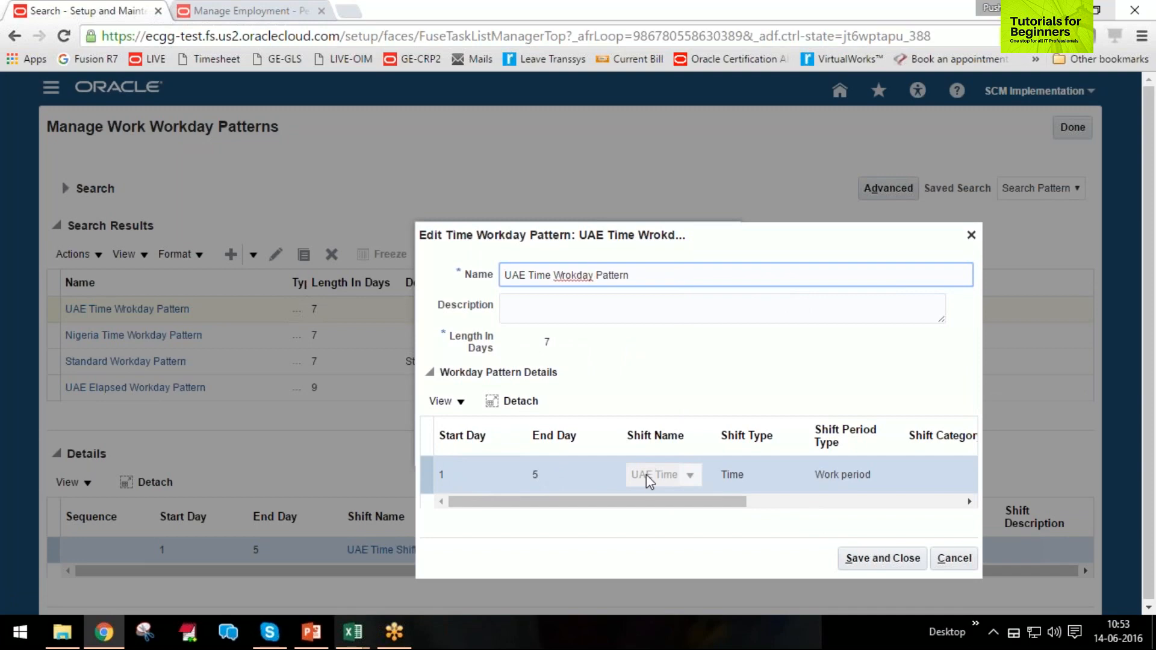
pyautogui.click(891, 563)
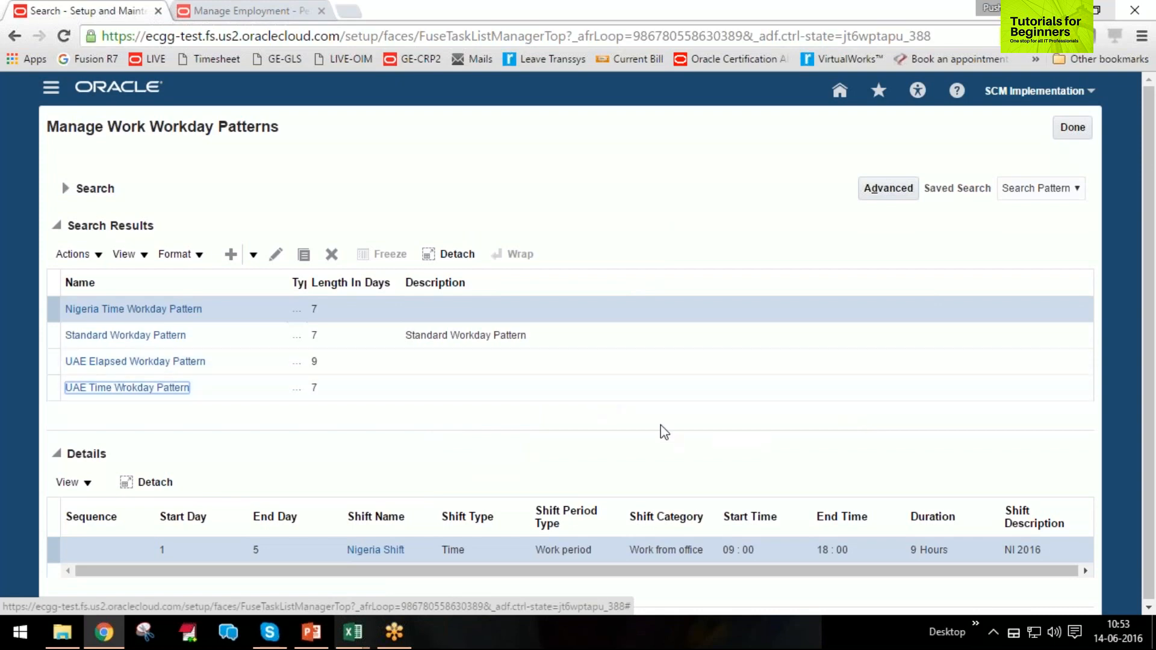
pyautogui.click(1073, 128)
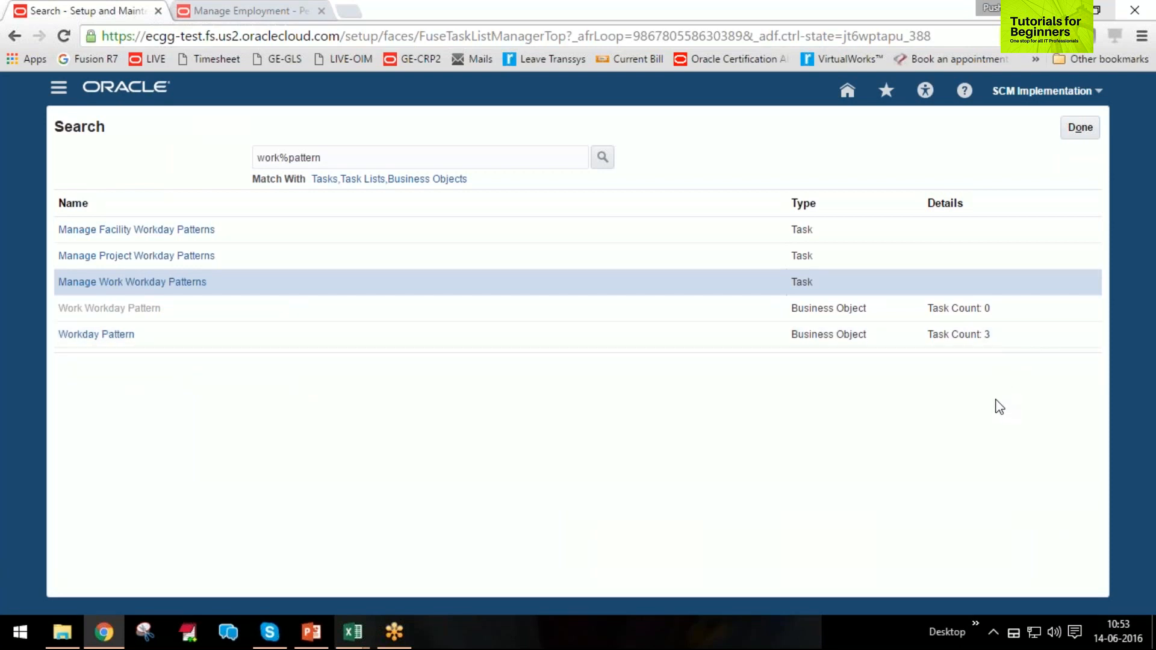
# Search the setup tasks for "work%schedule" and open the Manage Work Schedules task.
pyautogui.doubleClick(318, 157)
pyautogui.write('schedule')
pyautogui.press('Return')
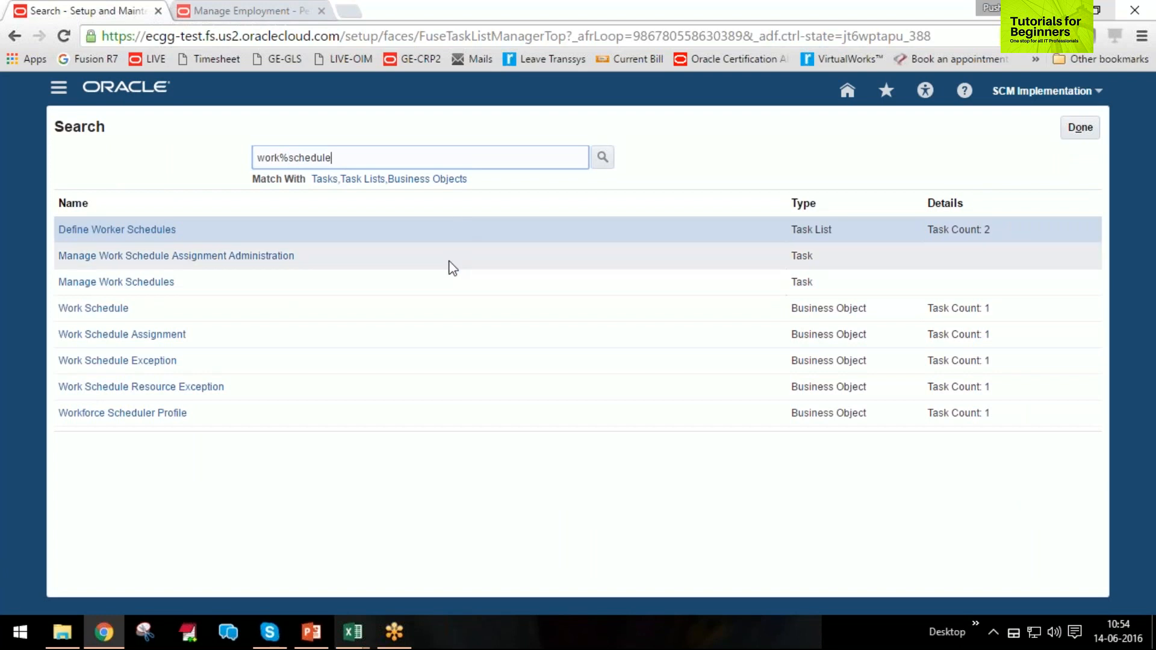
pyautogui.click(111, 283)
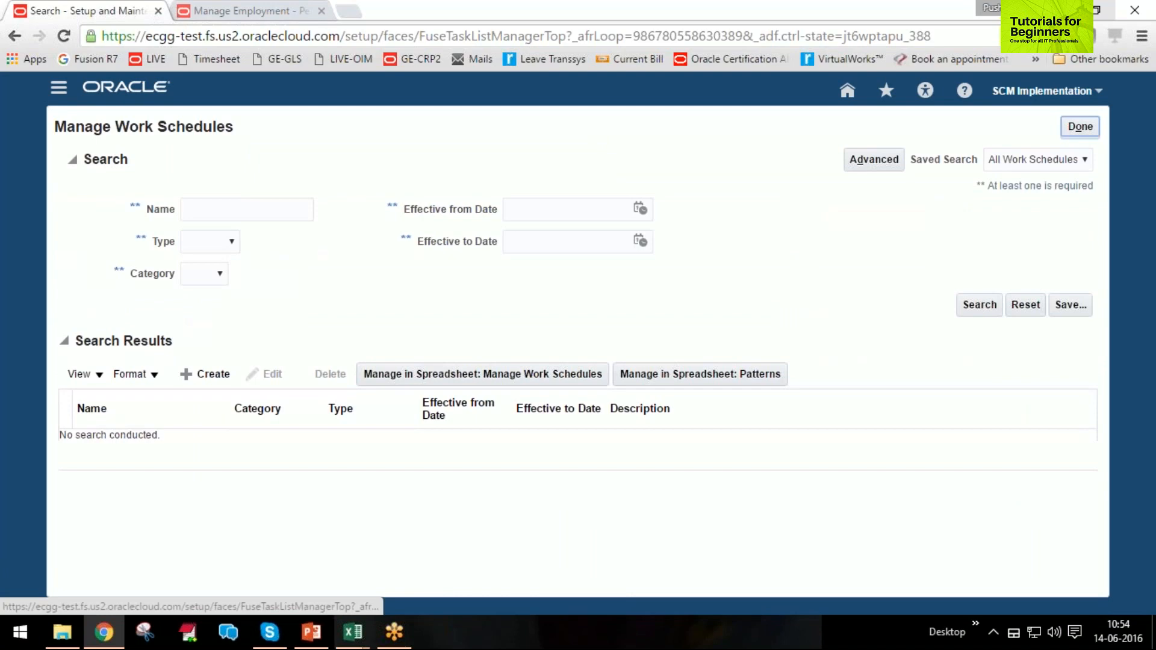
# Search the work schedules for the name "UAE".
pyautogui.click(226, 207)
pyautogui.write('UAE')
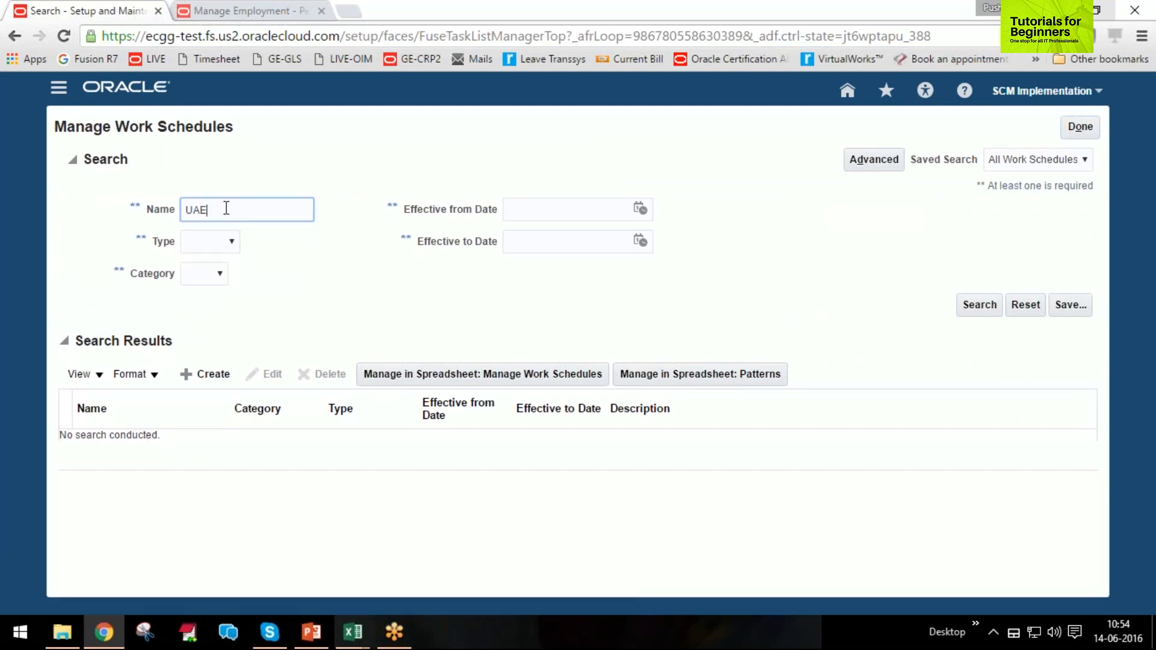
pyautogui.press('Return')
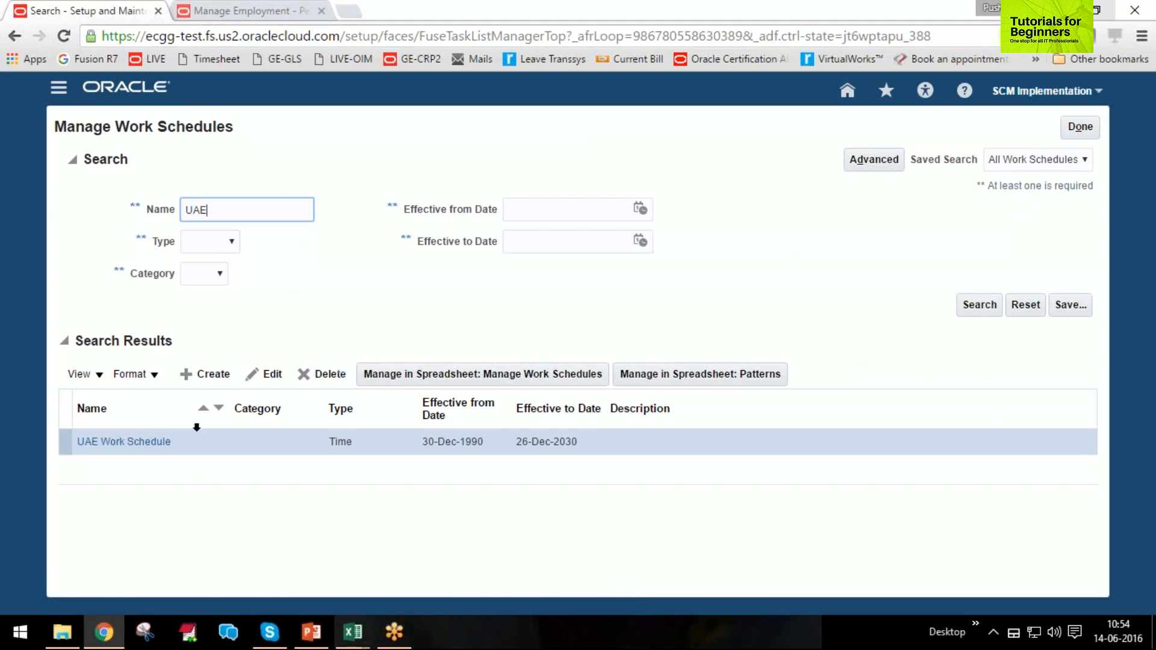
# Open the UAE Work Schedule, review its assigned pattern and effective from date, and leave it without saving.
pyautogui.click(141, 443)
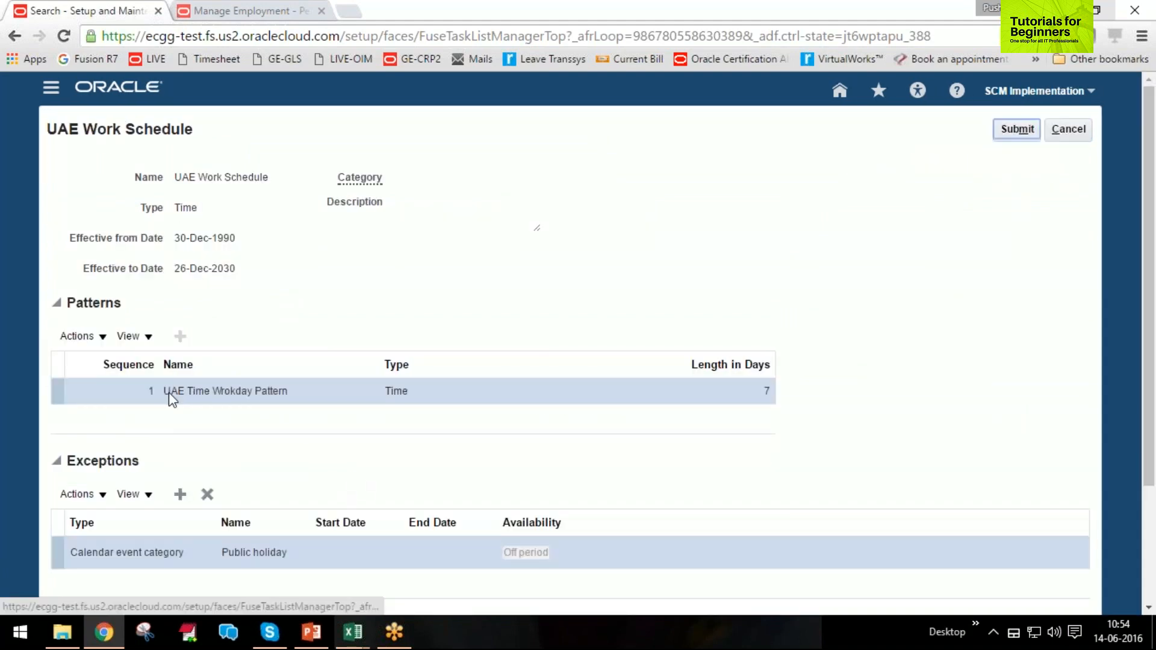
pyautogui.click(183, 390)
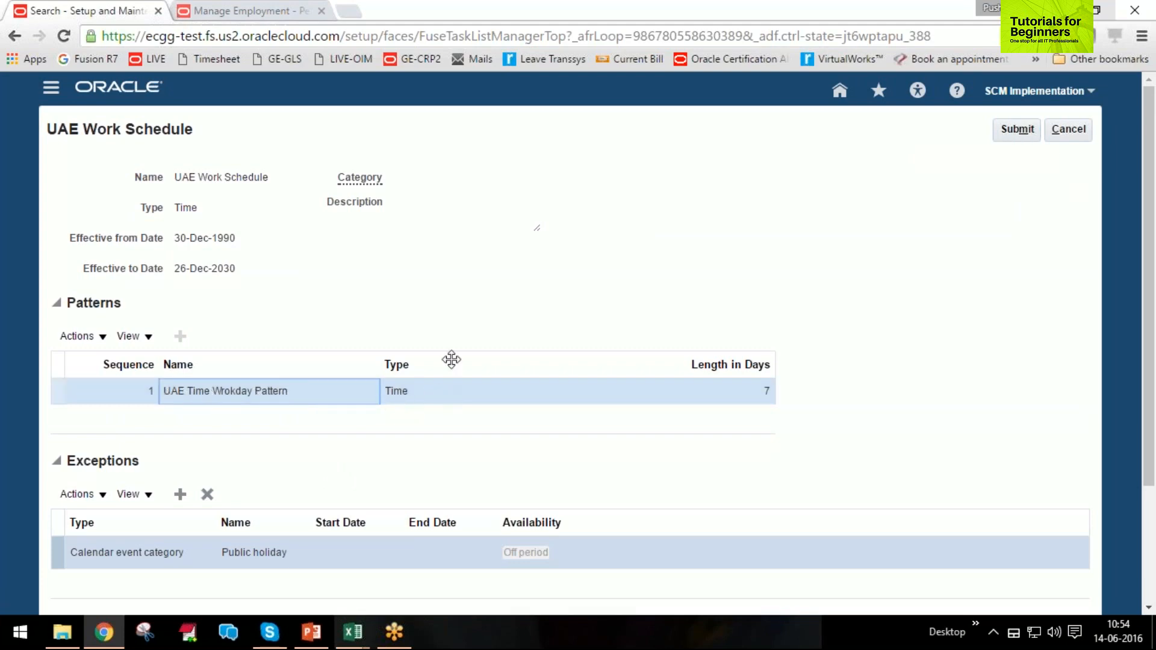
pyautogui.moveTo(223, 241); pyautogui.dragTo(238, 241)
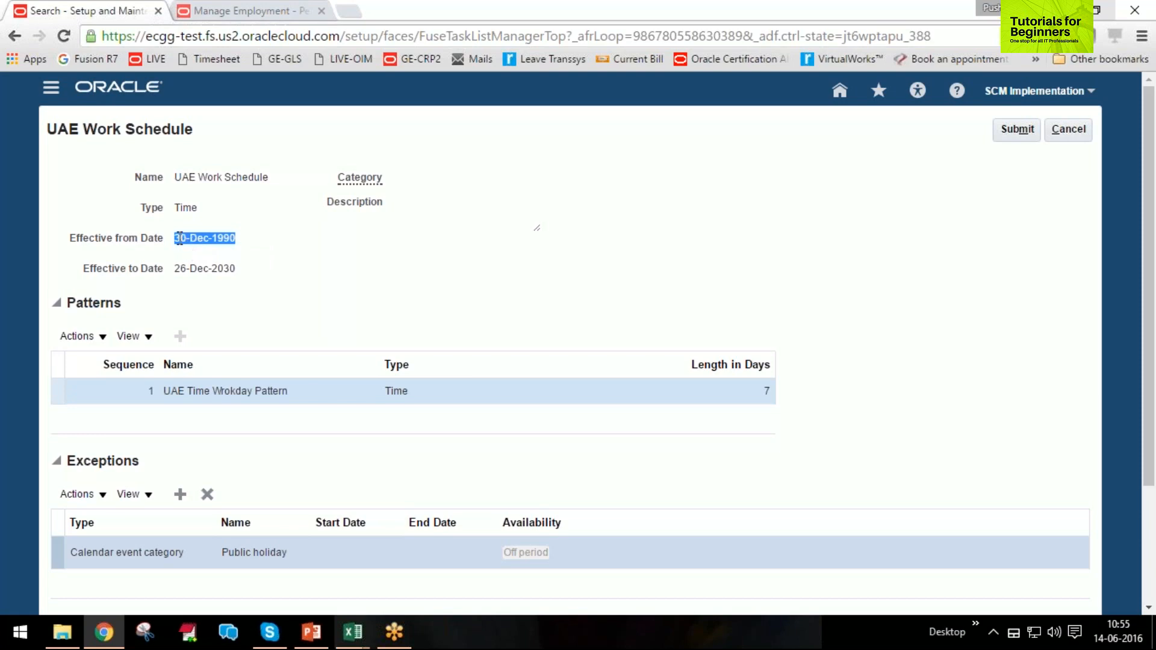
pyautogui.moveTo(180, 239); pyautogui.dragTo(247, 245)
pyautogui.click(241, 240)
pyautogui.moveTo(237, 239); pyautogui.dragTo(177, 239)
pyautogui.click(1069, 129)
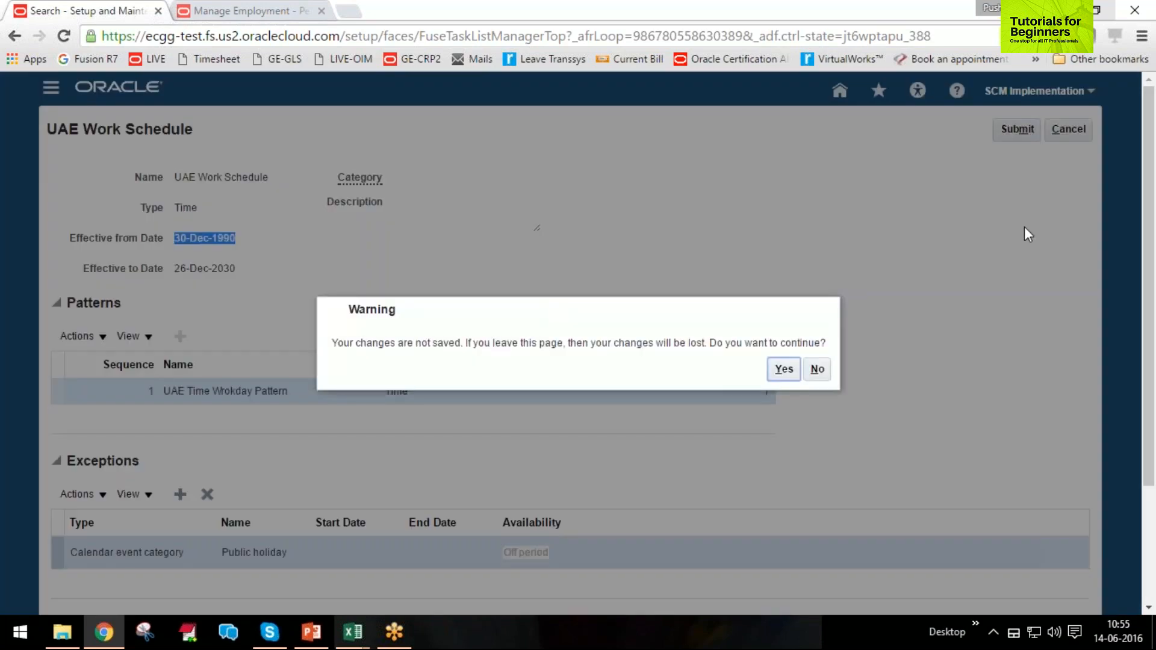
pyautogui.click(784, 369)
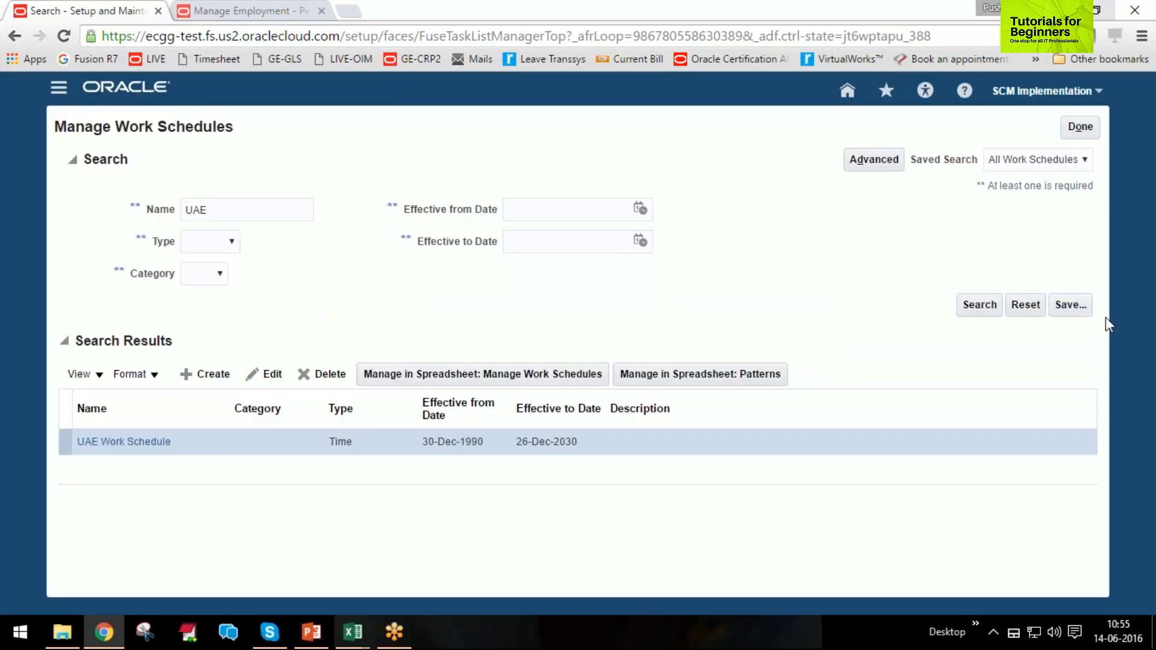
# Reopen the UAE Work Schedule, inspect the exception types available on a new exception row, and discard the row.
pyautogui.click(111, 446)
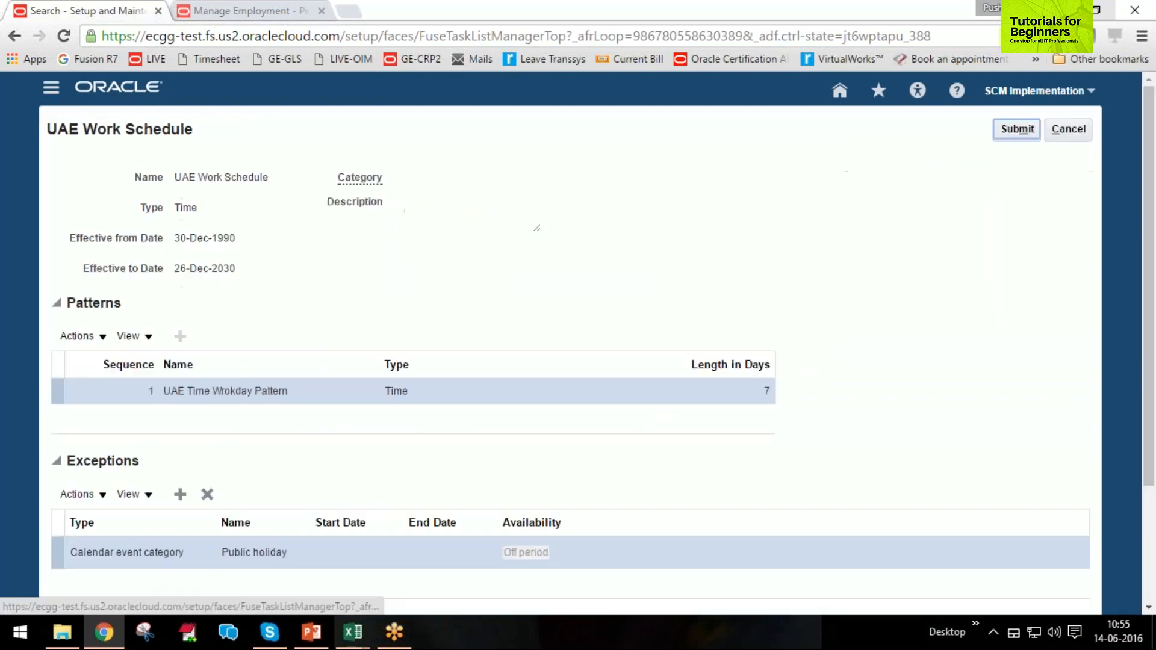
pyautogui.scroll(-2, 351, 514)
pyautogui.scroll(-1, 620, 503)
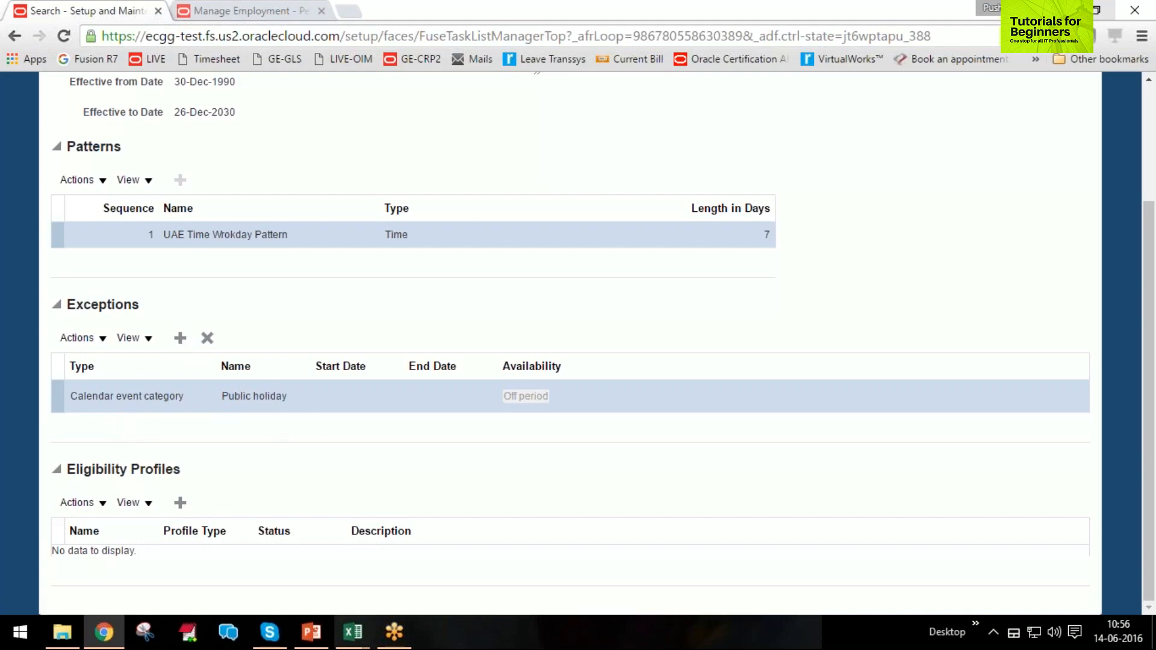
pyautogui.click(180, 338)
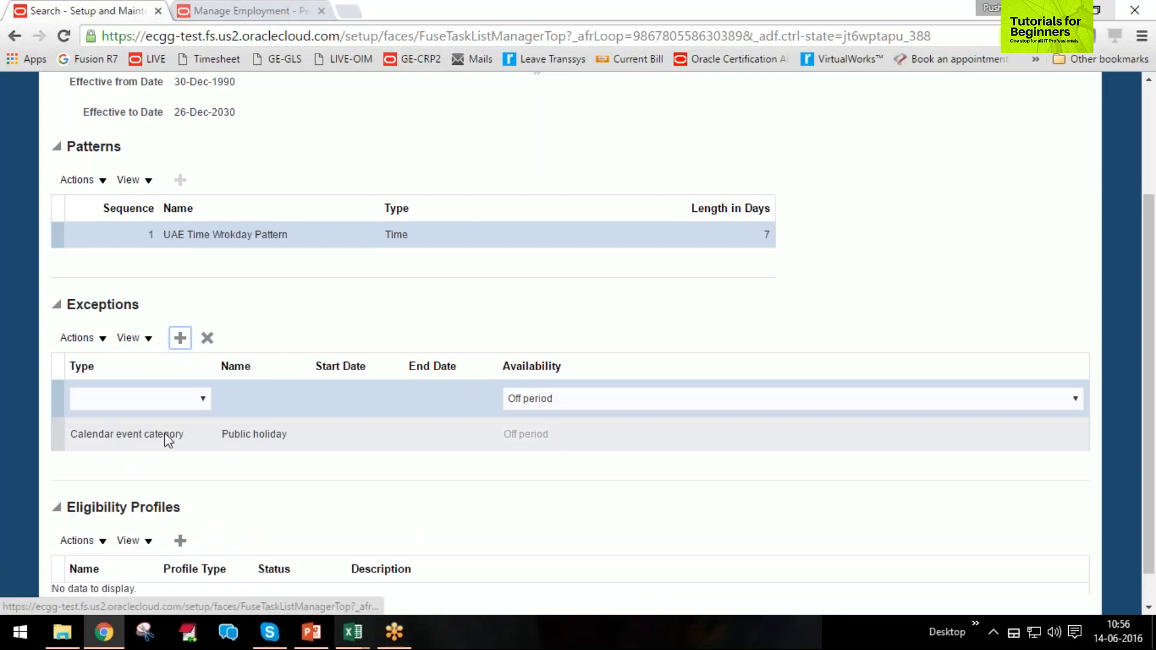
pyautogui.click(160, 399)
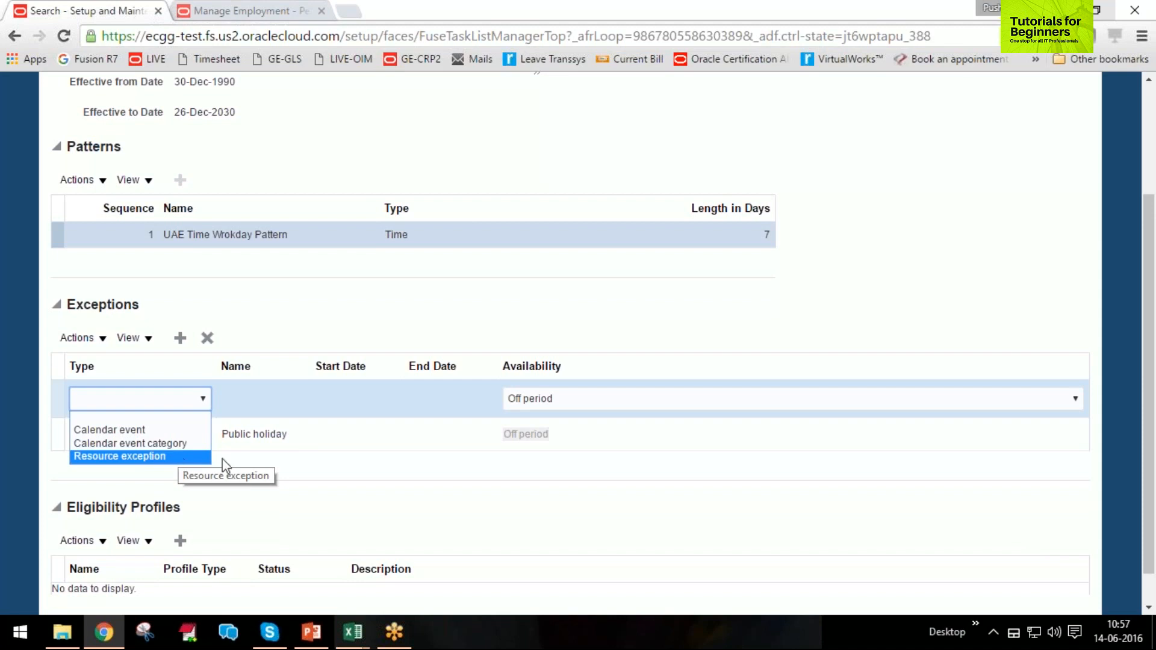
pyautogui.click(281, 474)
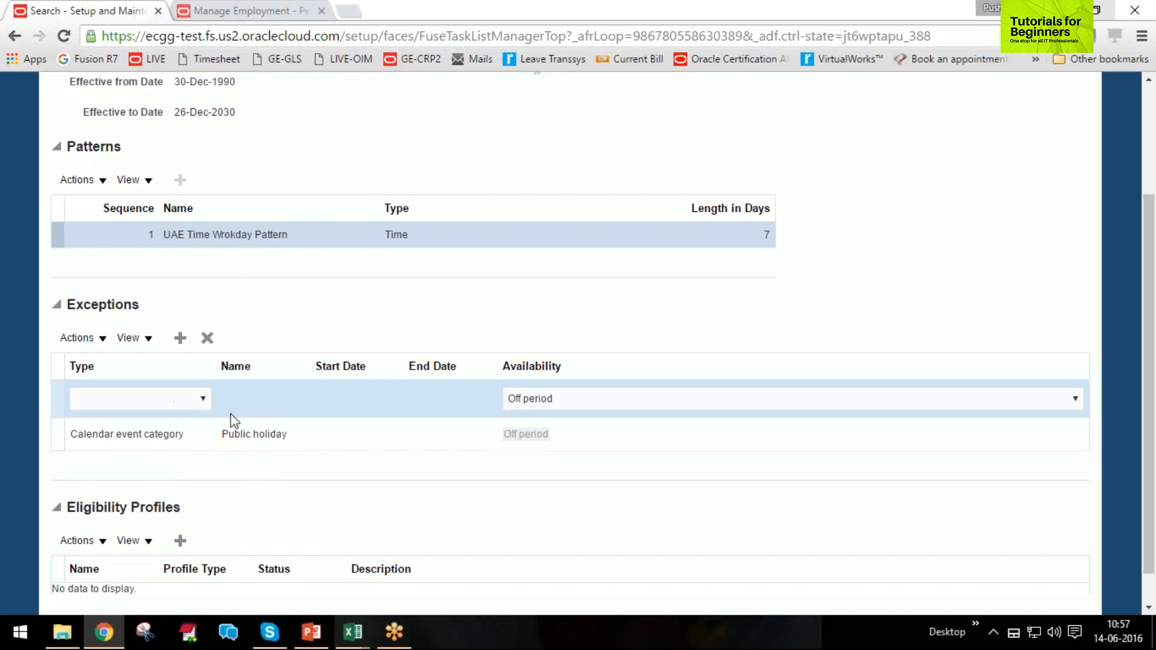
pyautogui.scroll(3, 395, 479)
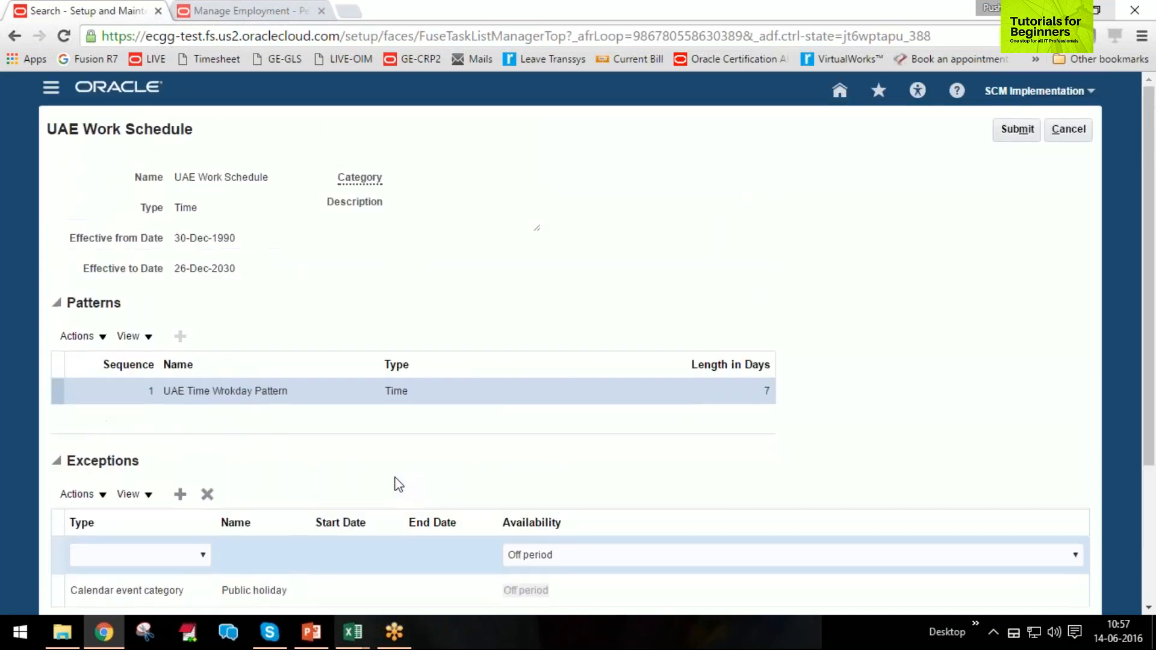
pyautogui.click(1058, 132)
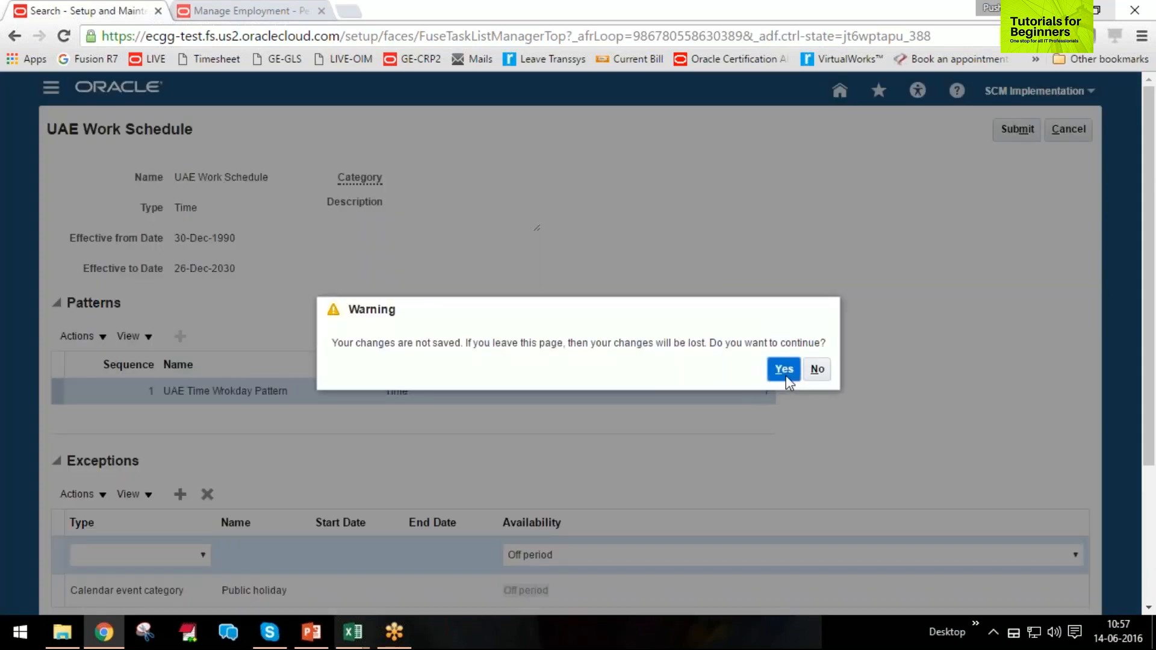
pyautogui.click(786, 378)
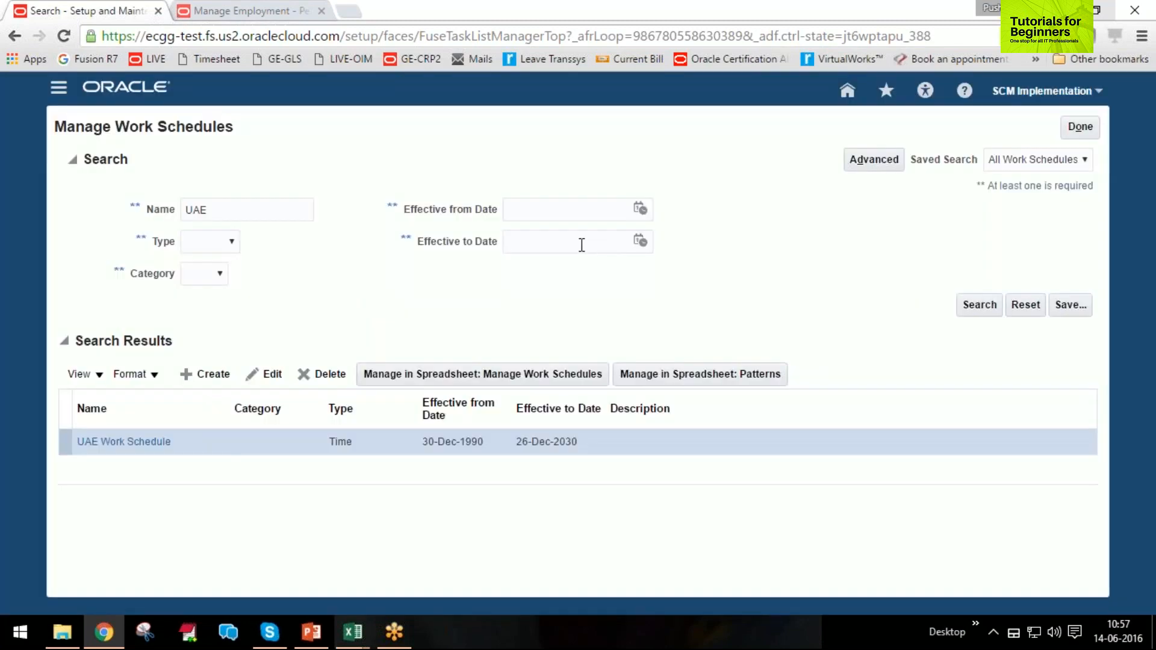
# Open the Manage Work Schedule Assignment Administration task and search the work schedules for the name "UAE".
pyautogui.click(1079, 128)
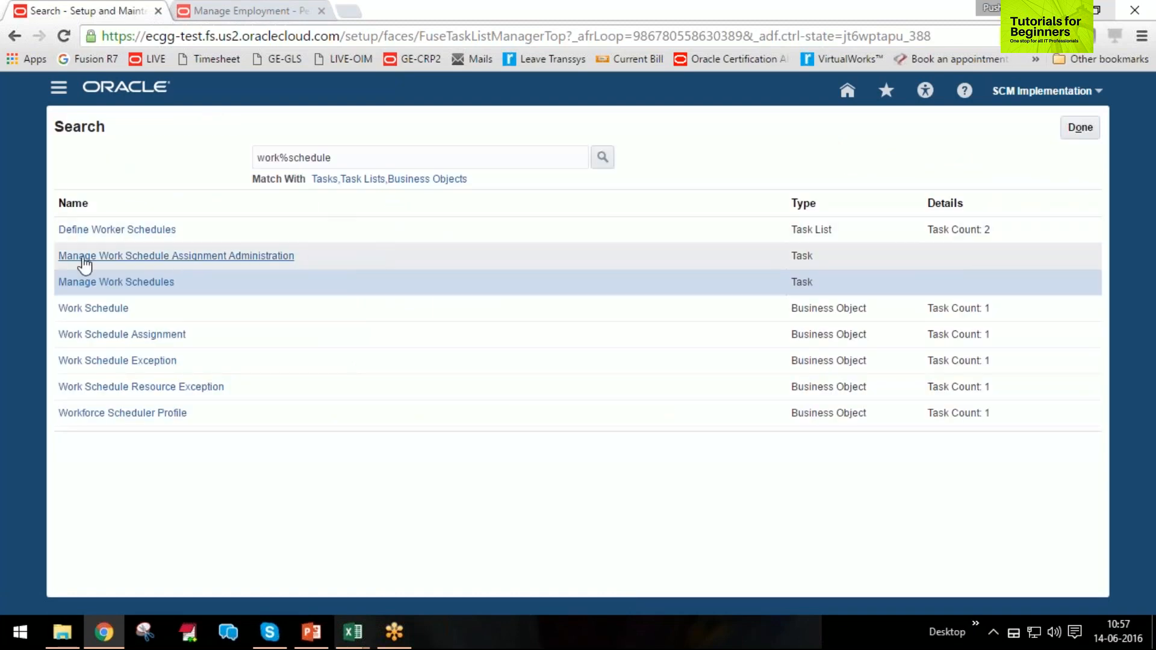
pyautogui.click(223, 258)
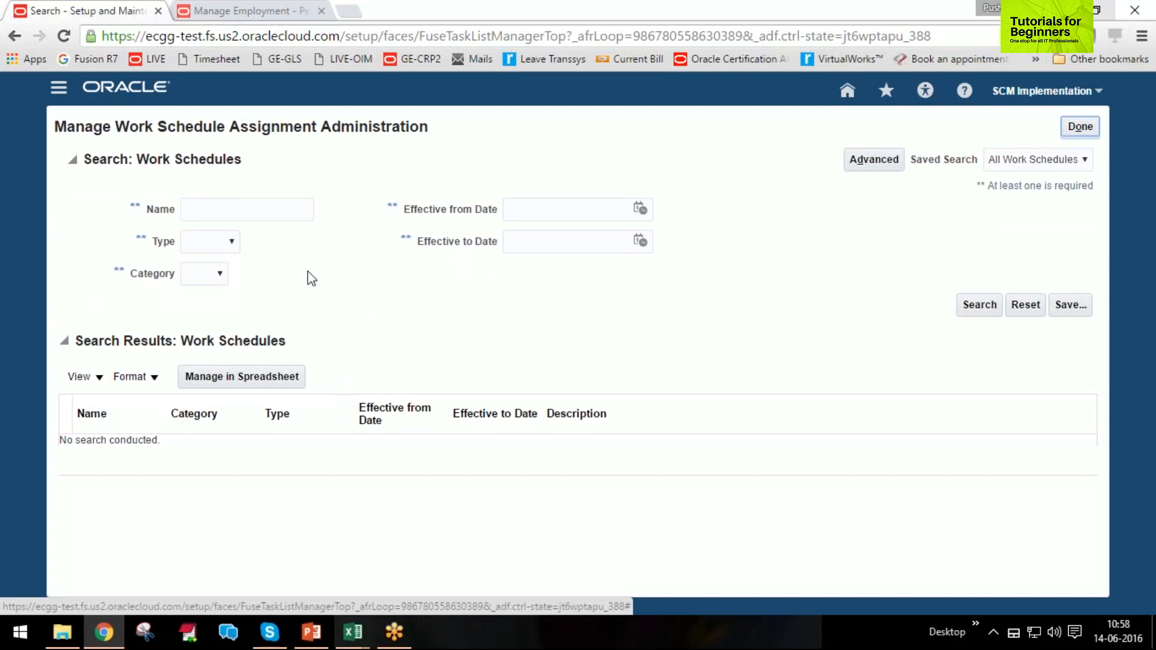
pyautogui.click(220, 211)
pyautogui.write('UAE')
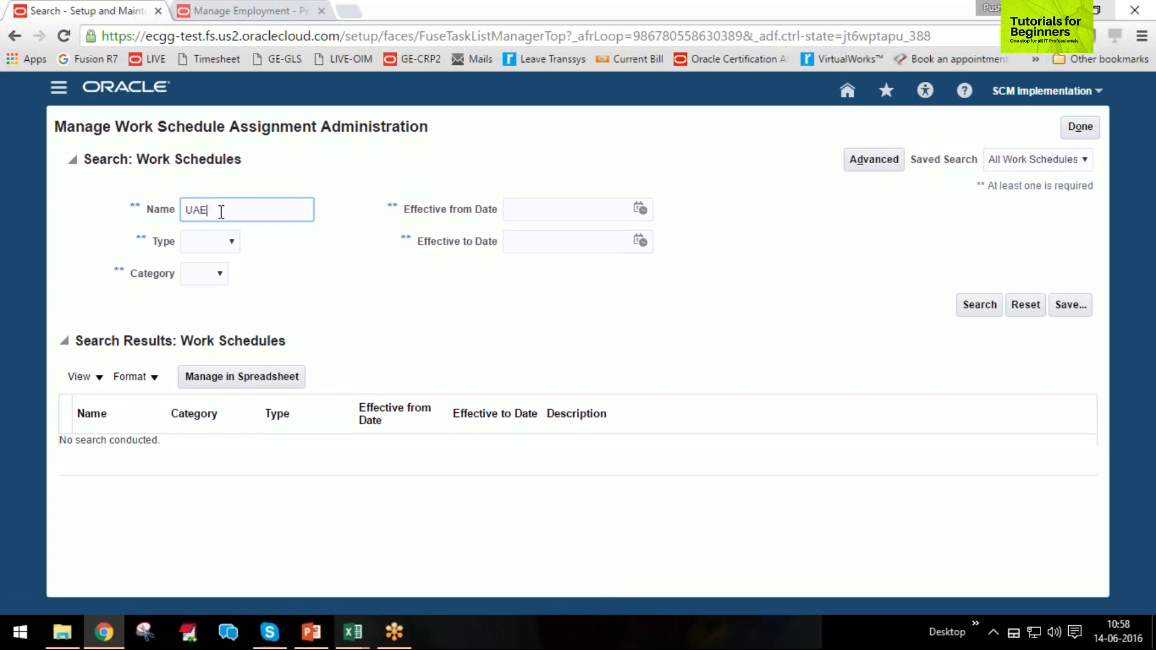
pyautogui.press('Return')
# Open the UAE Work Schedule assignment, review its resource type options and dates, and return to the schedule search.
pyautogui.click(108, 447)
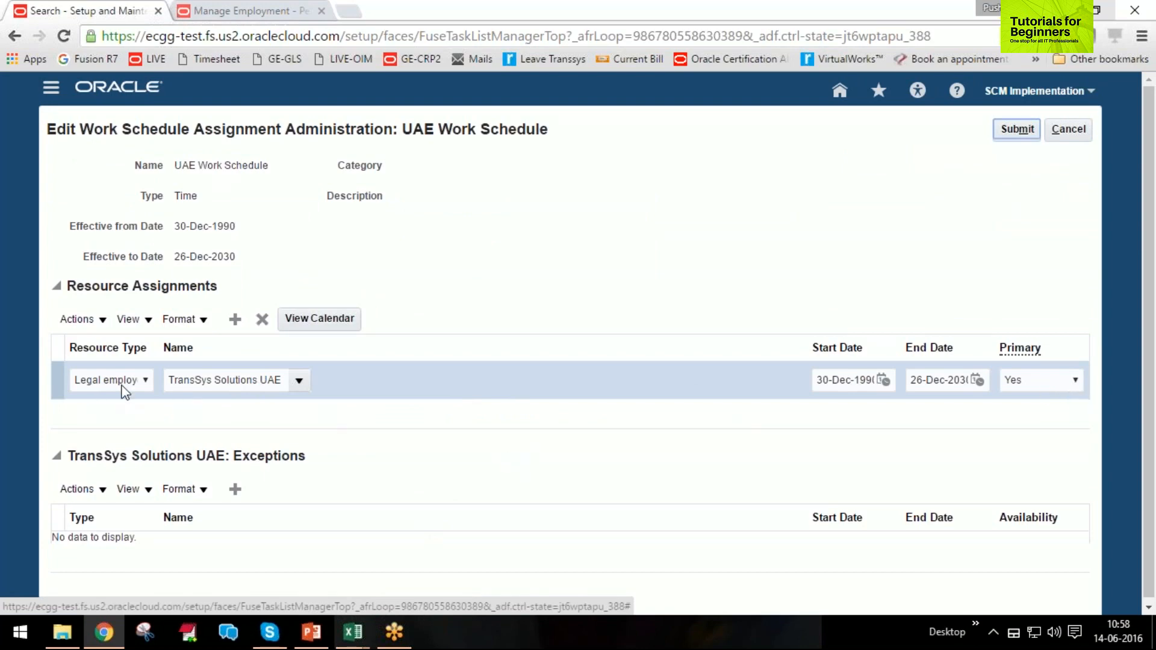
pyautogui.click(146, 380)
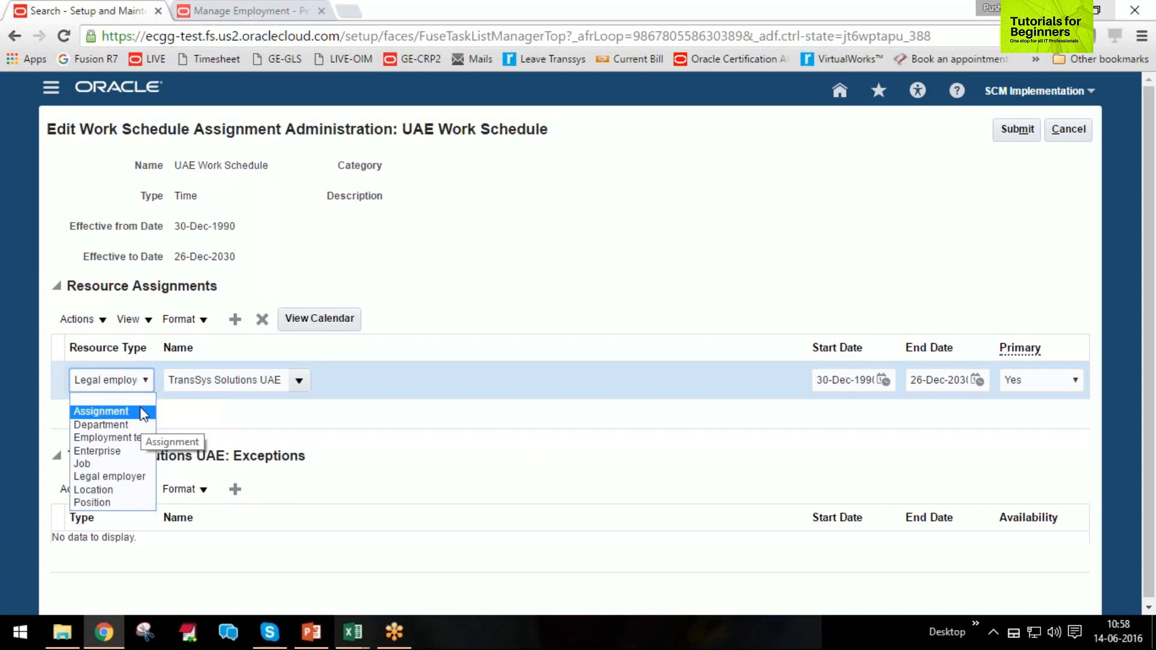
pyautogui.click(227, 412)
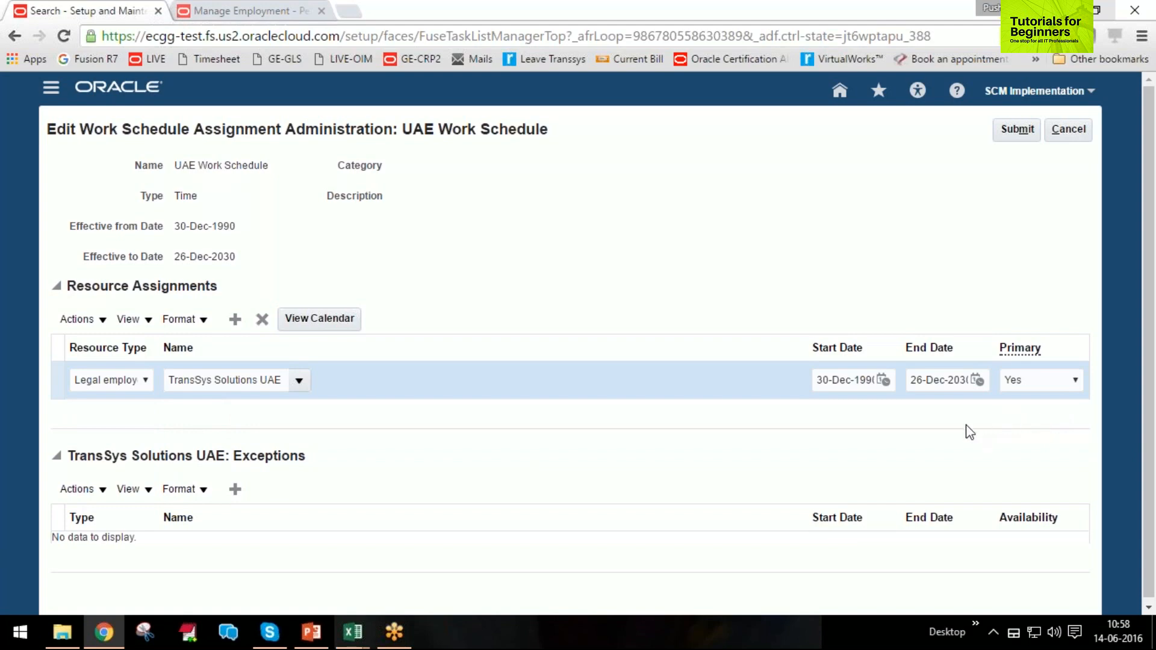
pyautogui.click(1064, 138)
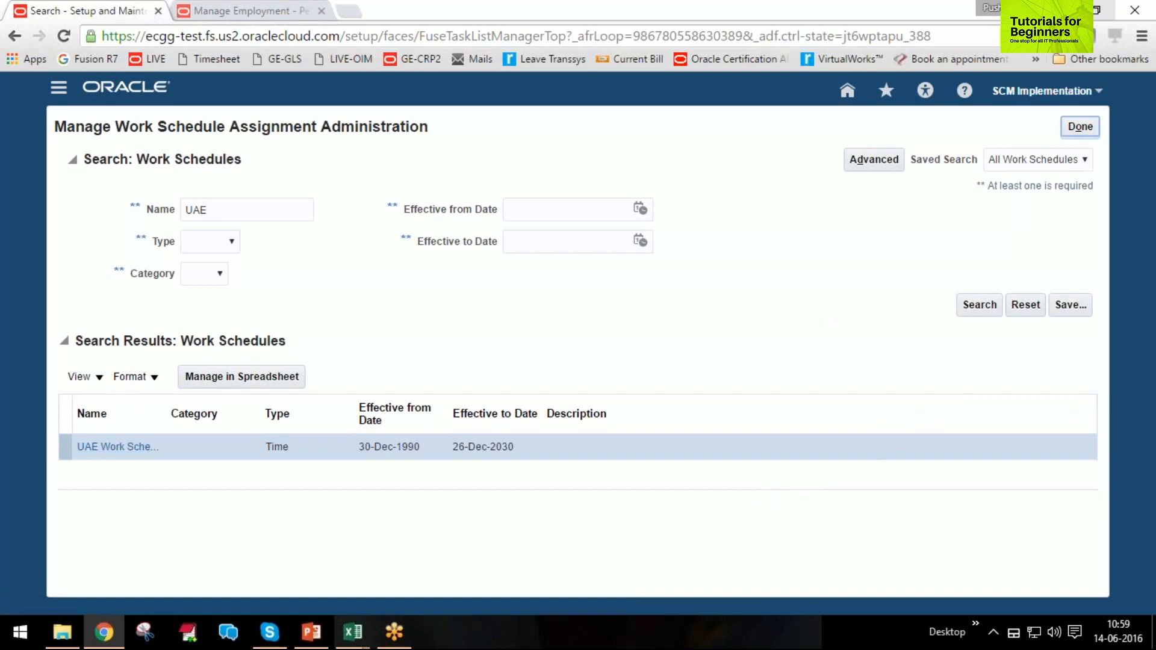
# Reopen the UAE Work Schedule assignment and examine the resource types available for the TransSys Solutions UAE row.
pyautogui.click(114, 447)
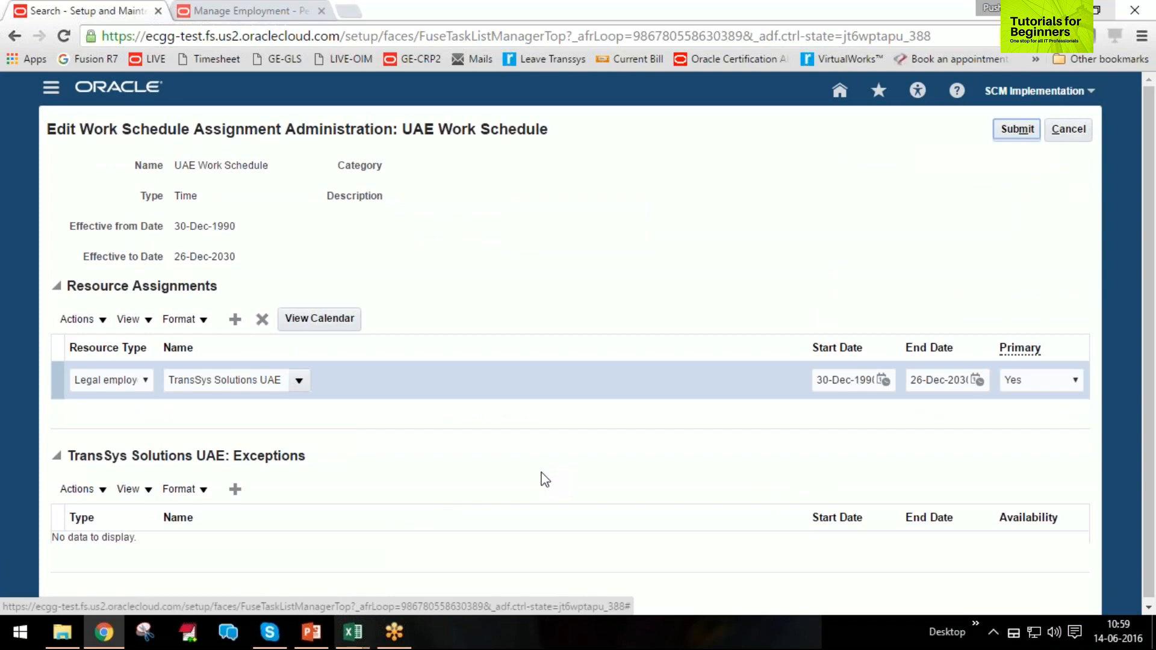
pyautogui.click(134, 382)
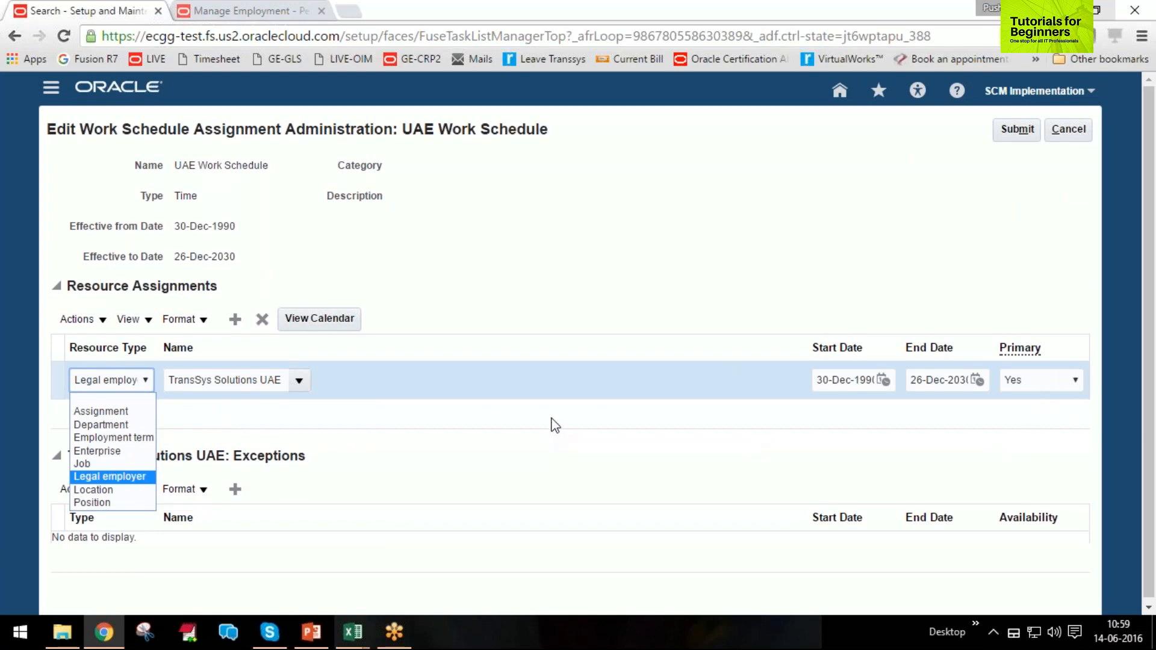
pyautogui.click(555, 425)
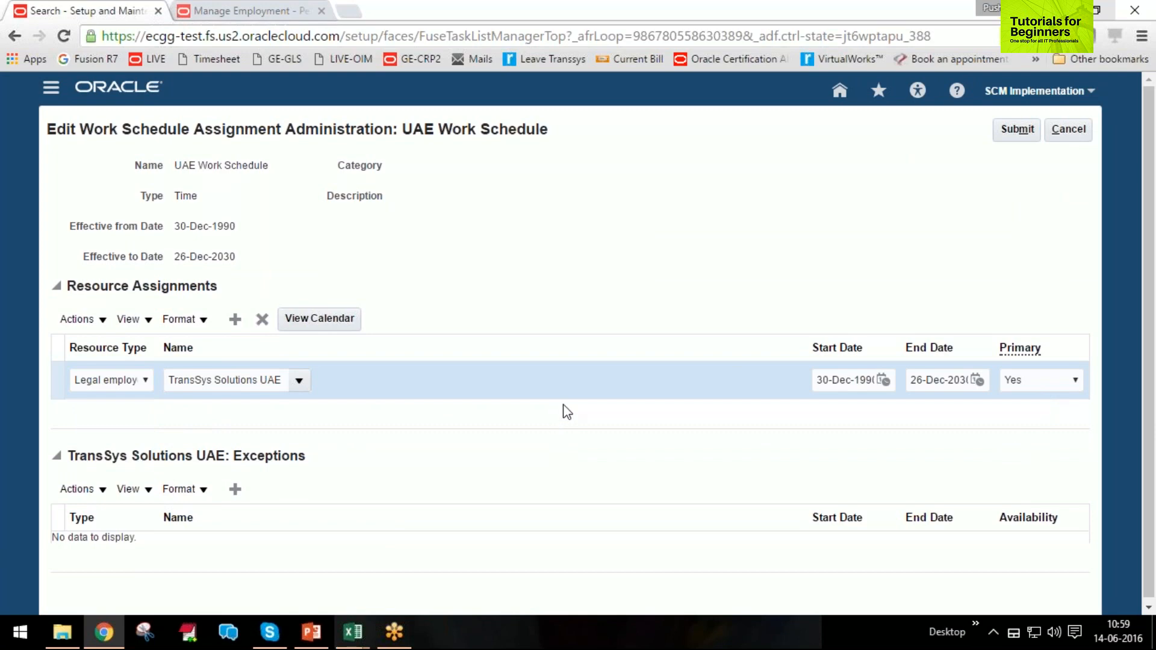
pyautogui.click(137, 386)
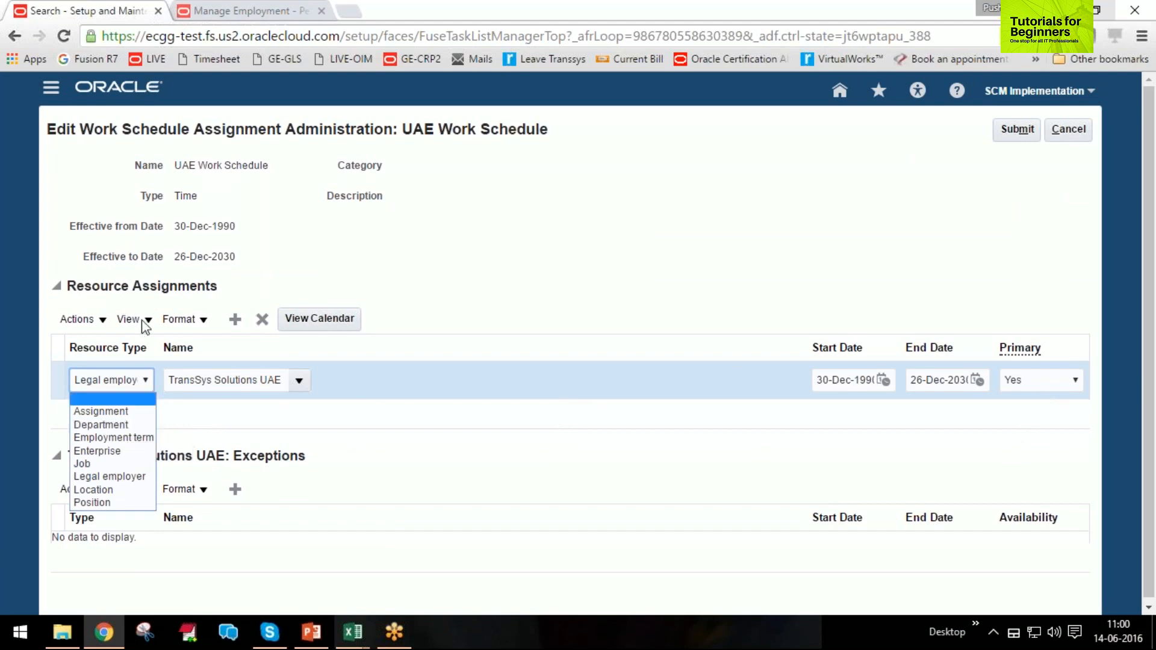
# Add a resource assignment of type Department for Corporate HQ to the UAE Work Schedule.
pyautogui.click(247, 320)
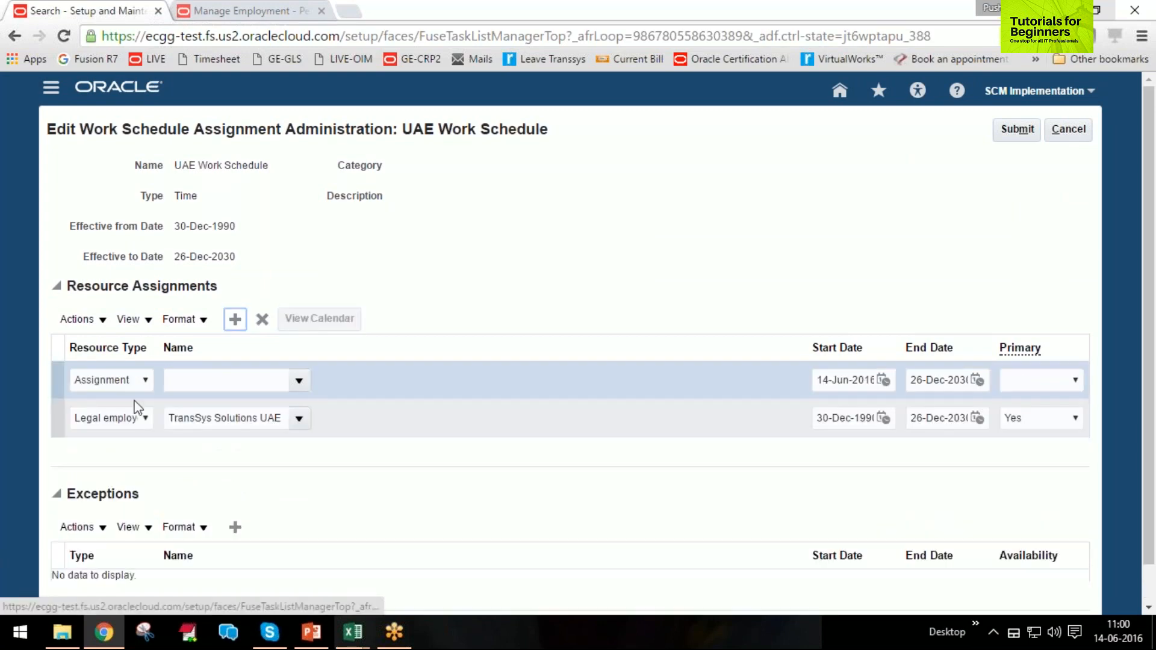
pyautogui.click(133, 380)
pyautogui.click(116, 425)
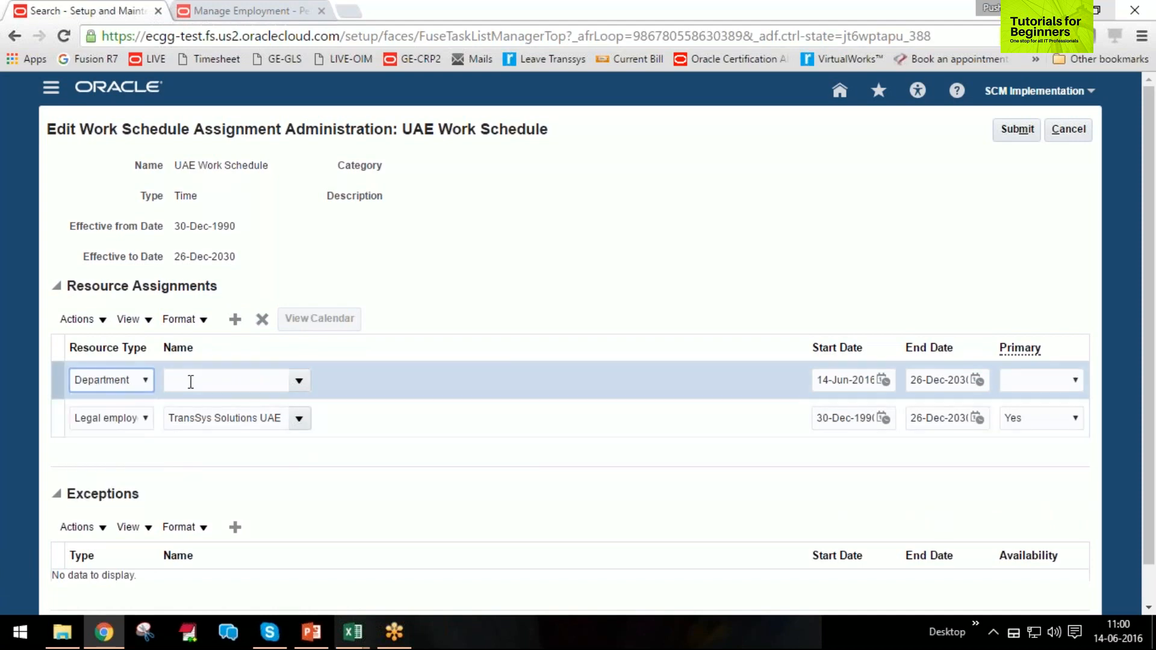
pyautogui.click(302, 383)
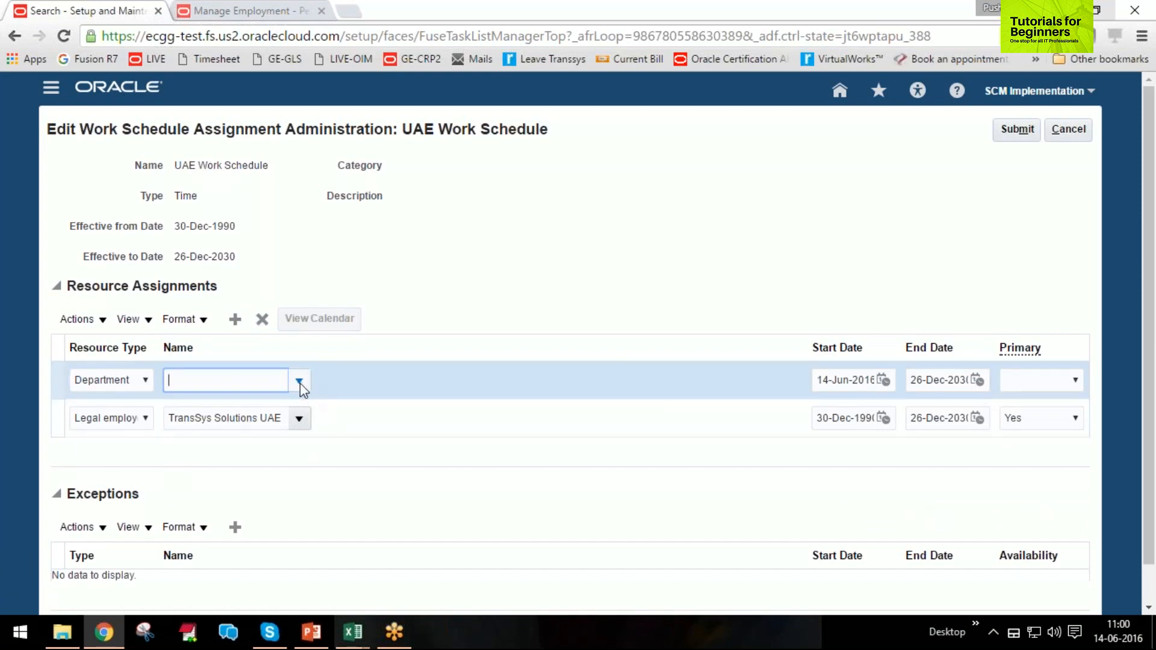
pyautogui.click(300, 383)
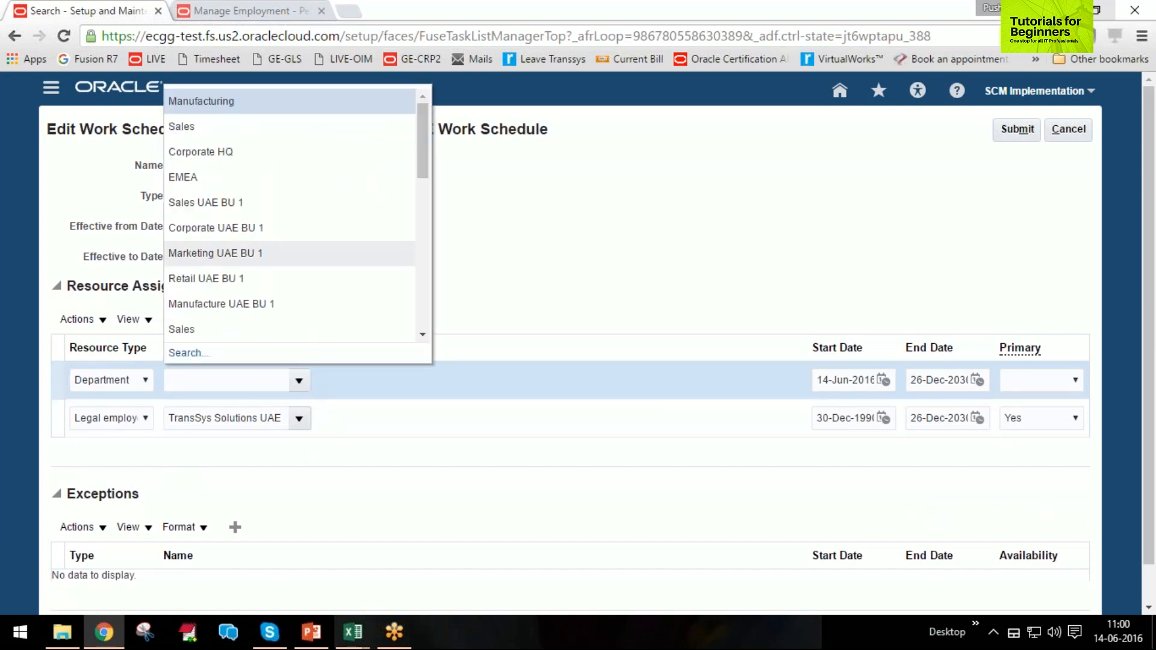
pyautogui.click(212, 154)
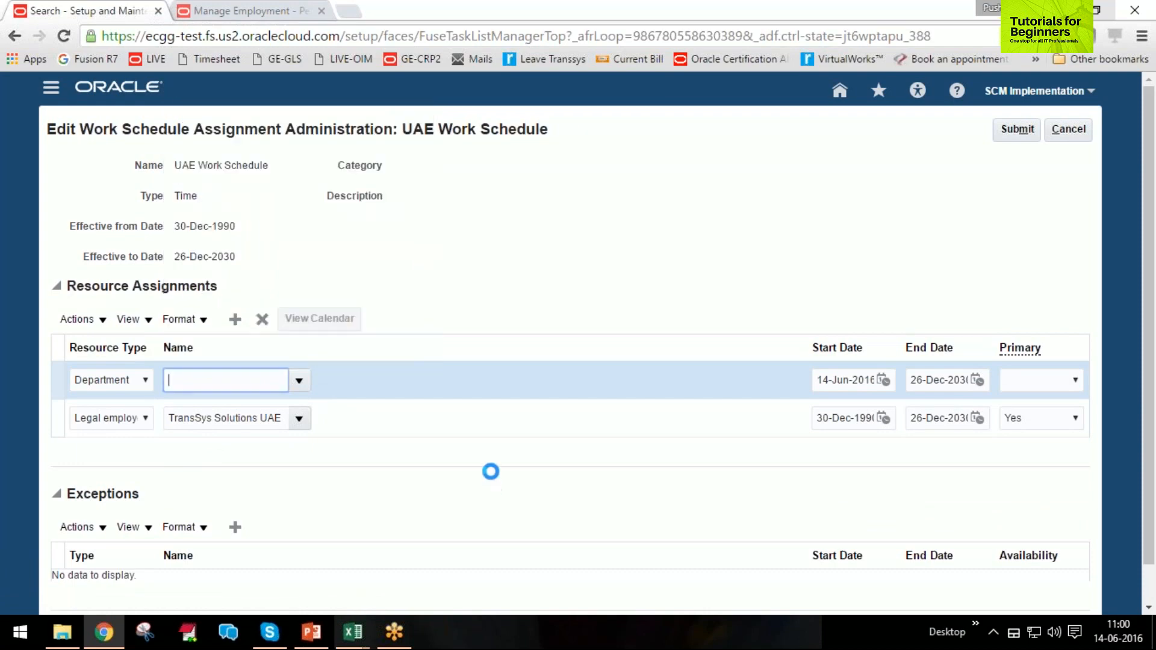
# Set Primary to Yes for Corporate HQ and No for TransSys Solutions UAE, and discard the assignment changes.
pyautogui.click(1024, 380)
pyautogui.click(1022, 426)
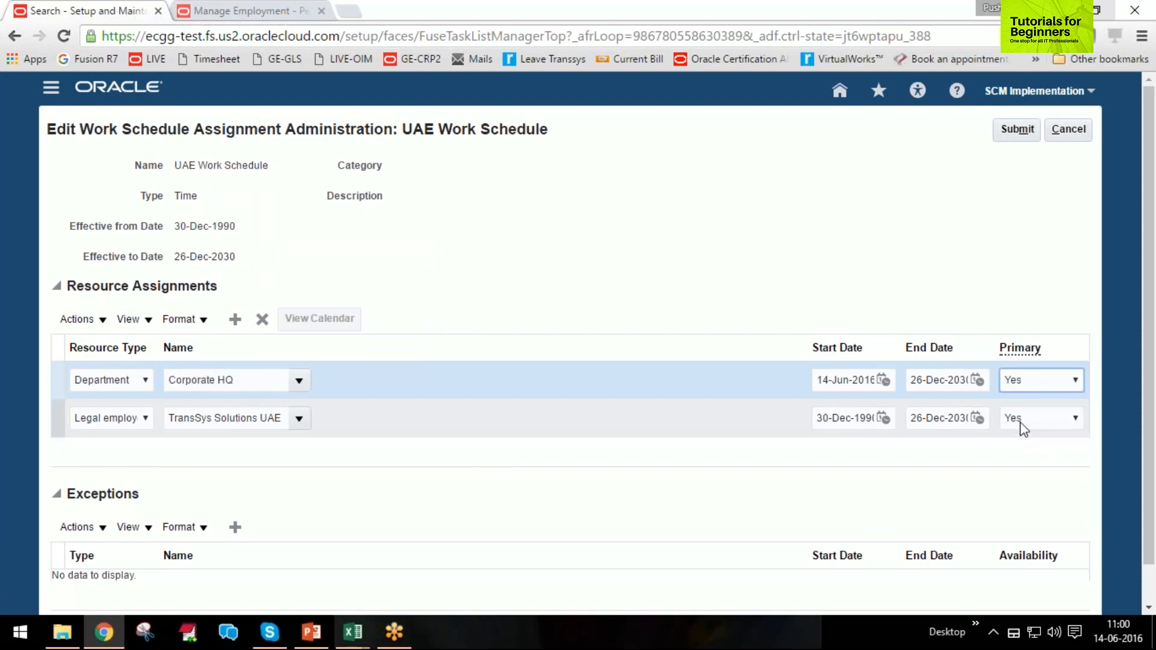
pyautogui.click(1053, 421)
pyautogui.click(1024, 450)
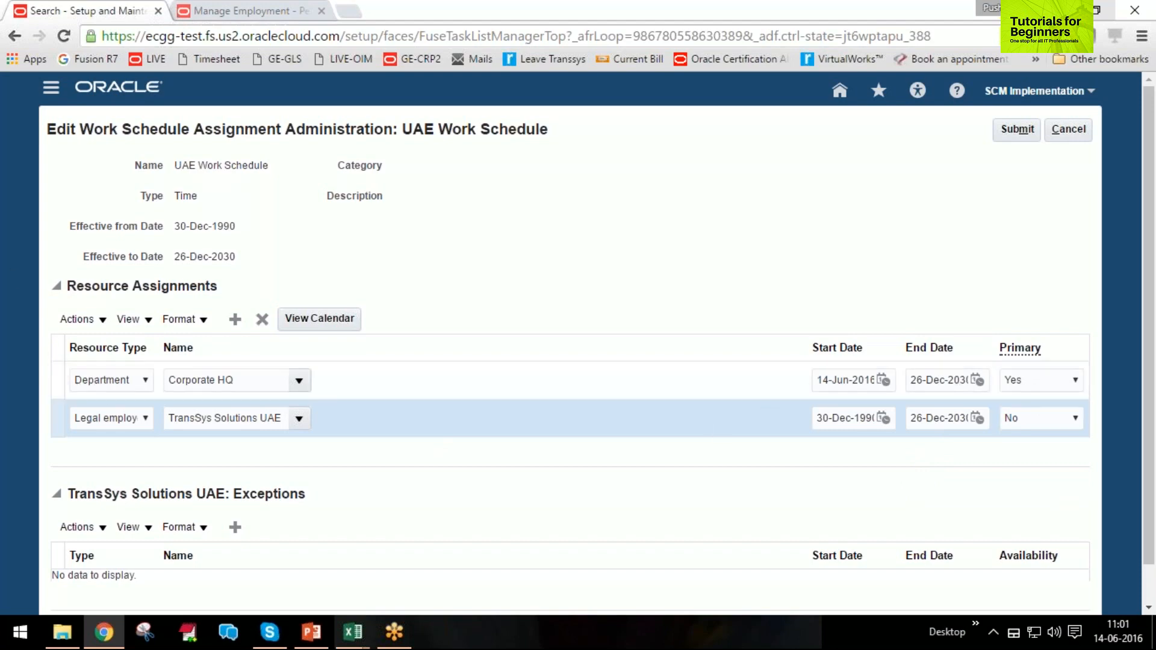
pyautogui.click(58, 422)
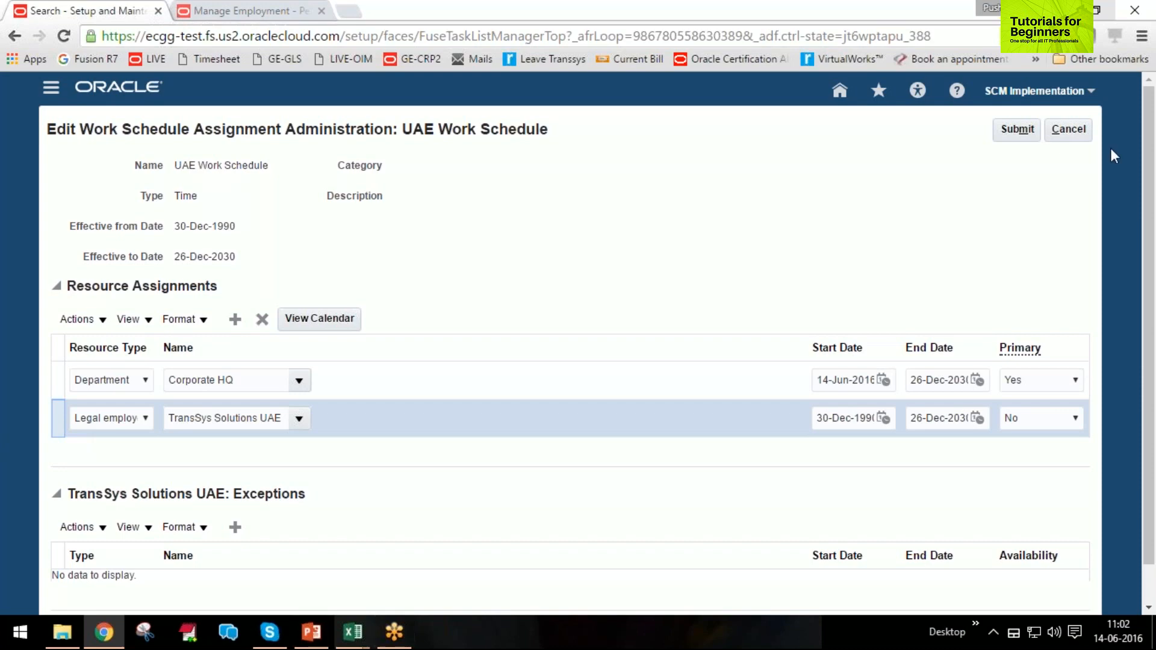
pyautogui.click(1068, 129)
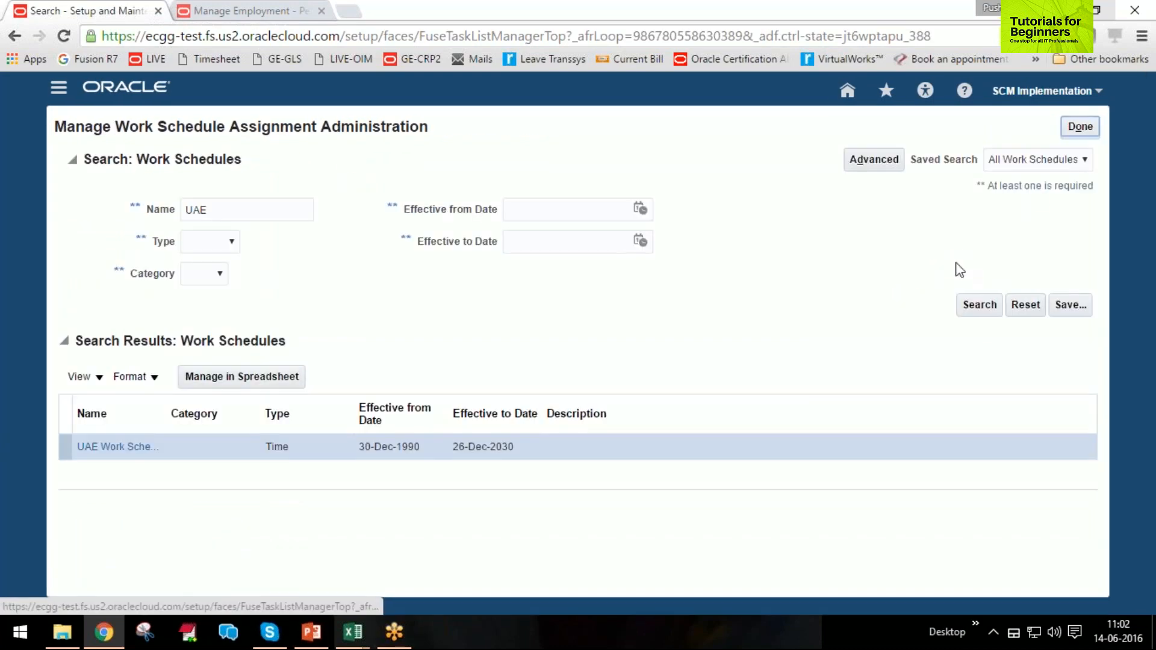
# Leave the work schedule assignment administration and open Person Management.
pyautogui.click(1079, 126)
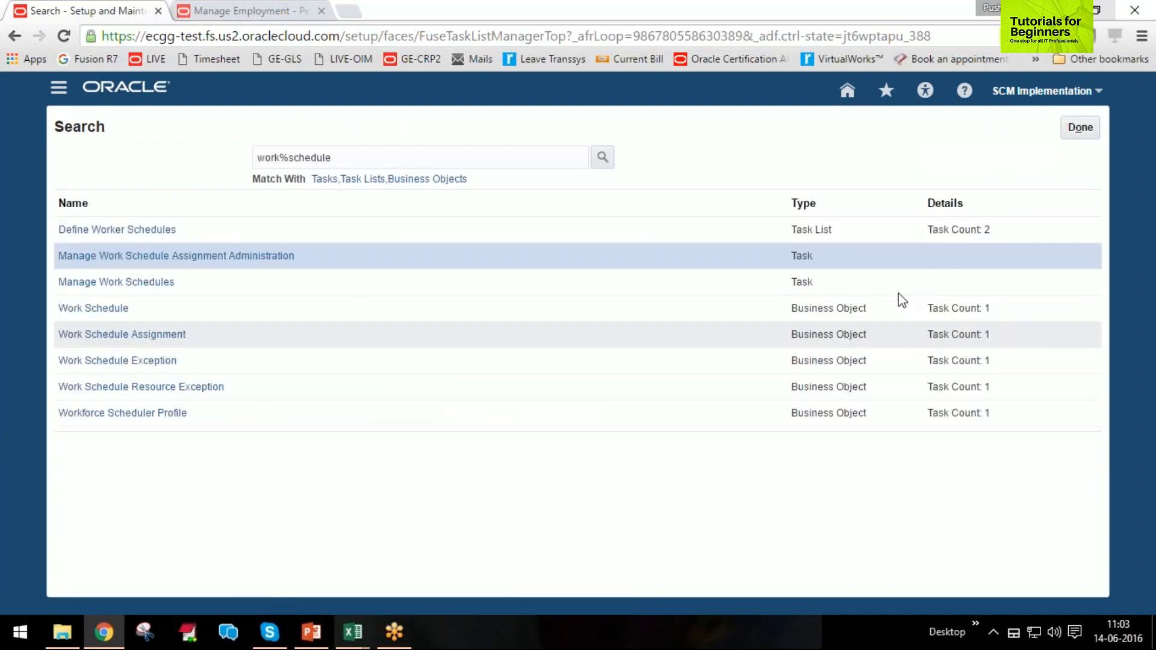
pyautogui.click(62, 93)
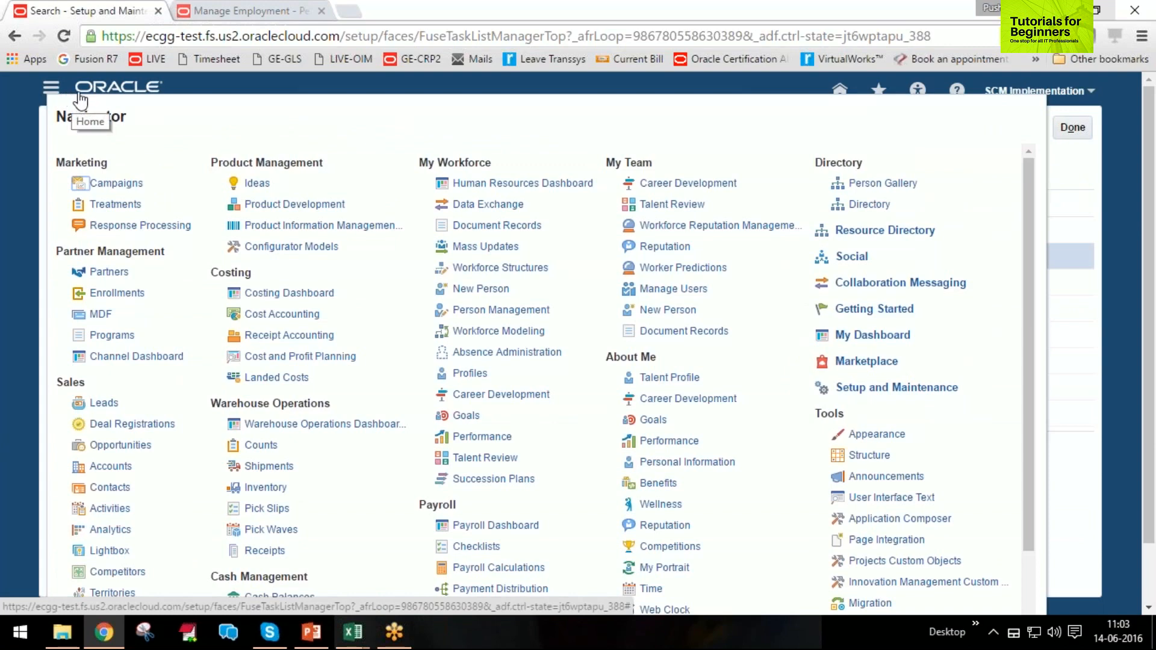
pyautogui.click(503, 311)
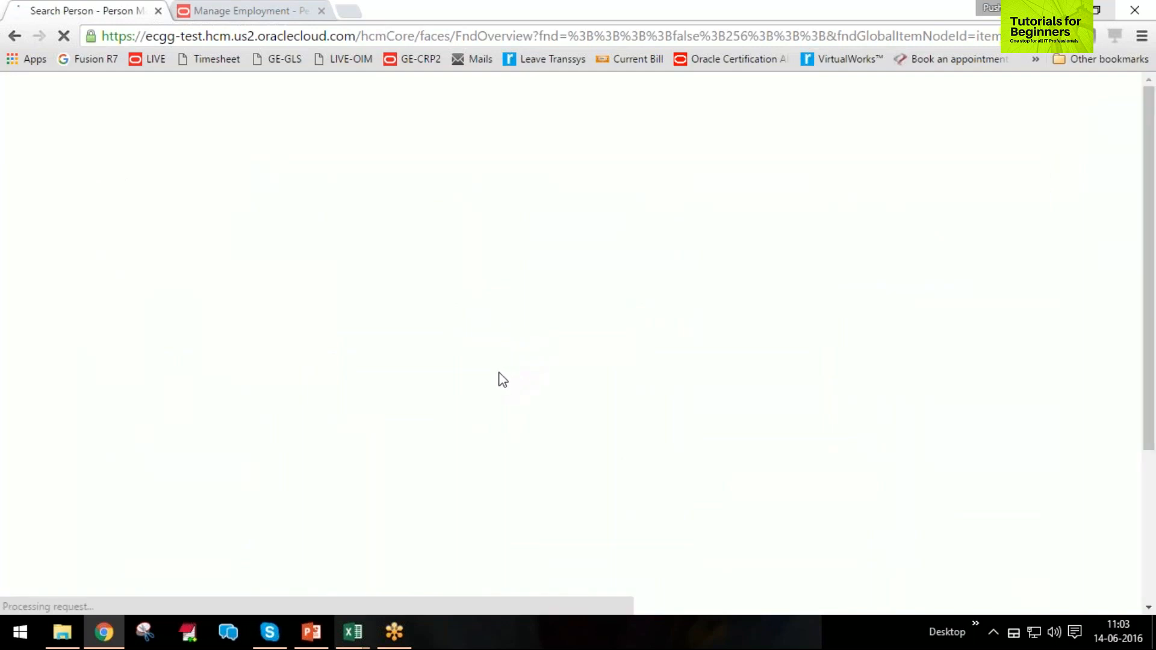
# Search for the employee by person number and open the matching employment record.
pyautogui.click(269, 389)
pyautogui.write('12')
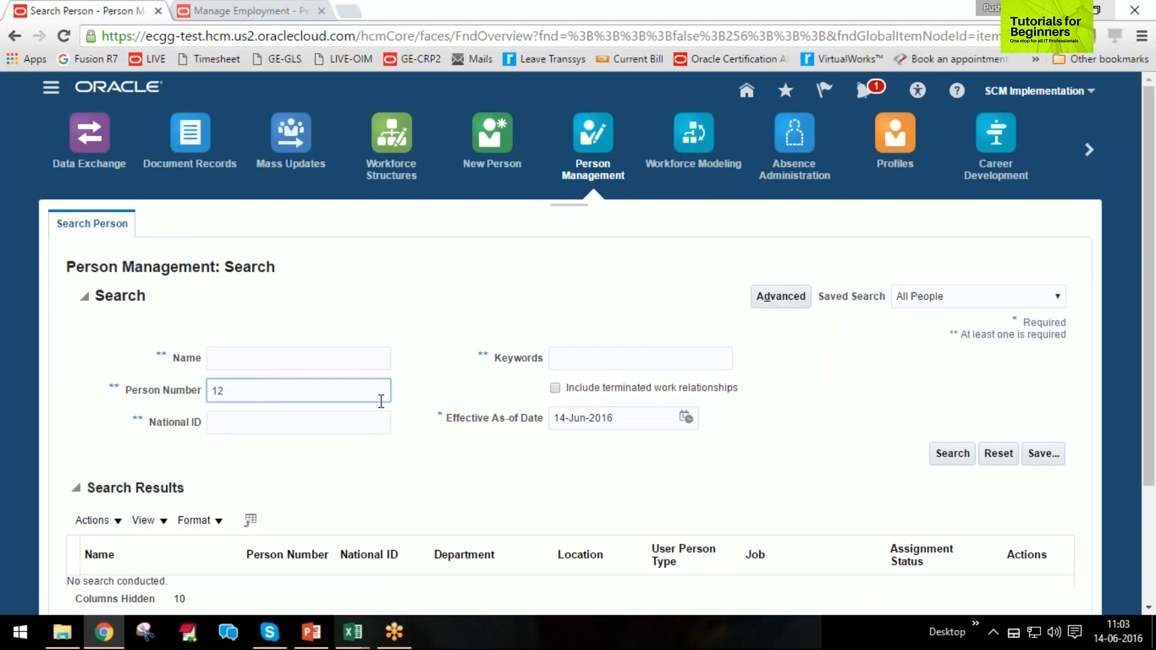
pyautogui.press('Return')
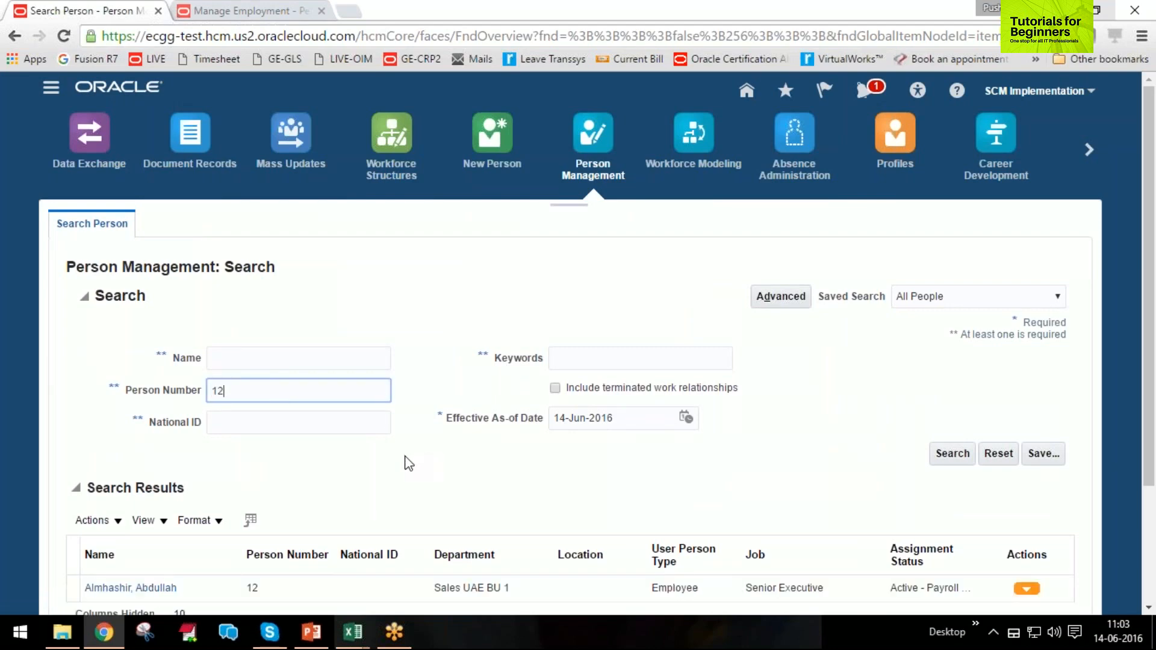
pyautogui.scroll(-3, 388, 453)
pyautogui.click(146, 431)
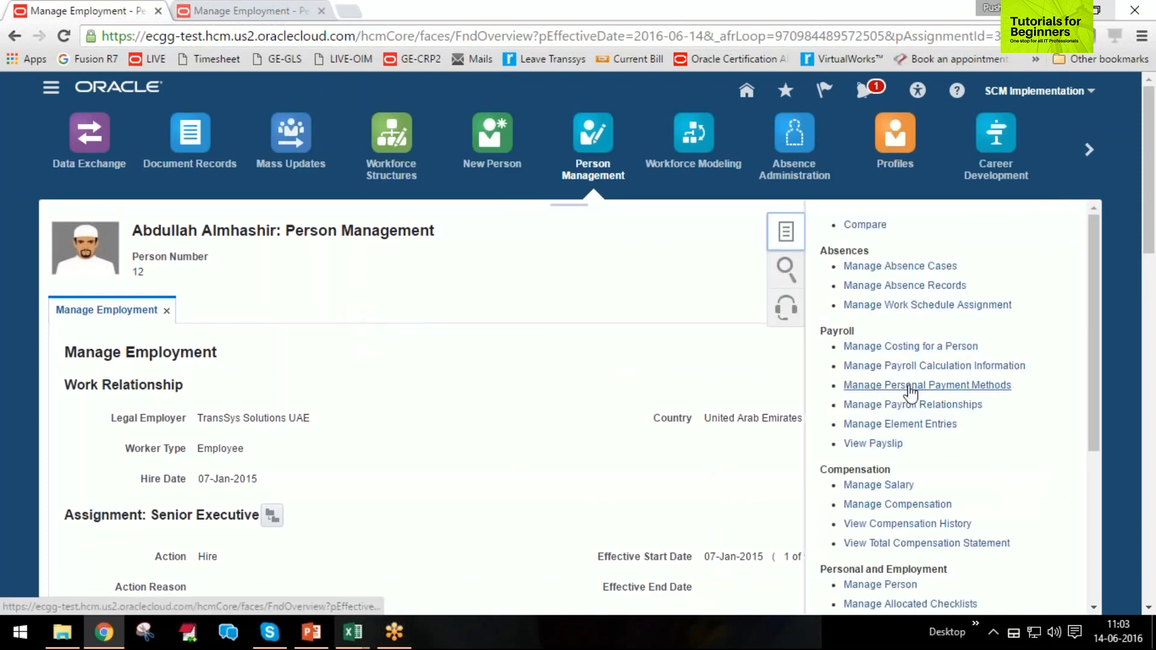
# Open the employee's absence records and add an absence of type Annual Leave AE TransSys Solutions UAE.
pyautogui.click(891, 285)
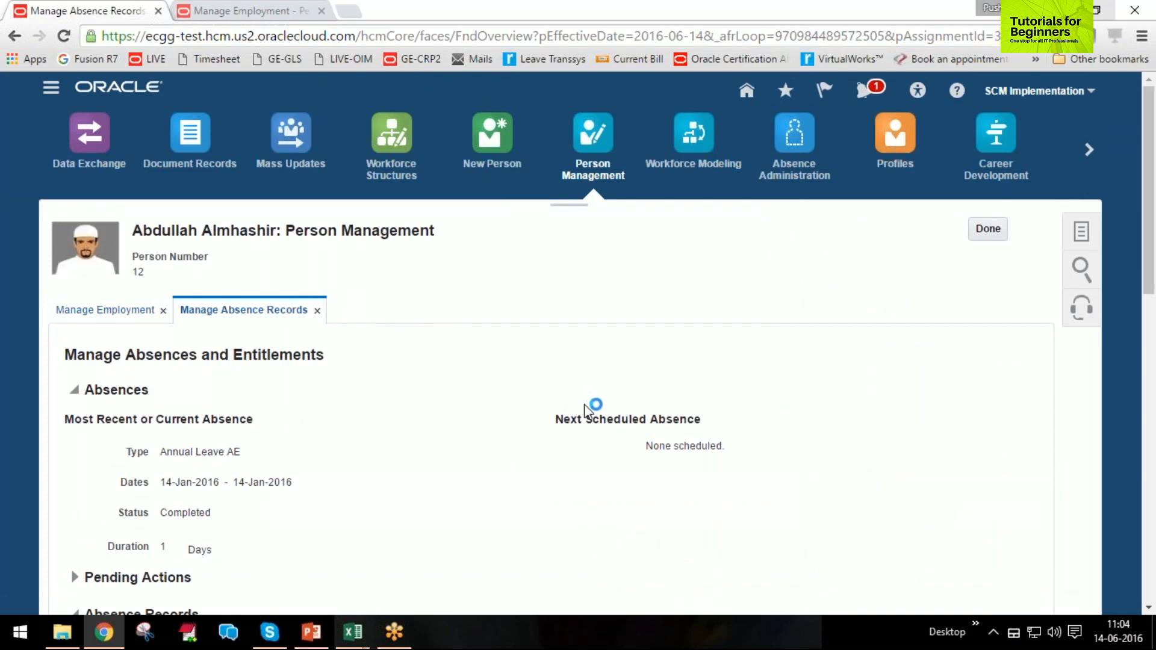
pyautogui.scroll(-5, 554, 404)
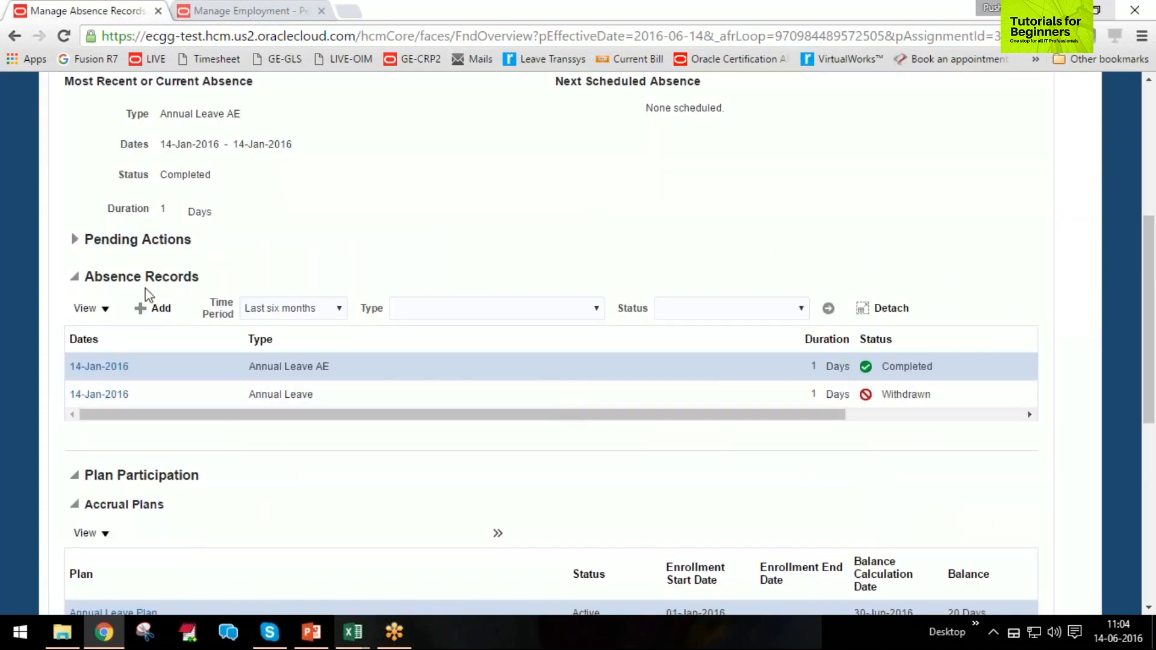
pyautogui.click(150, 309)
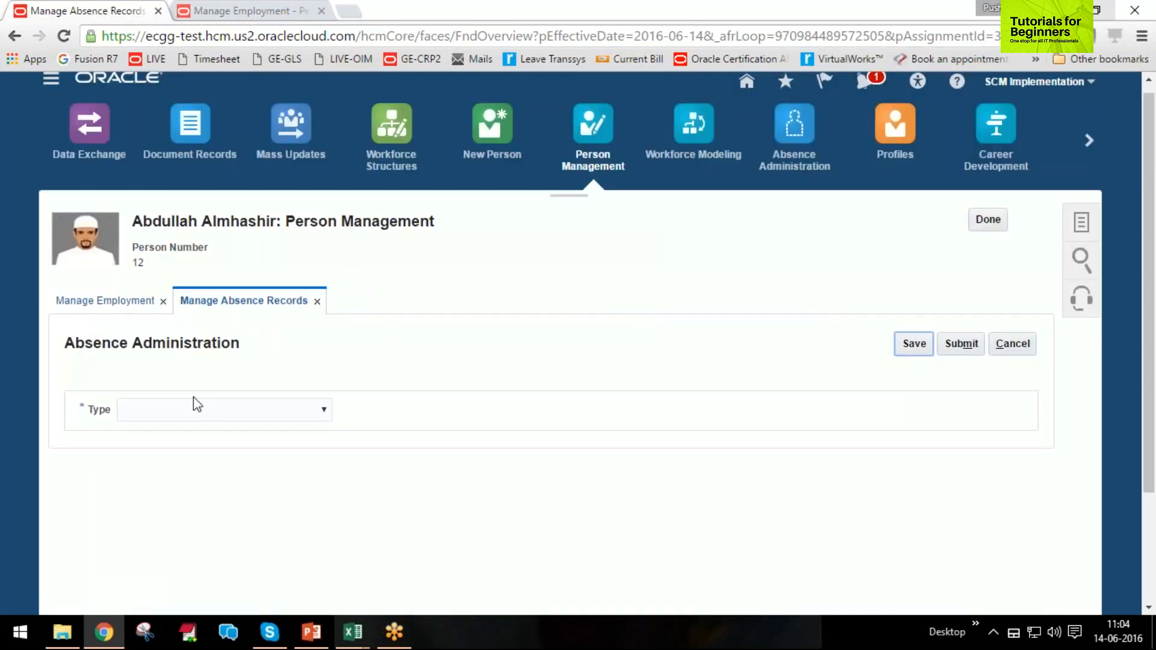
pyautogui.click(194, 405)
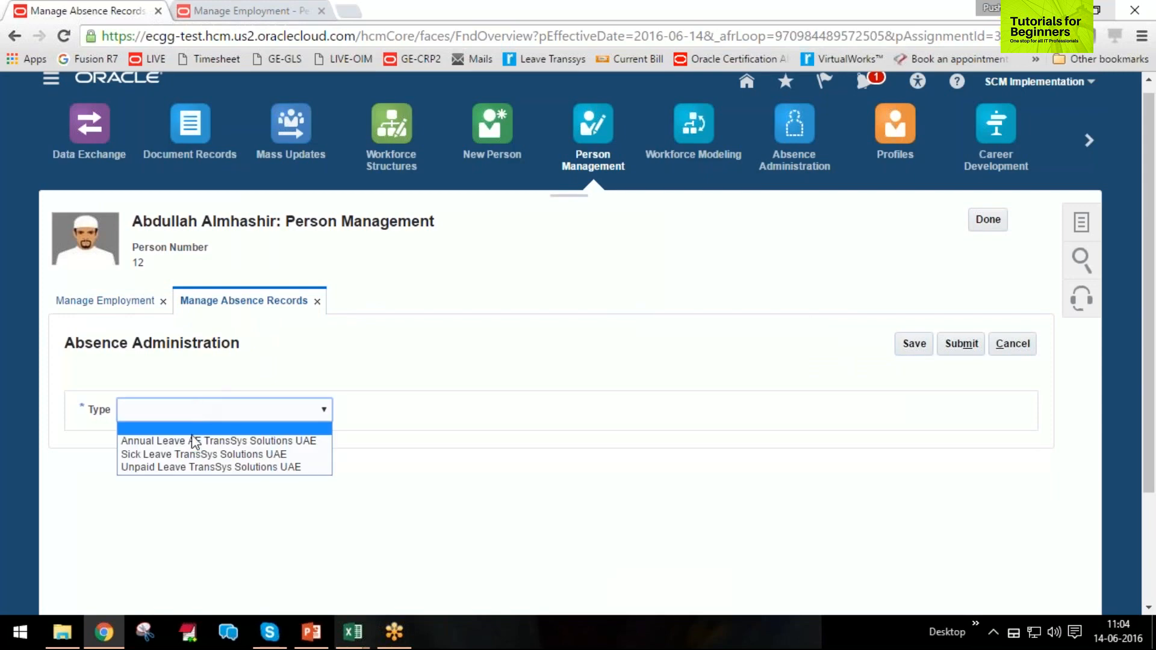
pyautogui.click(193, 441)
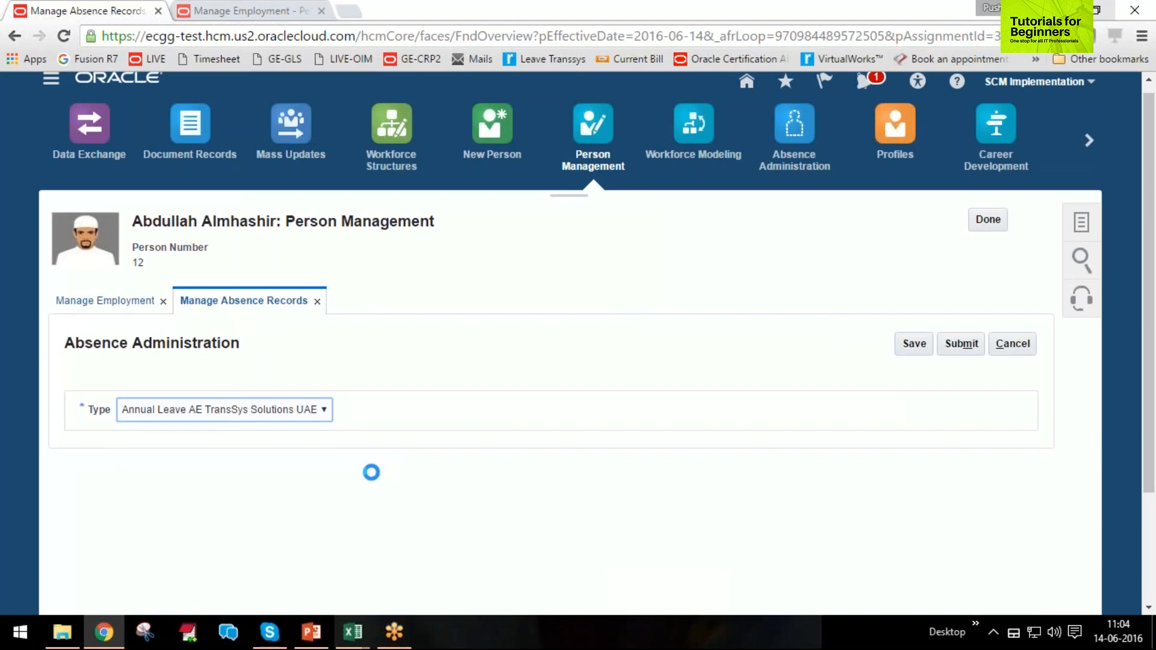
# Make the annual leave a single-day absence with start date 13-Jun-2016.
pyautogui.scroll(-3, 536, 461)
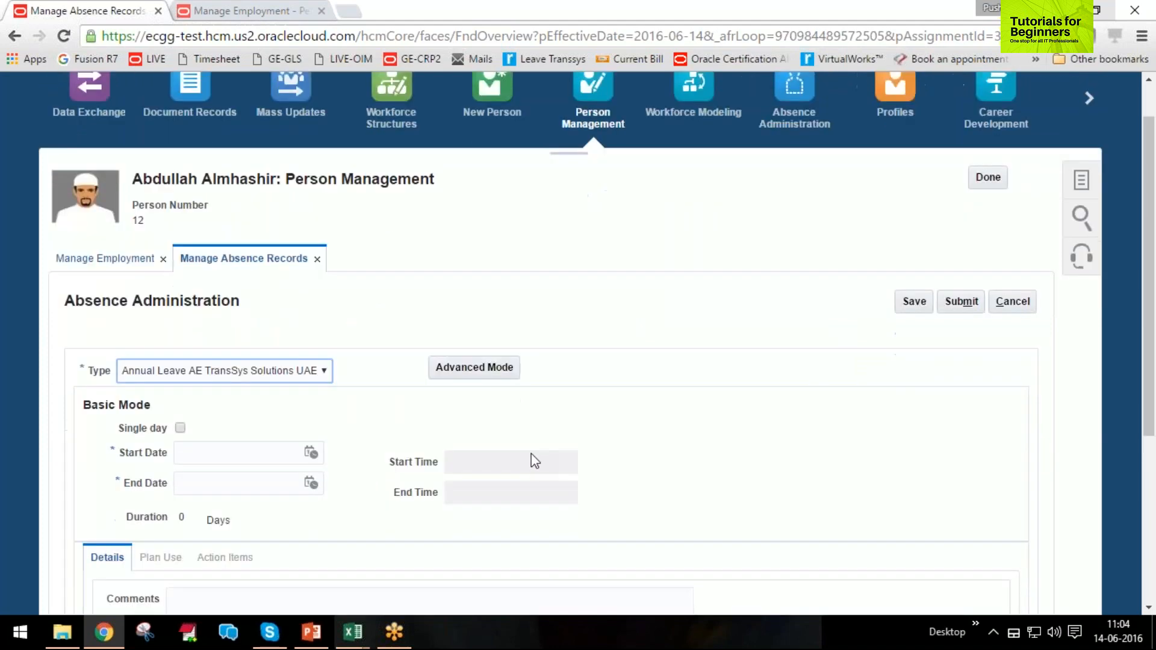
pyautogui.click(468, 342)
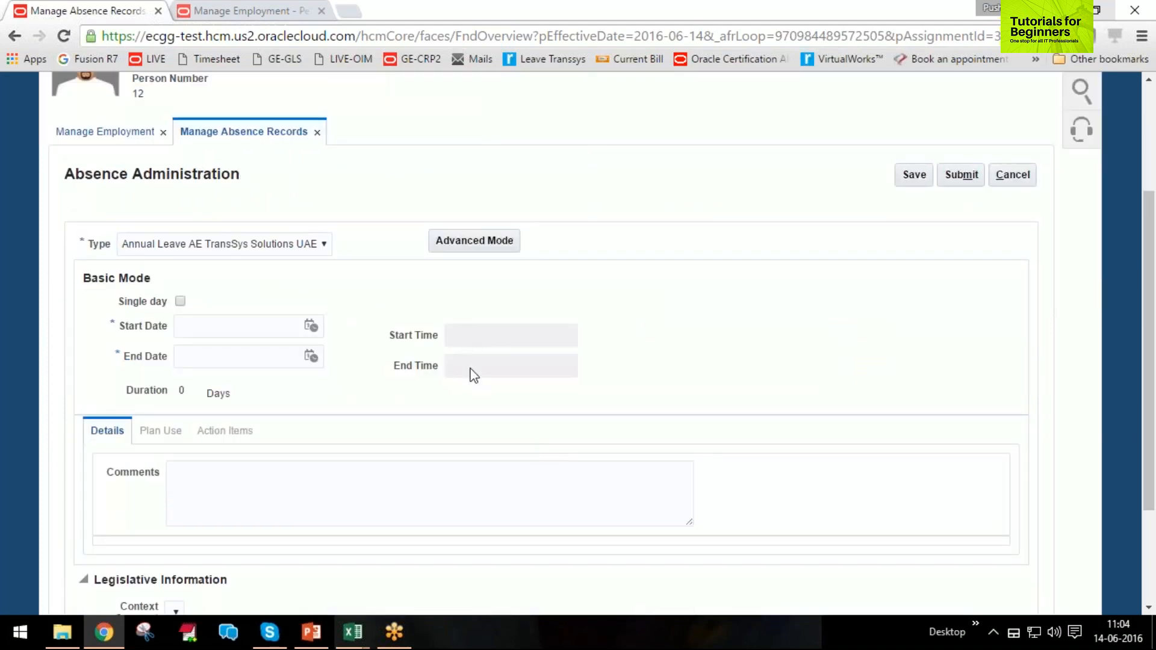
pyautogui.click(180, 301)
pyautogui.click(190, 330)
pyautogui.write('13')
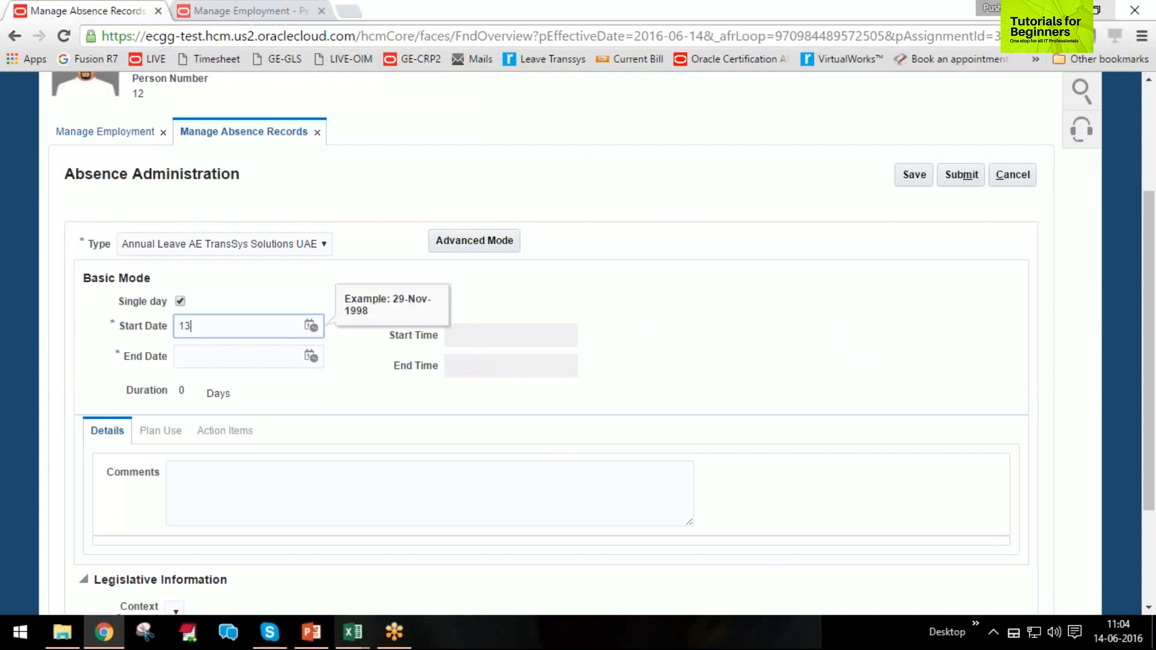
pyautogui.write('/6/')
pyautogui.write('16')
pyautogui.press('Tab')
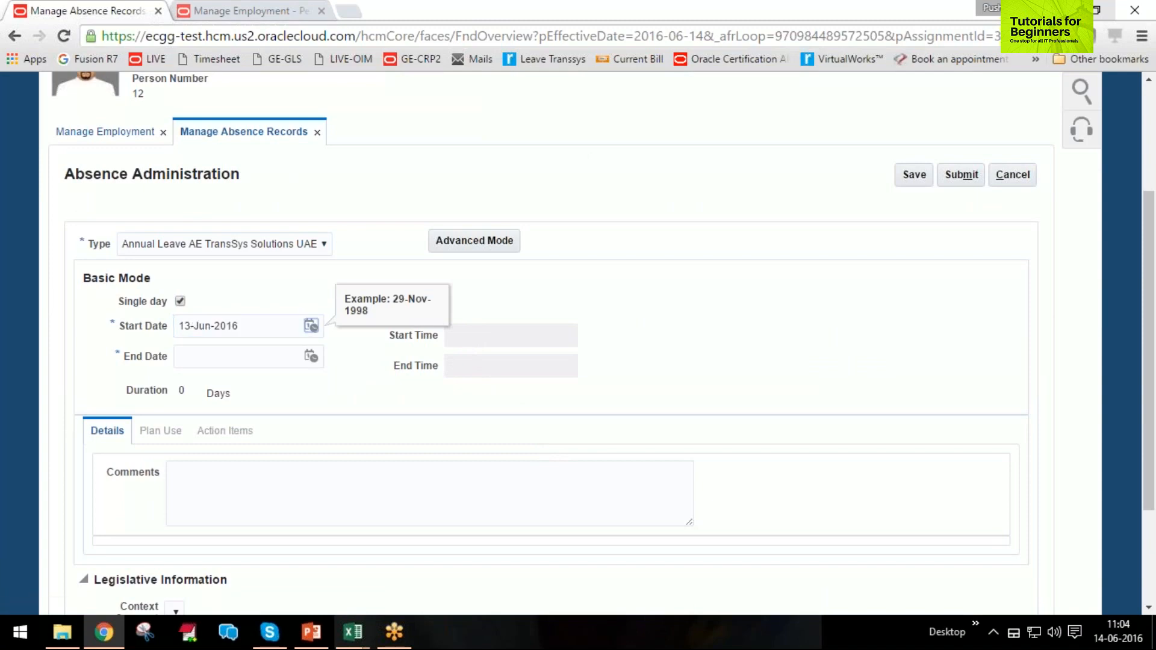
pyautogui.click(253, 328)
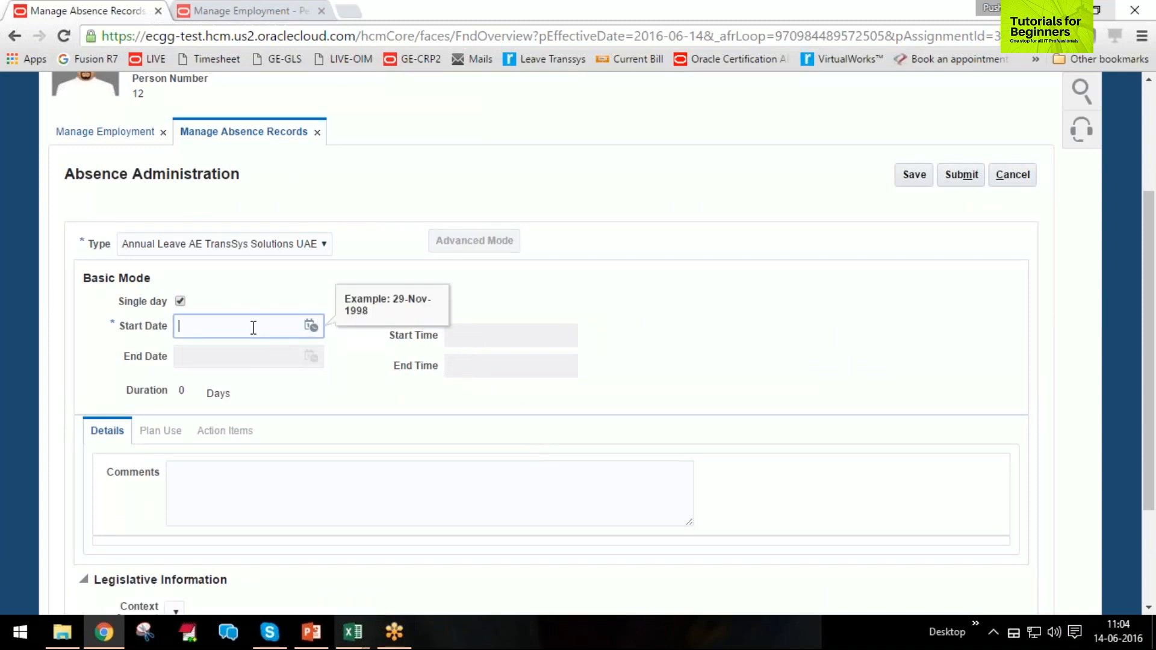
pyautogui.write('13/6/16')
pyautogui.press('Tab')
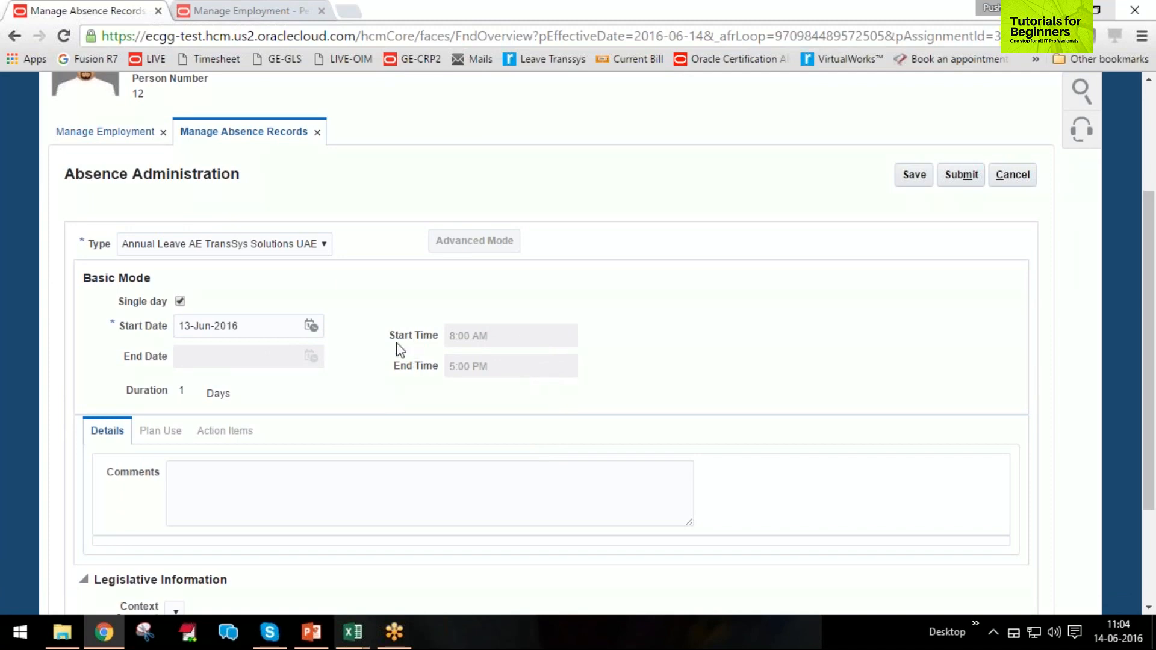
# Examine the start and end times the work schedule gives the absence, and cancel the absence entry.
pyautogui.tripleClick(413, 335)
pyautogui.tripleClick(416, 368)
pyautogui.scroll(3, 903, 422)
pyautogui.click(1014, 356)
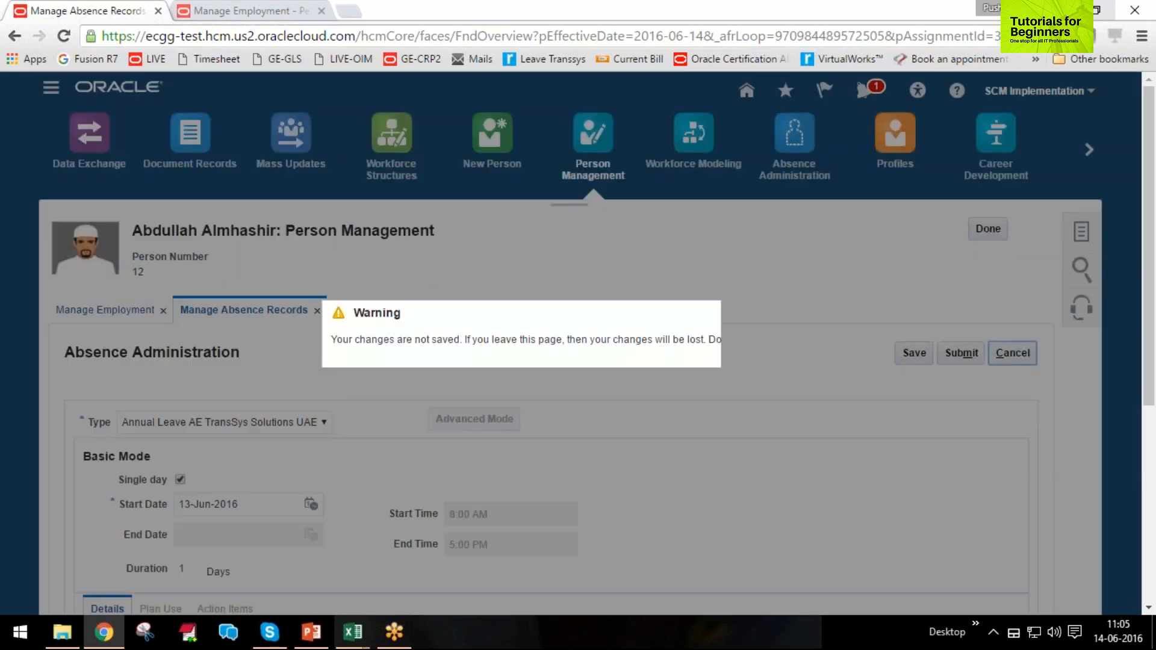
pyautogui.click(779, 367)
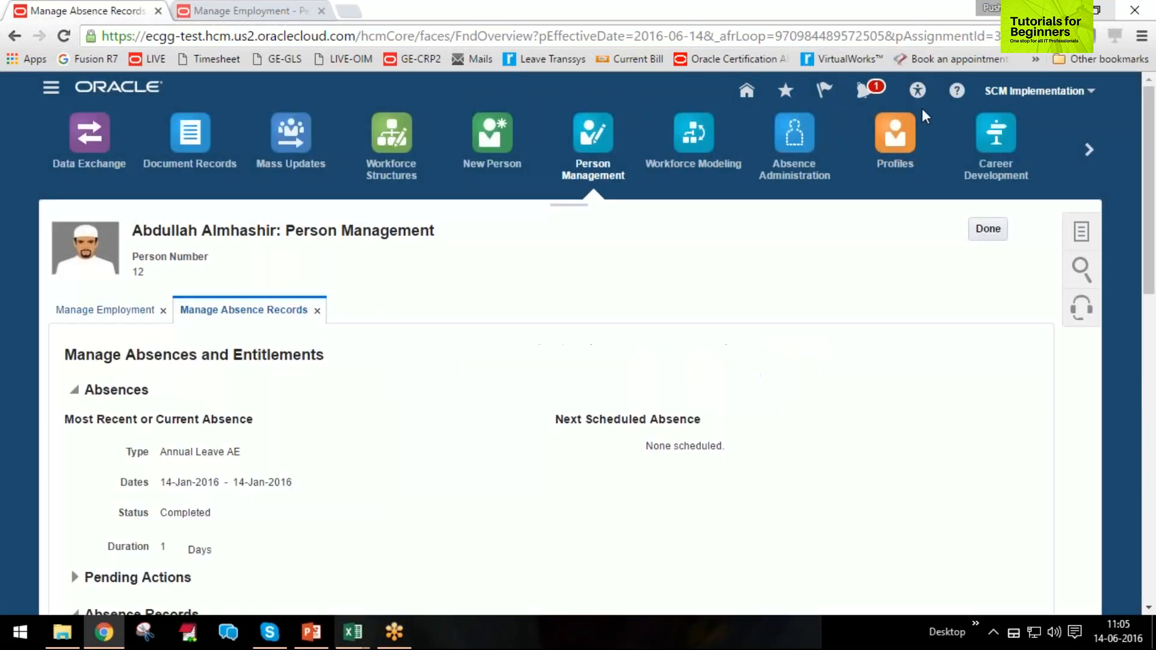
# Close the employee's record without saving changes and open Setup and Maintenance.
pyautogui.click(988, 229)
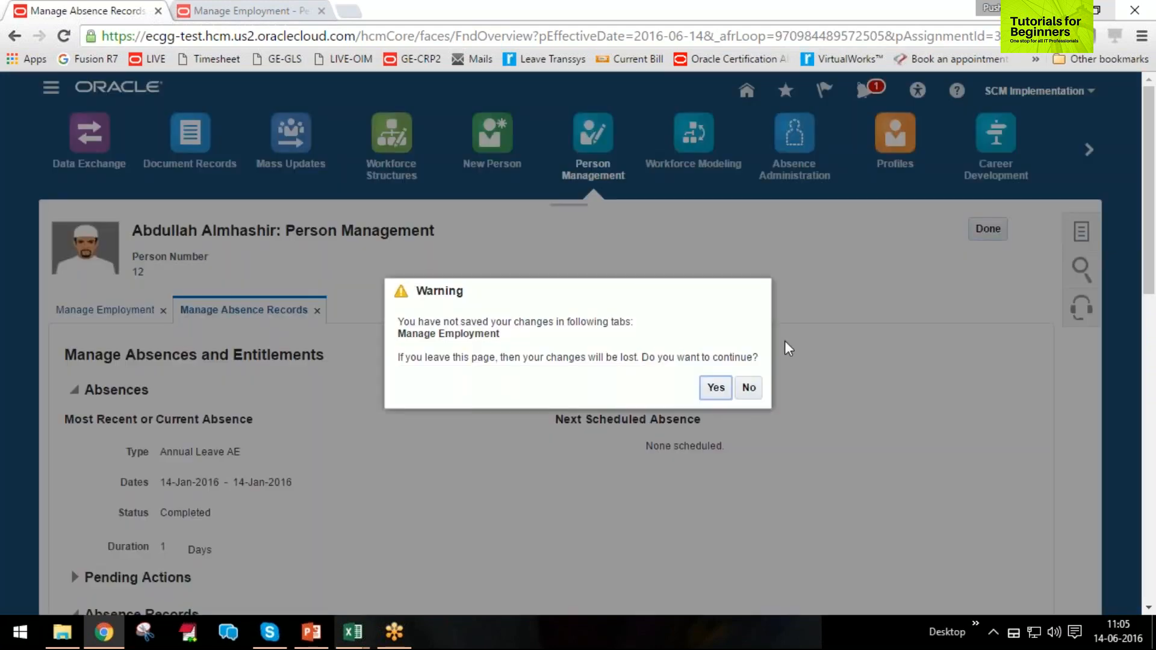
pyautogui.click(716, 389)
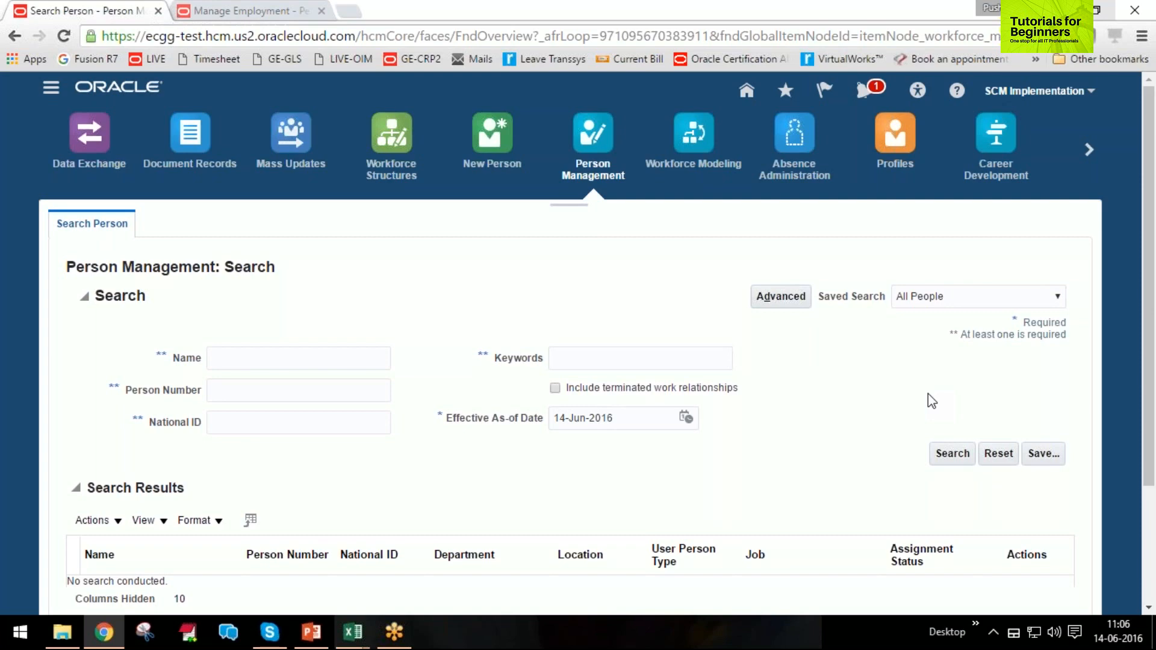
pyautogui.click(1093, 96)
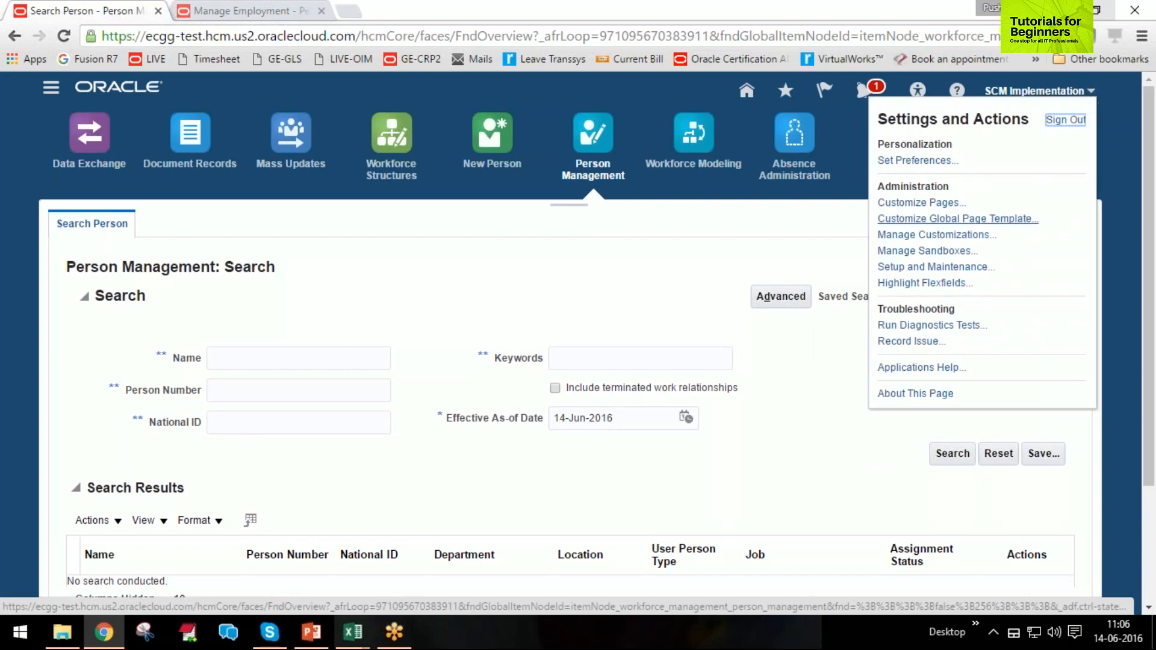
pyautogui.click(982, 267)
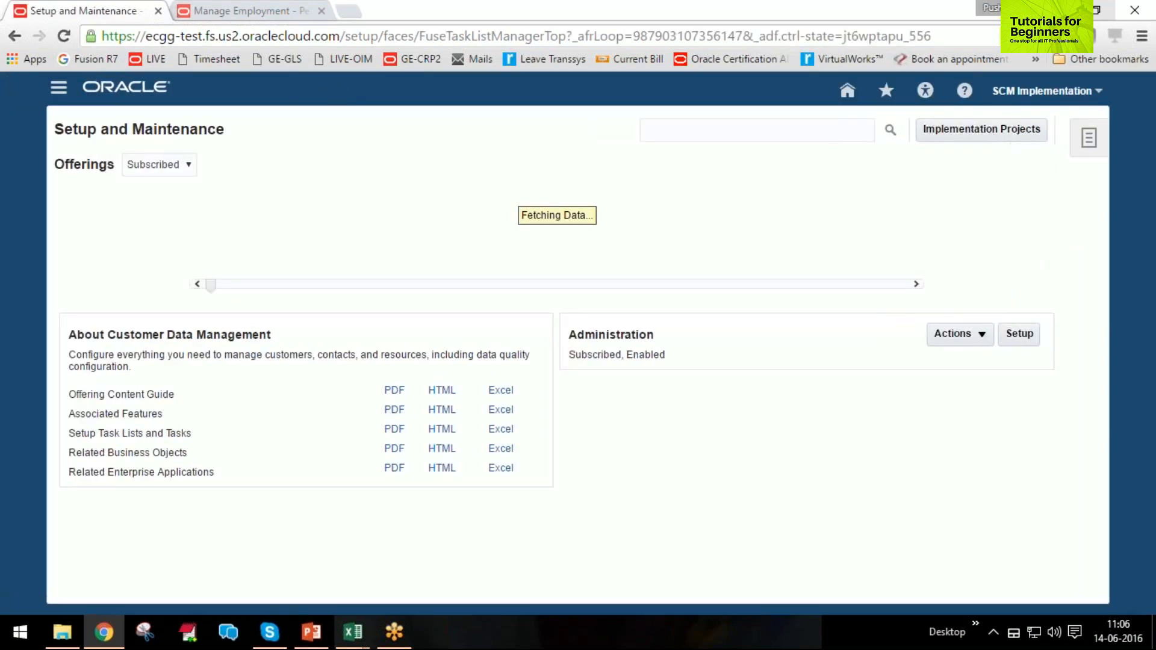
# Search the setup tasks for geographic%tree, and repeat the search with geographic%.
pyautogui.click(717, 136)
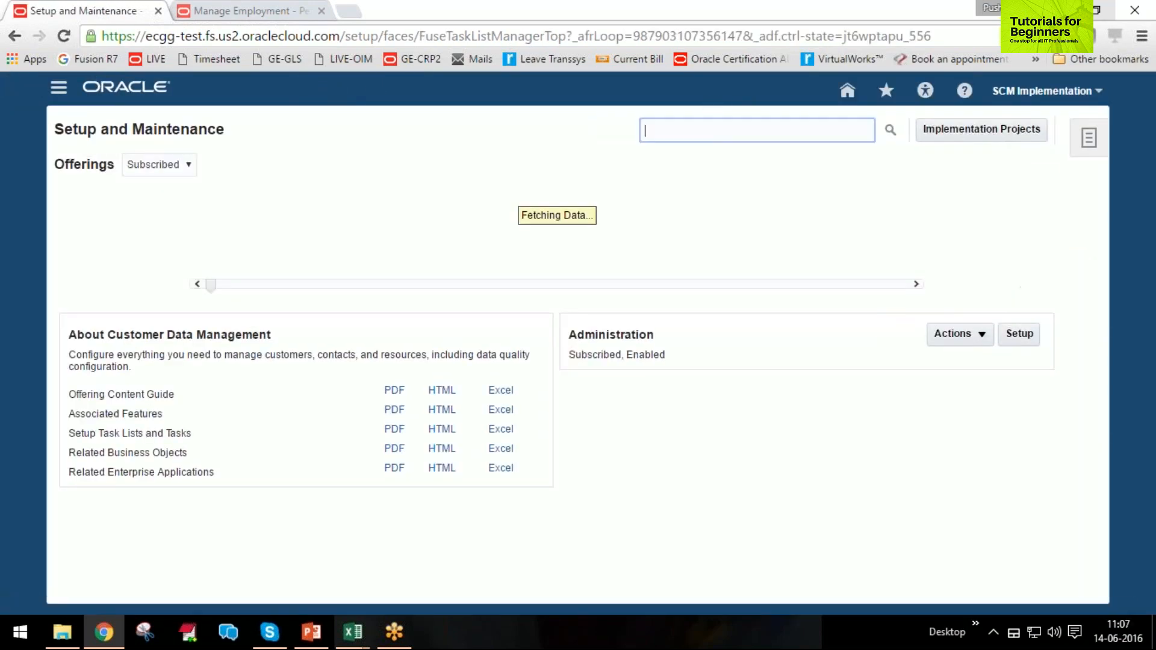
pyautogui.write('geo')
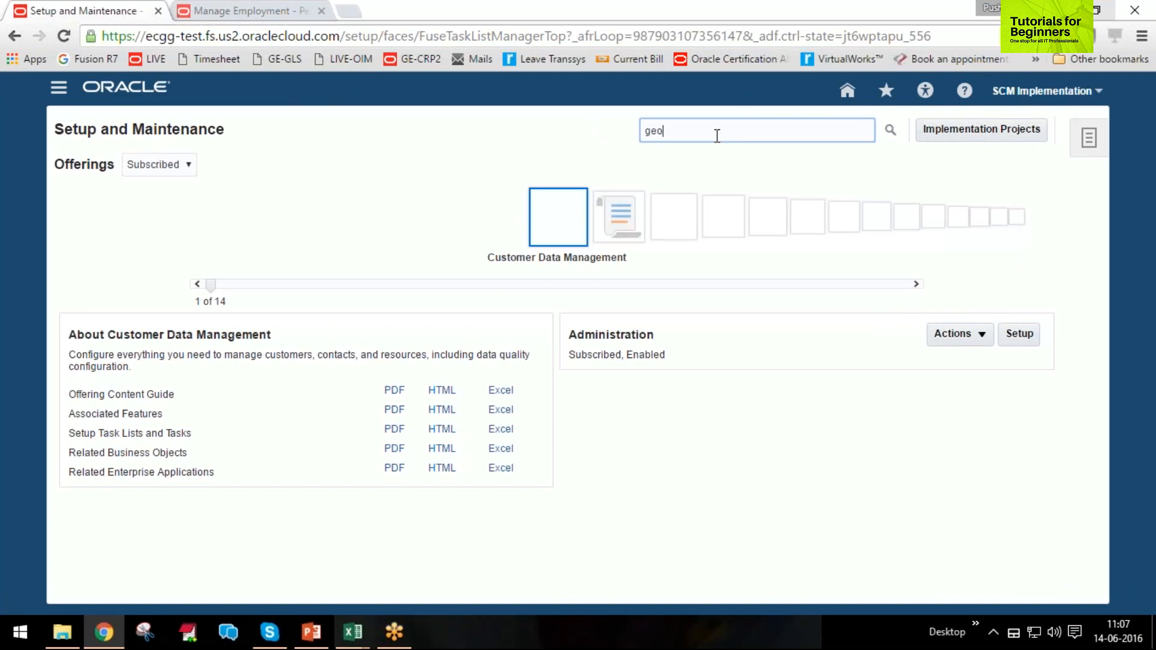
pyautogui.write('graphic')
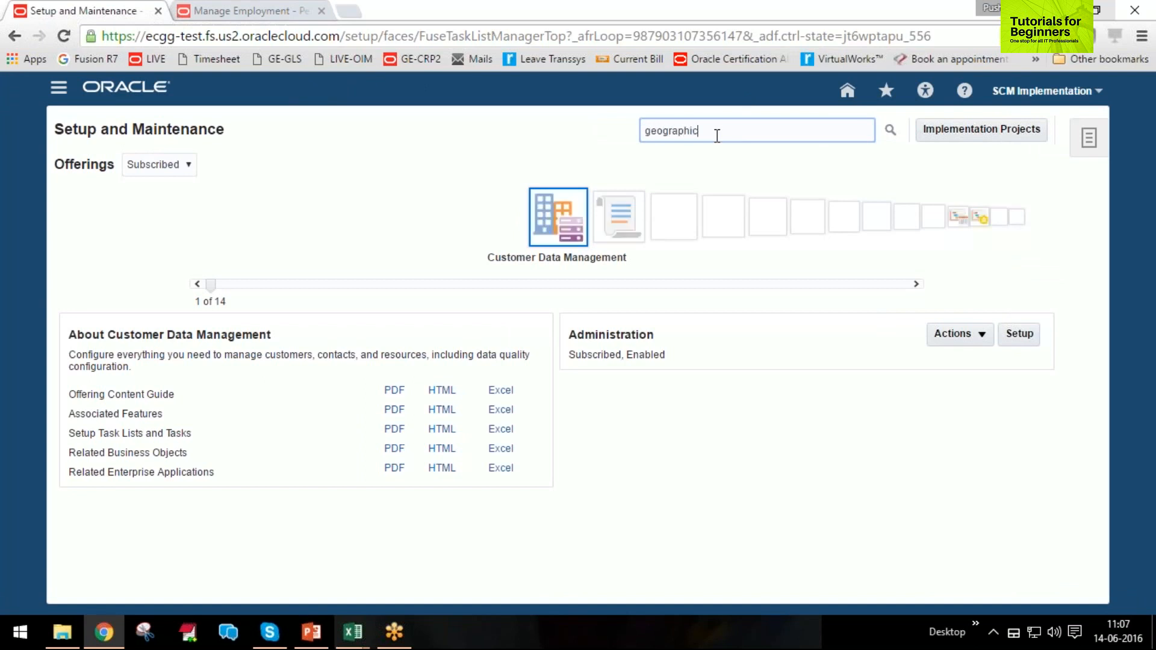
pyautogui.write('%tree')
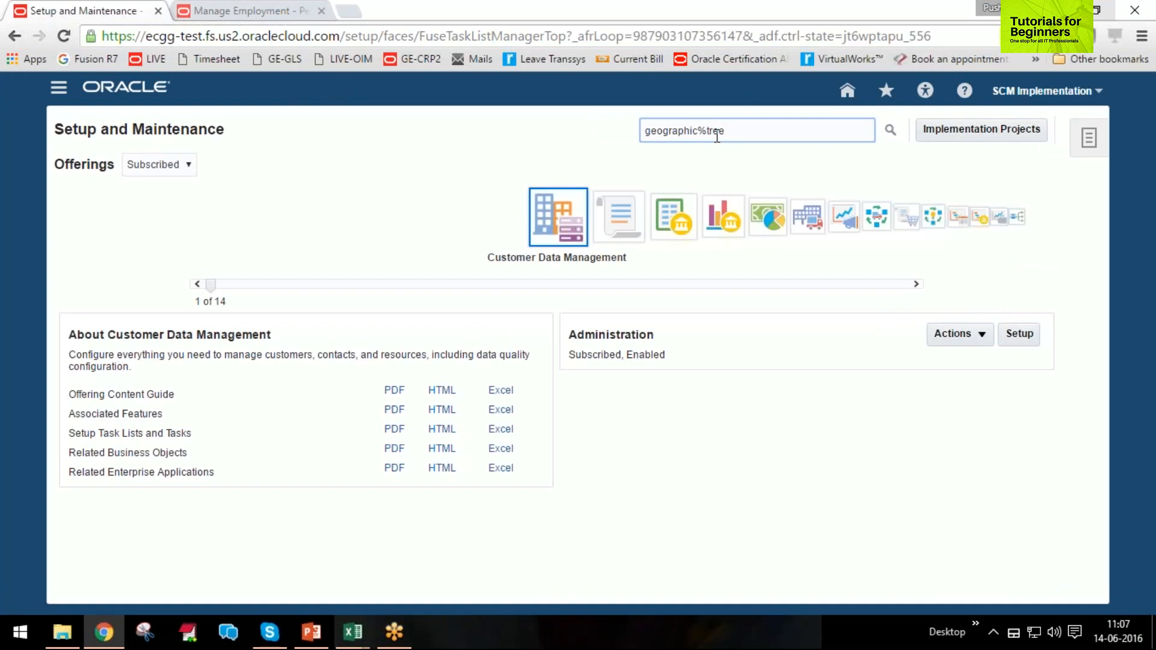
pyautogui.press('Return')
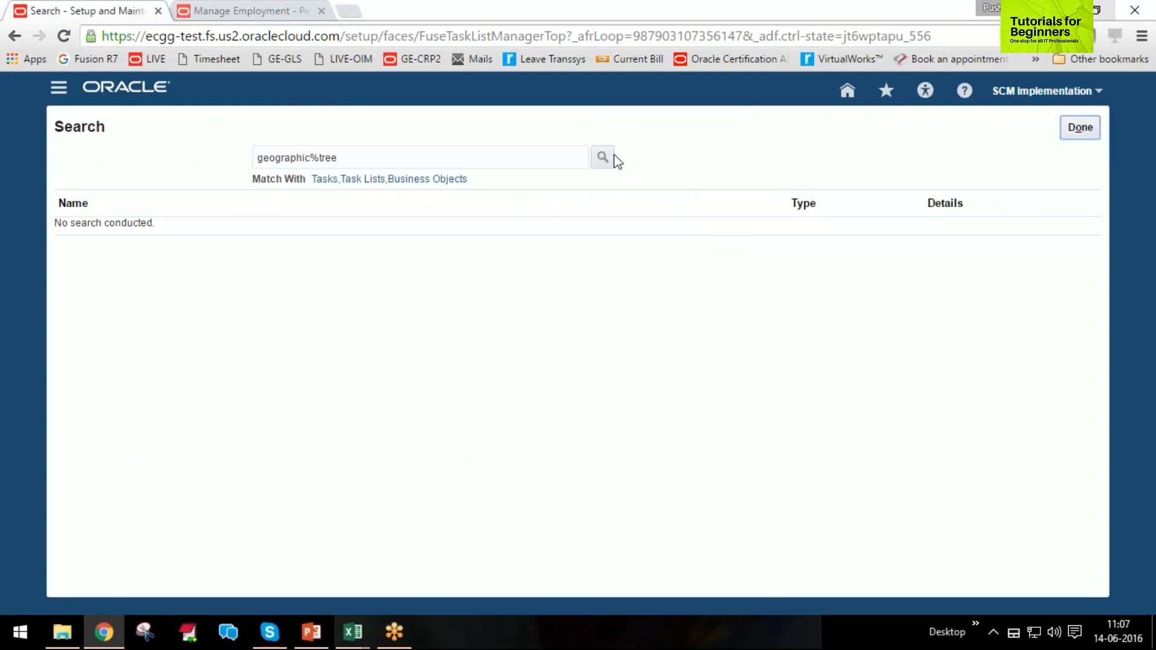
pyautogui.click(439, 160)
pyautogui.press('BackSpace')
pyautogui.press('BackSpace')
pyautogui.press('BackSpace')
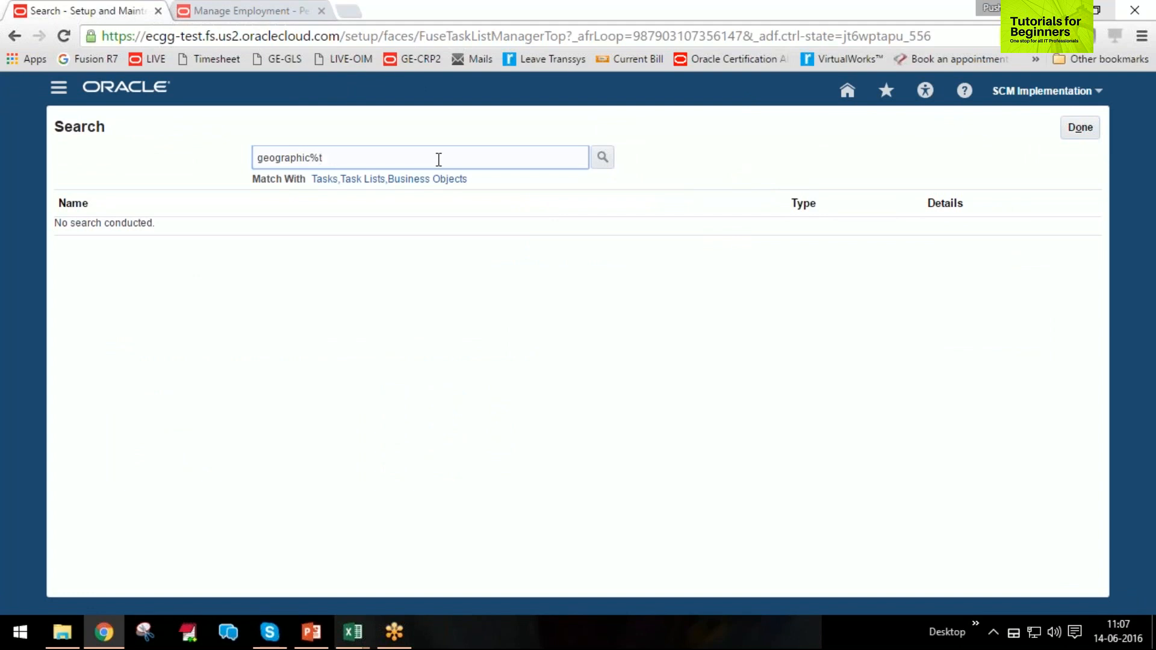
pyautogui.press('BackSpace')
pyautogui.press('Return')
# Search the setup tasks for geogr% and open the Manage Geography Trees task.
pyautogui.doubleClick(280, 157)
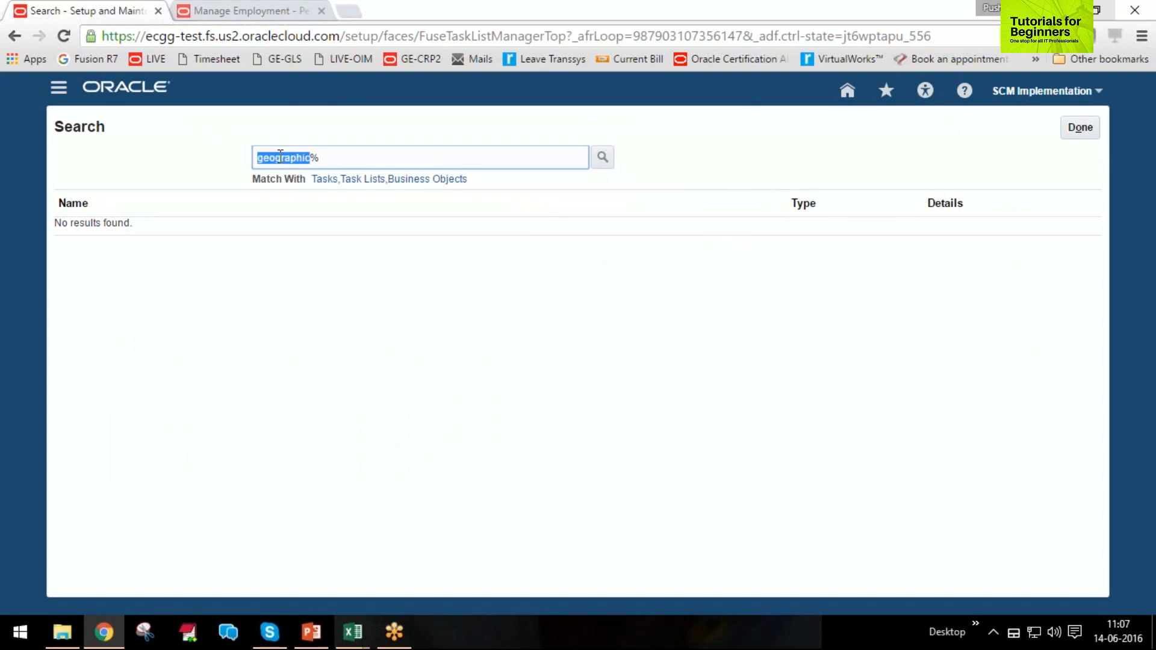
pyautogui.write('geogr')
pyautogui.press('Return')
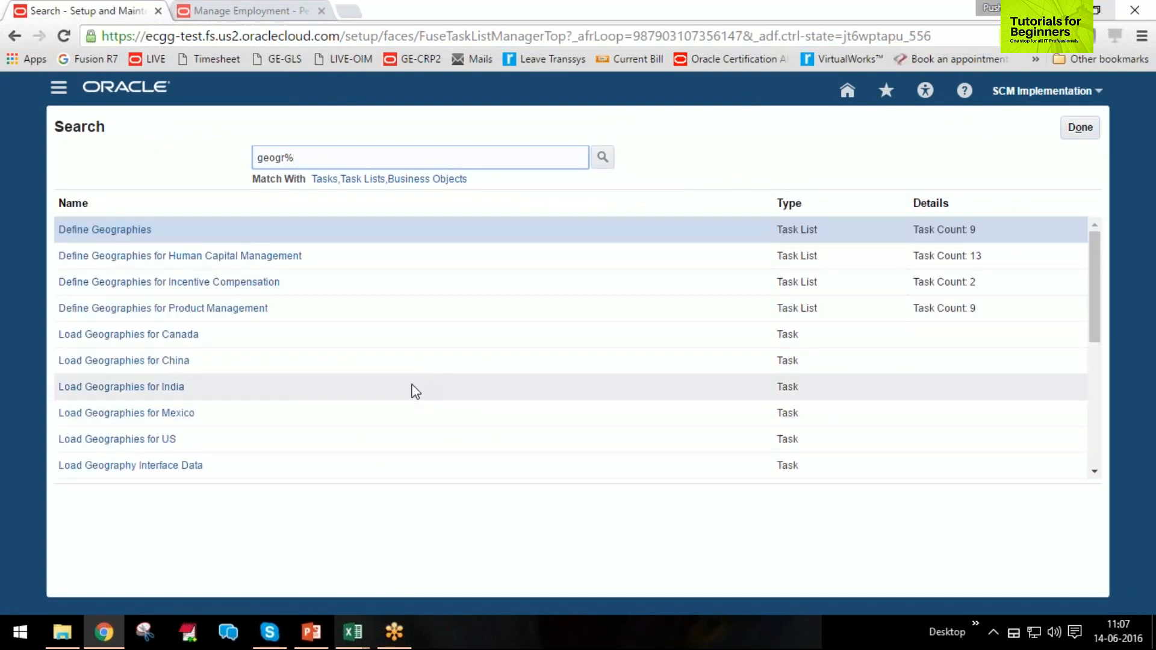
pyautogui.scroll(-3, 413, 385)
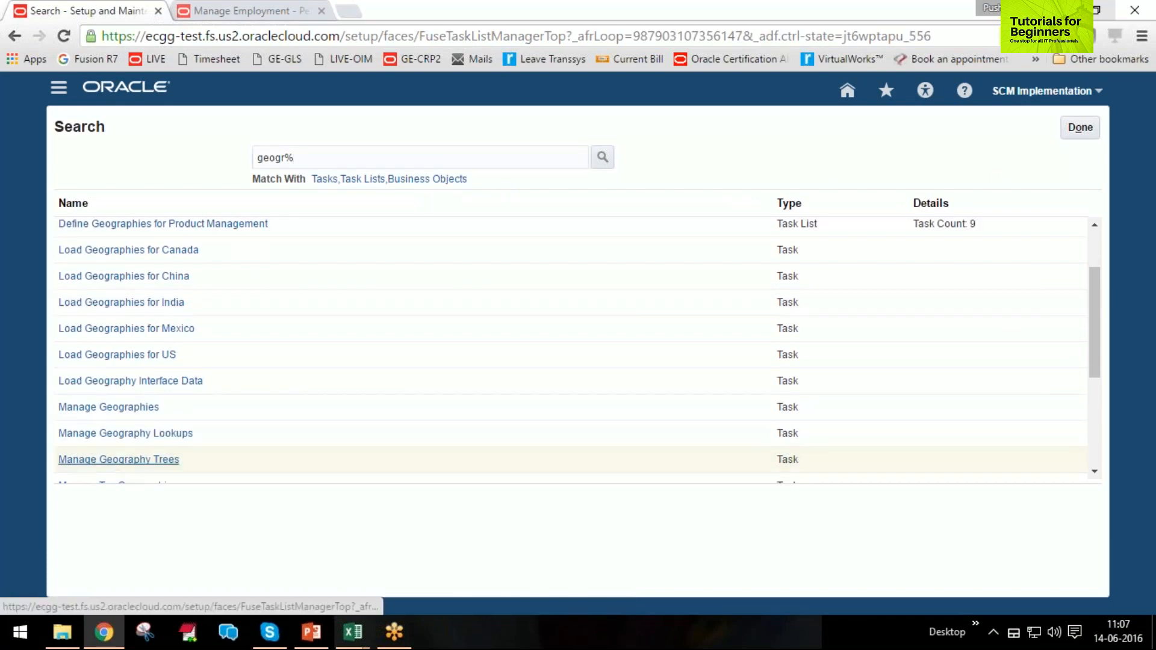
pyautogui.click(123, 461)
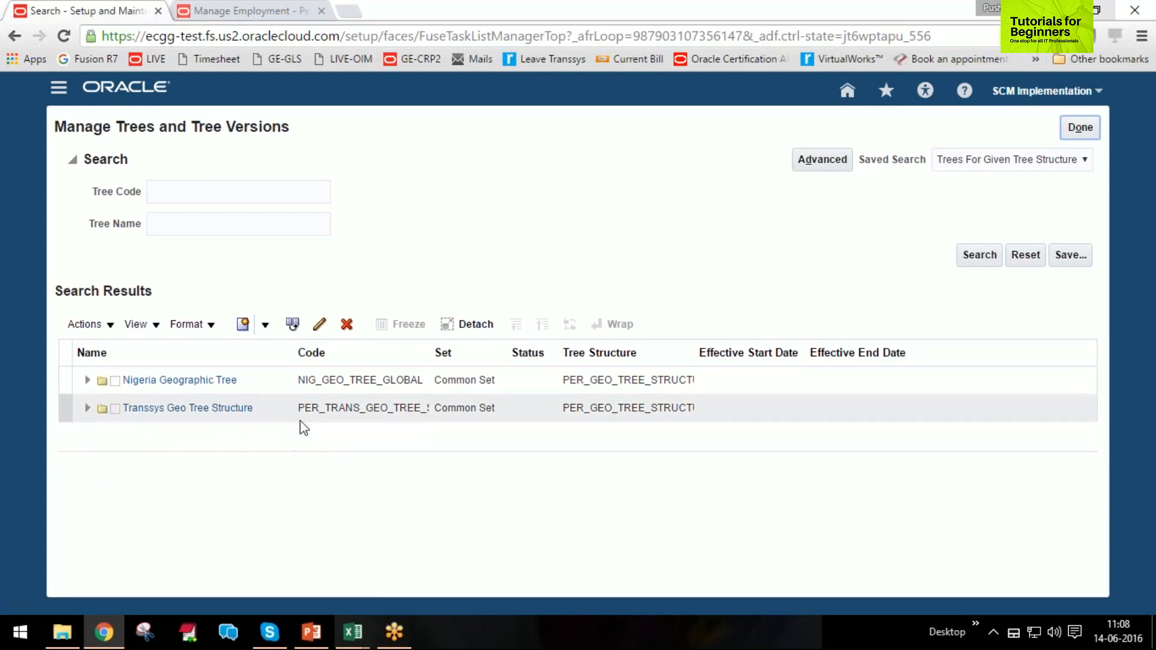
# Start creating a new geography tree and name it Test Geographic Tree.
pyautogui.click(264, 325)
pyautogui.click(324, 351)
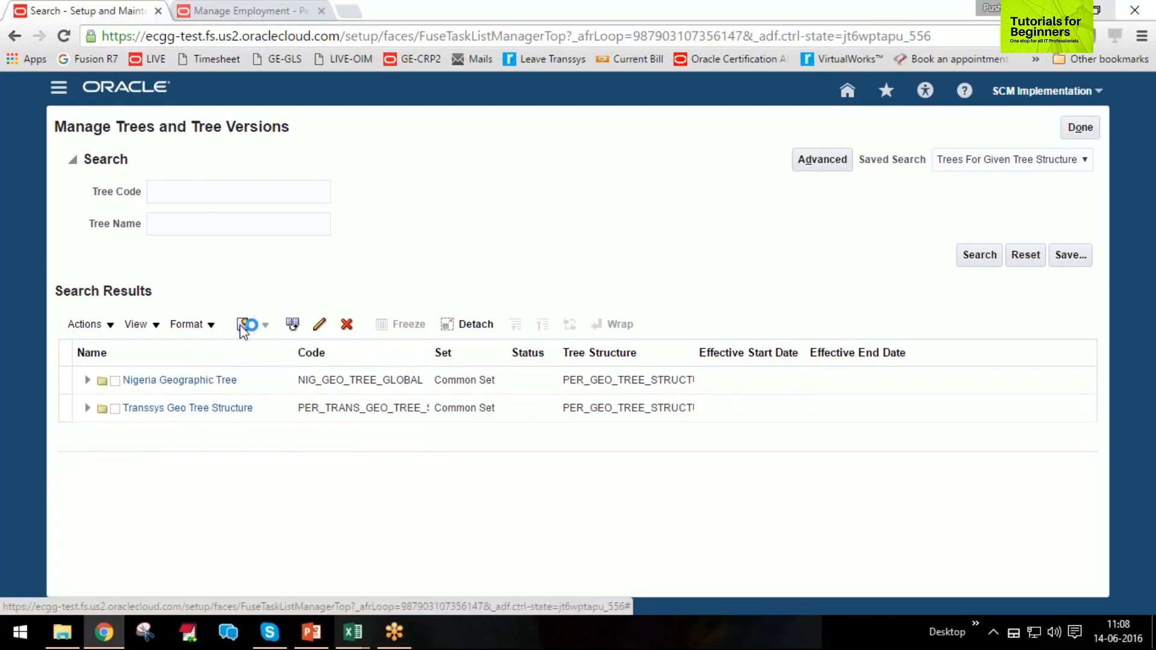
pyautogui.click(269, 209)
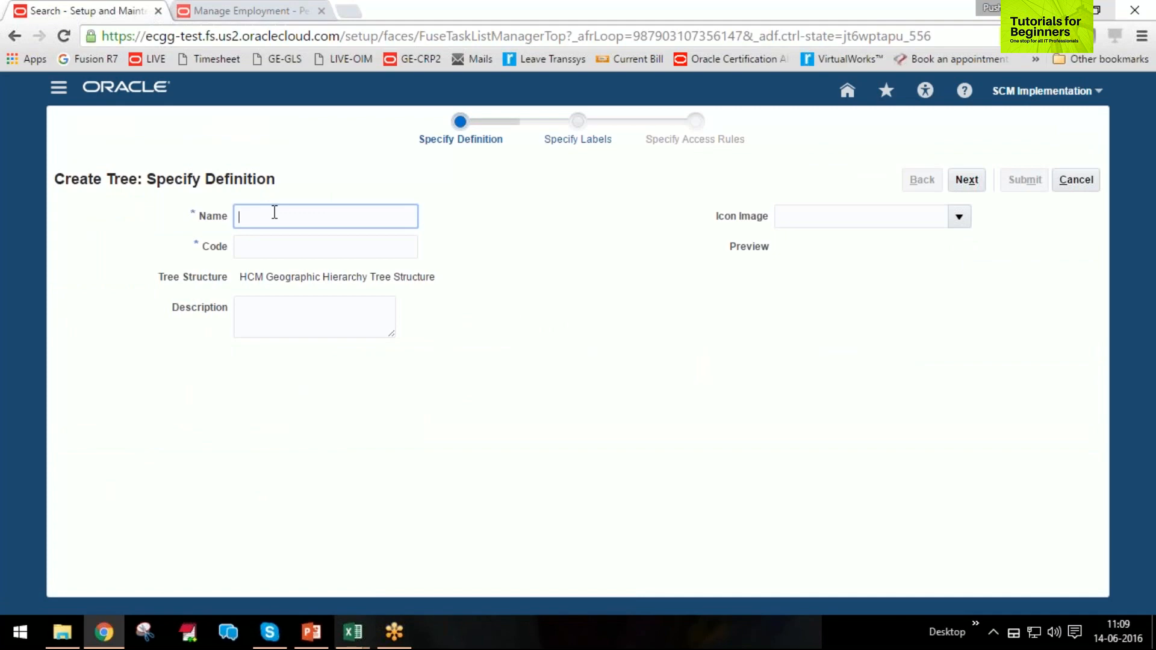
pyautogui.write('Test Geographic Tree')
pyautogui.press('Tab')
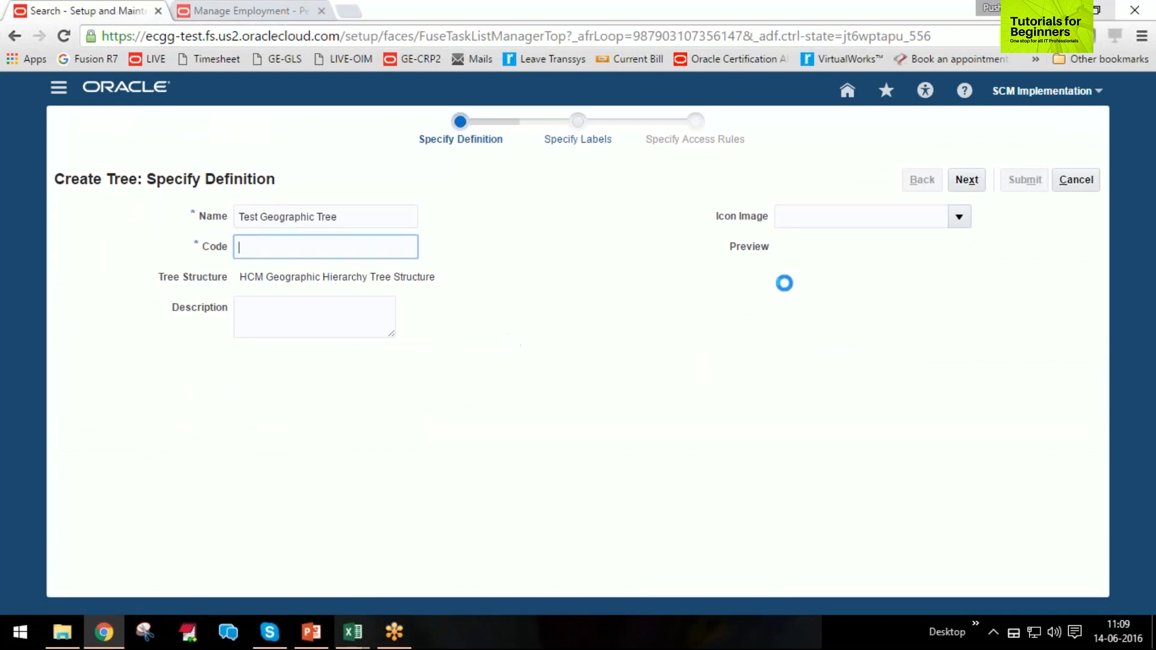
# Set the tree's code to TEST, keep the default labels and access rules, and submit the new tree.
pyautogui.write('TEST')
pyautogui.press('Tab')
pyautogui.click(980, 182)
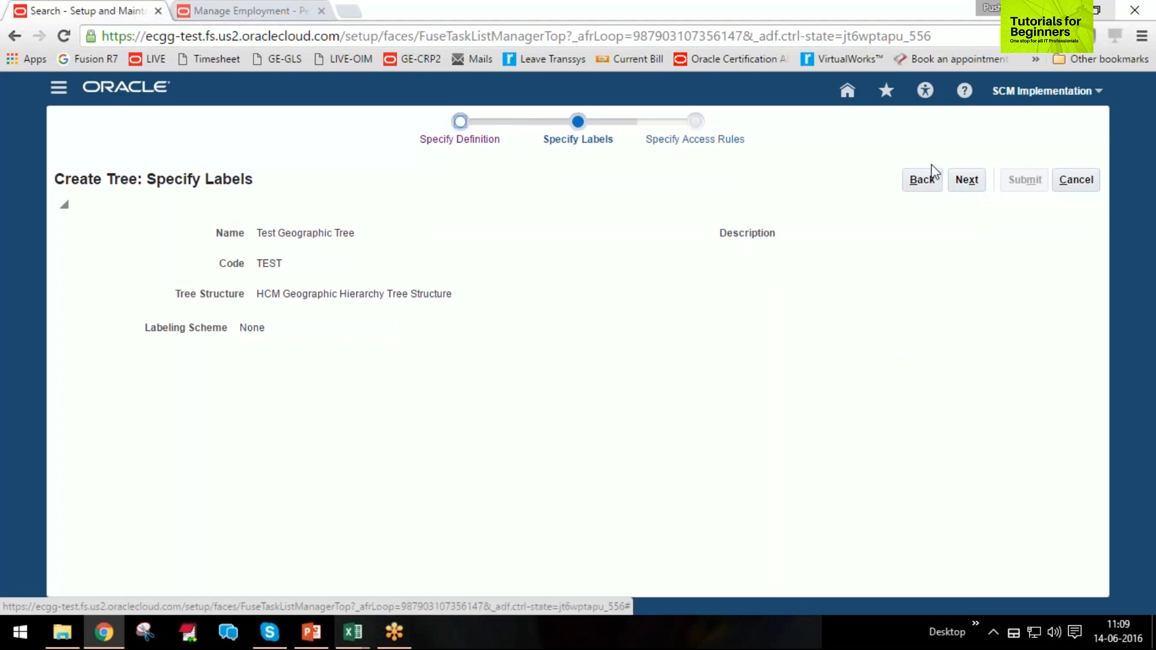
pyautogui.click(968, 183)
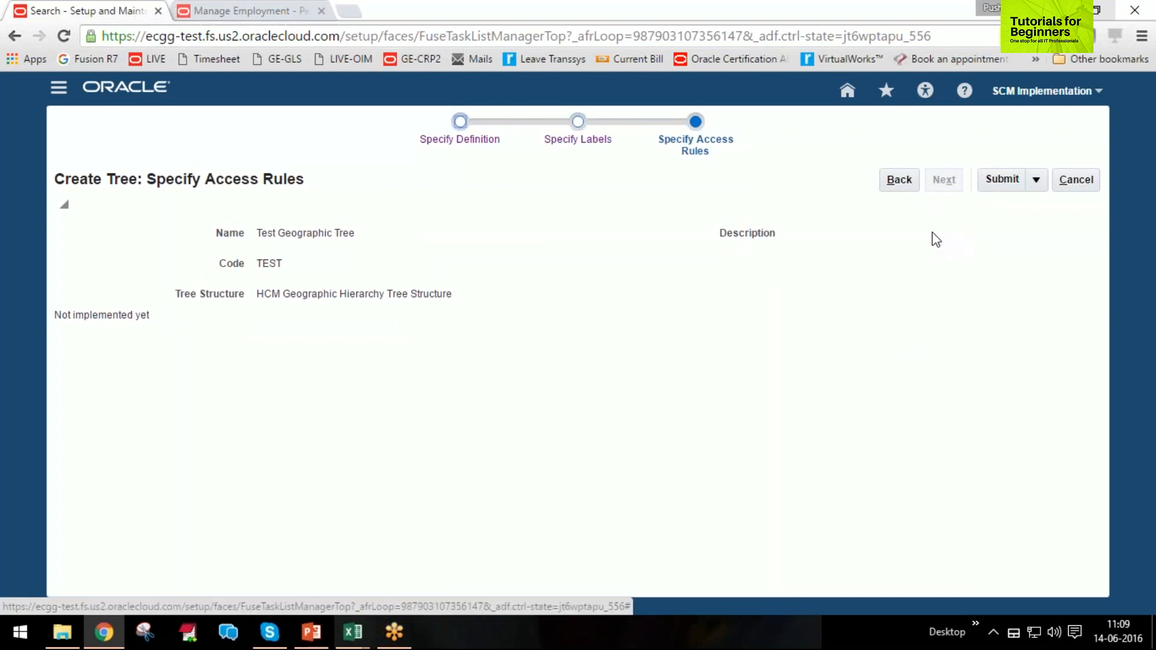
pyautogui.click(578, 124)
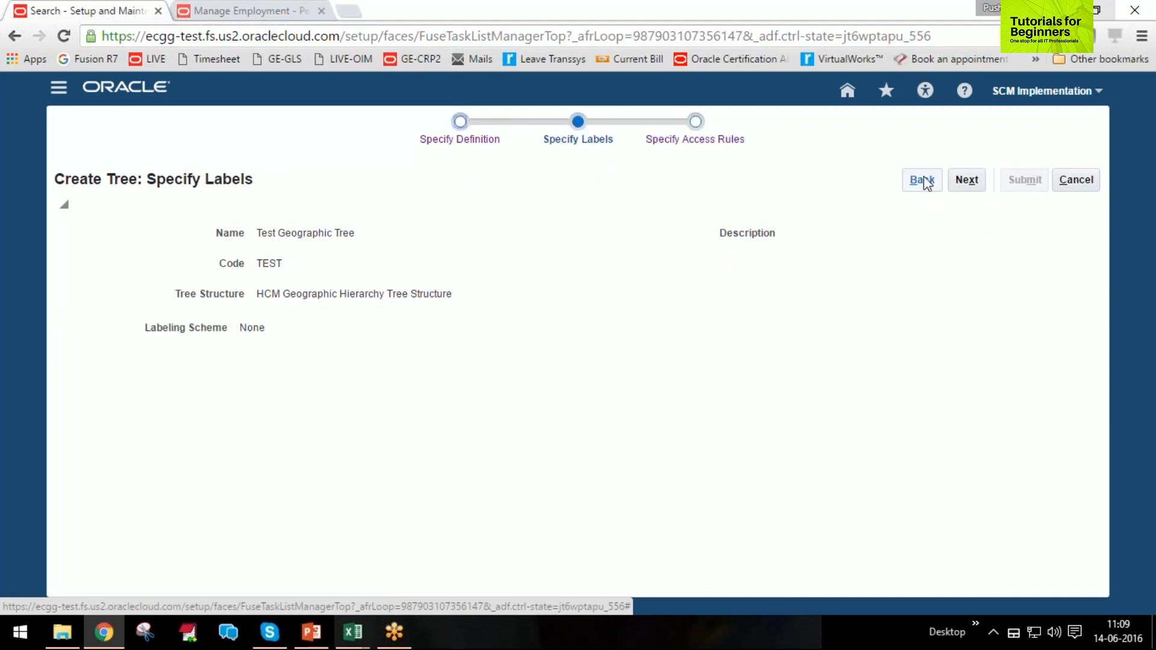
pyautogui.click(967, 180)
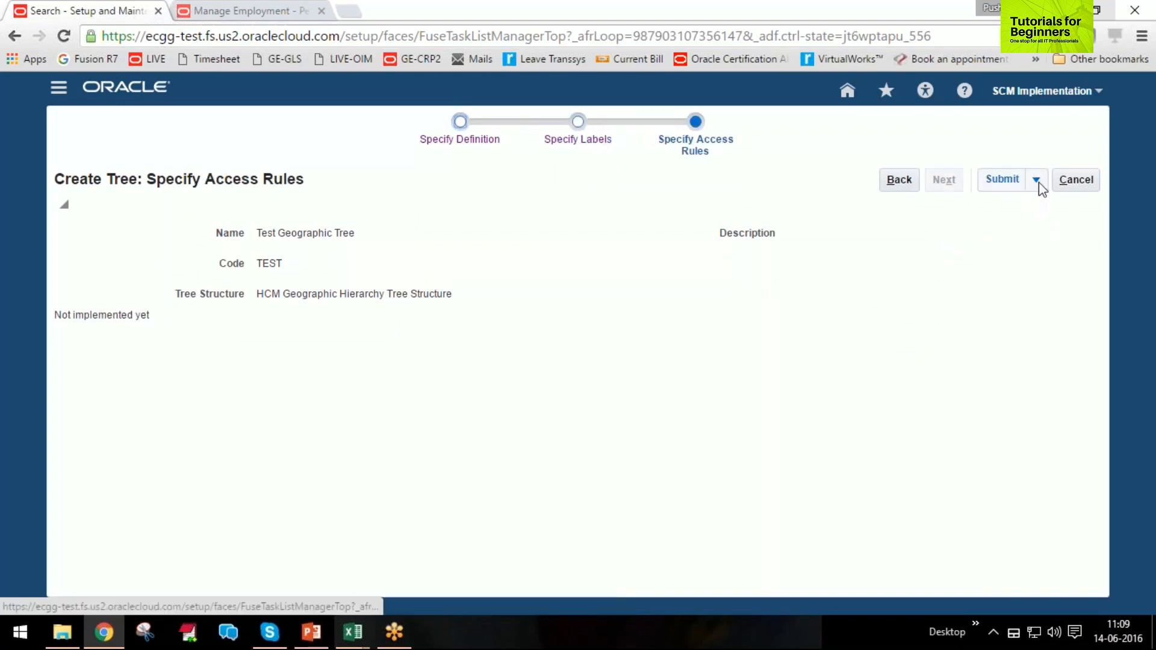
pyautogui.click(1003, 179)
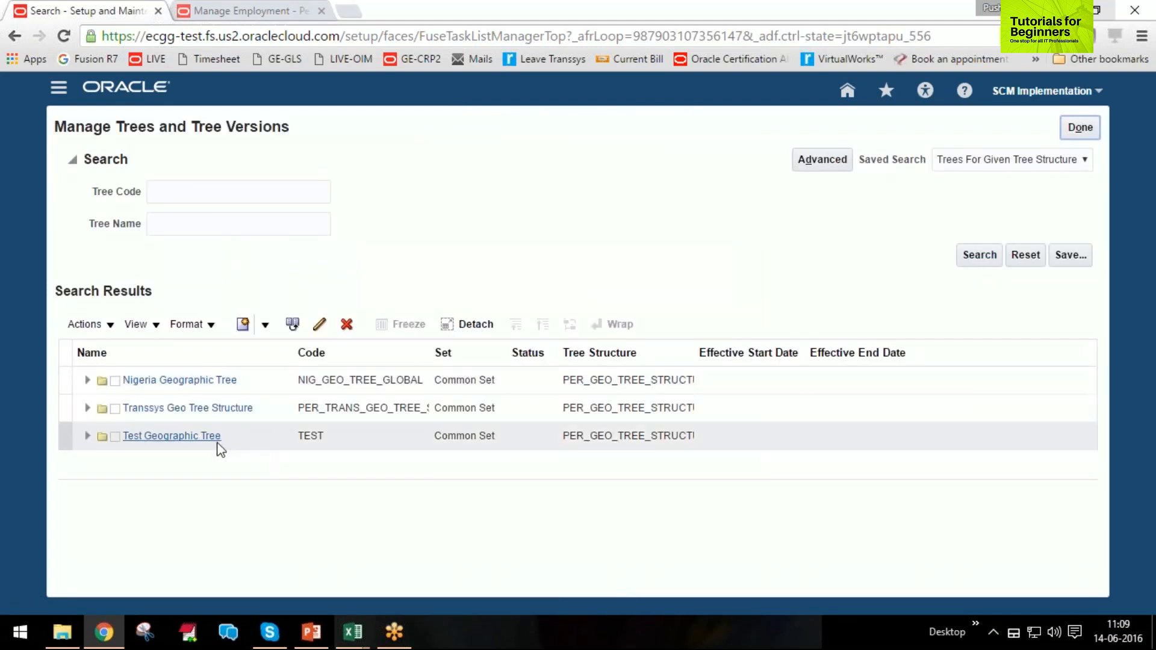
# Start creating a tree version for Test Geographic Tree and name it Version1.
pyautogui.click(232, 438)
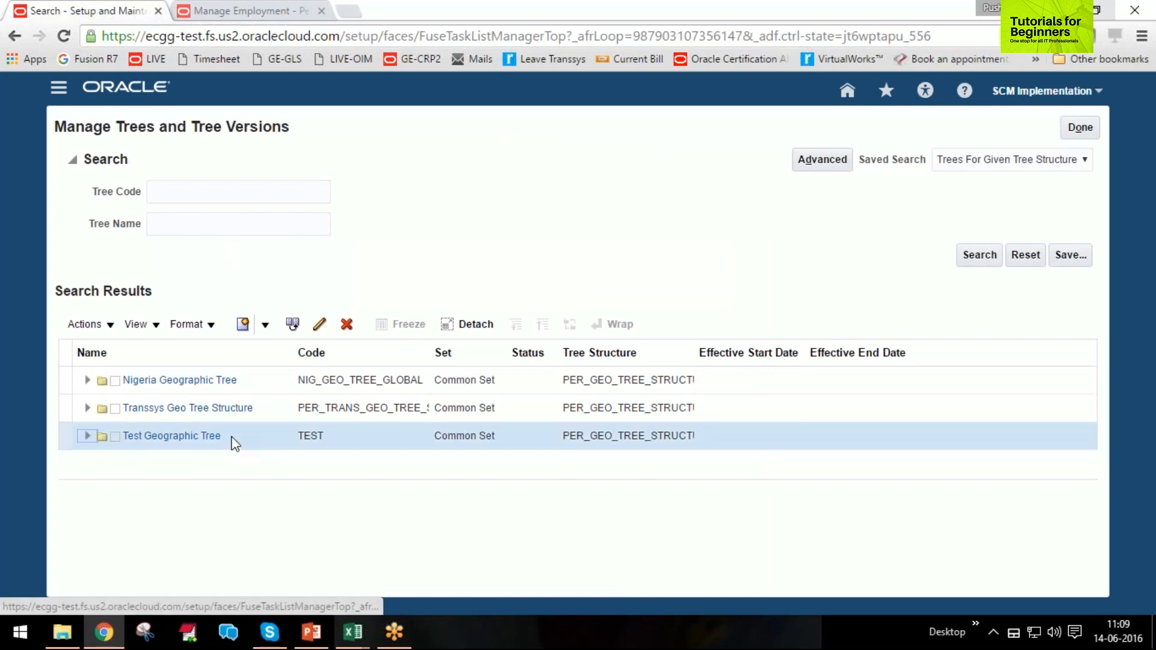
pyautogui.click(110, 326)
pyautogui.click(110, 328)
pyautogui.click(109, 326)
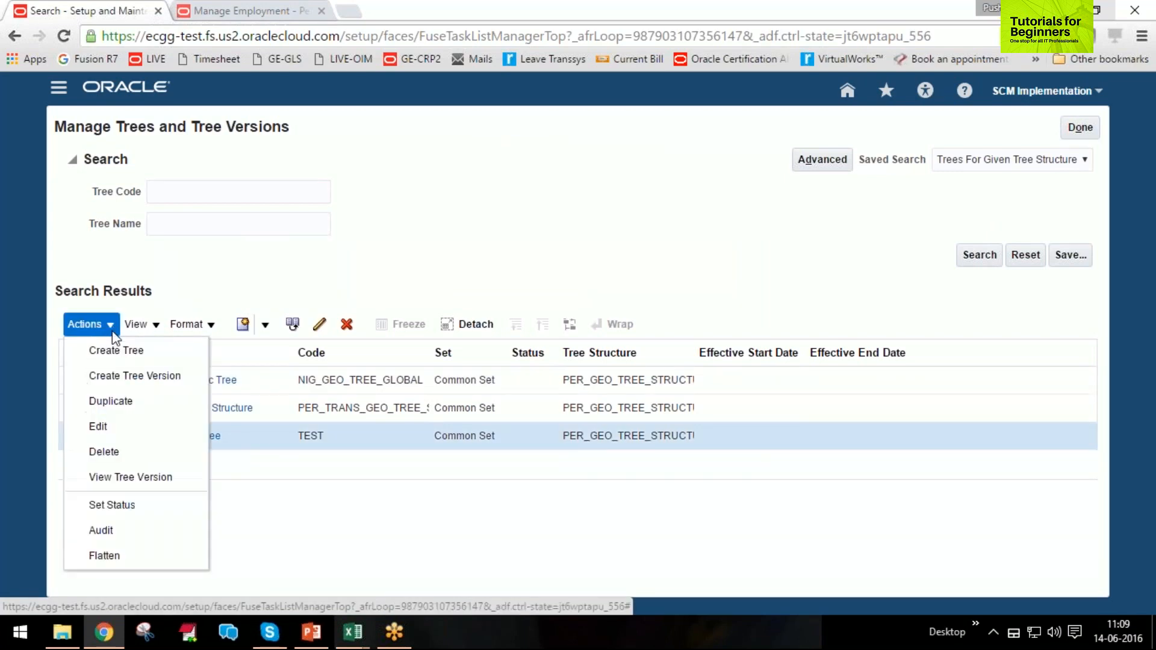
pyautogui.click(116, 376)
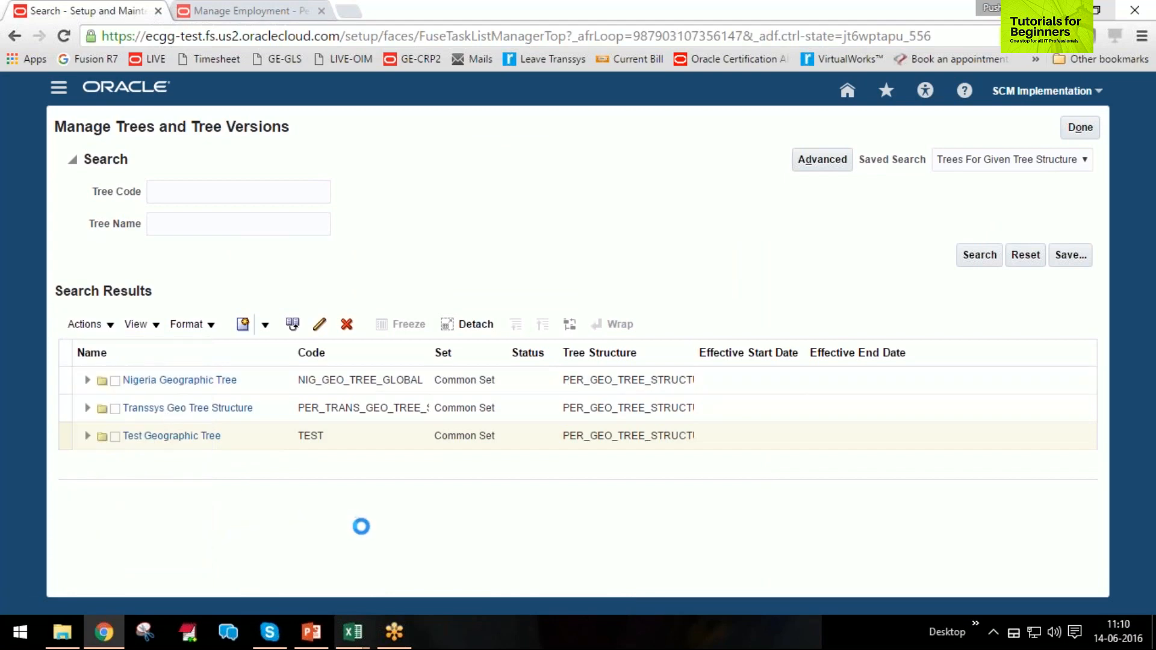
pyautogui.click(331, 298)
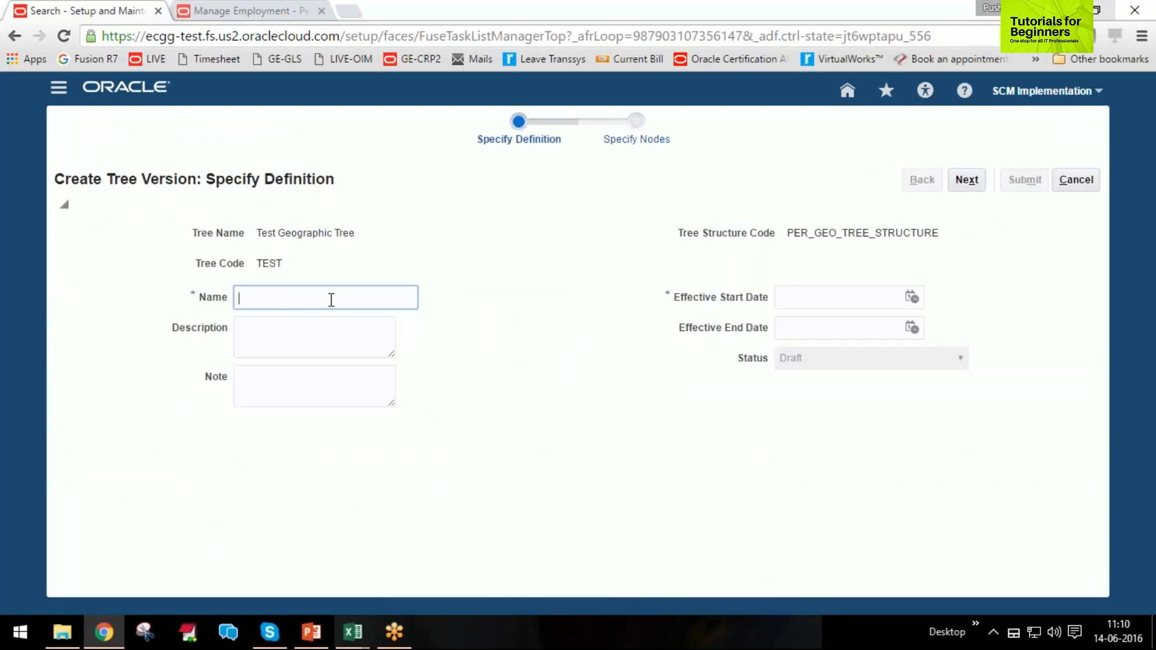
pyautogui.write('Version1')
pyautogui.press('Tab')
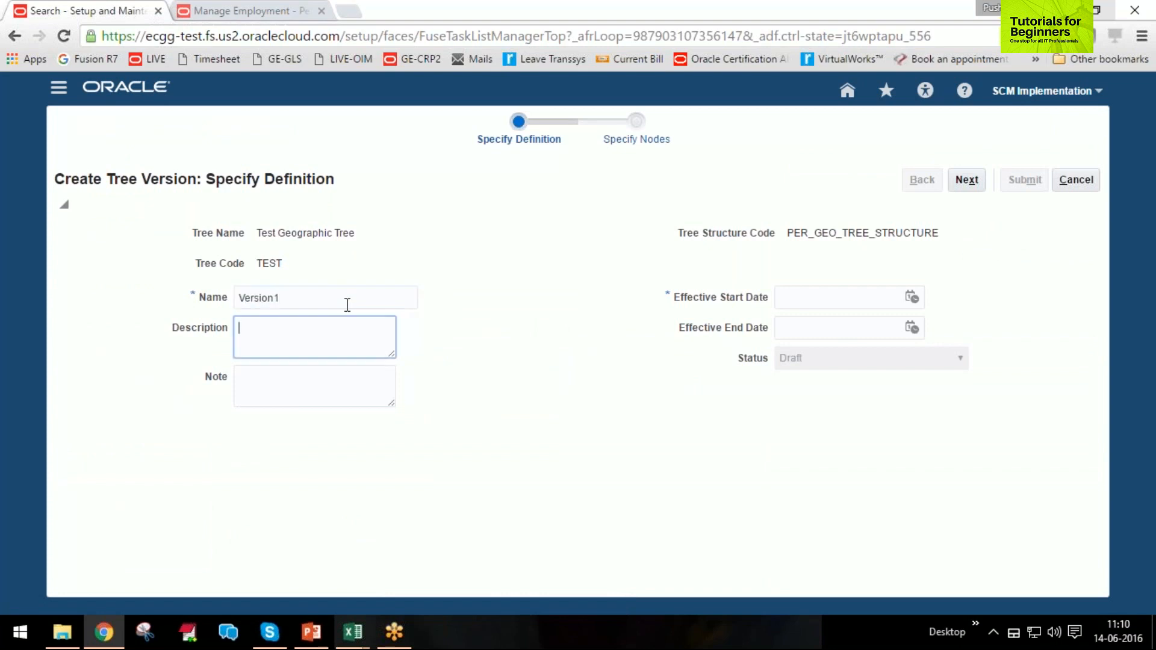
# Set the version's effective start date to 01-Jan-2001, leave the end date empty, and create the blank version to reach its node setup.
pyautogui.click(910, 301)
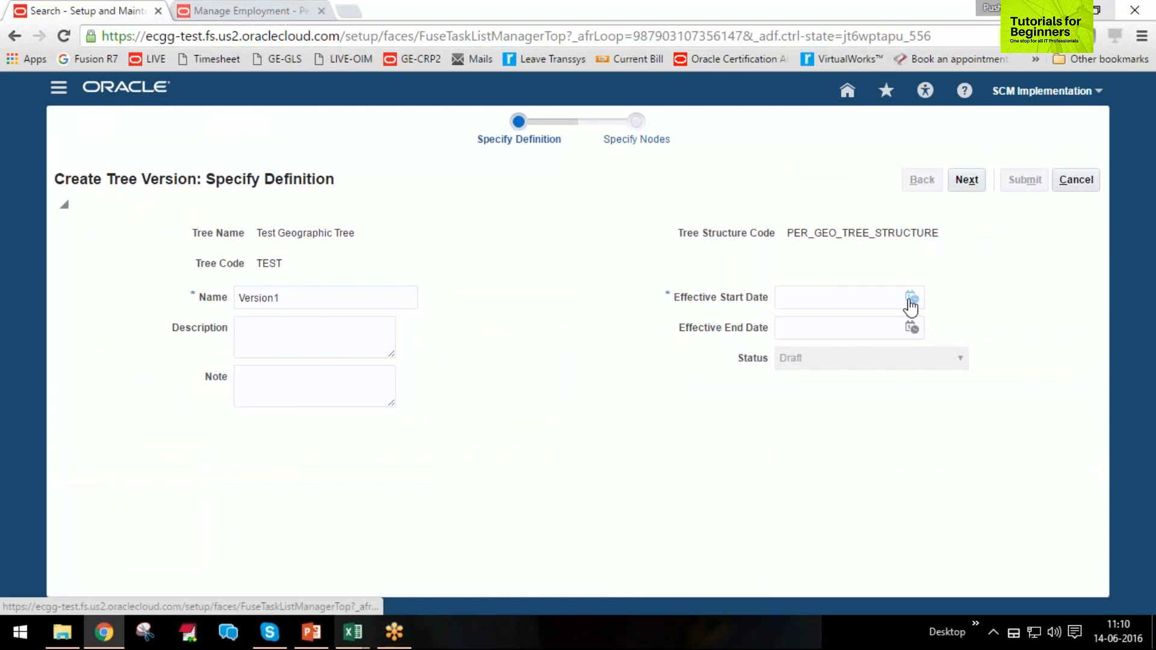
pyautogui.click(847, 293)
pyautogui.write('1/1/2001')
pyautogui.press('Tab')
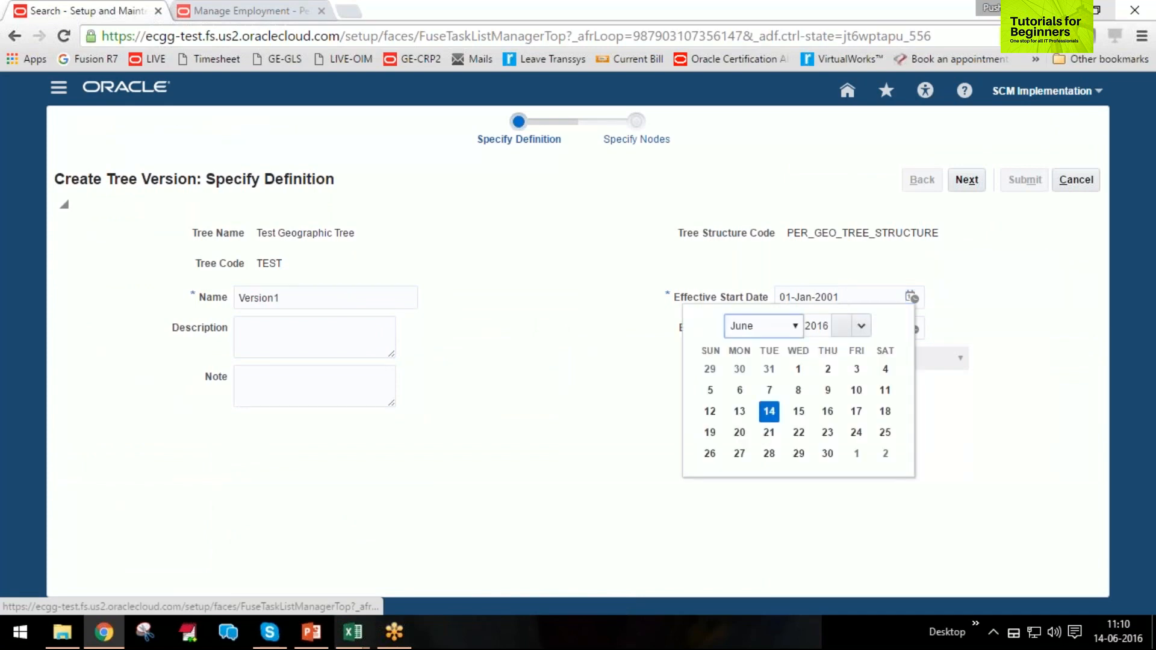
pyautogui.click(988, 334)
pyautogui.click(813, 328)
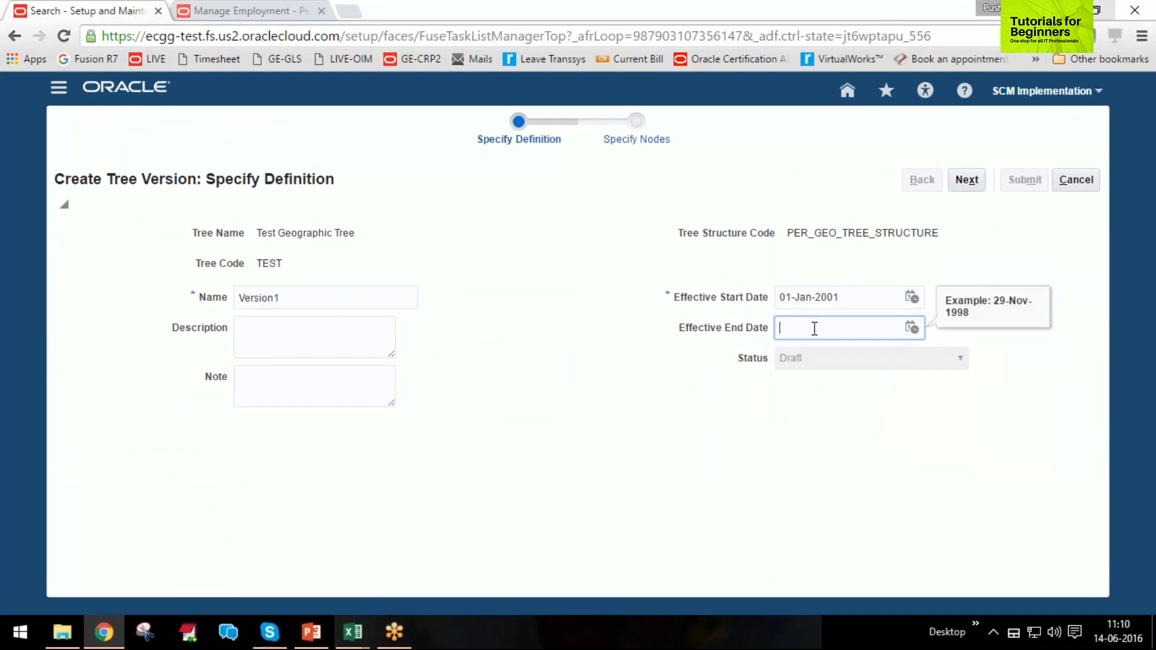
pyautogui.click(967, 180)
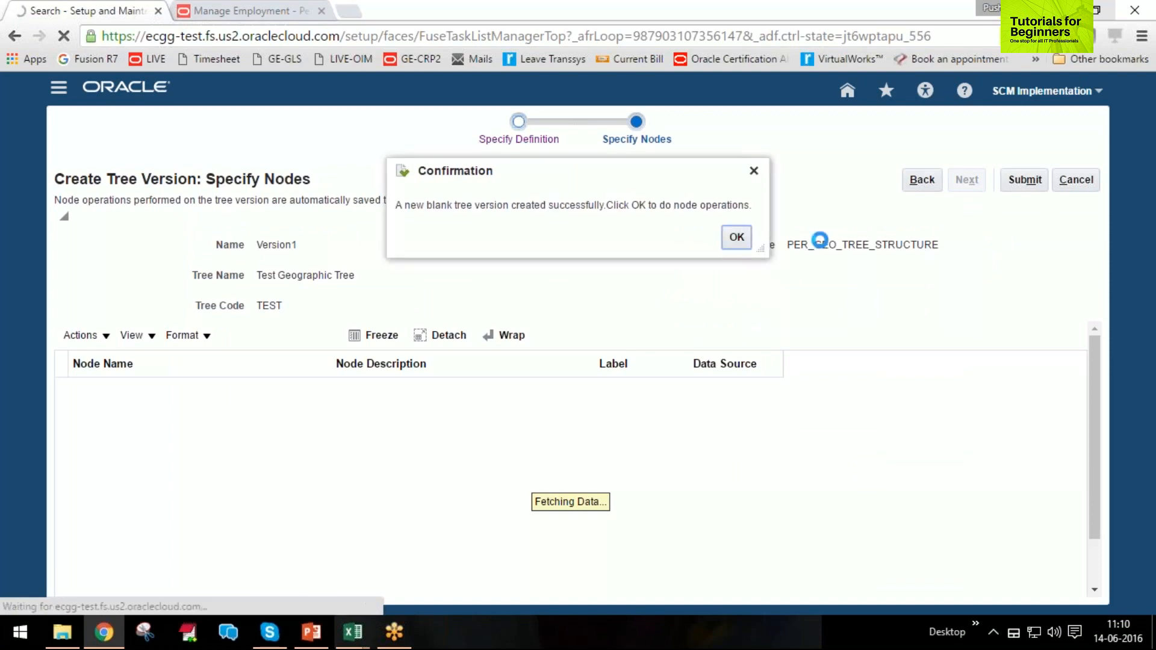
pyautogui.click(737, 238)
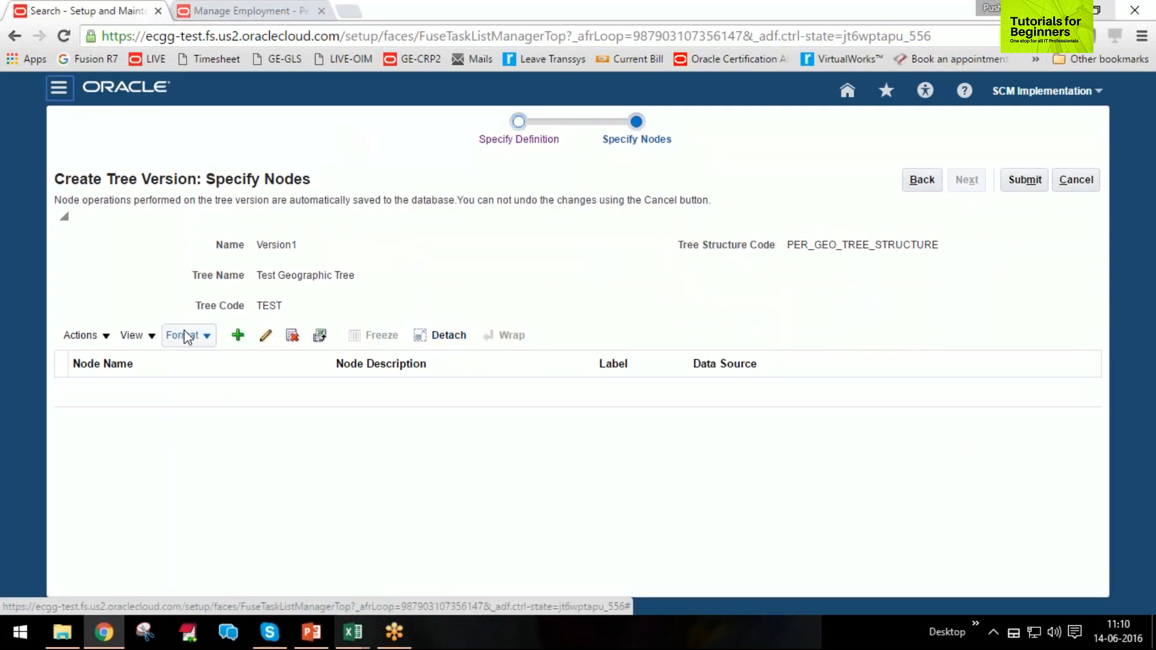
# Start adding a node to Version1 of Test Geographic Tree.
pyautogui.click(239, 336)
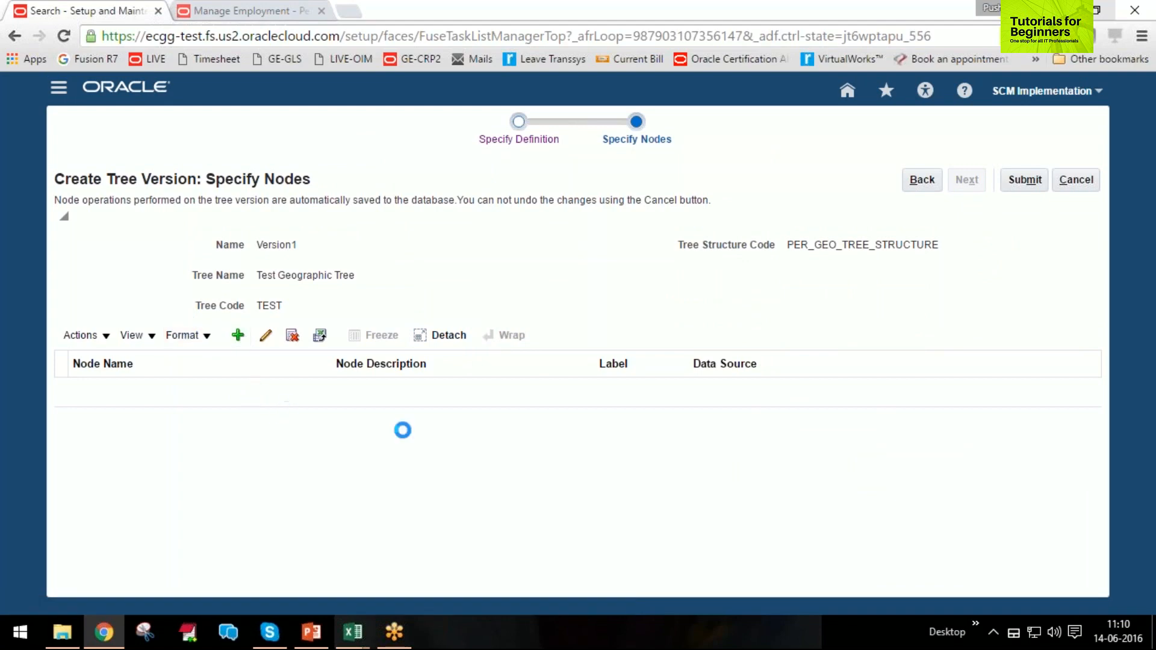
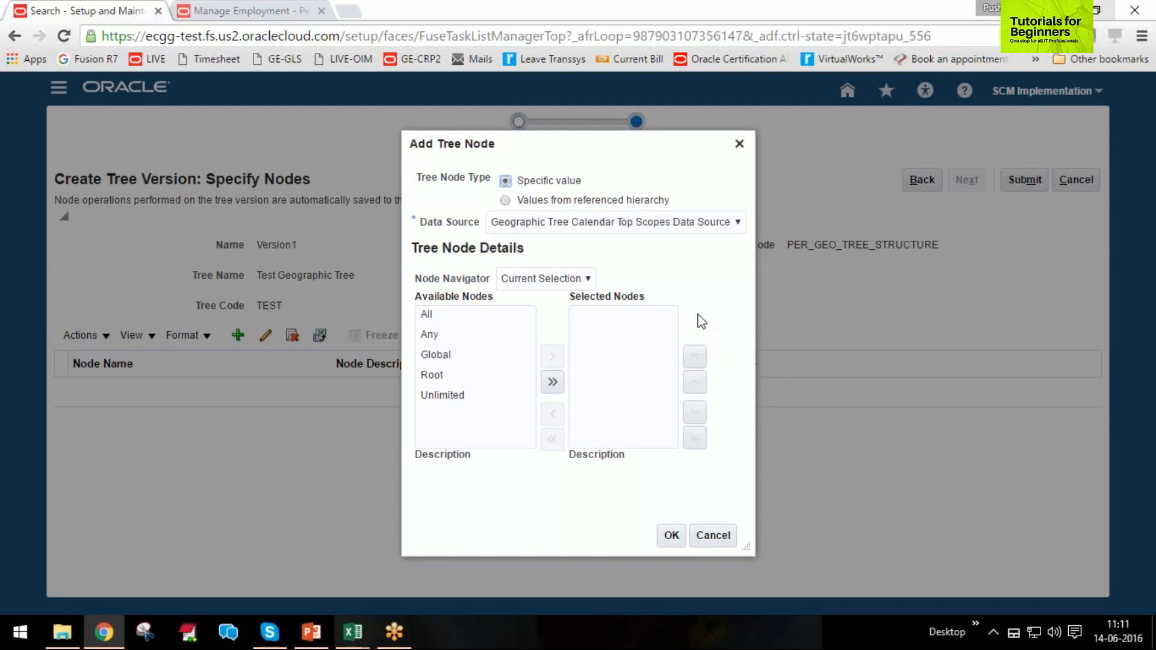
# Add the specific value All from the Geographic Tree Calendar Top Scopes Data Source as Version1's top node.
pyautogui.click(505, 201)
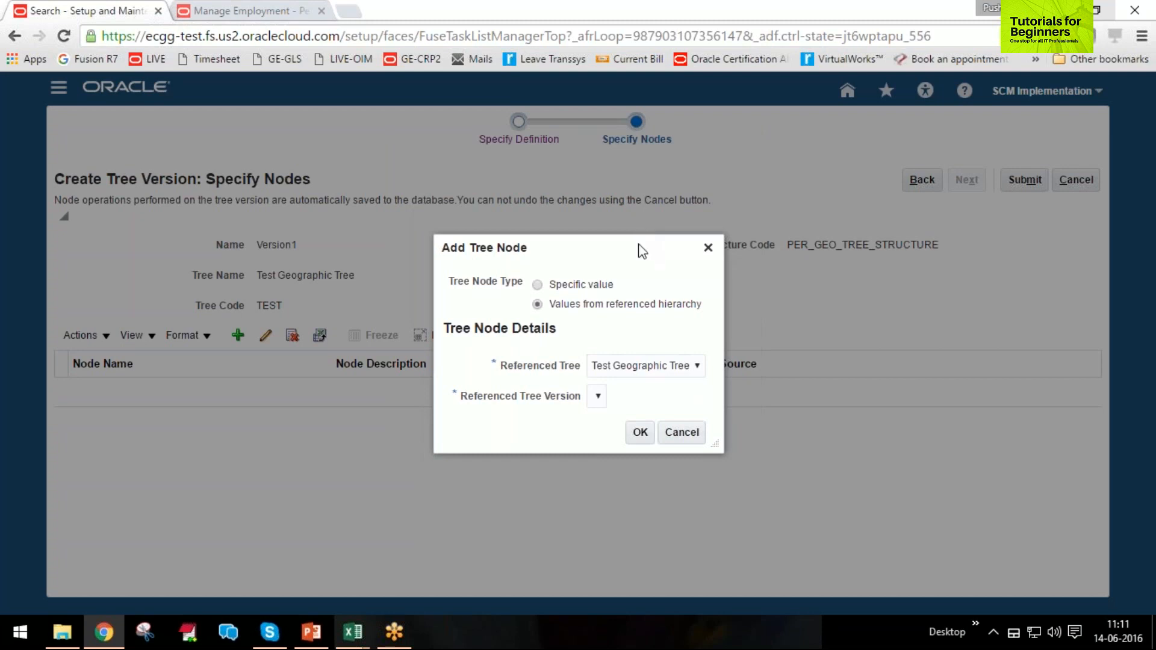
pyautogui.click(539, 285)
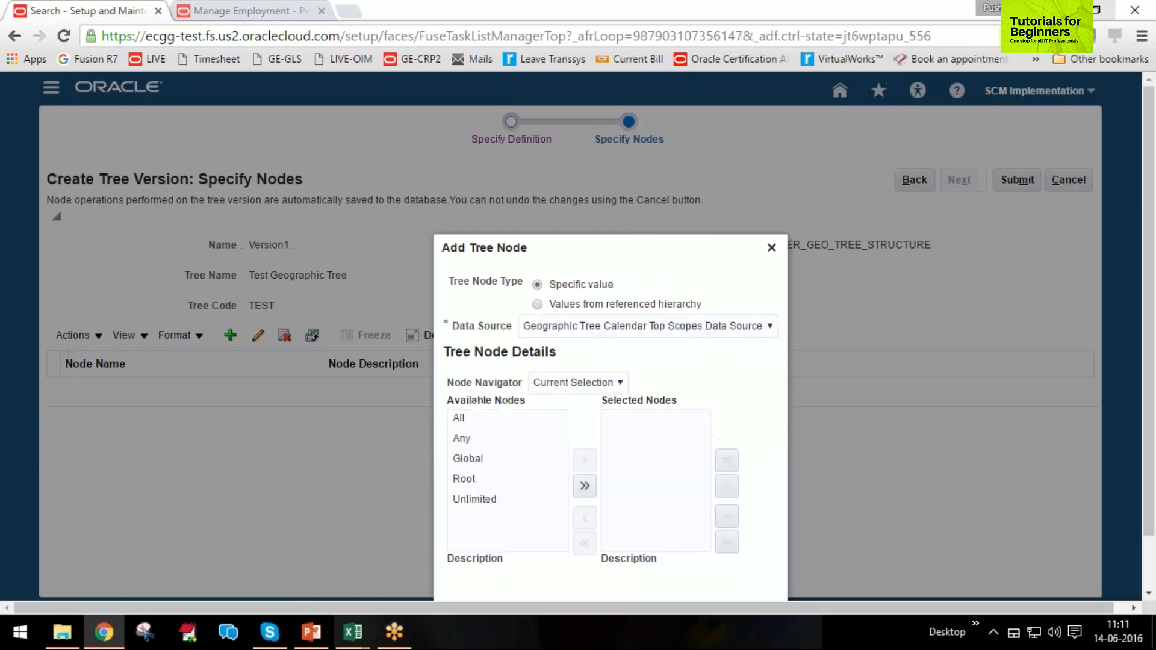
pyautogui.click(539, 224)
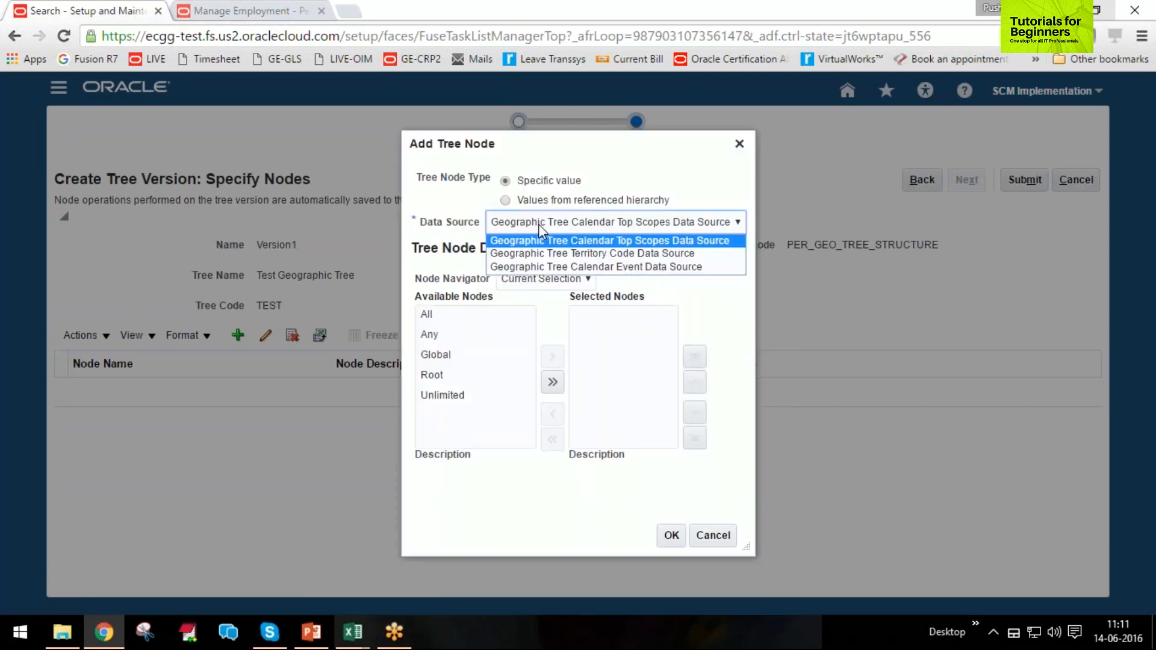
pyautogui.click(616, 242)
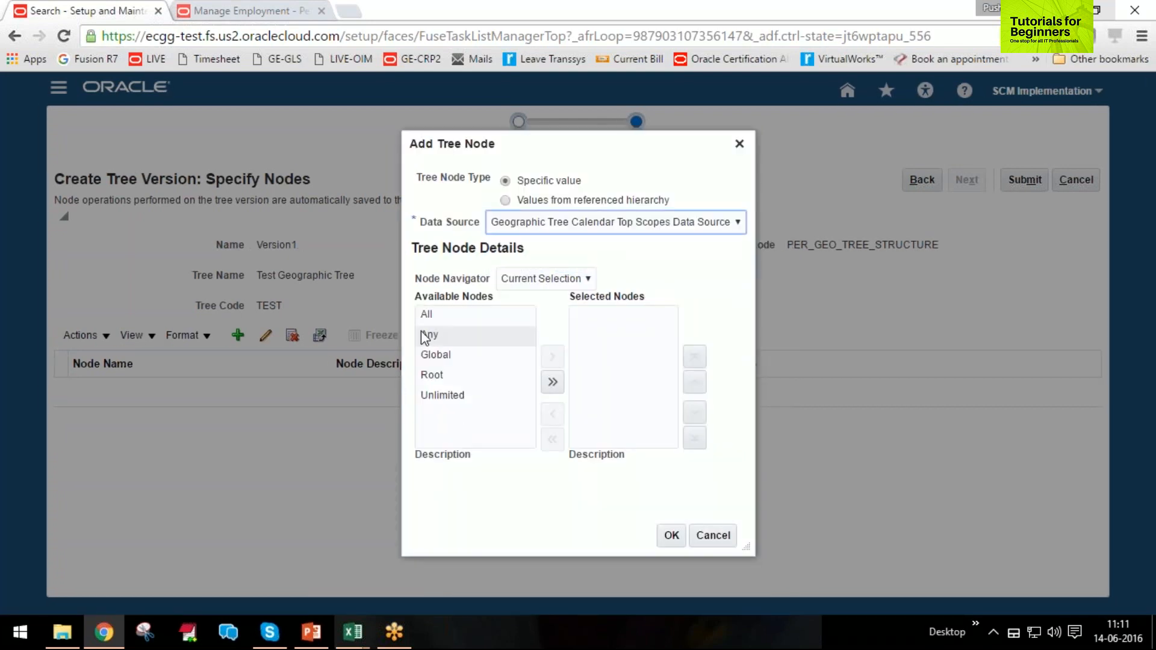
pyautogui.click(461, 314)
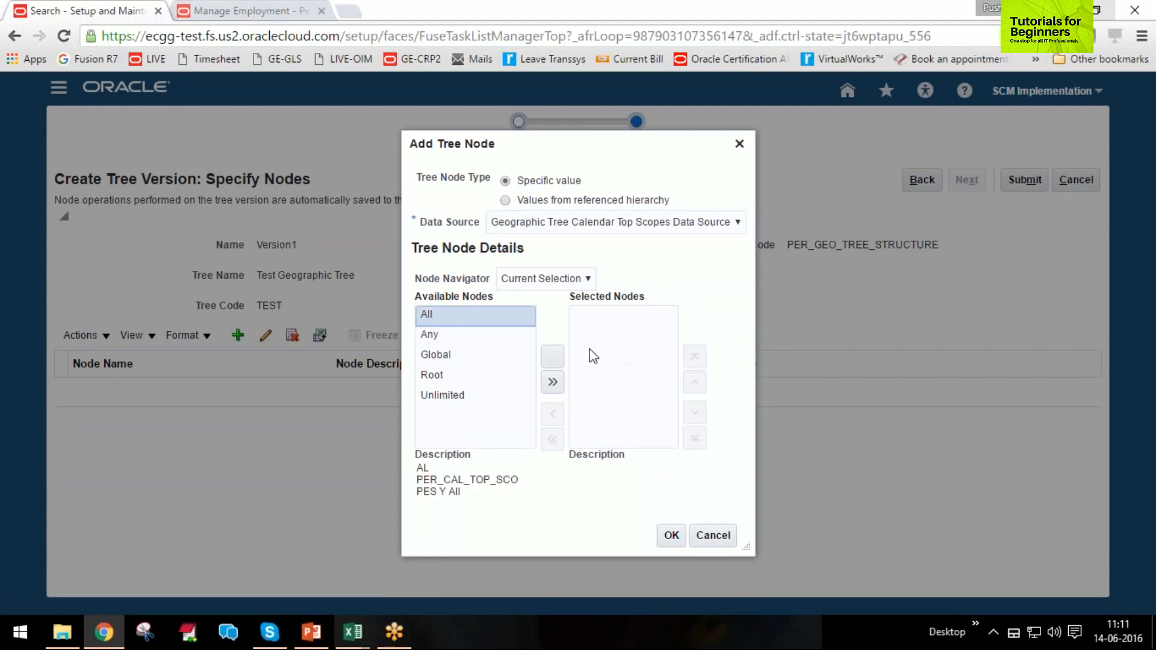
pyautogui.click(550, 358)
pyautogui.click(671, 535)
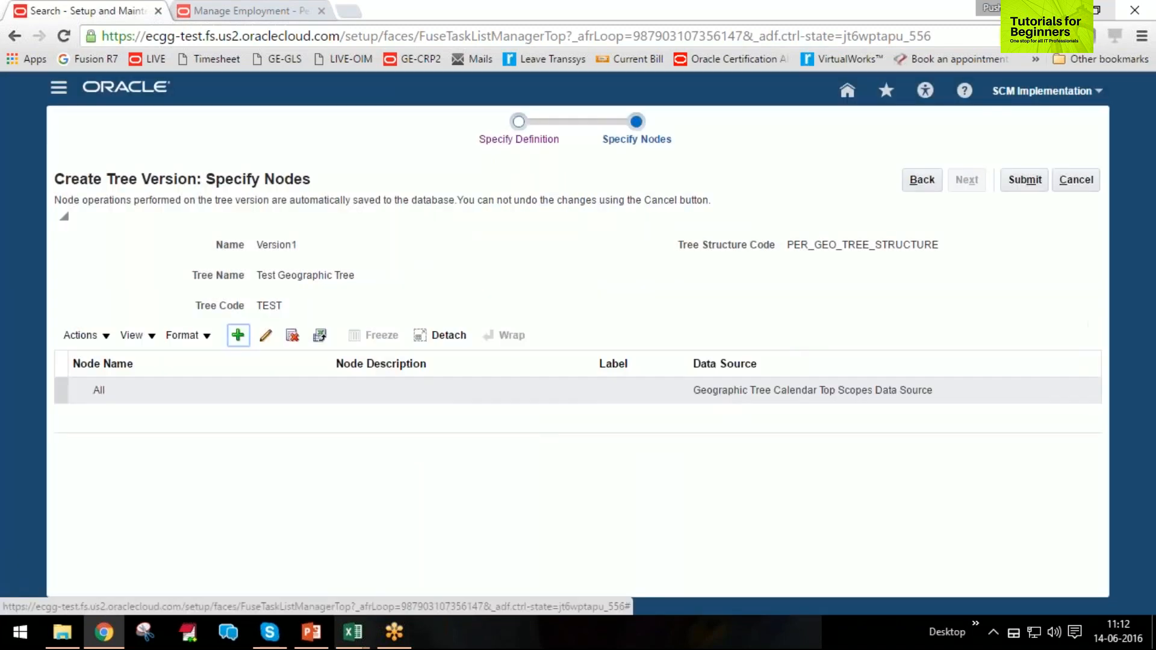
# Add AE United Arab Emirates from the Geographic Tree Territory Code Data Source as a child node of All.
pyautogui.click(121, 395)
pyautogui.click(100, 334)
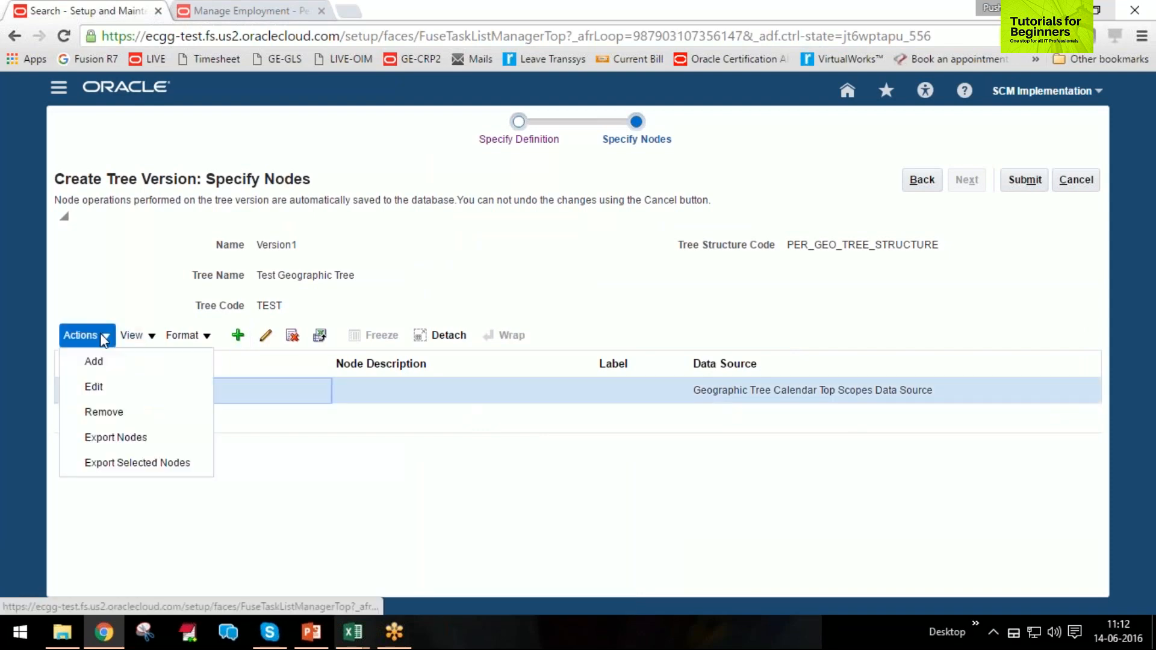
pyautogui.click(110, 359)
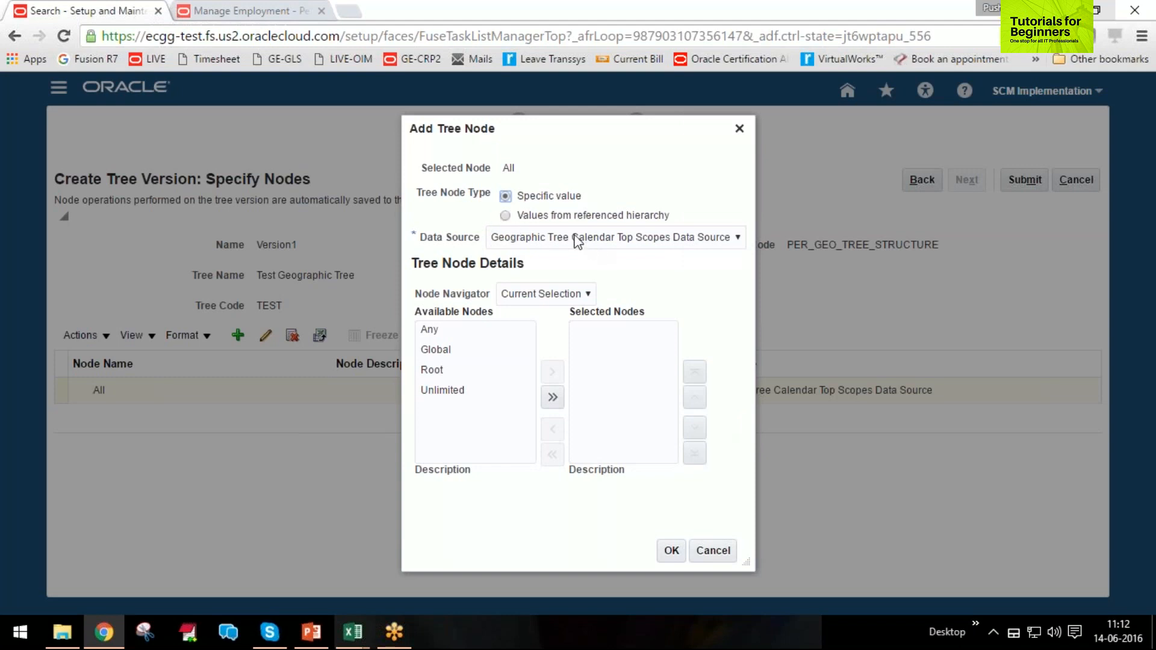
pyautogui.click(534, 236)
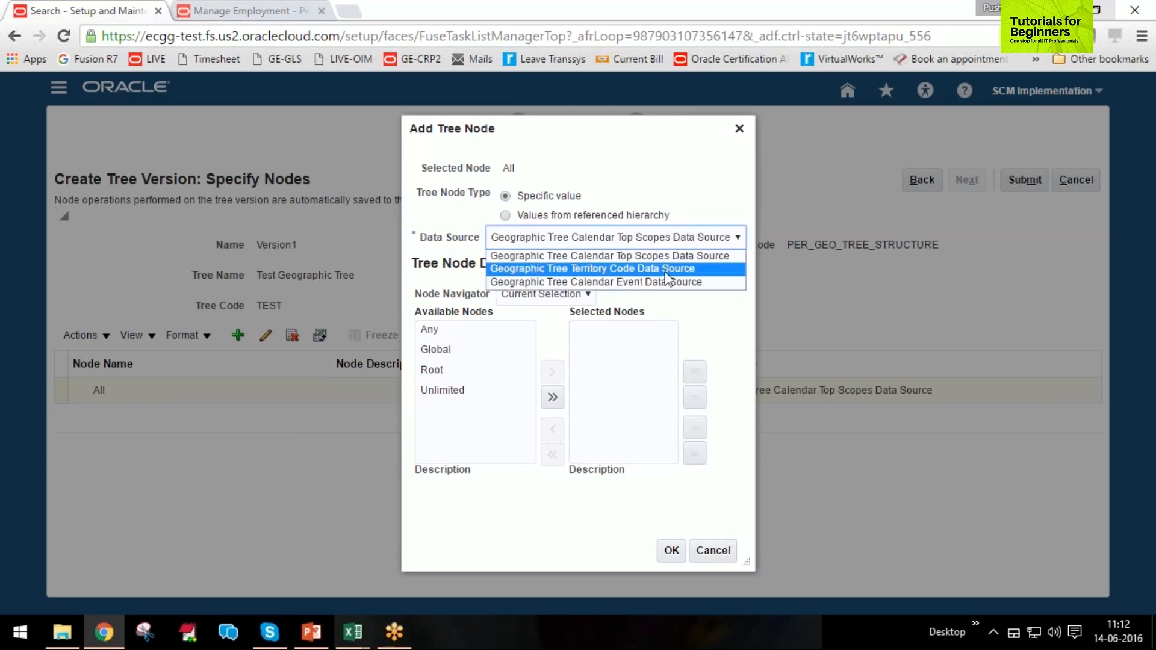
pyautogui.click(691, 272)
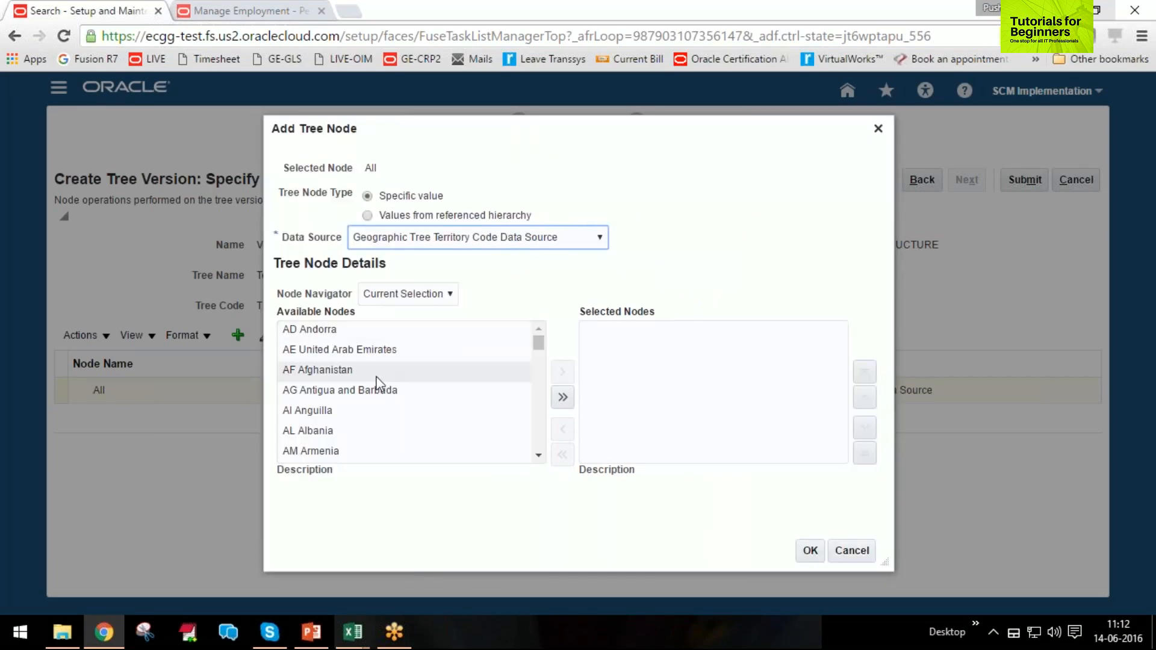
pyautogui.click(349, 353)
pyautogui.click(563, 372)
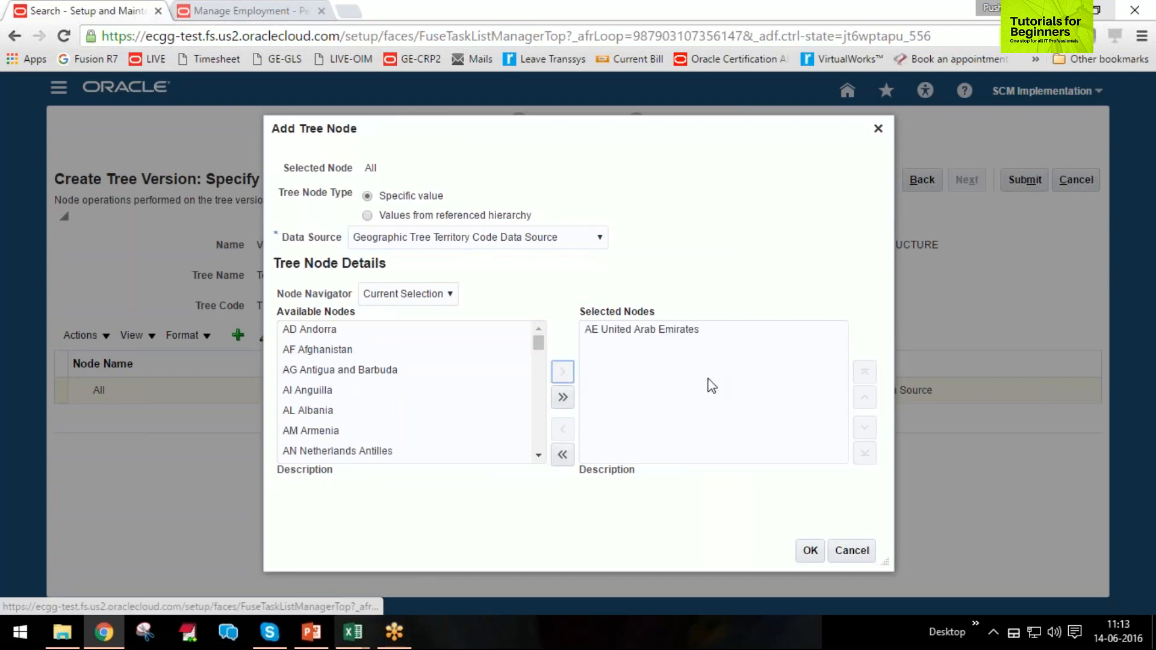
pyautogui.scroll(-1, 429, 403)
pyautogui.scroll(-1, 430, 404)
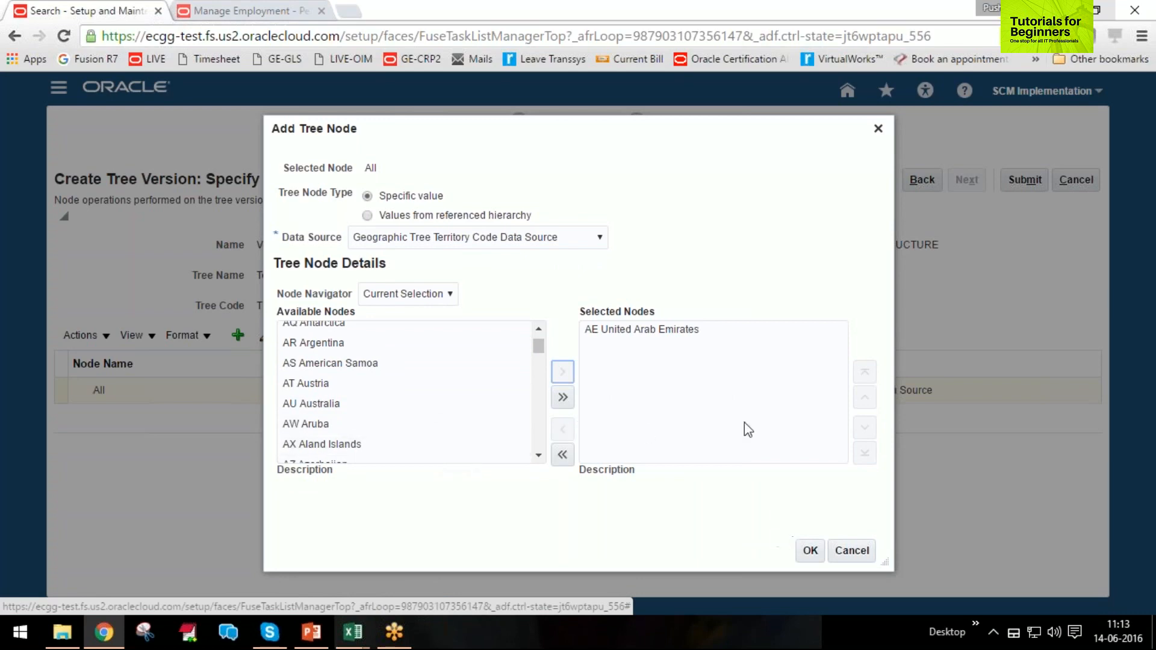
pyautogui.click(810, 551)
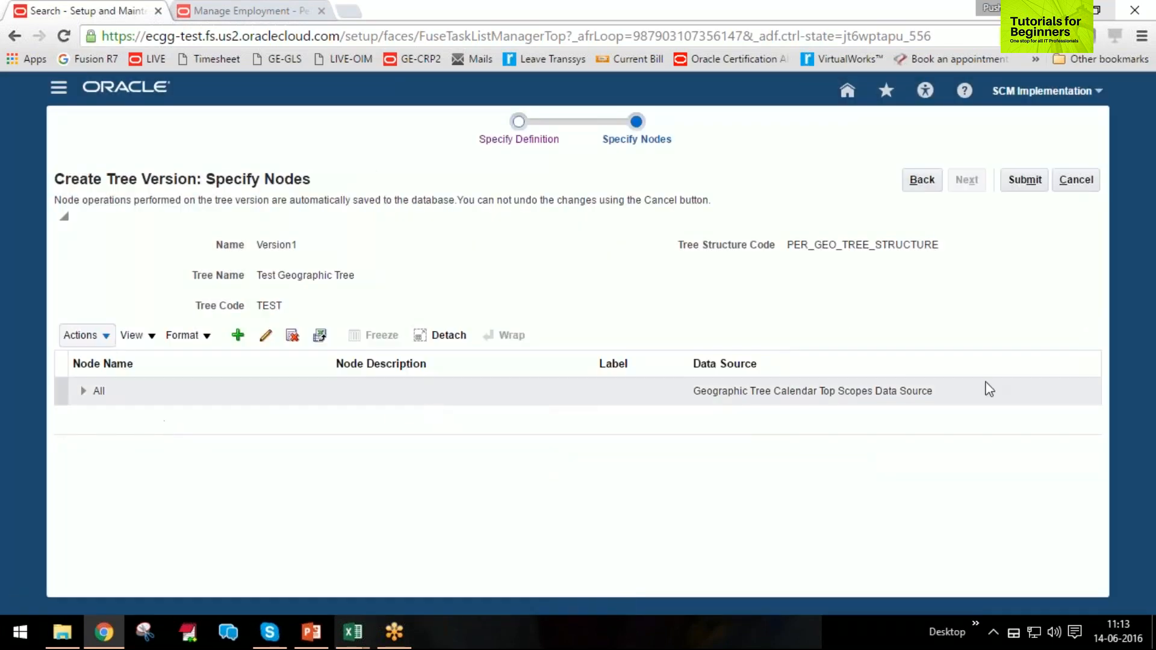
# Expand the All node to check its child, submit Version1 and acknowledge the confirmation.
pyautogui.click(85, 397)
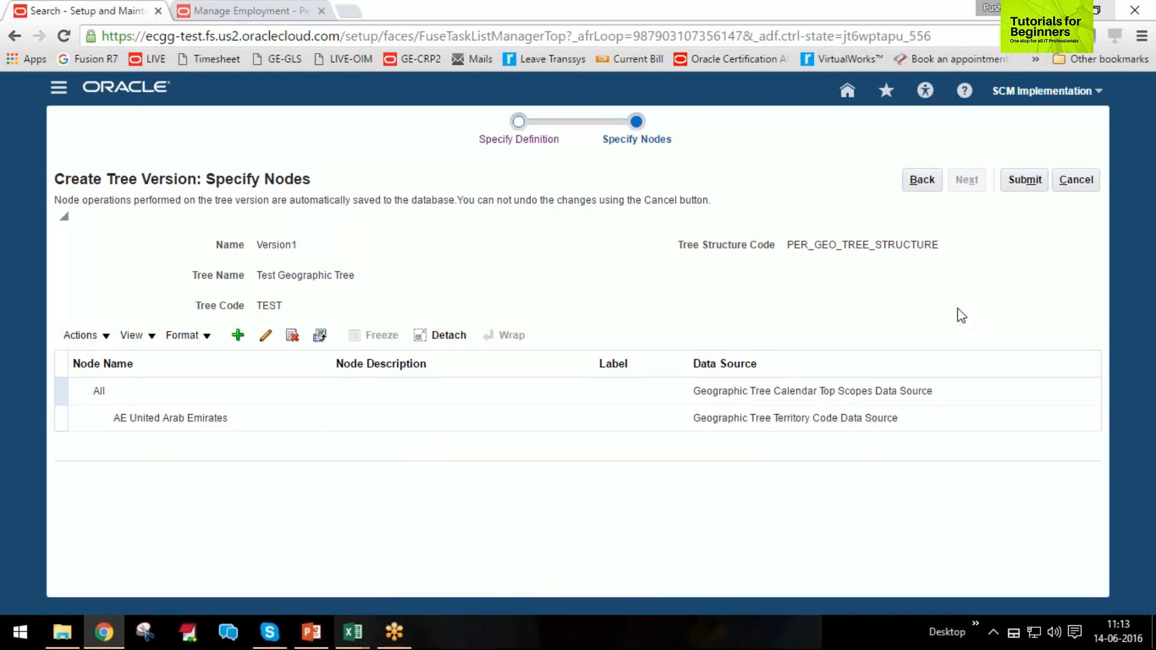
pyautogui.click(1025, 180)
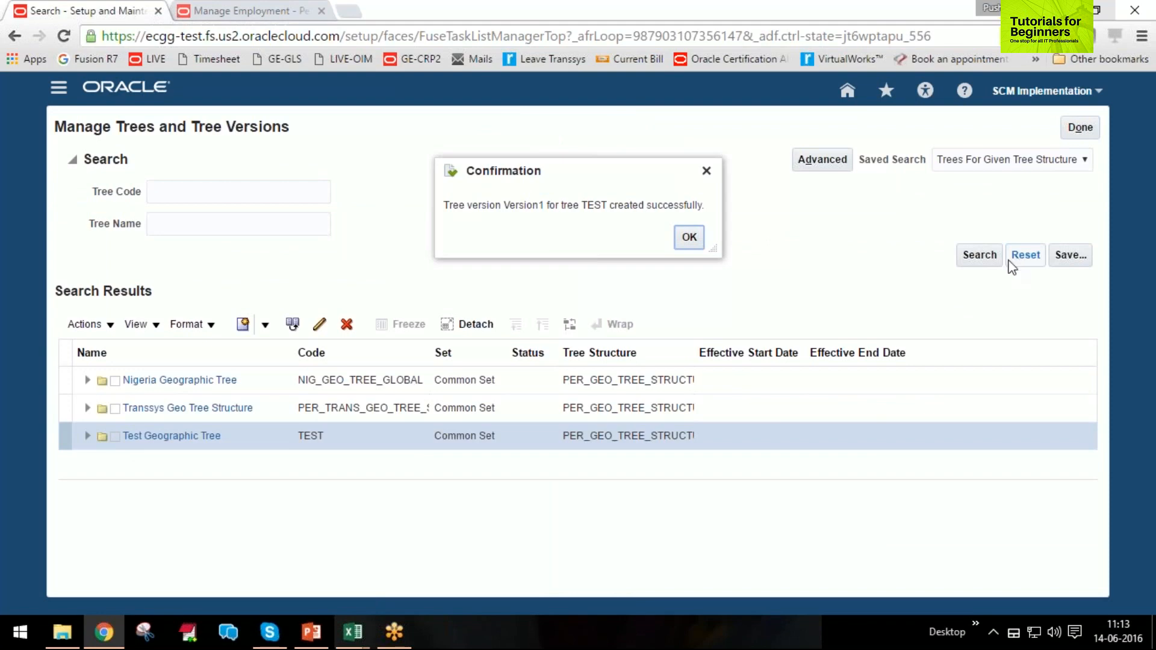
pyautogui.click(689, 237)
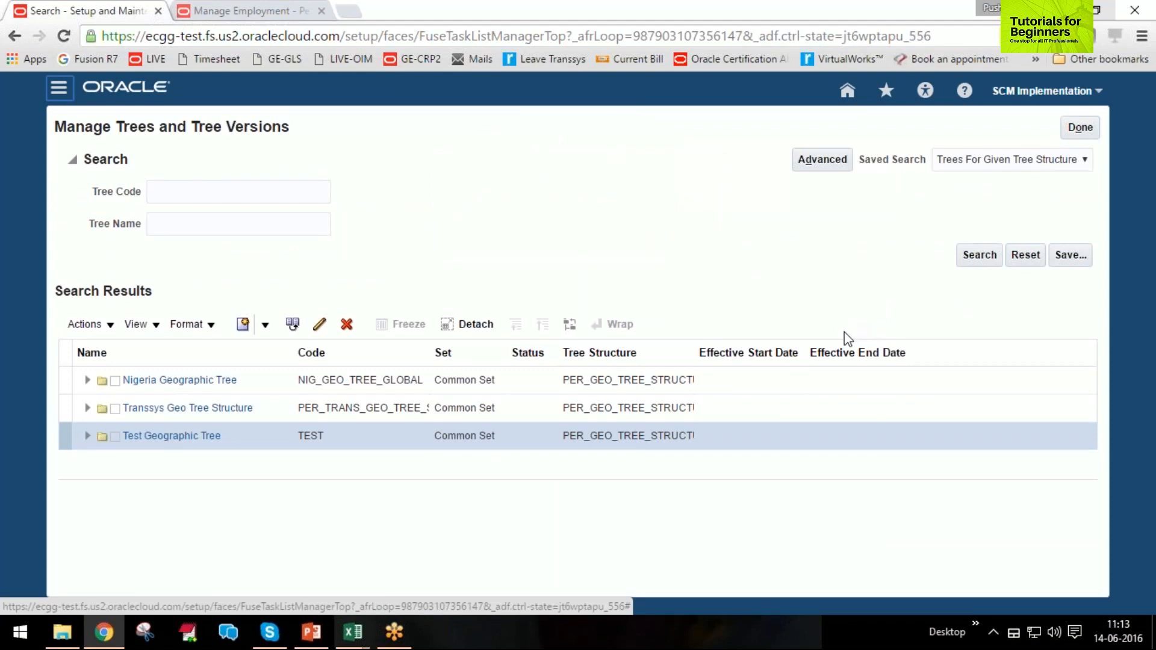
# Expand Test Geographic Tree and request the Active status for its Version1.
pyautogui.click(87, 437)
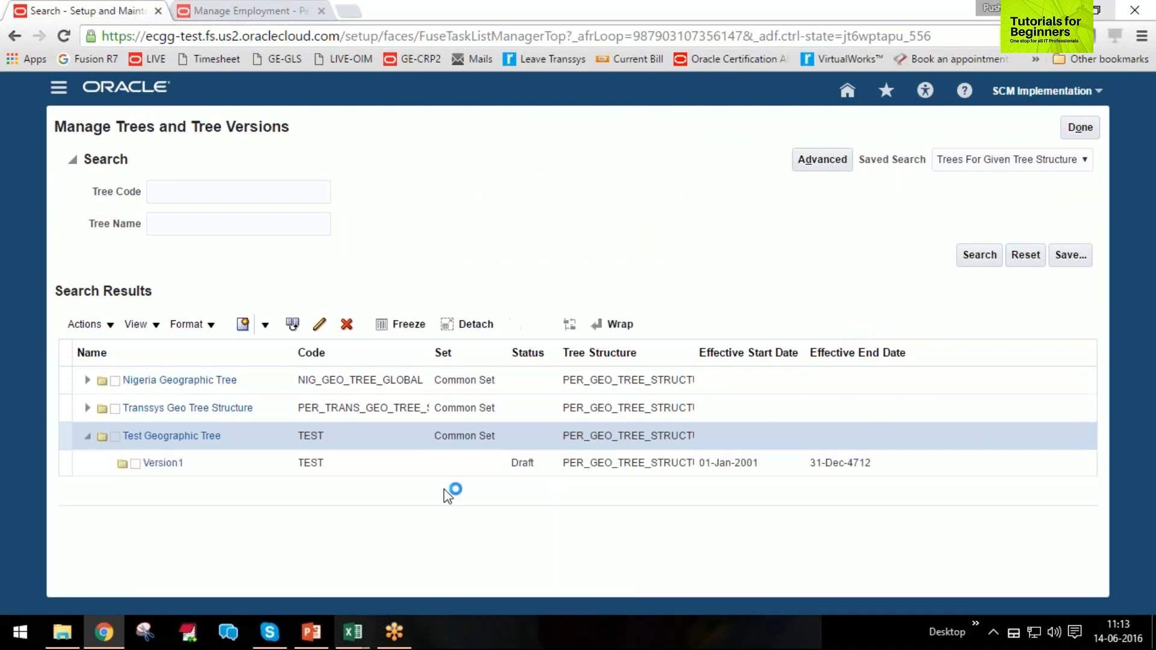
pyautogui.click(420, 469)
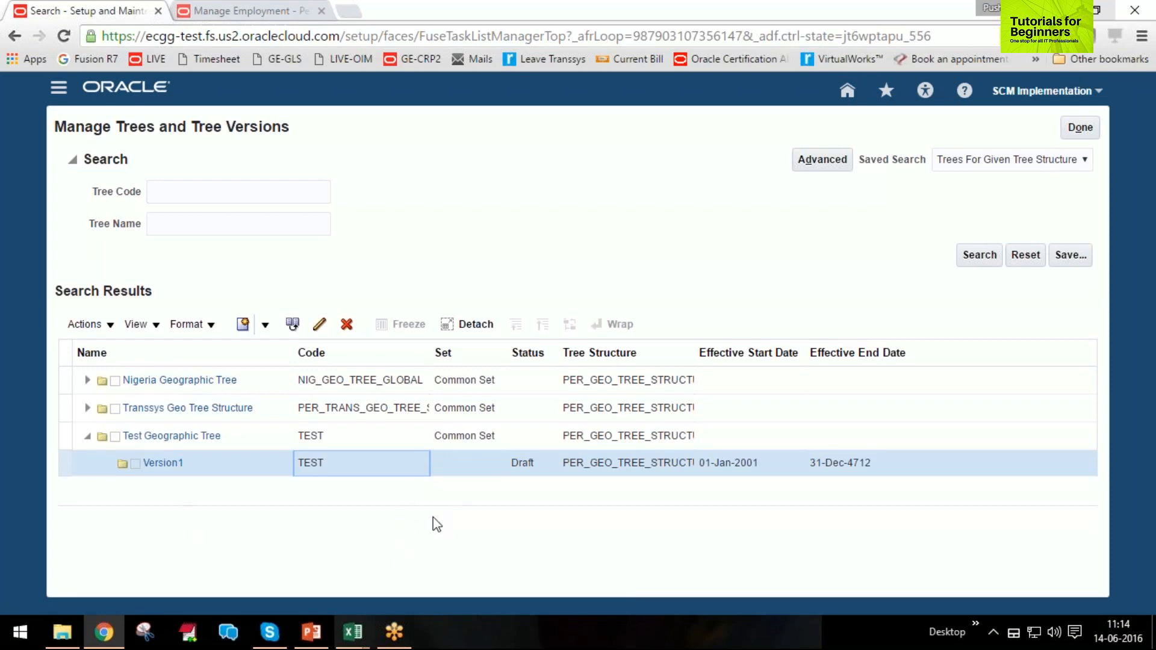
pyautogui.click(111, 325)
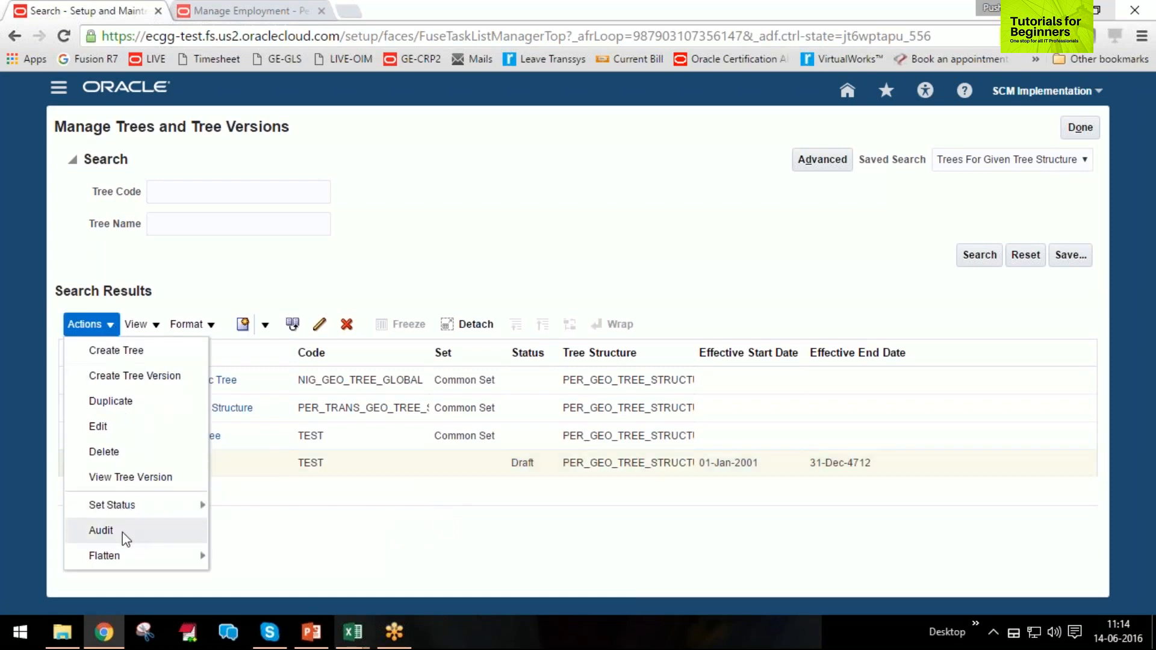
pyautogui.moveTo(123, 521)
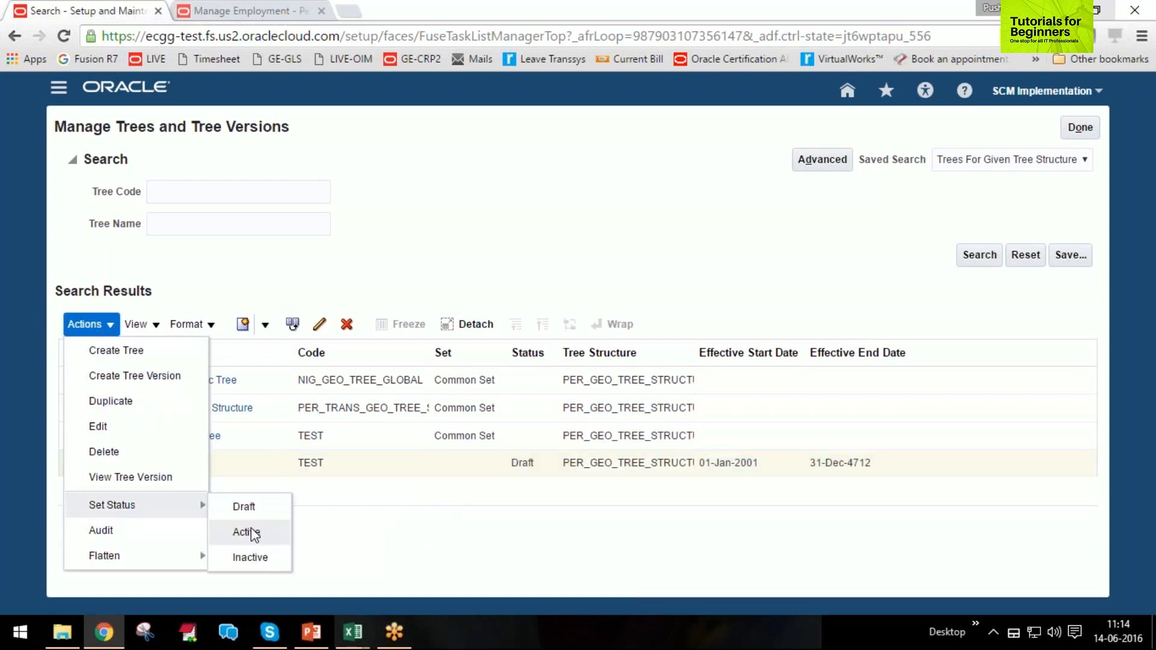
pyautogui.click(248, 528)
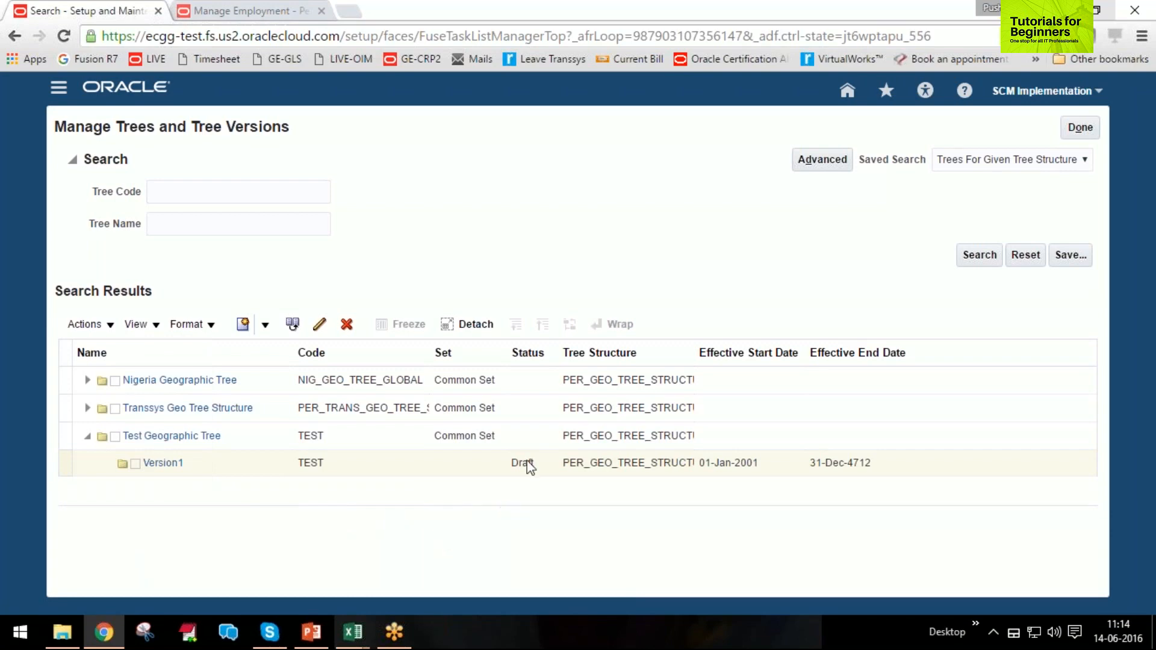
# Run an online audit of Version1, acknowledge its completion and return to the tree list.
pyautogui.click(471, 295)
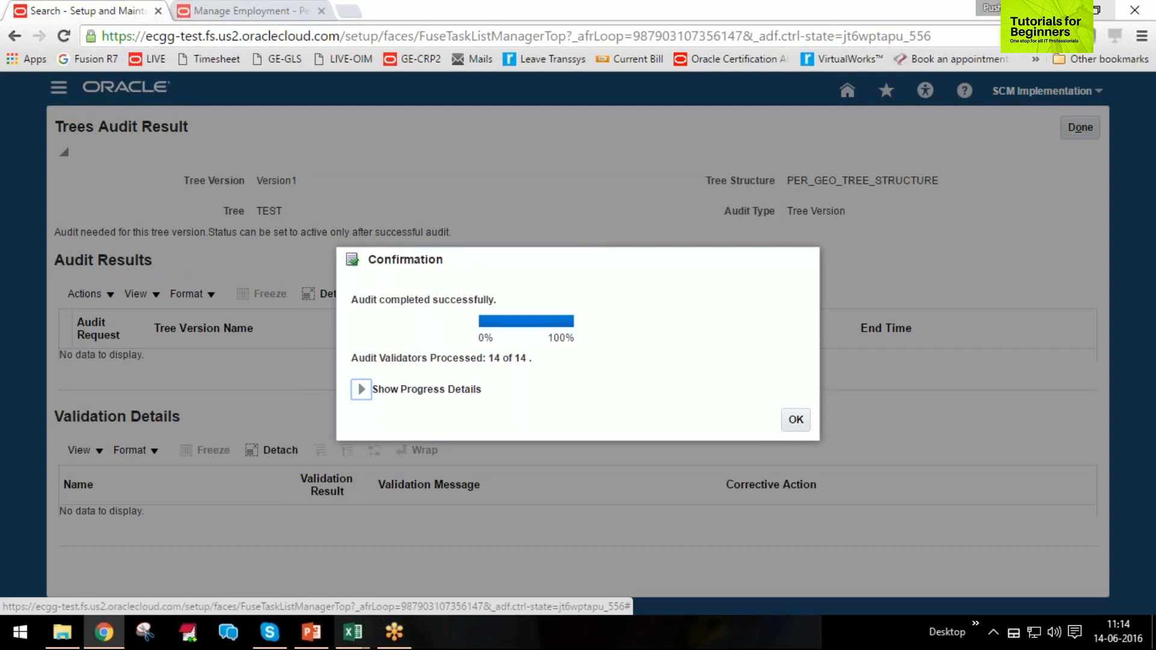
pyautogui.click(796, 420)
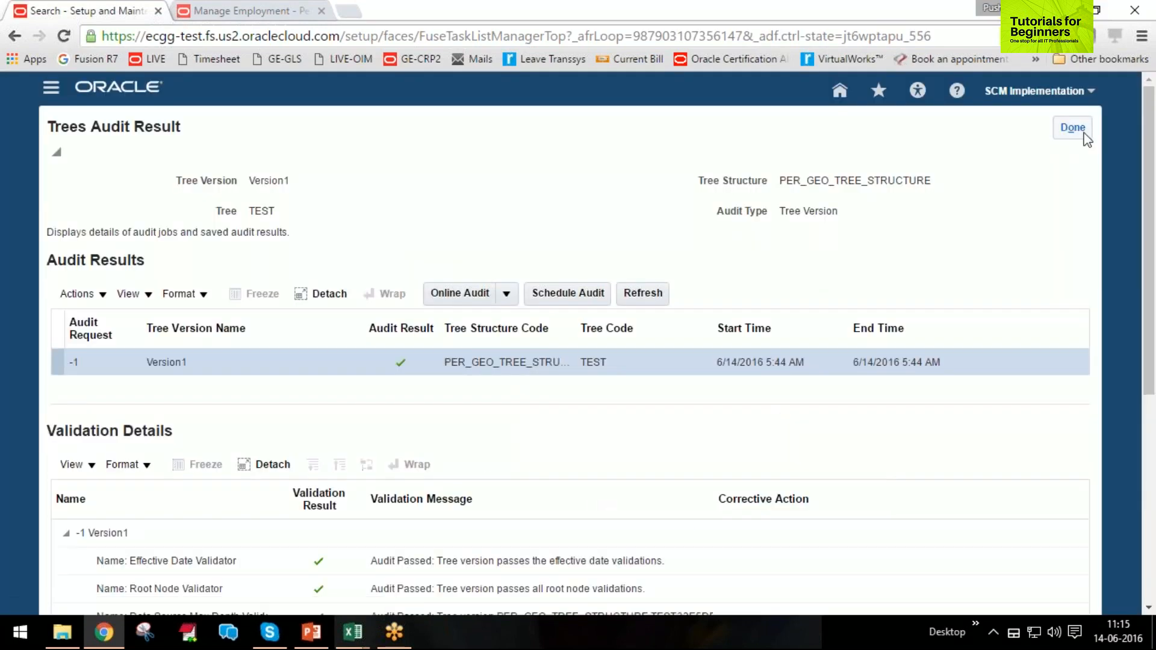
pyautogui.click(1071, 126)
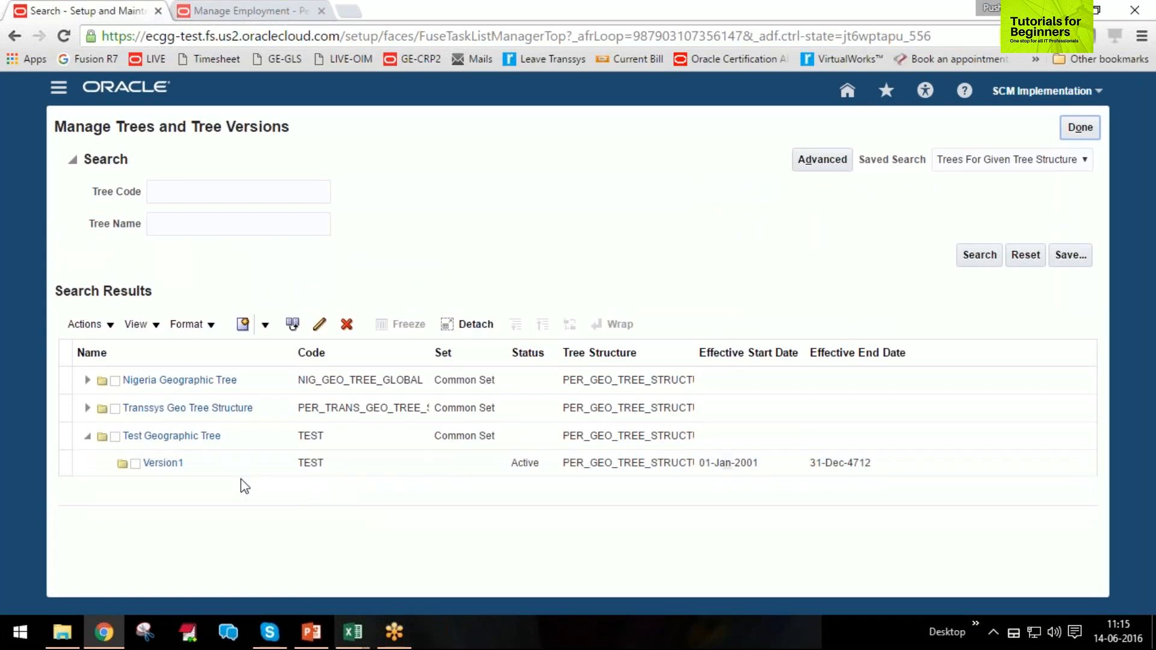
# Try to apply column flattening to Version1 of Test Geographic Tree.
pyautogui.click(229, 464)
pyautogui.click(87, 324)
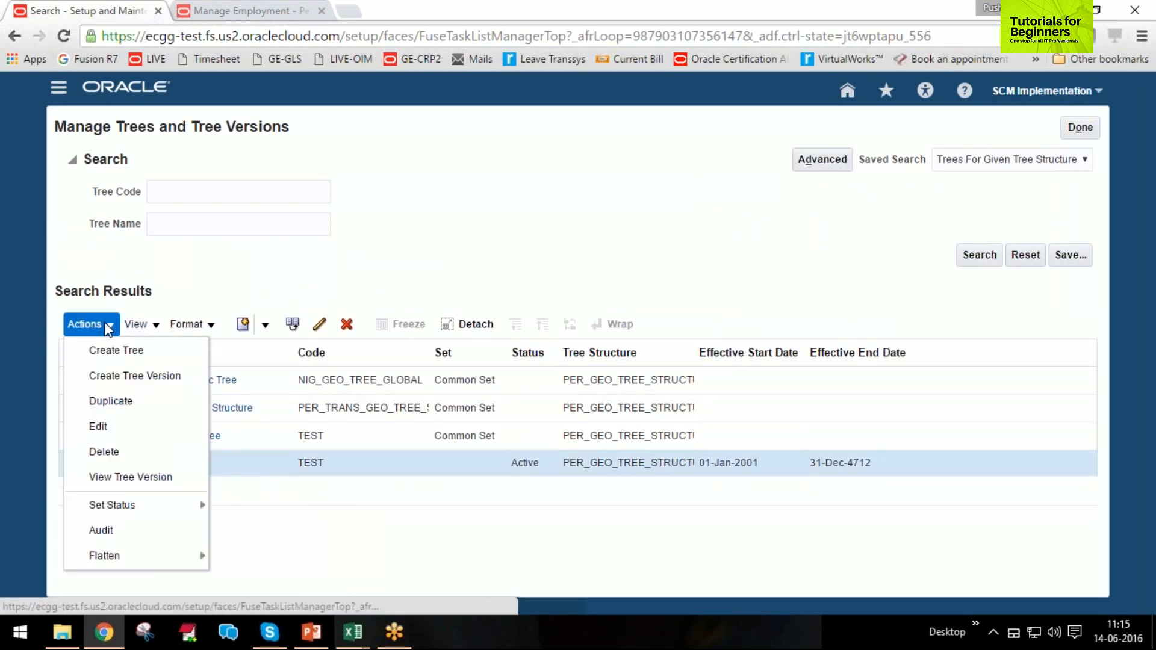
pyautogui.moveTo(106, 566)
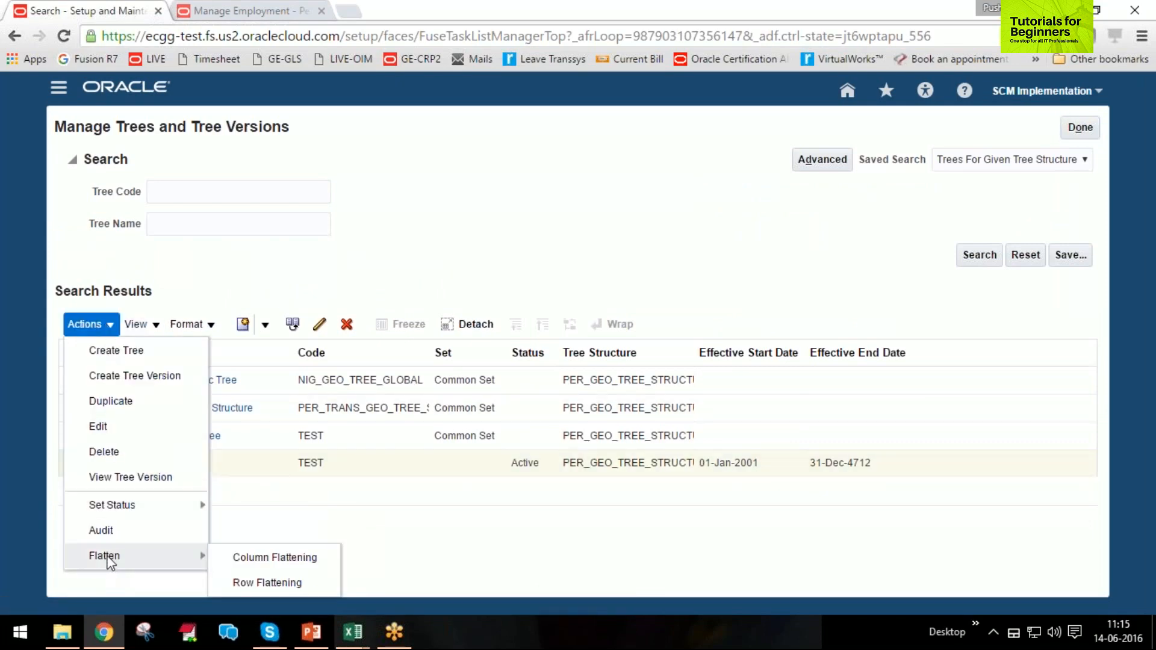
pyautogui.click(293, 561)
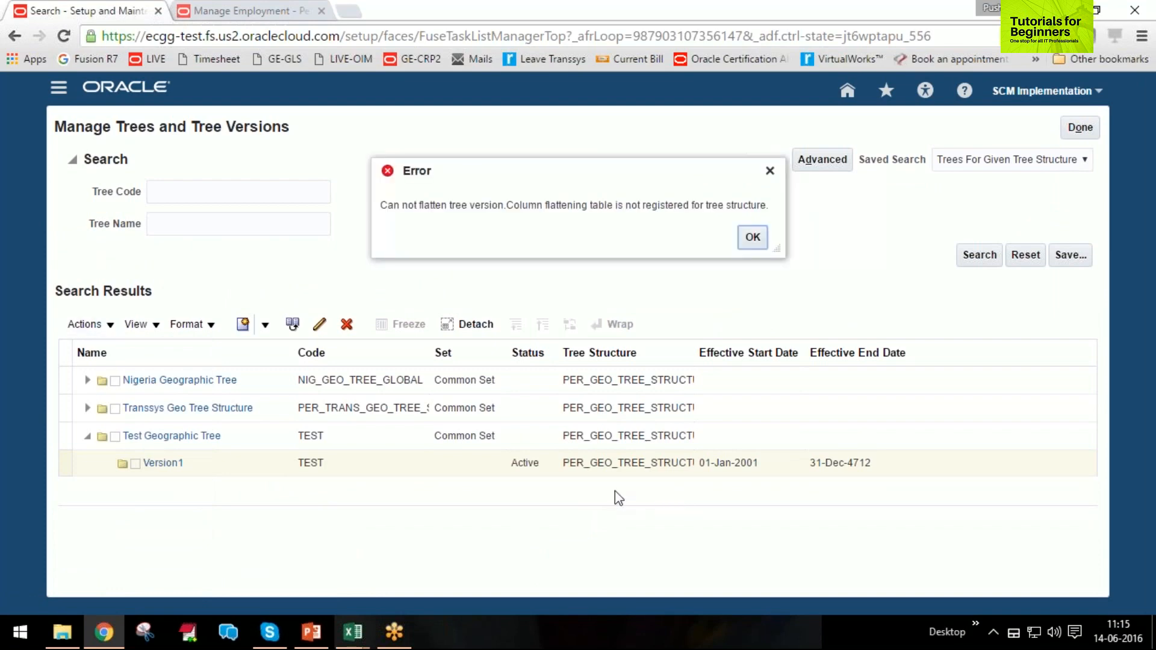
pyautogui.click(753, 237)
# Run online row flattening for Version1 of Test Geographic Tree and return to the tree list.
pyautogui.click(110, 327)
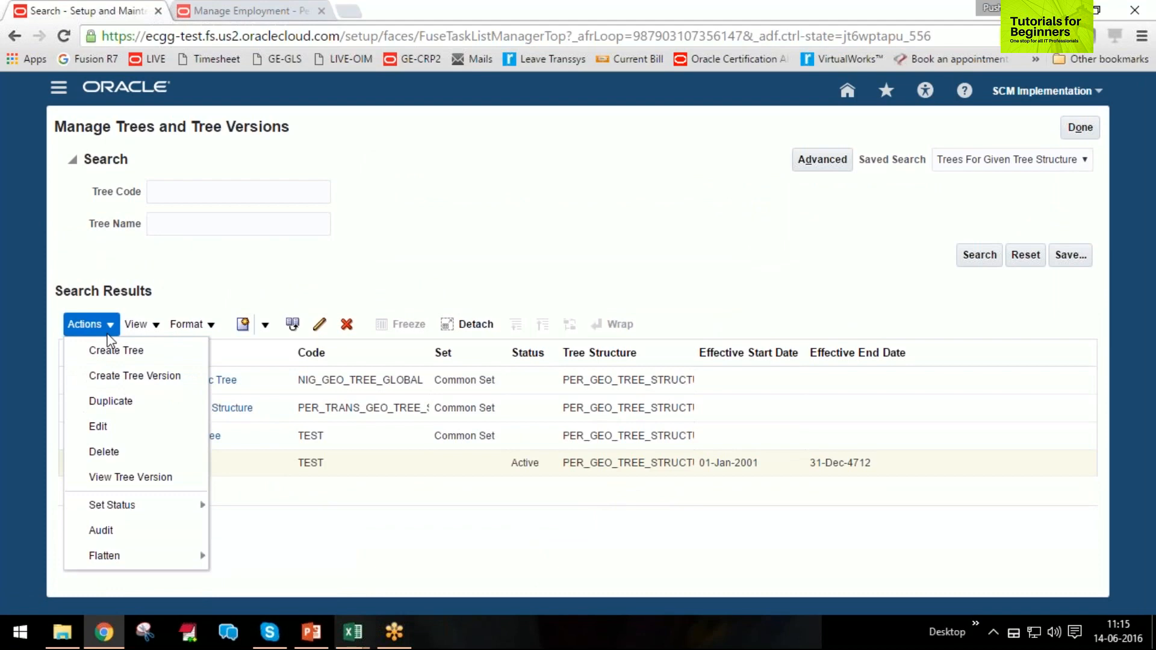
pyautogui.moveTo(177, 559)
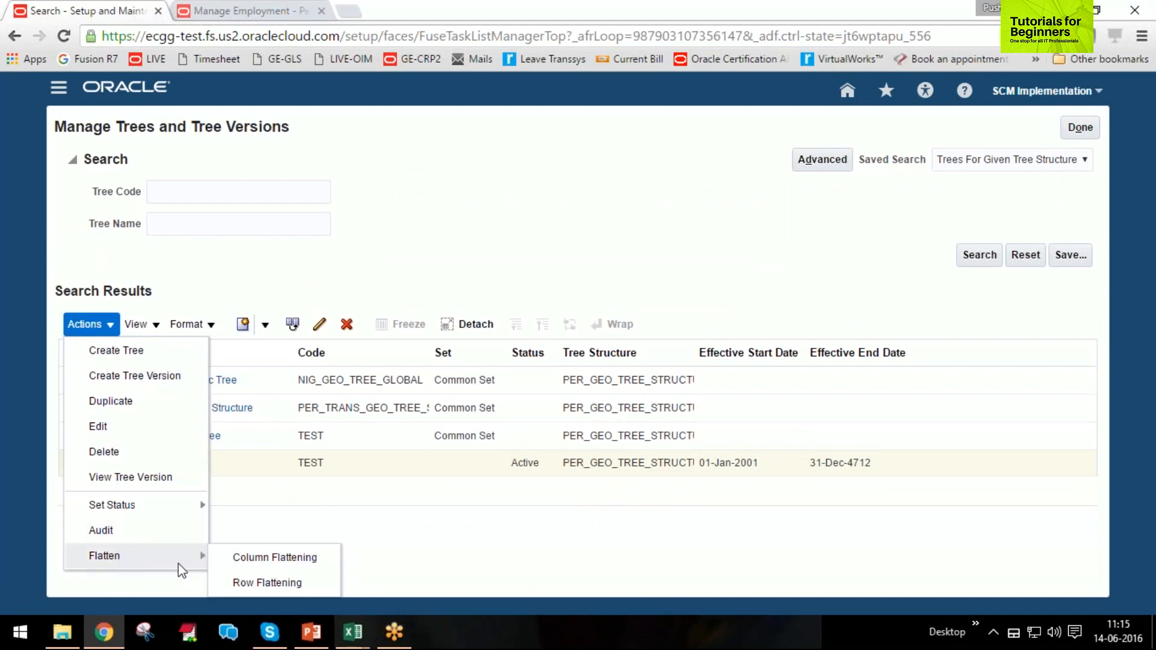
pyautogui.click(279, 583)
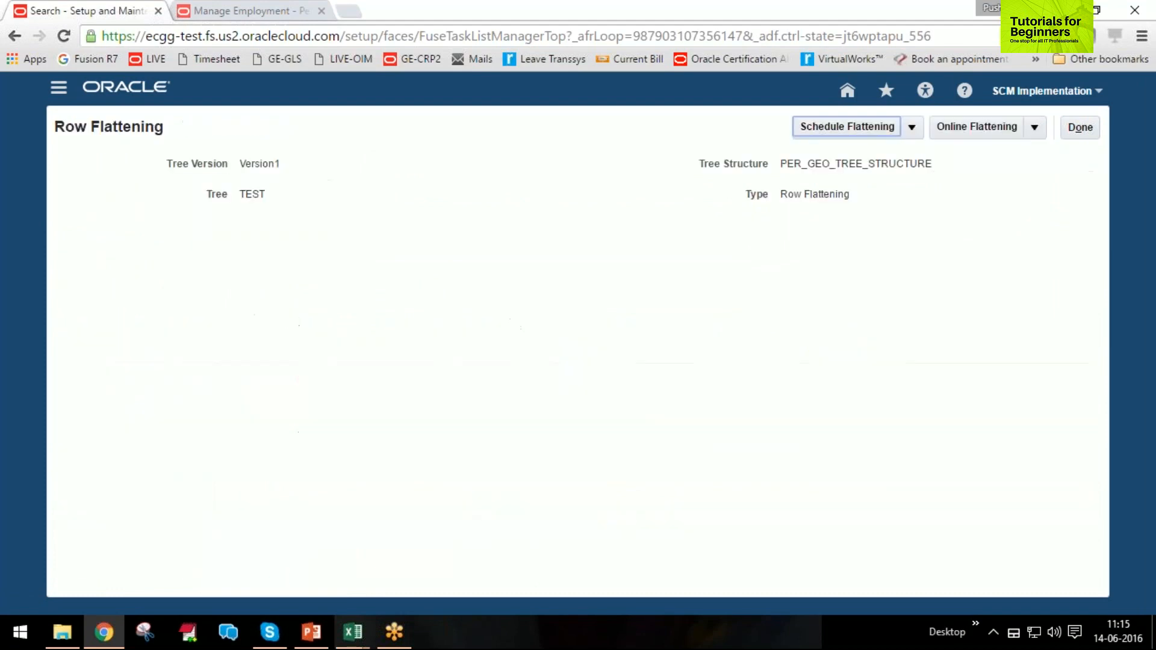
pyautogui.click(995, 128)
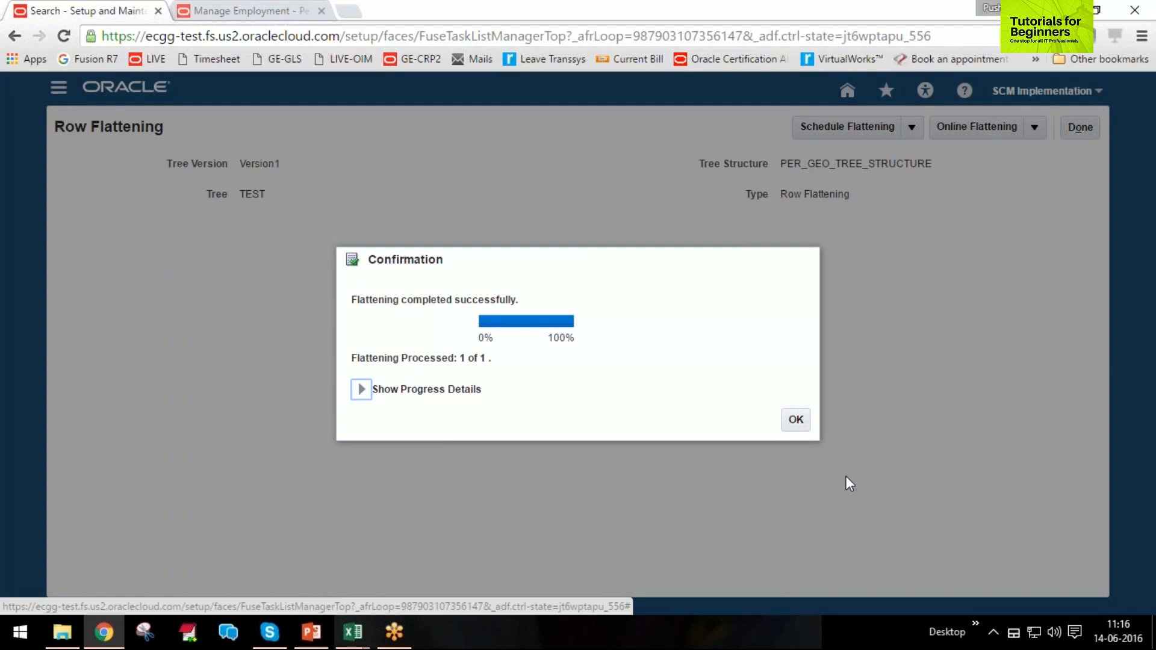
pyautogui.click(796, 419)
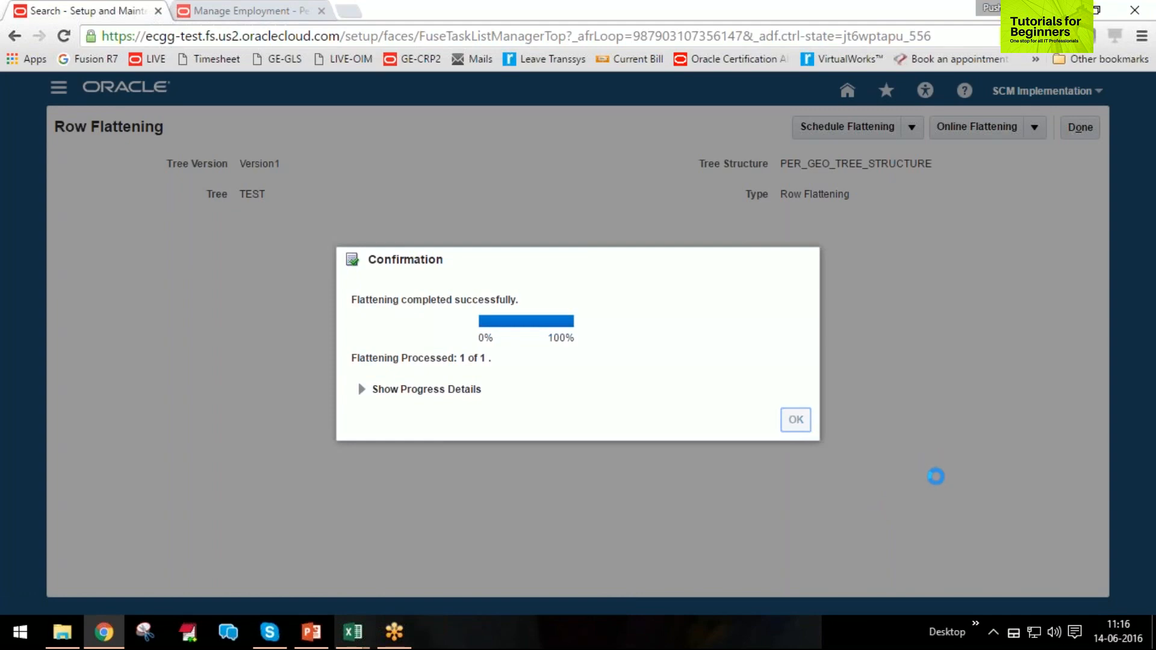
pyautogui.press('Return')
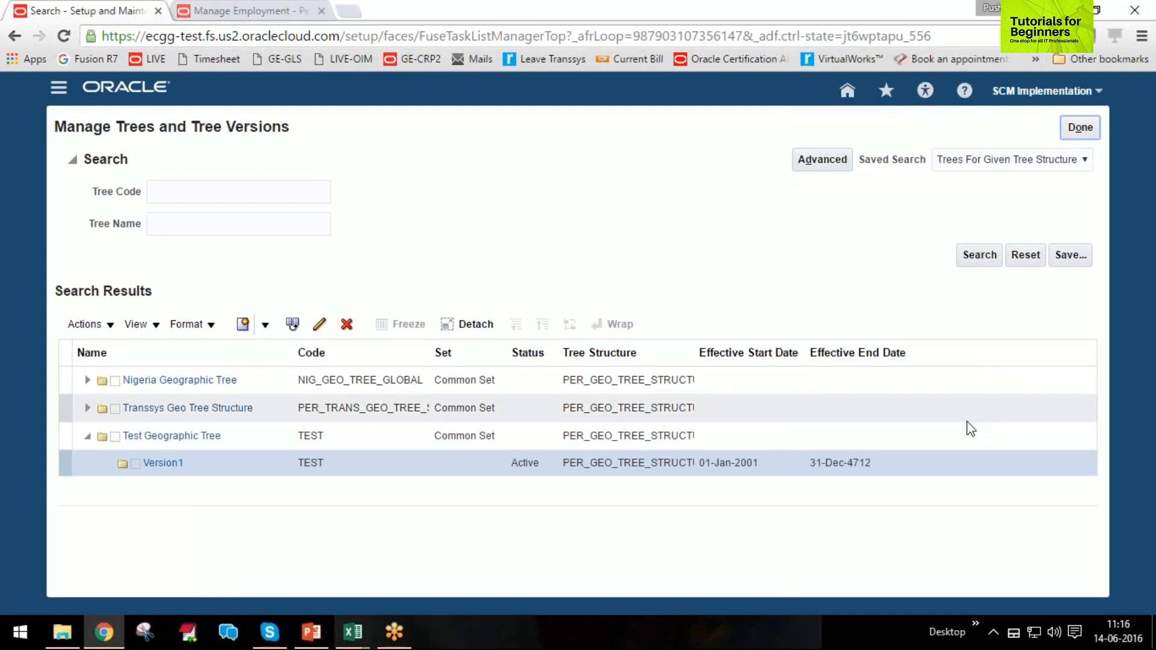
# Leave the geography tree list and search the setup tasks for calendar%.
pyautogui.click(1078, 130)
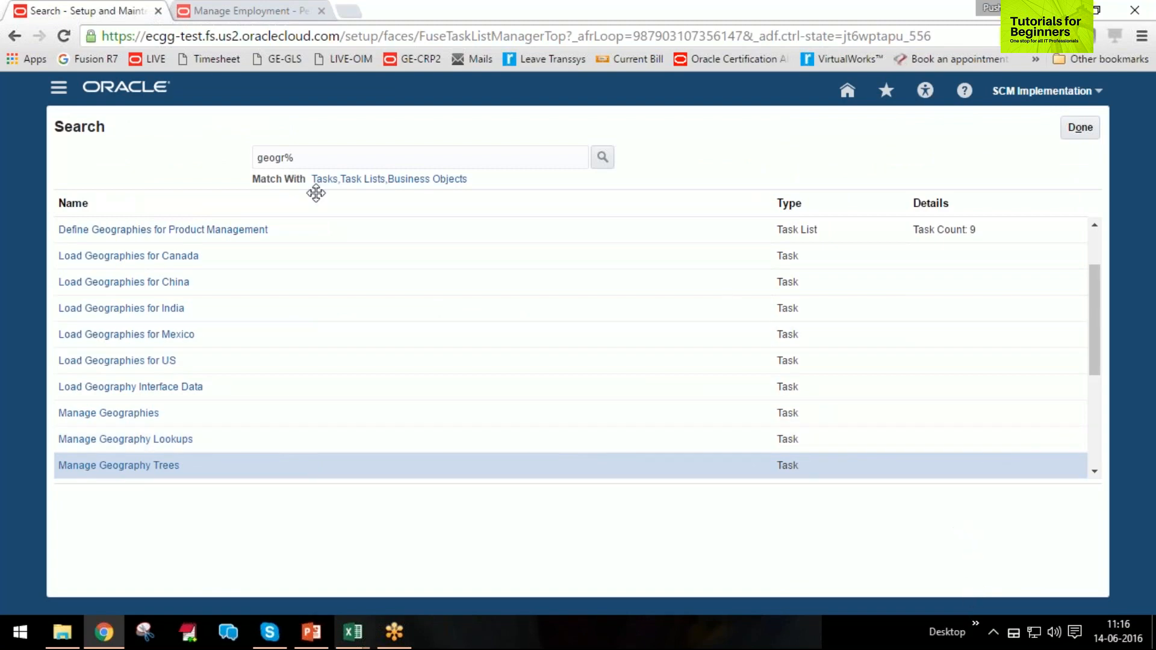
pyautogui.click(267, 155)
pyautogui.doubleClick(267, 155)
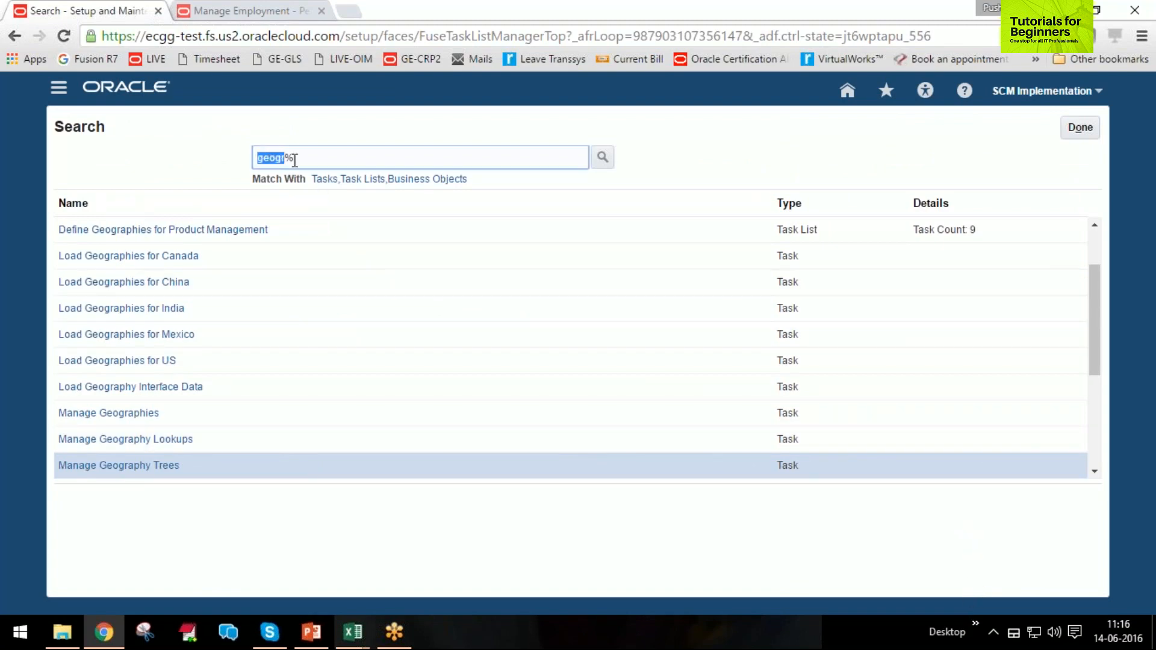
pyautogui.write('calendar')
pyautogui.press('BackSpace')
pyautogui.press('End')
pyautogui.press('Return')
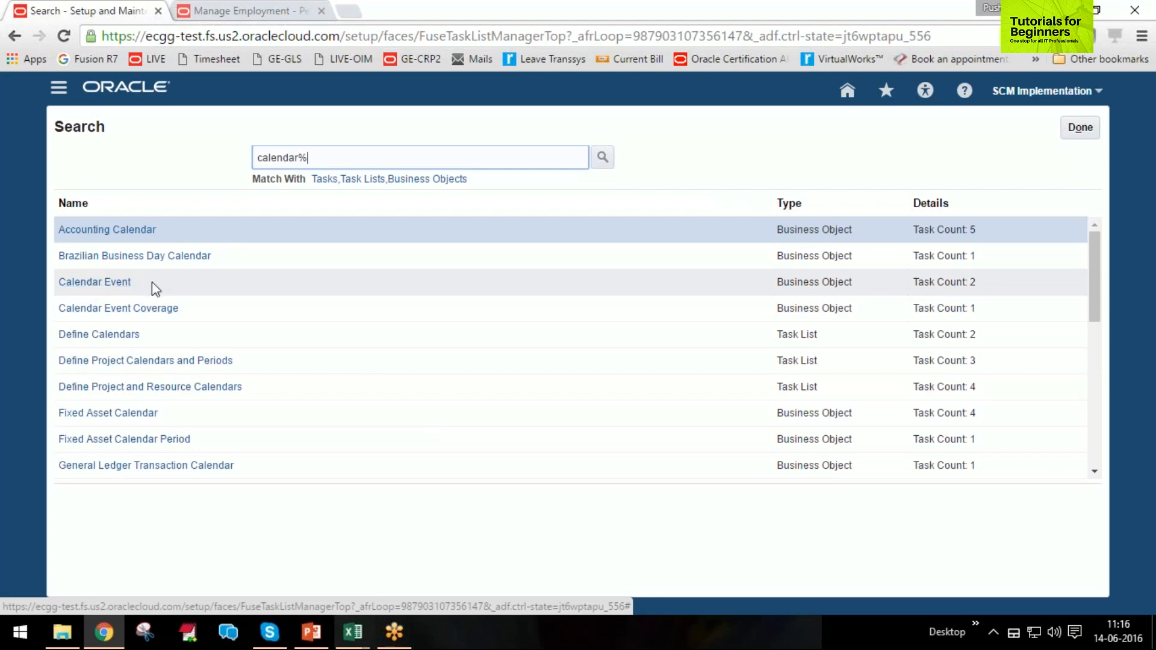
# Narrow the task search to manage calendar% and open the Manage Calendar Events task.
pyautogui.write('manage')
pyautogui.press('End')
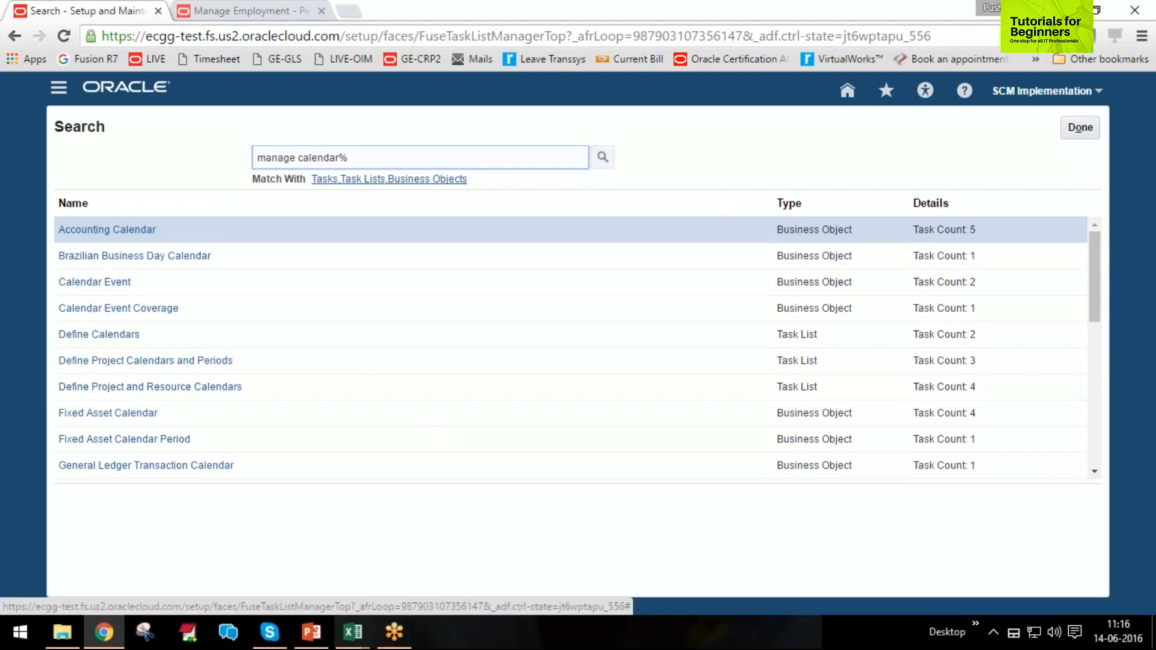
pyautogui.press('Return')
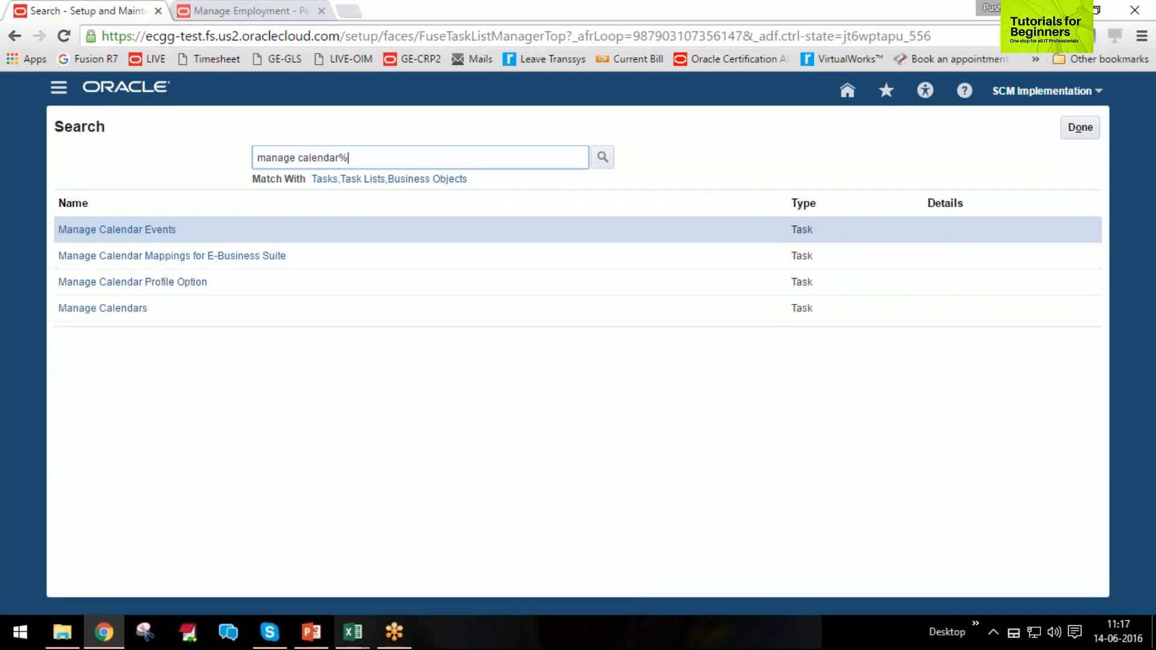
pyautogui.click(114, 230)
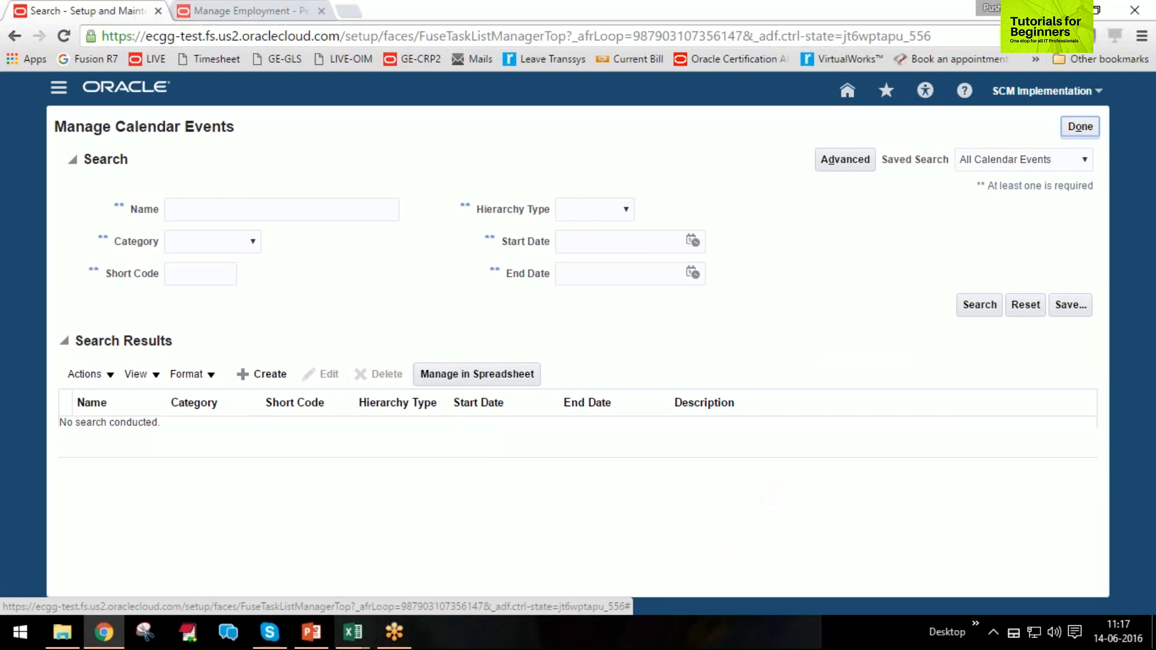
# Create a calendar event named Ramadan with the category Public holiday.
pyautogui.click(264, 374)
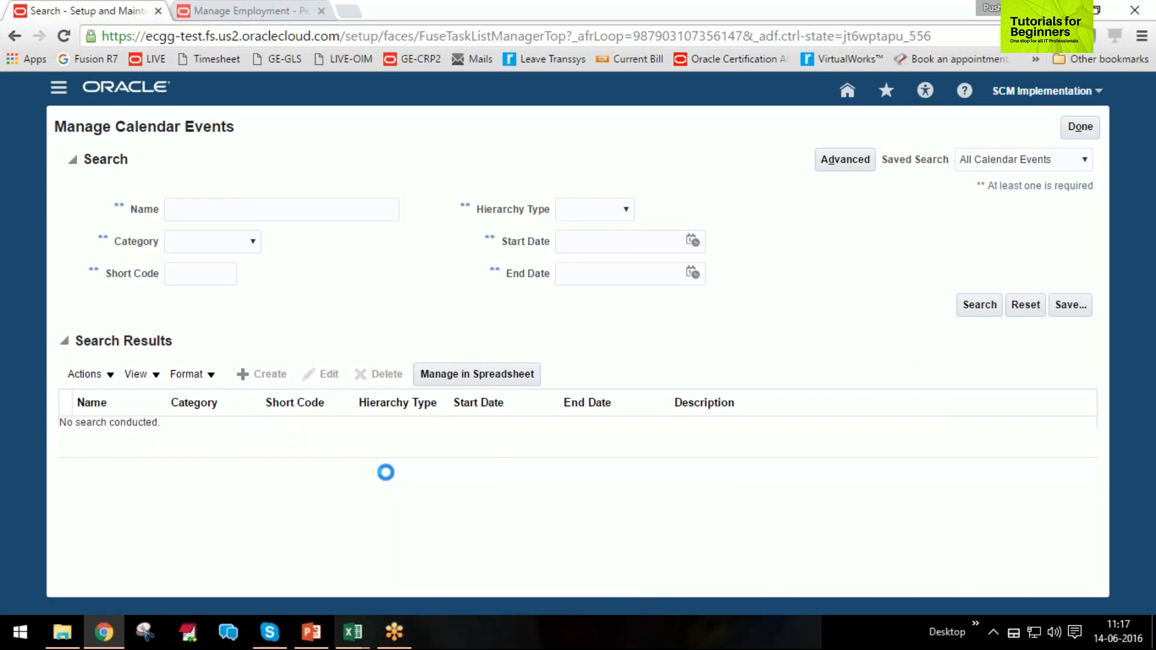
pyautogui.click(236, 212)
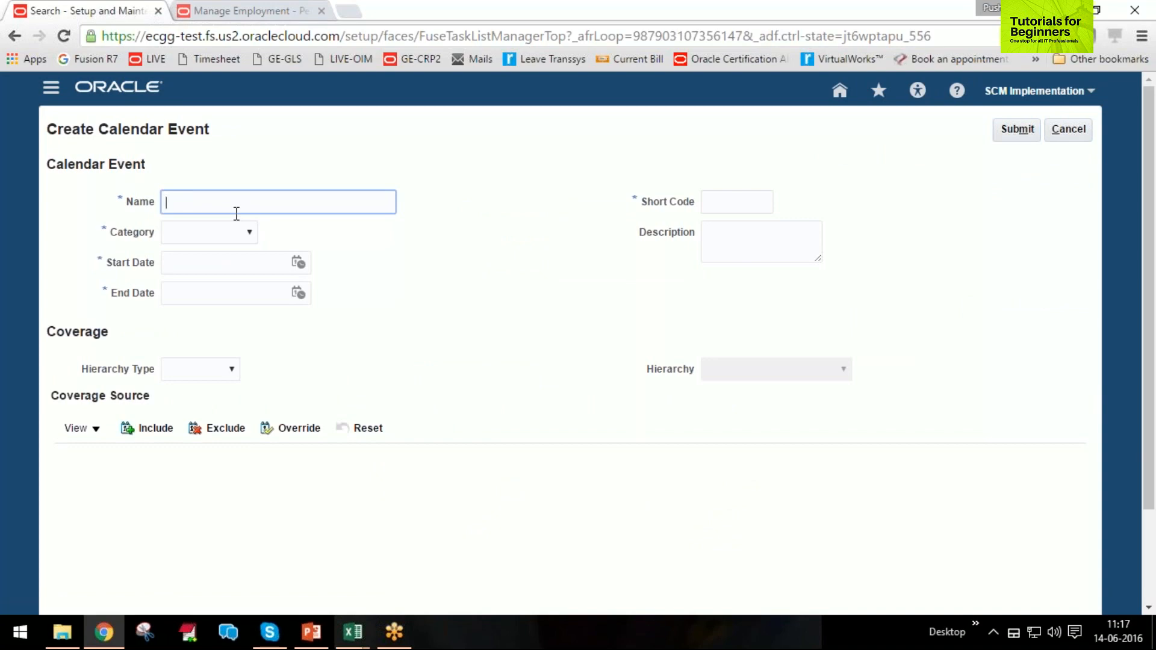
pyautogui.write('Ramada')
pyautogui.write('n')
pyautogui.press('Tab')
pyautogui.click(250, 234)
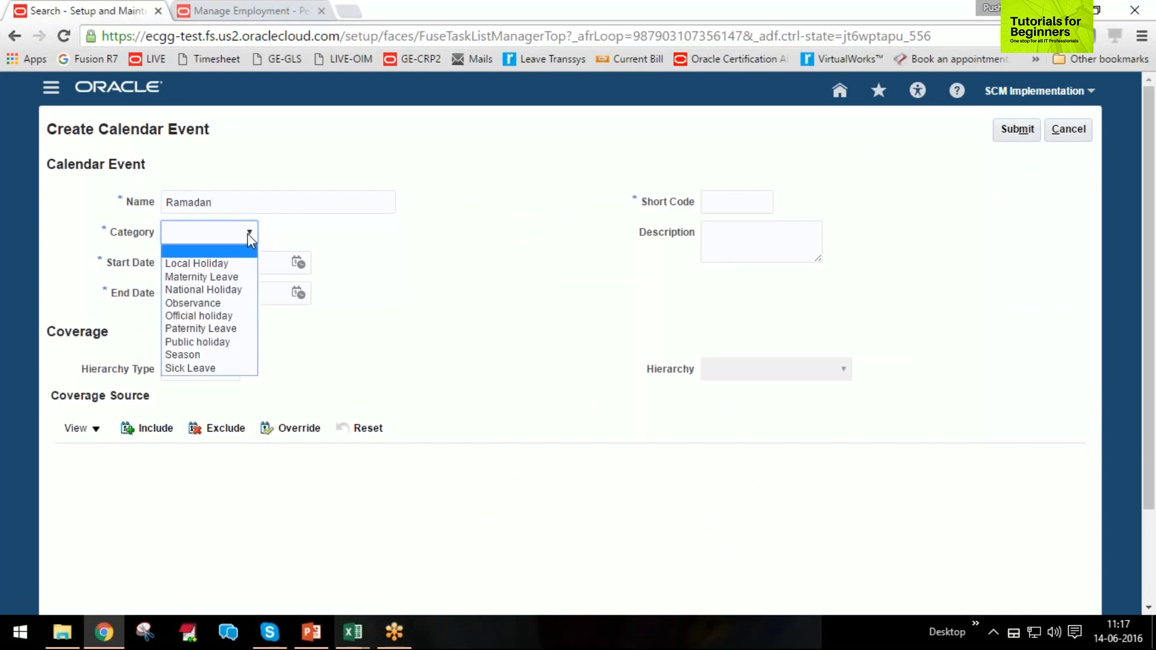
pyautogui.click(203, 342)
# Set the Ramadan event's start date to 30-Jun-2016 12:00 AM.
pyautogui.click(237, 263)
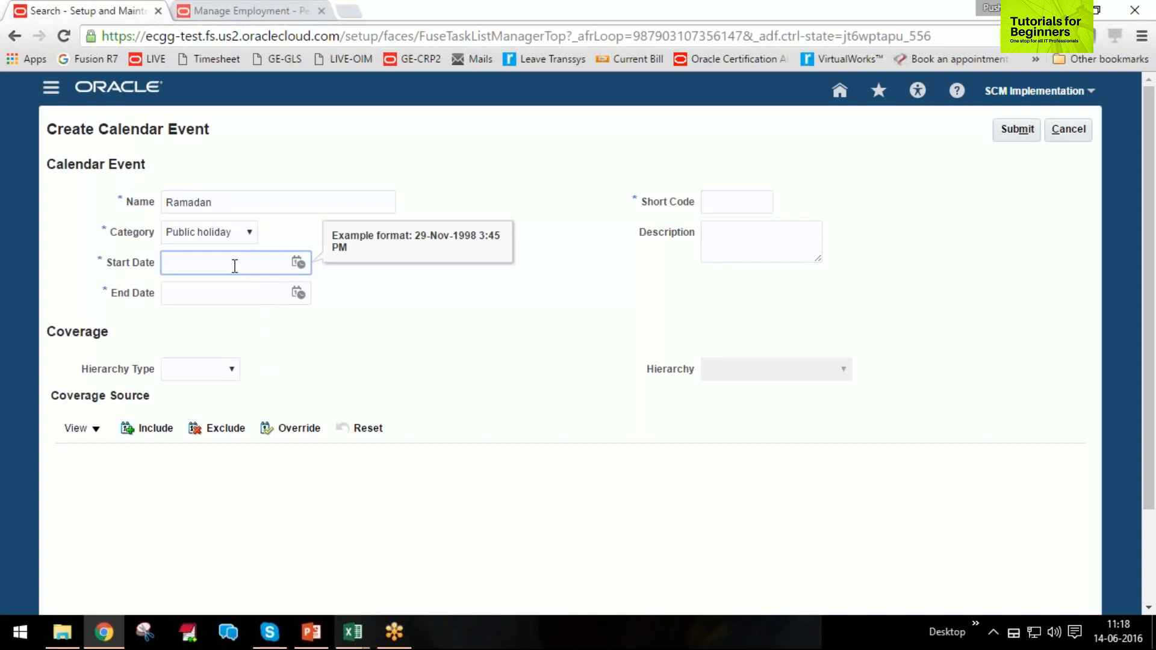
pyautogui.write('30')
pyautogui.write('-6')
pyautogui.write('-20')
pyautogui.write('16')
pyautogui.write(' 00')
pyautogui.write(':00 AM')
pyautogui.click(241, 405)
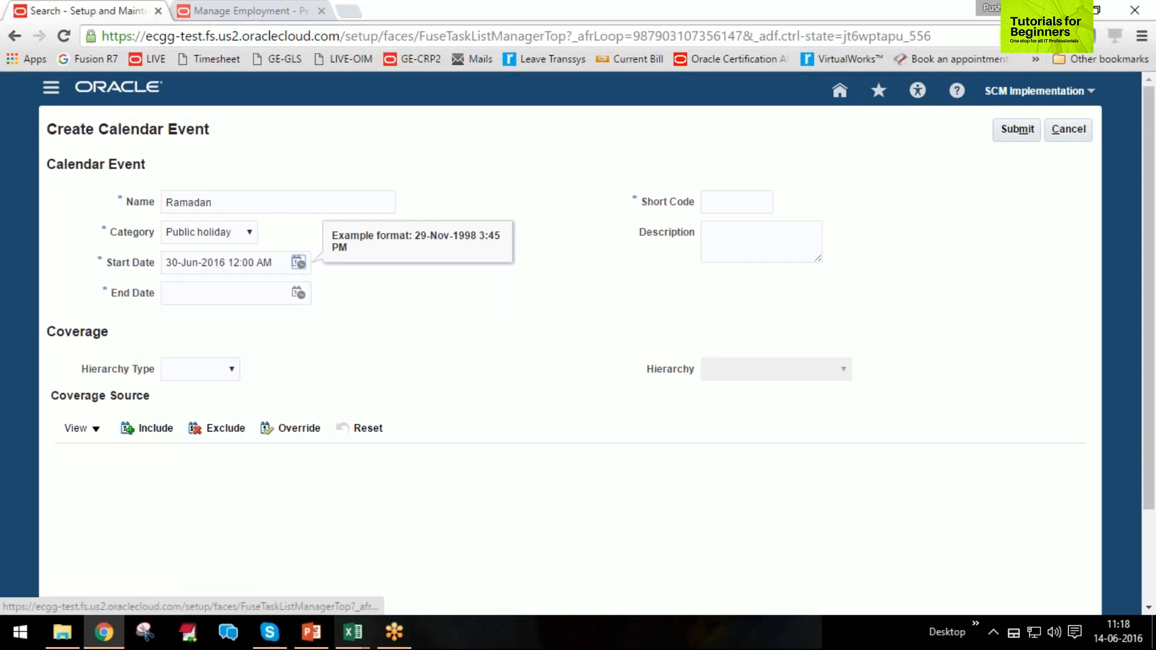
# Set the Ramadan event's end date to 30-Jun-2016 11:59 PM.
pyautogui.click(208, 294)
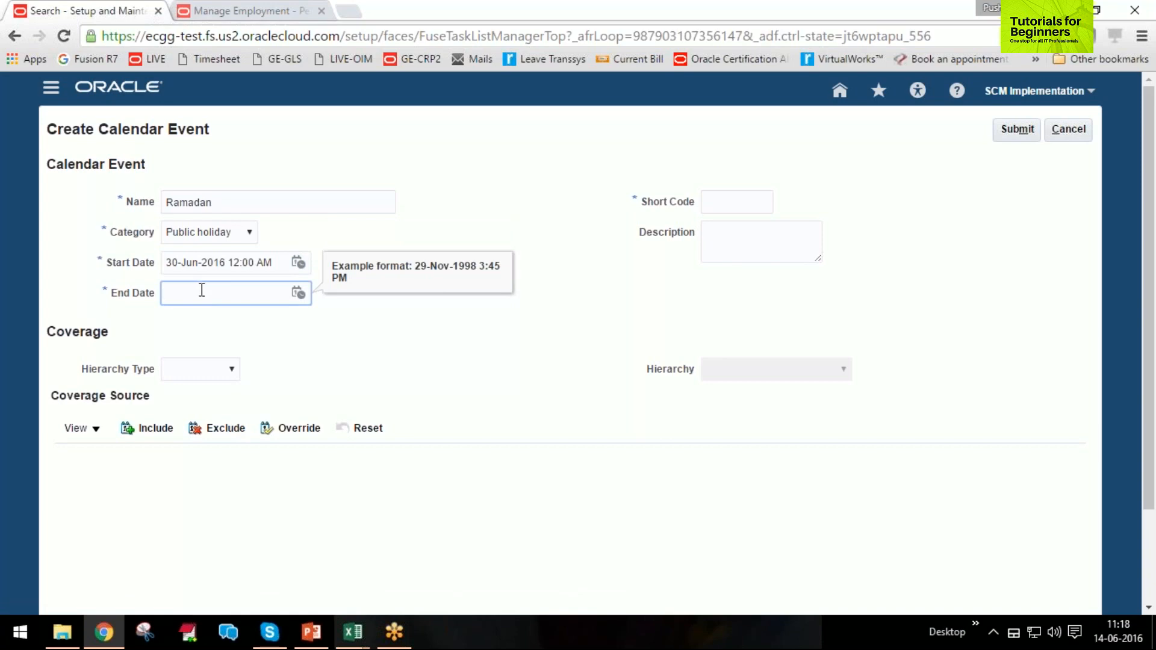
pyautogui.write('0')
pyautogui.write('0')
pyautogui.write('-Jun-3')
pyautogui.press('BackSpace')
pyautogui.write('2016 11:59 PM')
pyautogui.press('Tab')
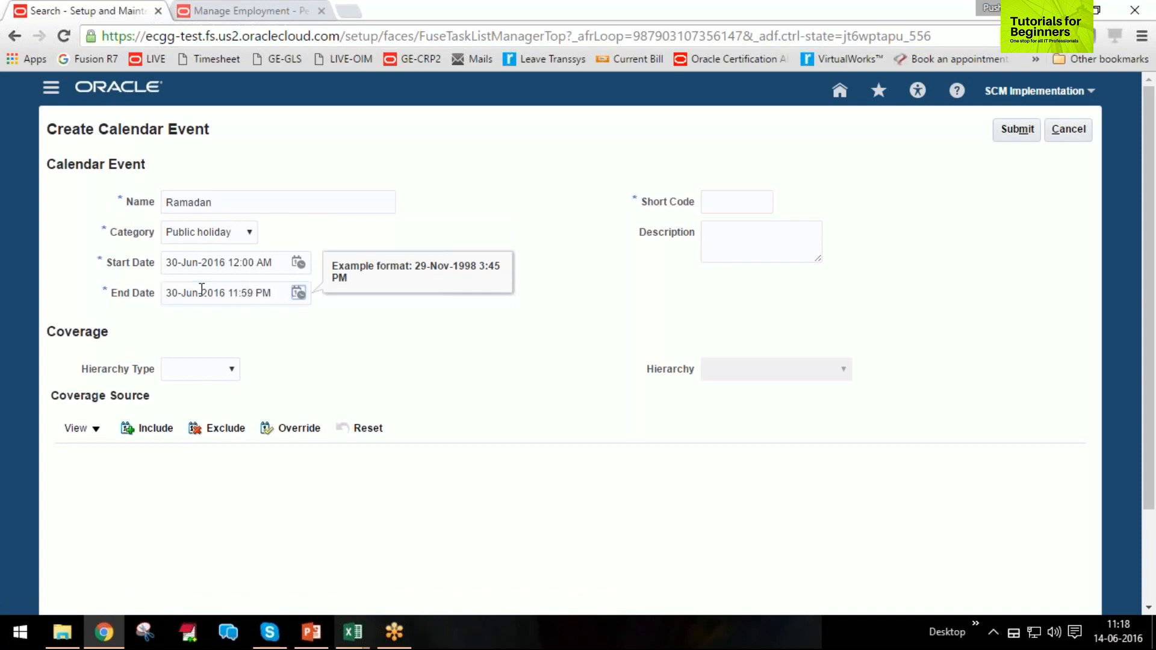
# Give the event the short code R and base its coverage on the Geographic hierarchy Transsys Geo Tree Structure.
pyautogui.click(755, 209)
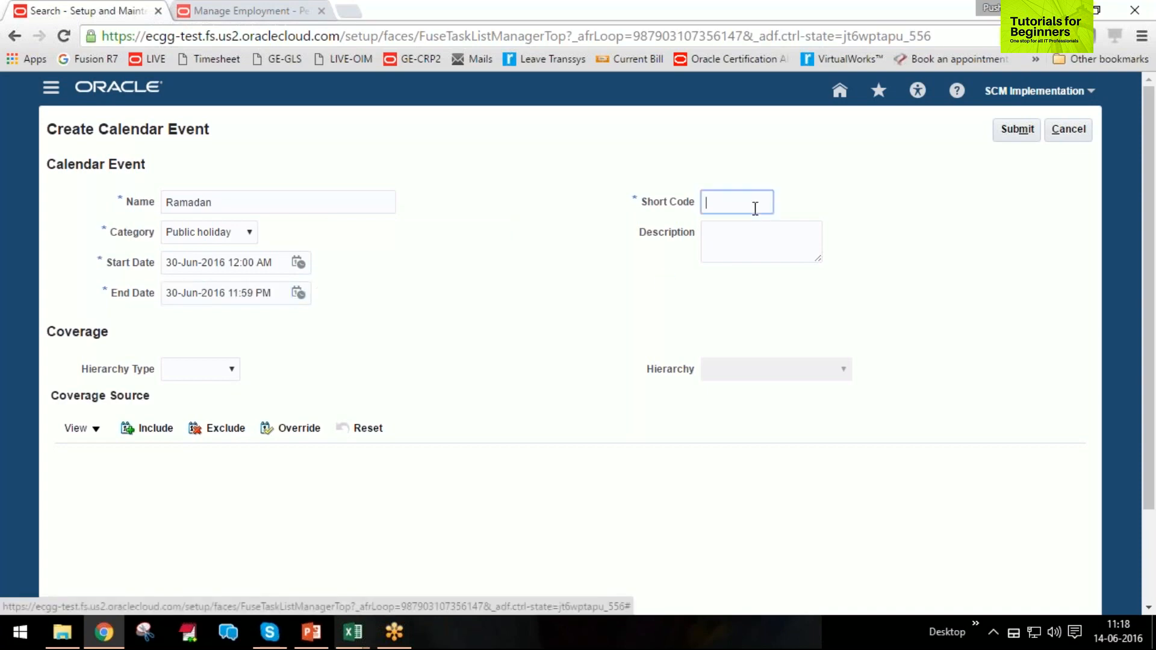
pyautogui.write('R')
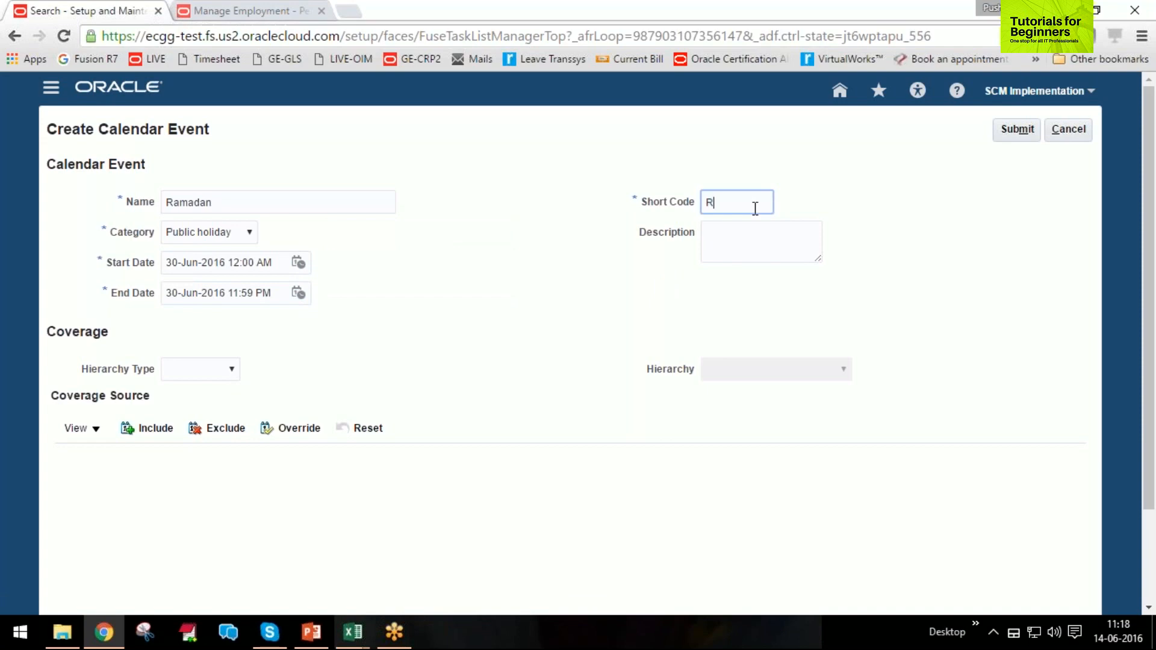
pyautogui.click(231, 373)
pyautogui.click(196, 400)
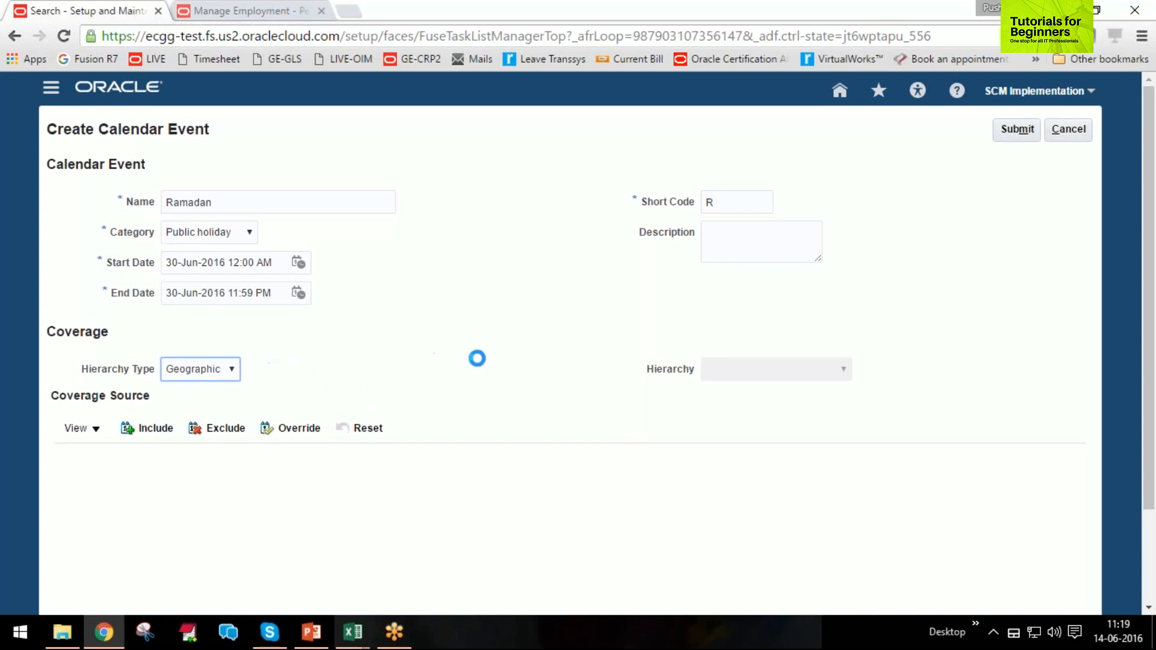
pyautogui.click(843, 373)
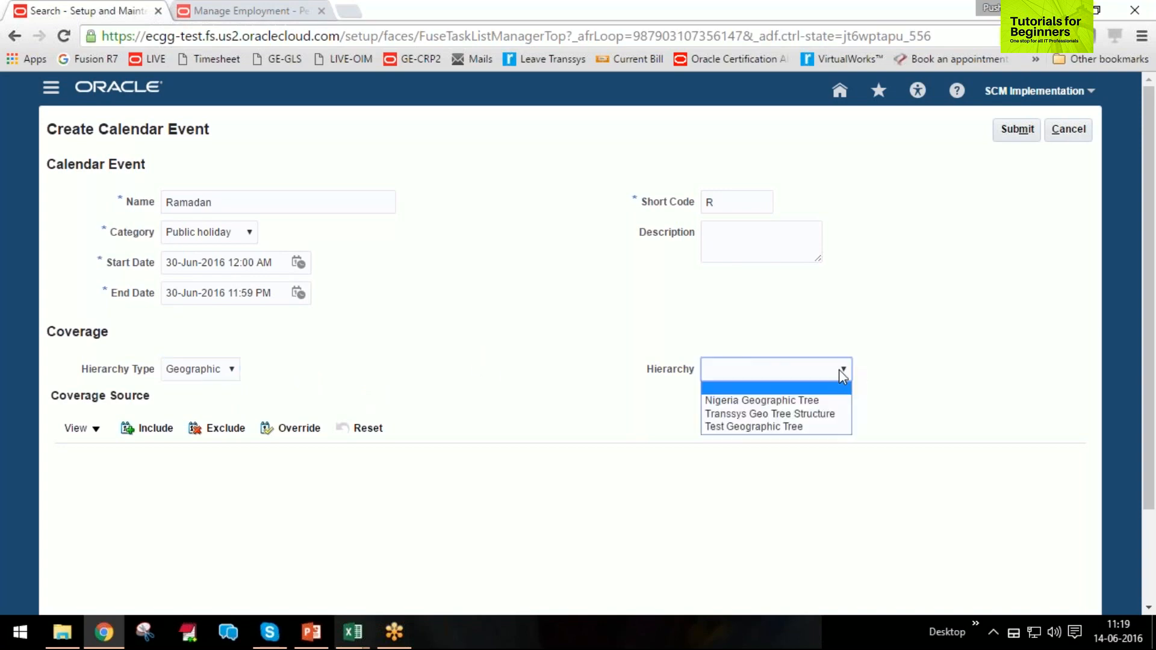
pyautogui.click(821, 413)
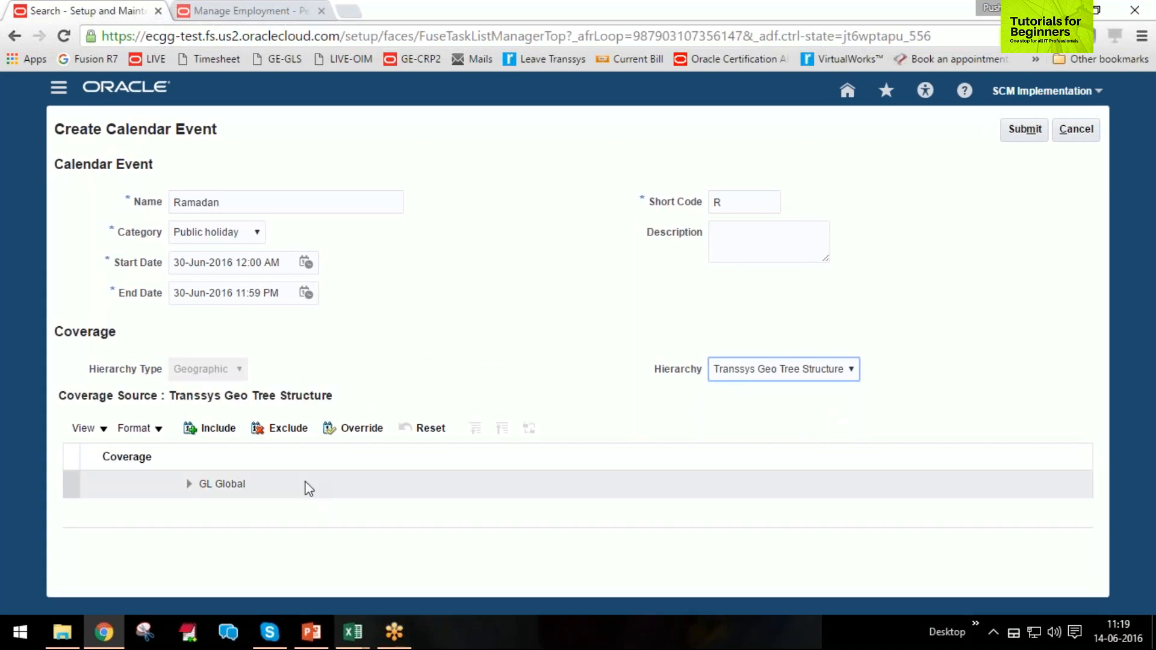
# Include AE United Arab Emirates under GL Global in the event's coverage and submit the event.
pyautogui.click(189, 484)
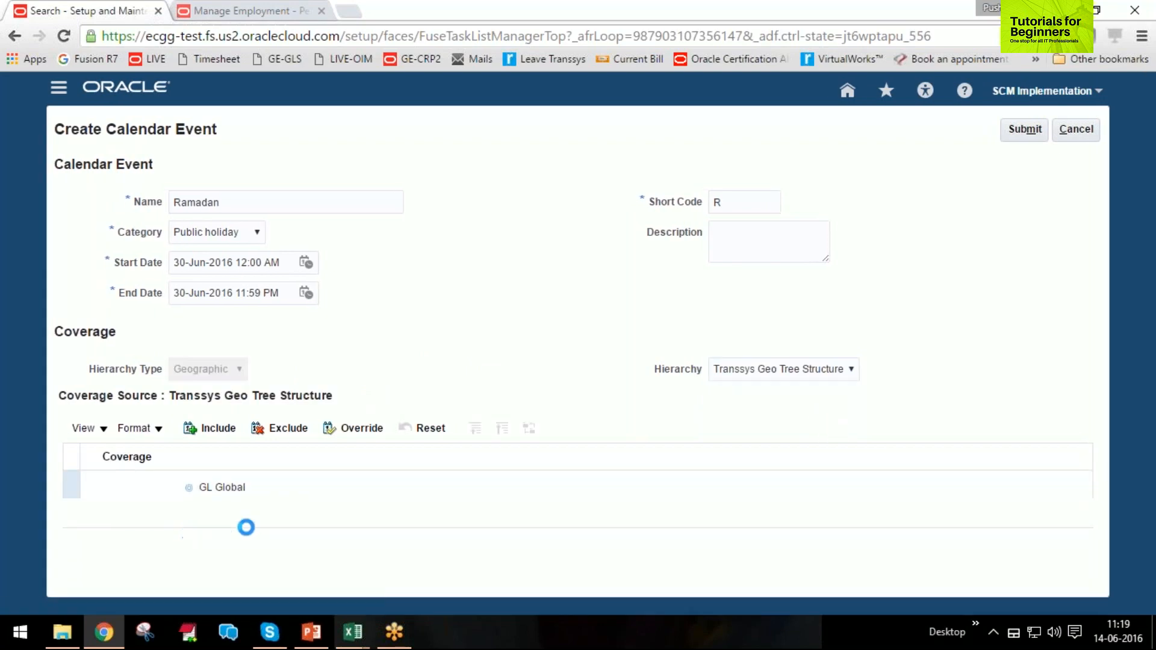
pyautogui.click(369, 509)
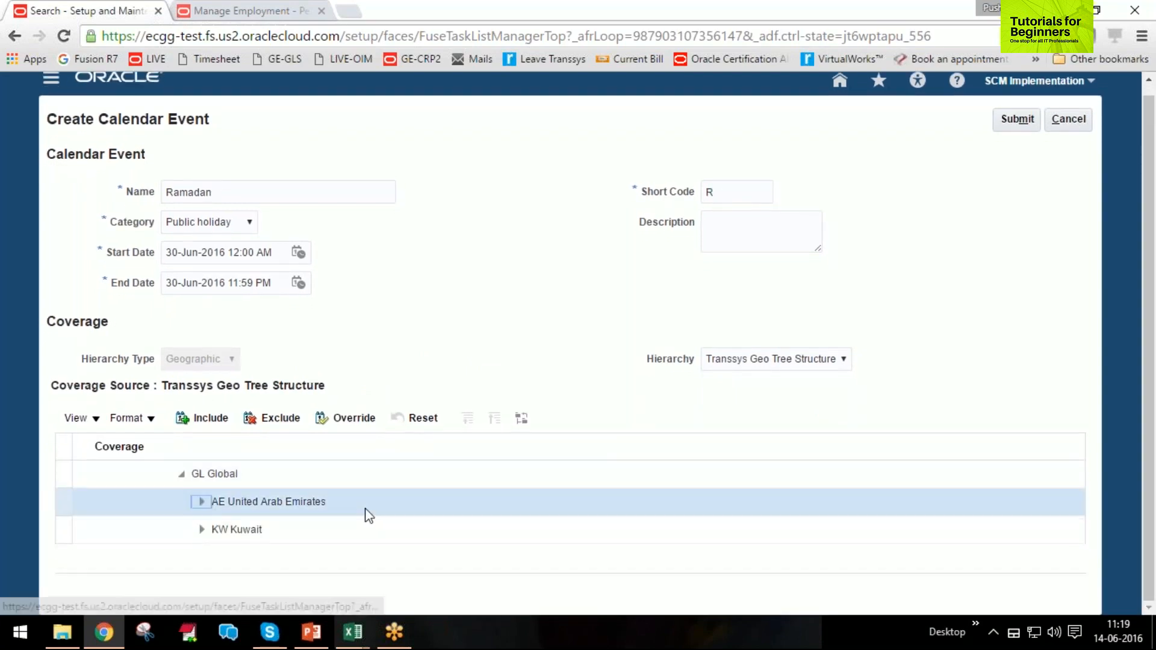
pyautogui.click(202, 418)
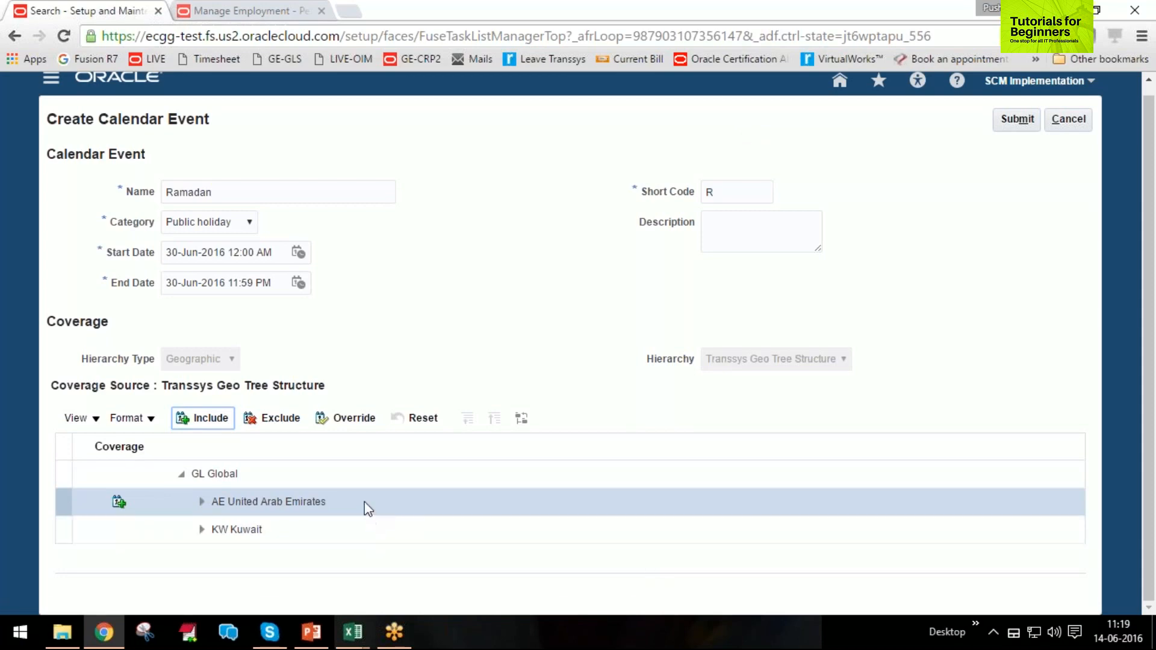
pyautogui.click(1018, 118)
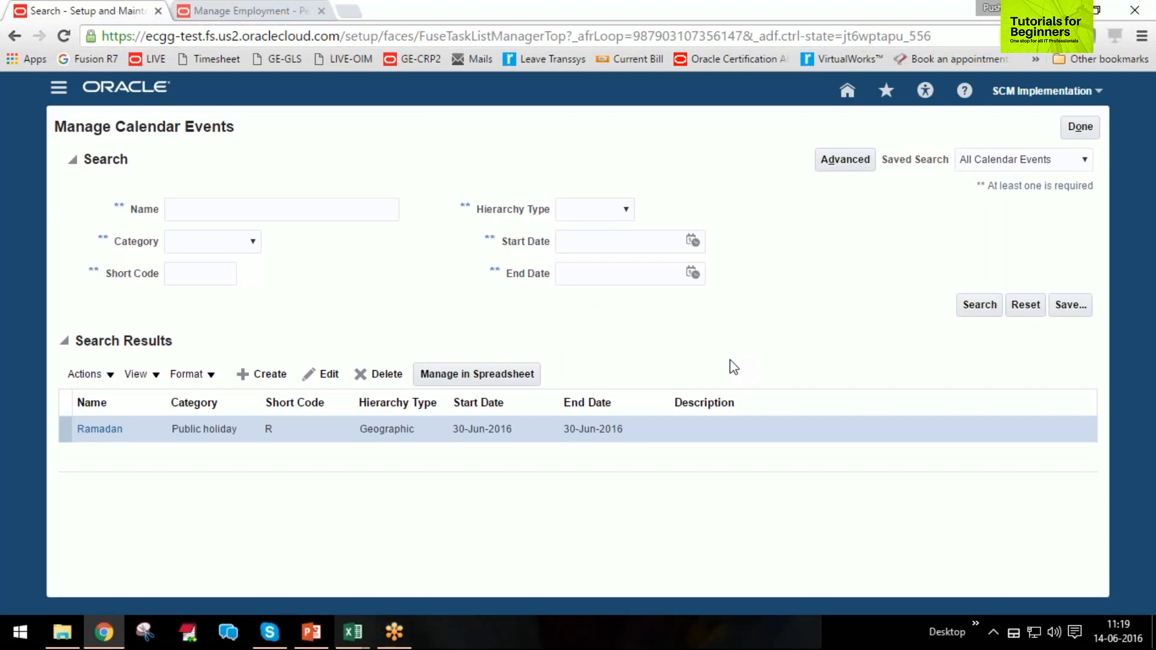
# Close the calendar events list and search the setup tasks for work%schedule.
pyautogui.click(1070, 128)
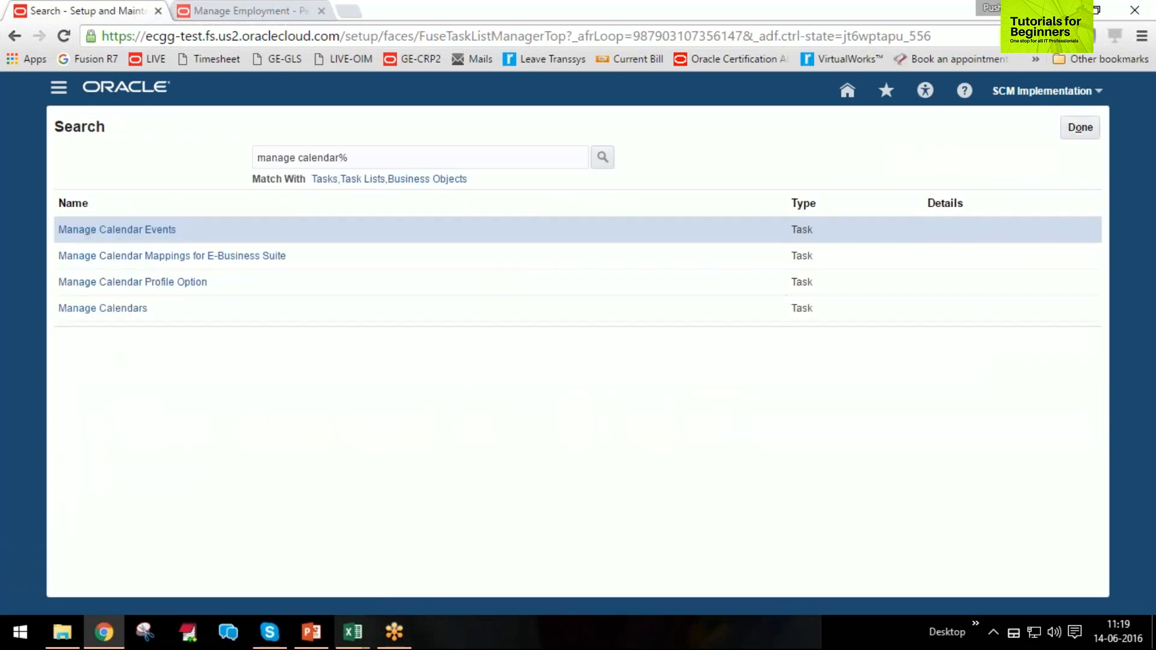
pyautogui.moveTo(258, 158); pyautogui.dragTo(340, 158)
pyautogui.write('wor')
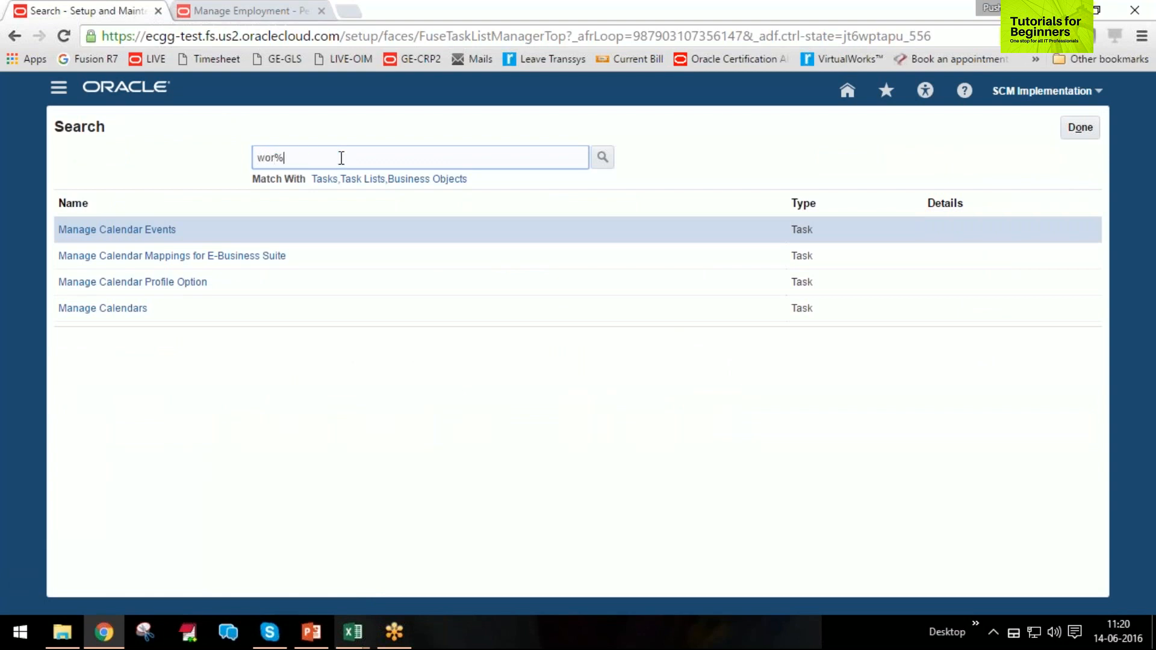
pyautogui.write('k%schedue')
pyautogui.press('BackSpace')
pyautogui.write('le')
pyautogui.press('Return')
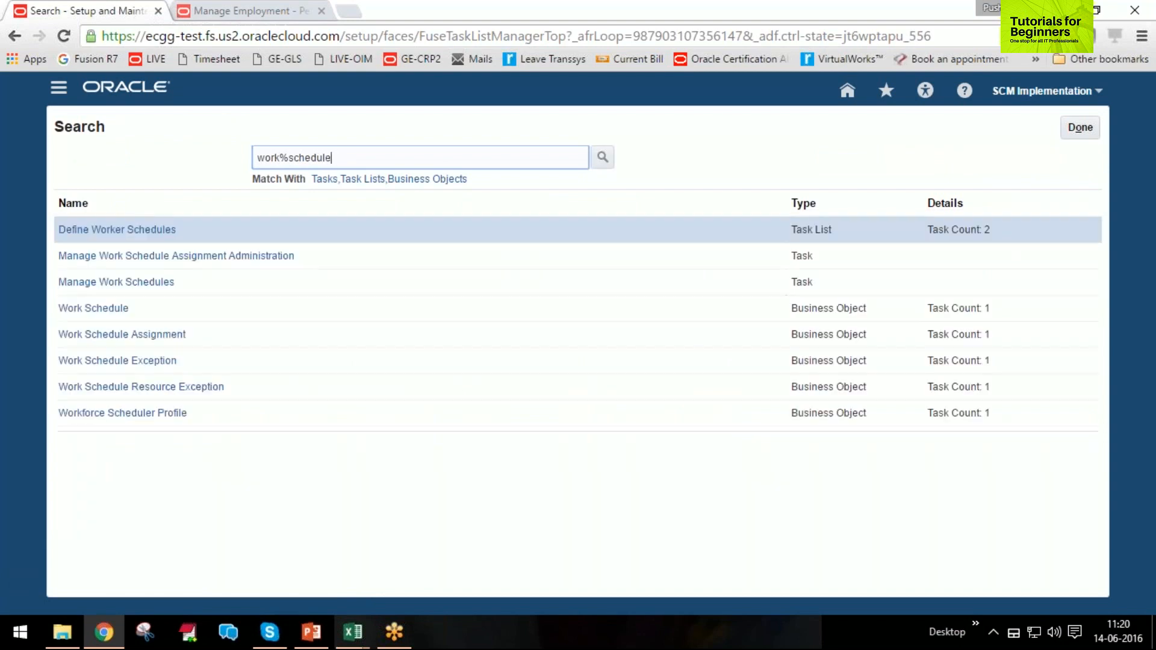
# Open Manage Work Schedule Assignment Administration, search for schedules named UAE and open UAE Work Schedule.
pyautogui.click(206, 260)
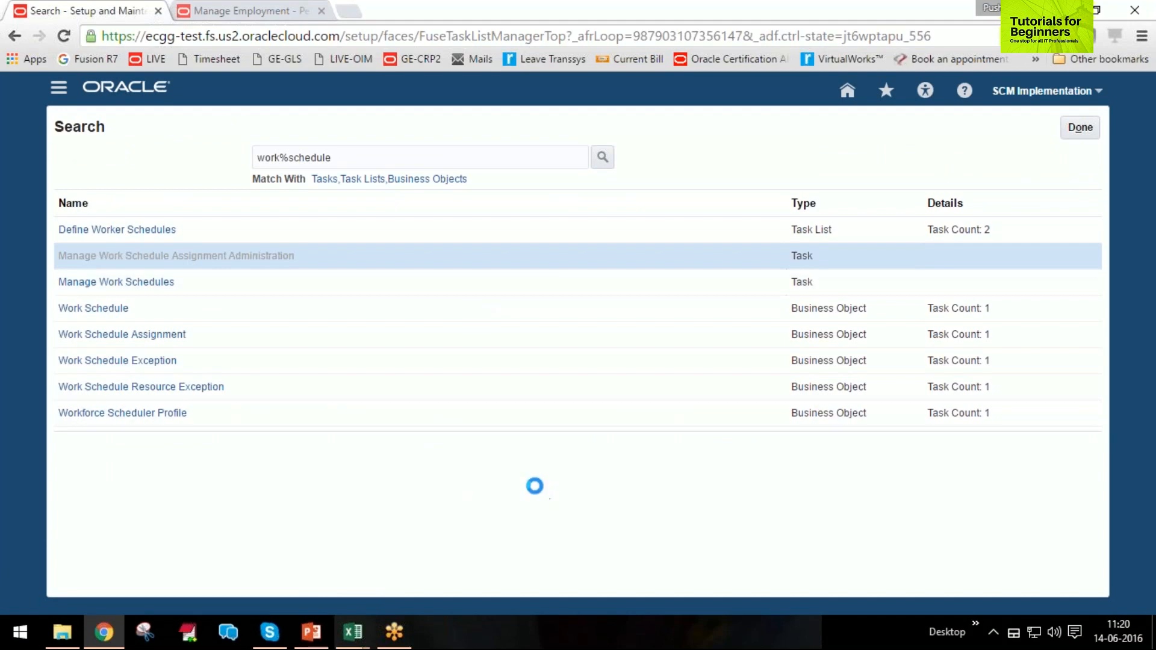
pyautogui.click(258, 207)
pyautogui.write('UAE')
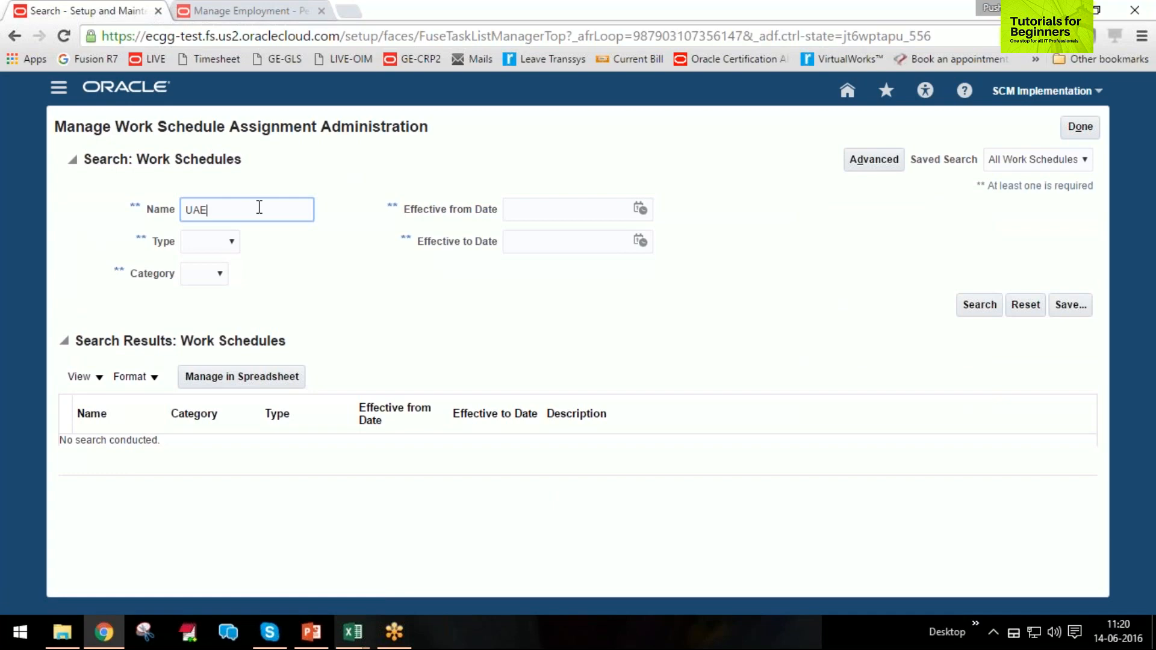
pyautogui.press('Return')
pyautogui.click(112, 447)
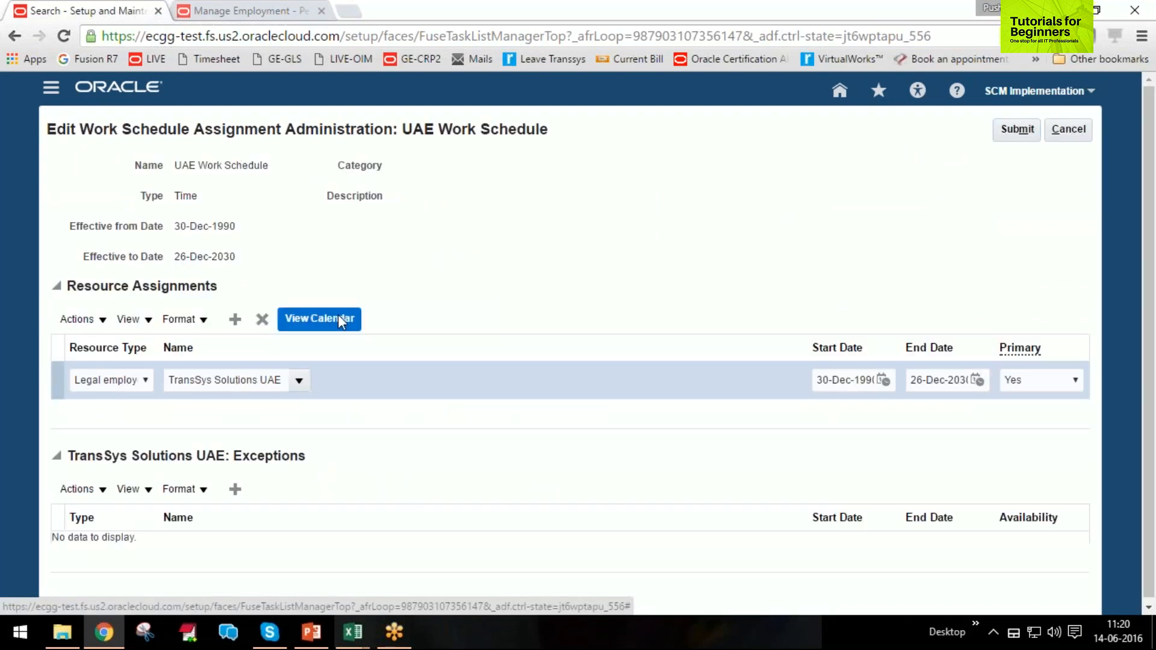
# View the TransSys Solutions UAE availability calendar for today's date in the day, week and list views.
pyautogui.click(340, 321)
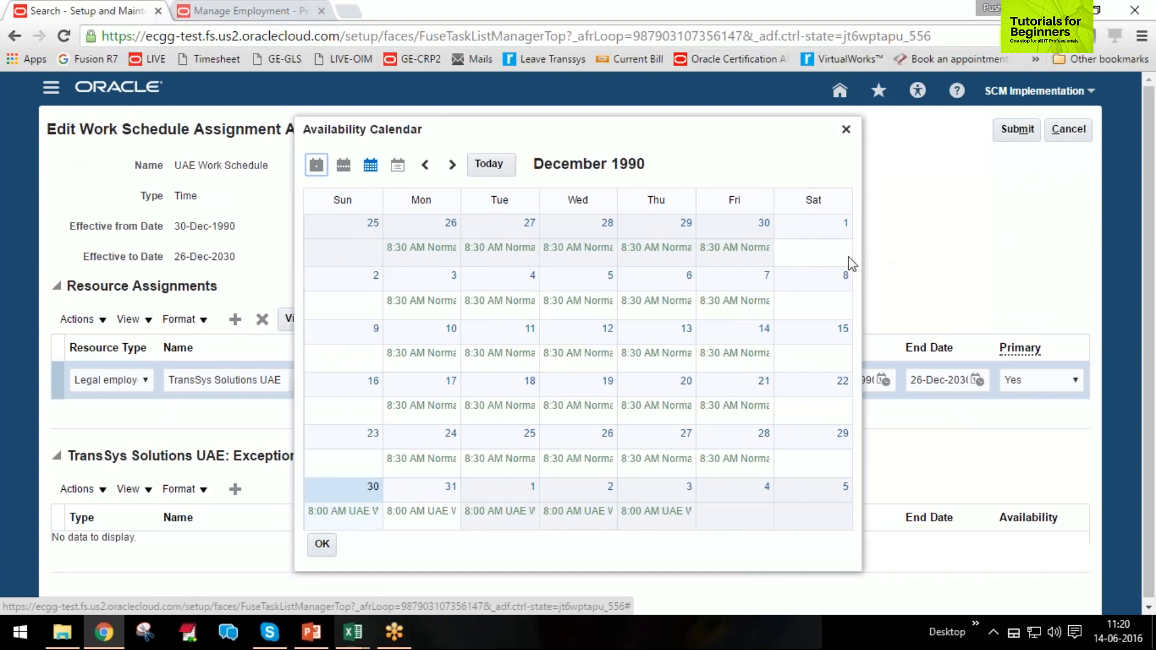
pyautogui.click(827, 220)
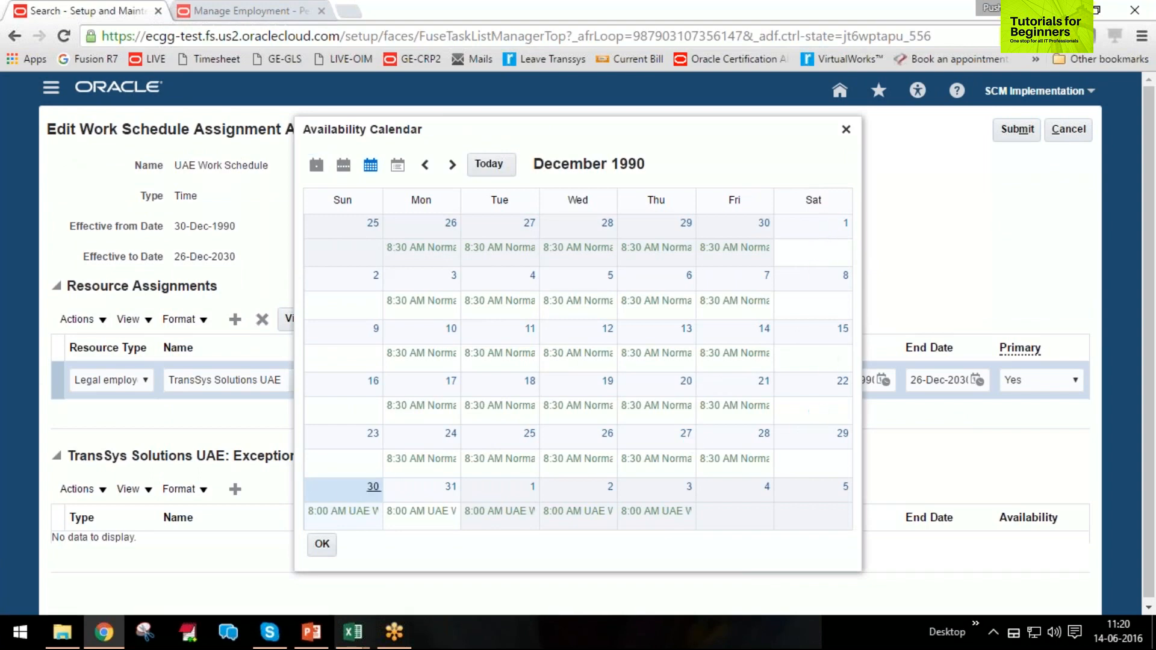
pyautogui.click(373, 488)
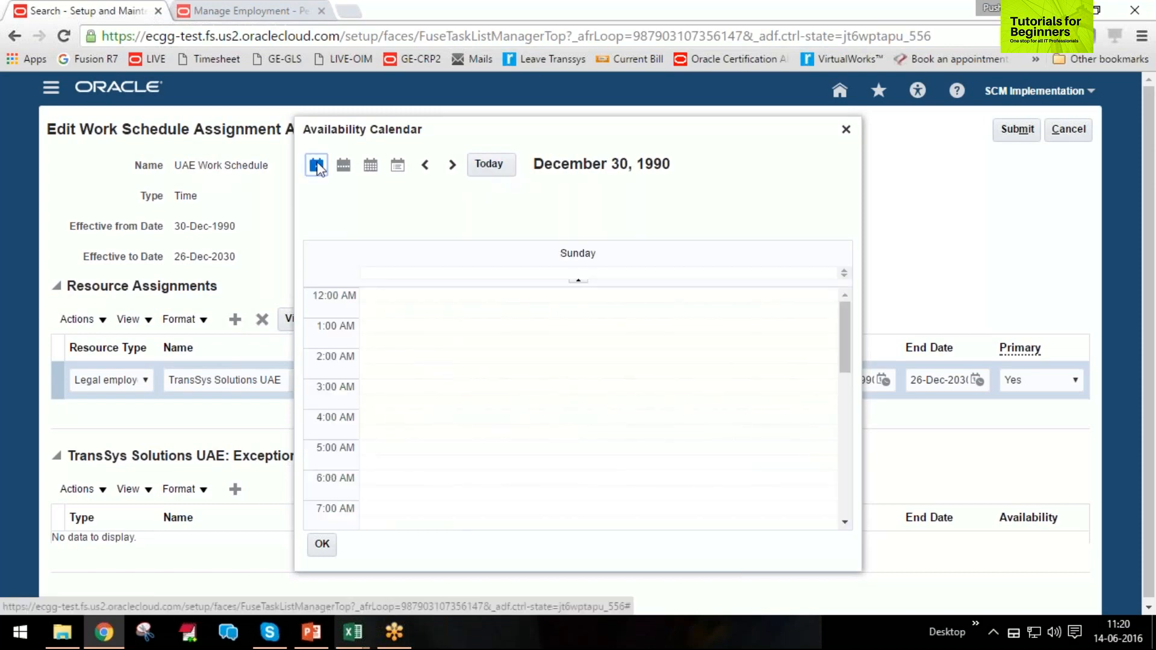
pyautogui.click(487, 166)
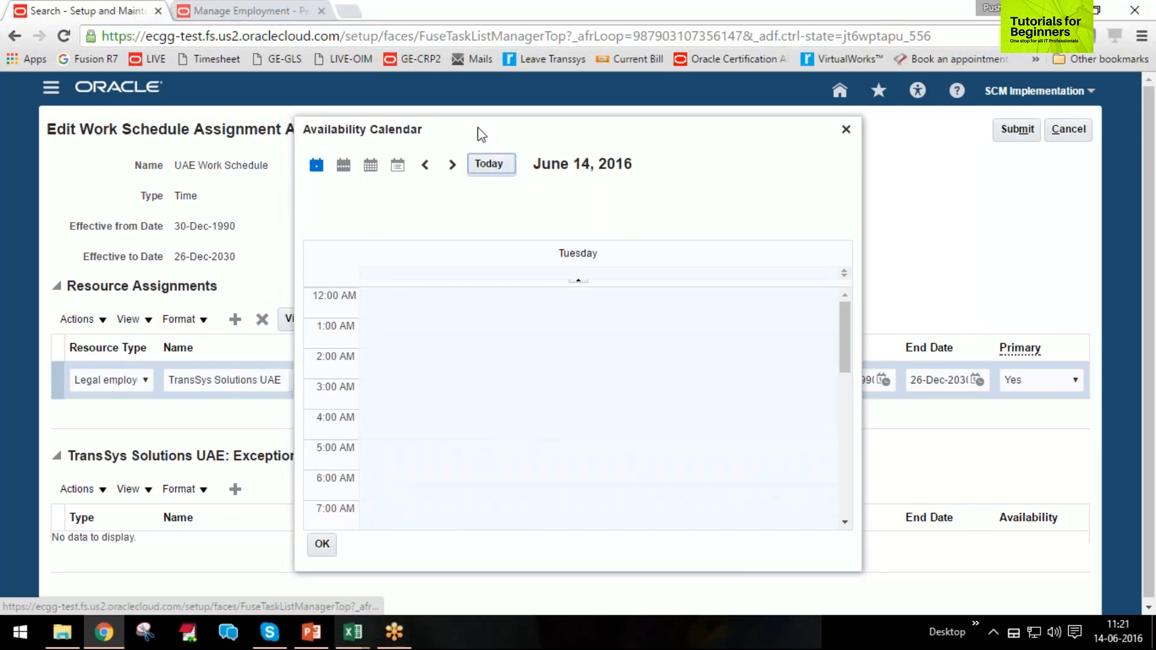
pyautogui.click(343, 168)
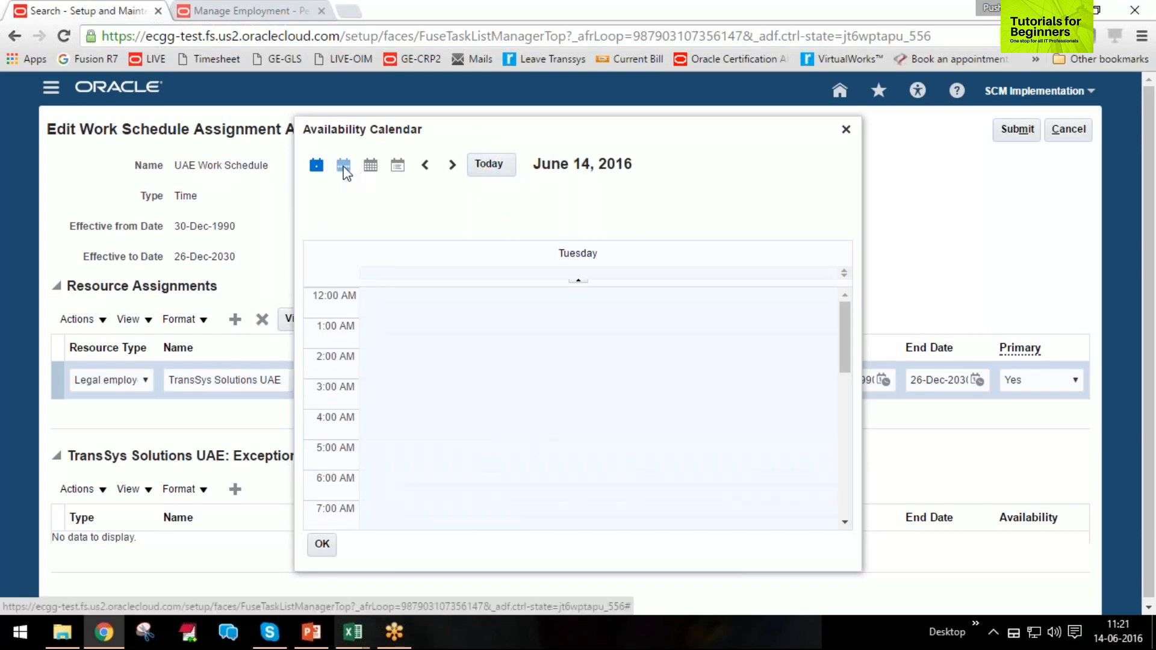
pyautogui.click(371, 168)
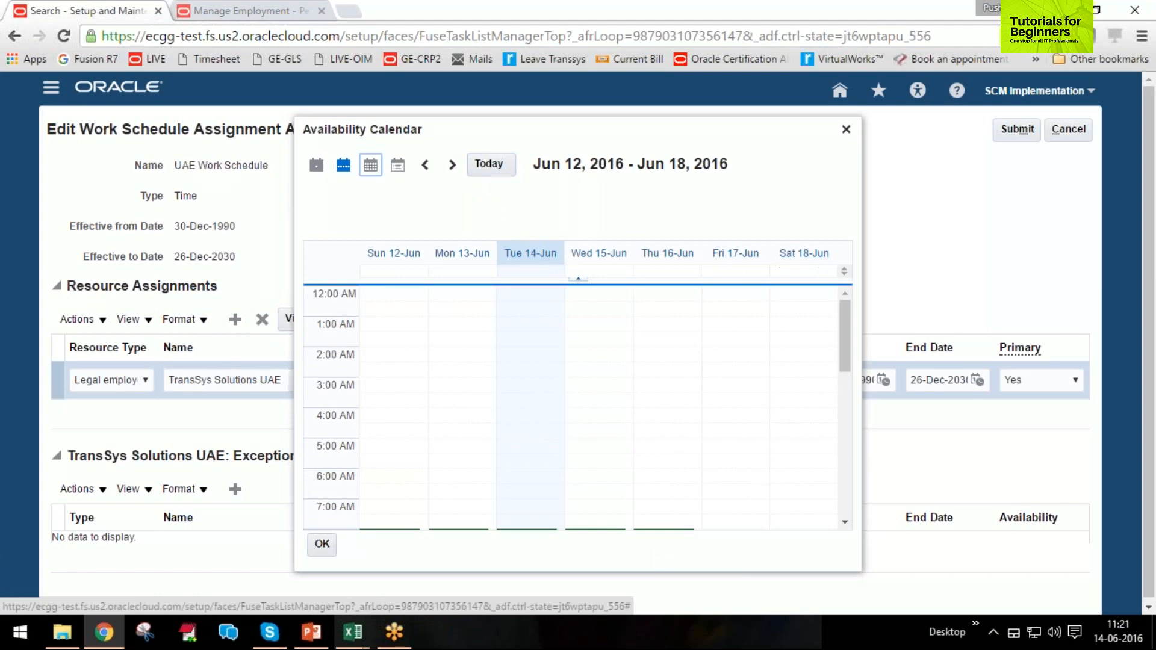
pyautogui.click(397, 164)
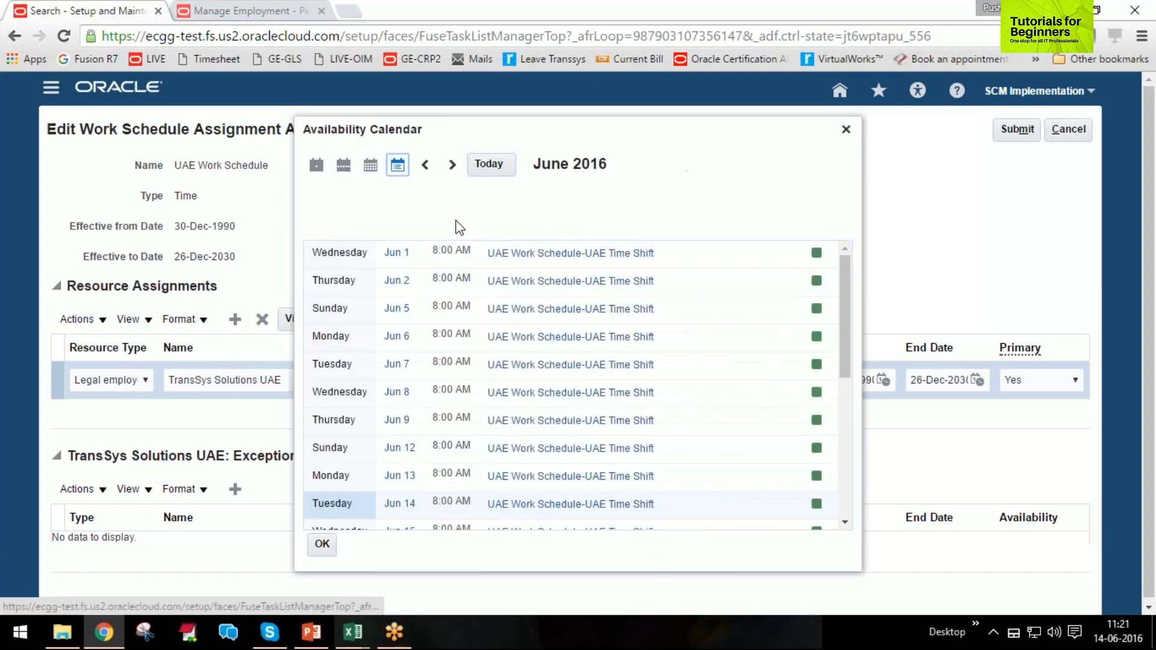
# Review the June 2016 availability list through Thursday, Jun 30, and close the calendar and the work schedule assignment pages.
pyautogui.scroll(-2, 703, 413)
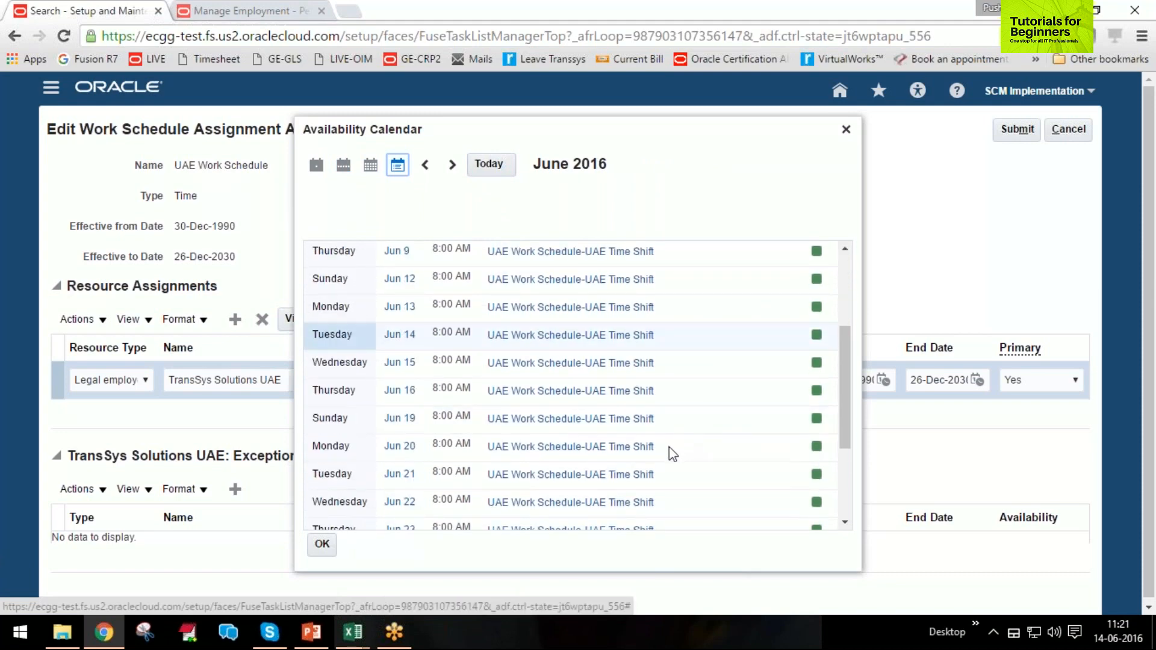
pyautogui.scroll(-4, 687, 444)
pyautogui.scroll(-2, 667, 458)
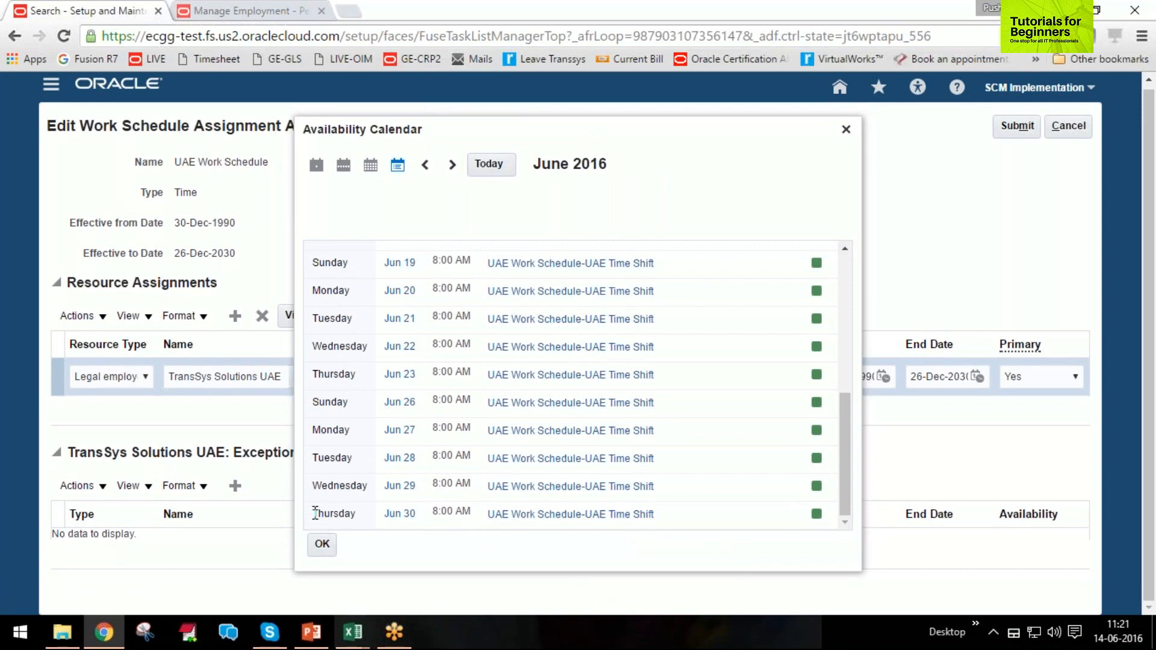
pyautogui.moveTo(317, 513); pyautogui.dragTo(833, 514)
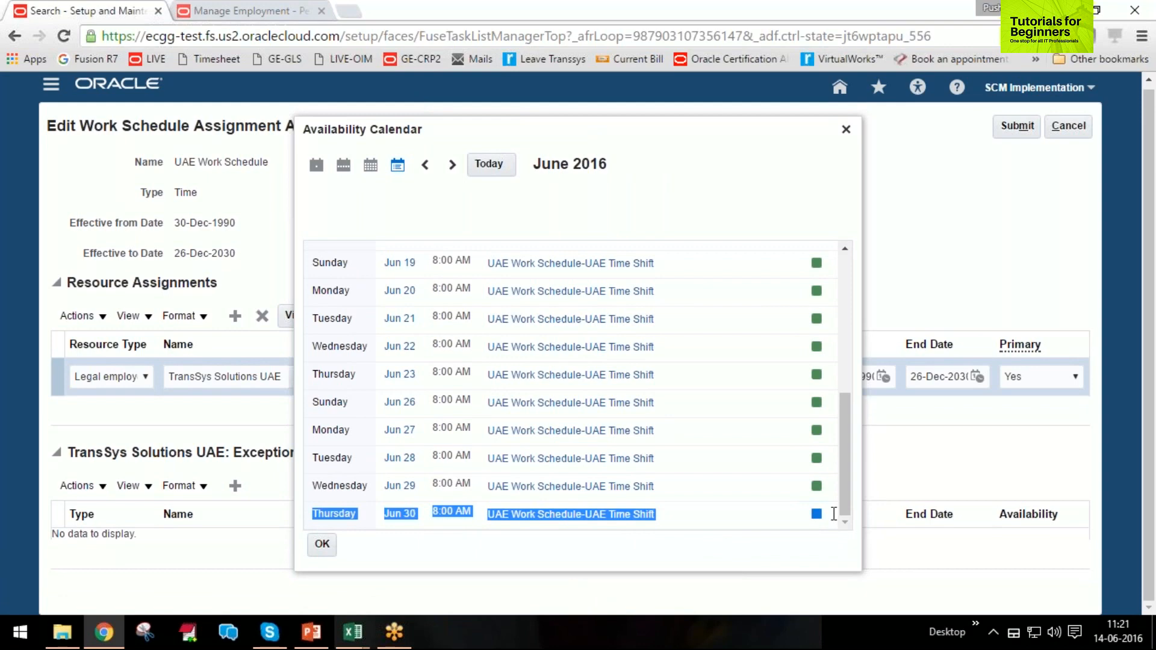
pyautogui.click(846, 130)
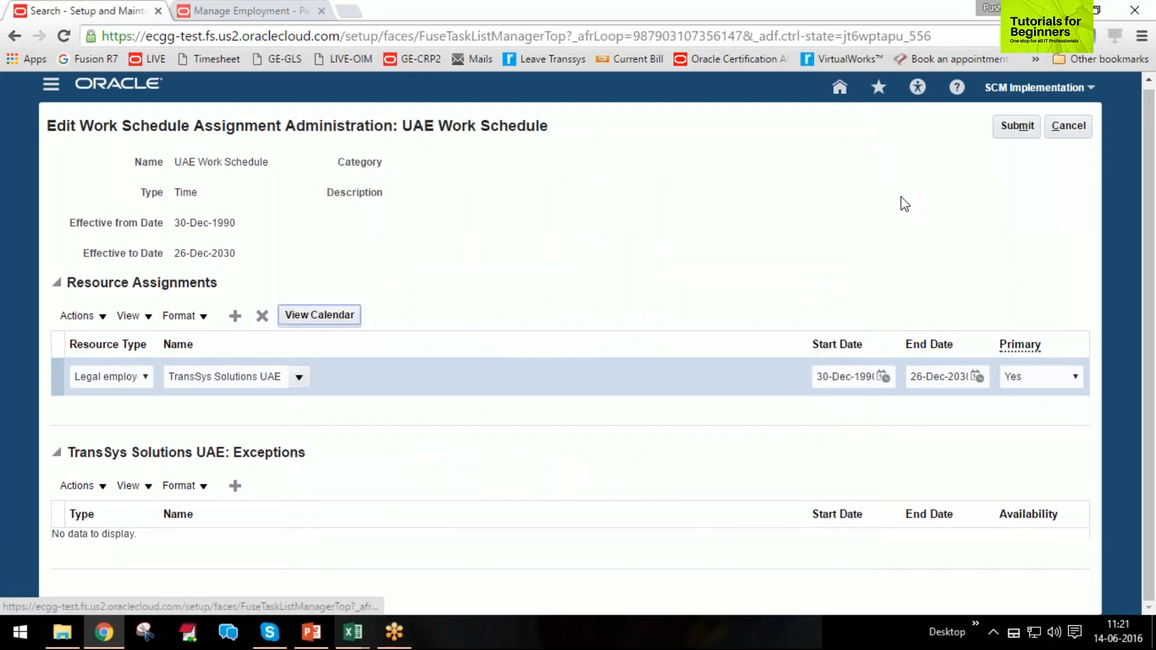
pyautogui.click(1068, 127)
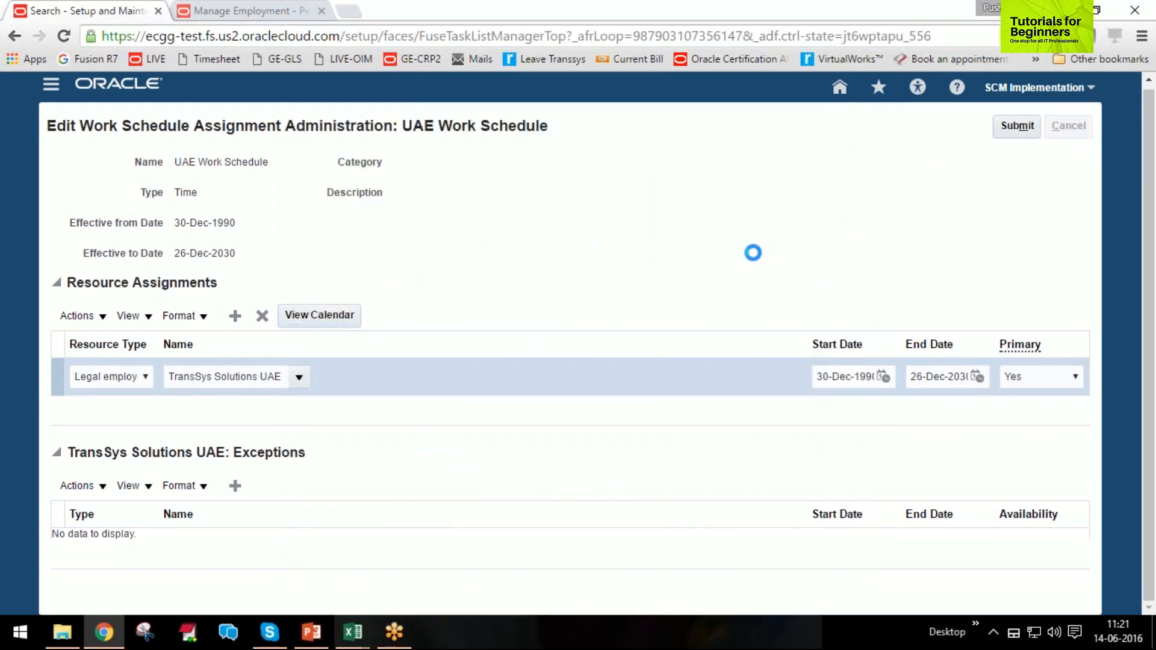
pyautogui.click(1088, 129)
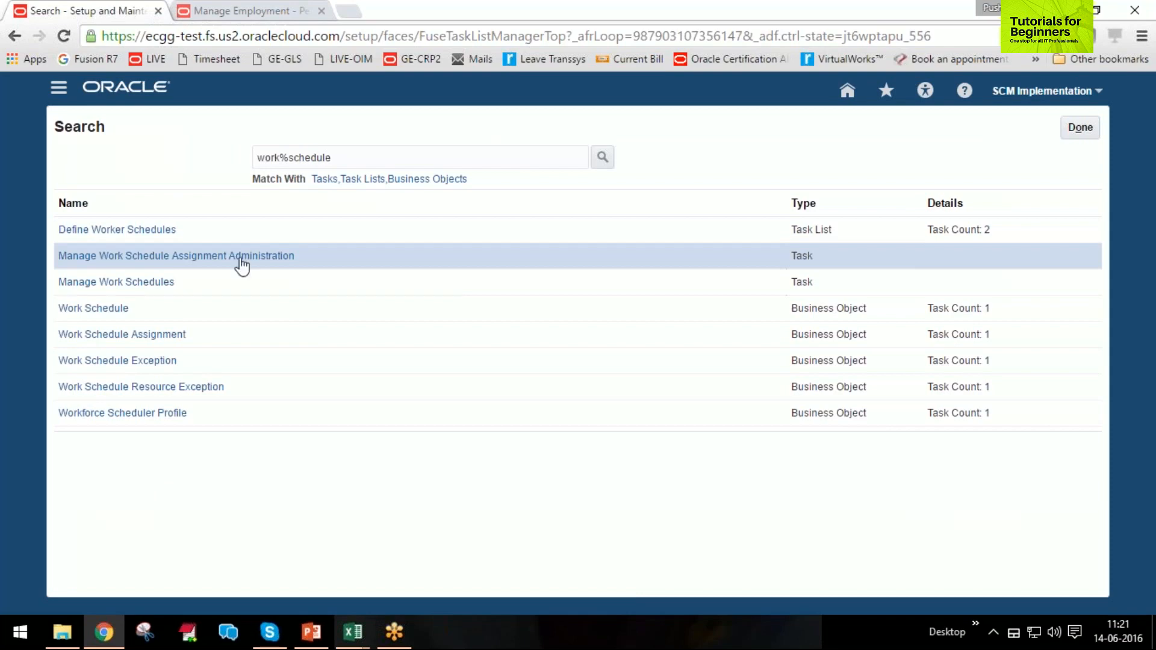
# Open Manage Work Schedules, search for schedules named UAE and open UAE Work Schedule.
pyautogui.click(116, 282)
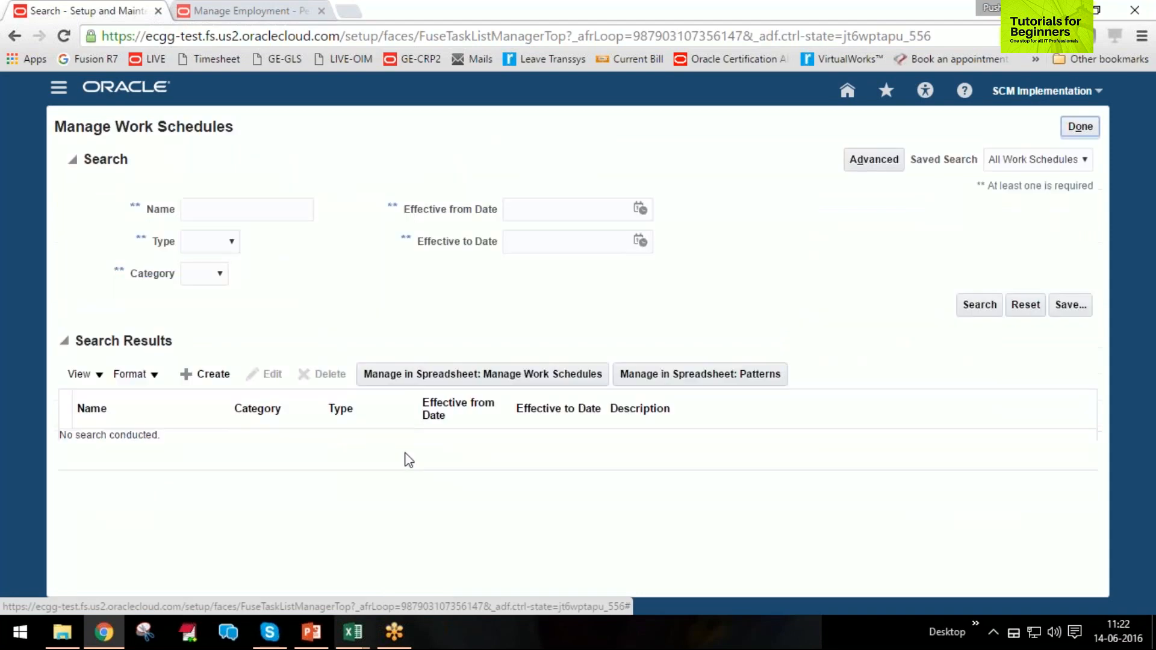
pyautogui.click(232, 211)
pyautogui.write('UAE')
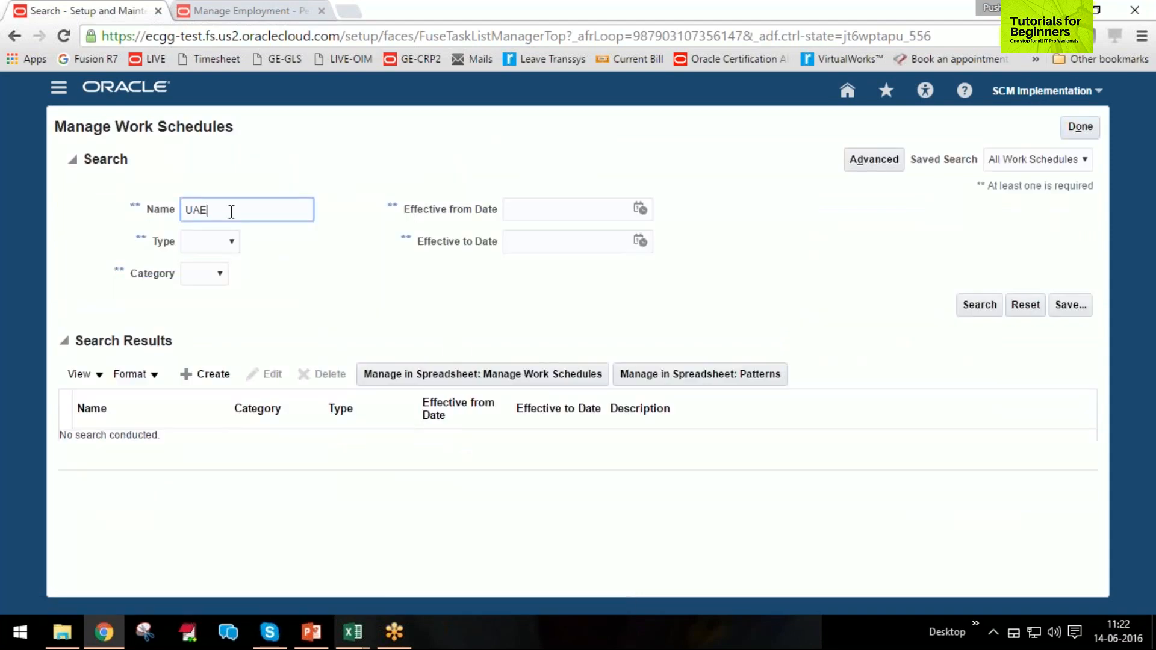
pyautogui.press('Return')
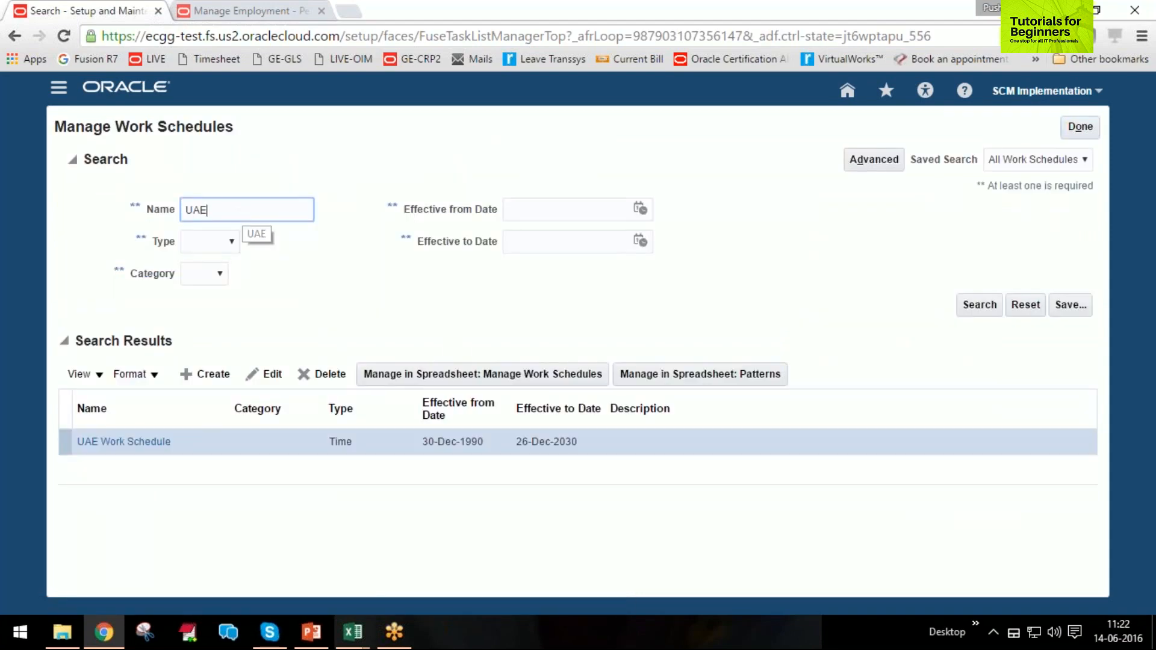
pyautogui.click(124, 442)
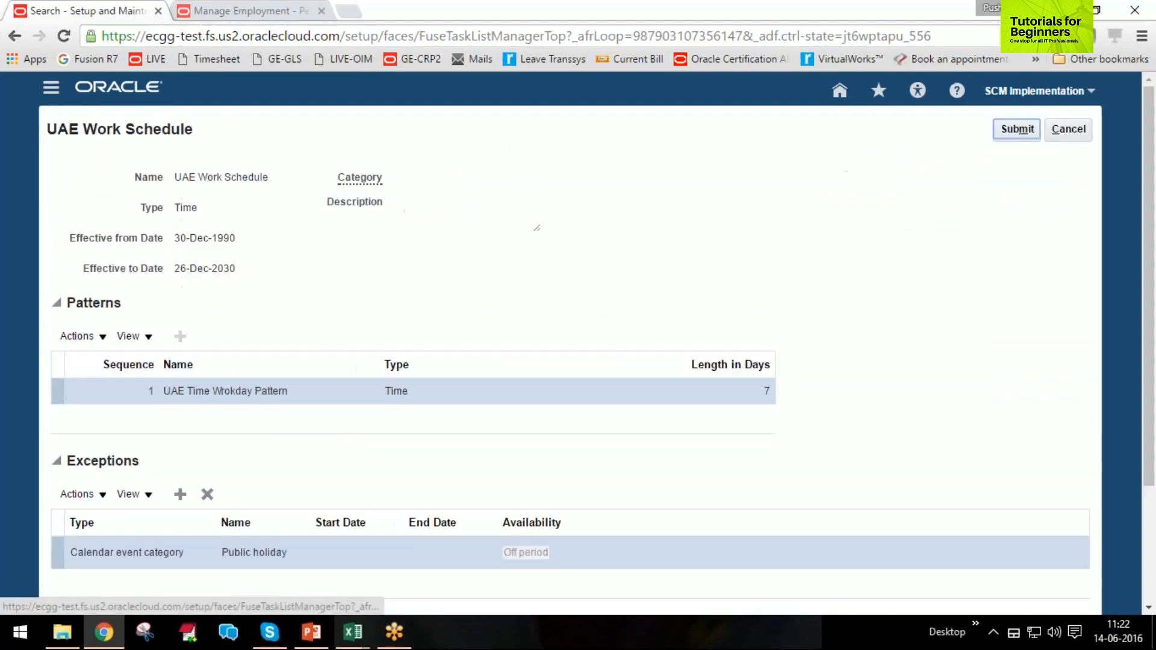
# Review the schedule's patterns, exceptions and eligibility profiles, and leave it and Manage Work Schedules without saving changes.
pyautogui.scroll(-3, 474, 487)
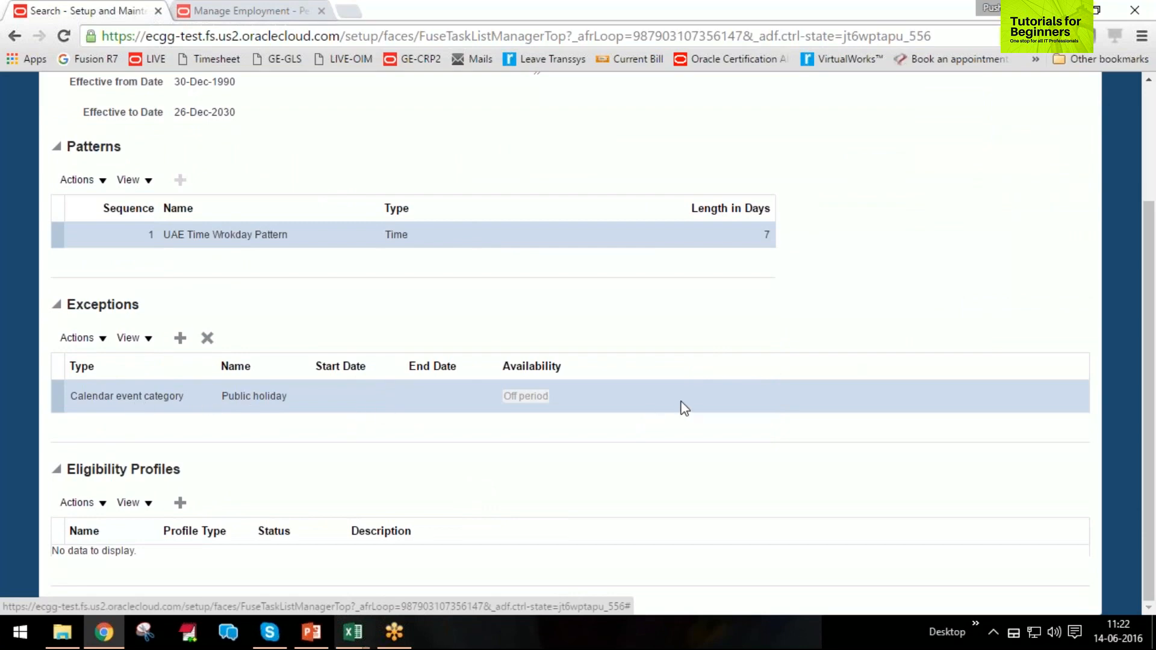
pyautogui.scroll(3, 679, 414)
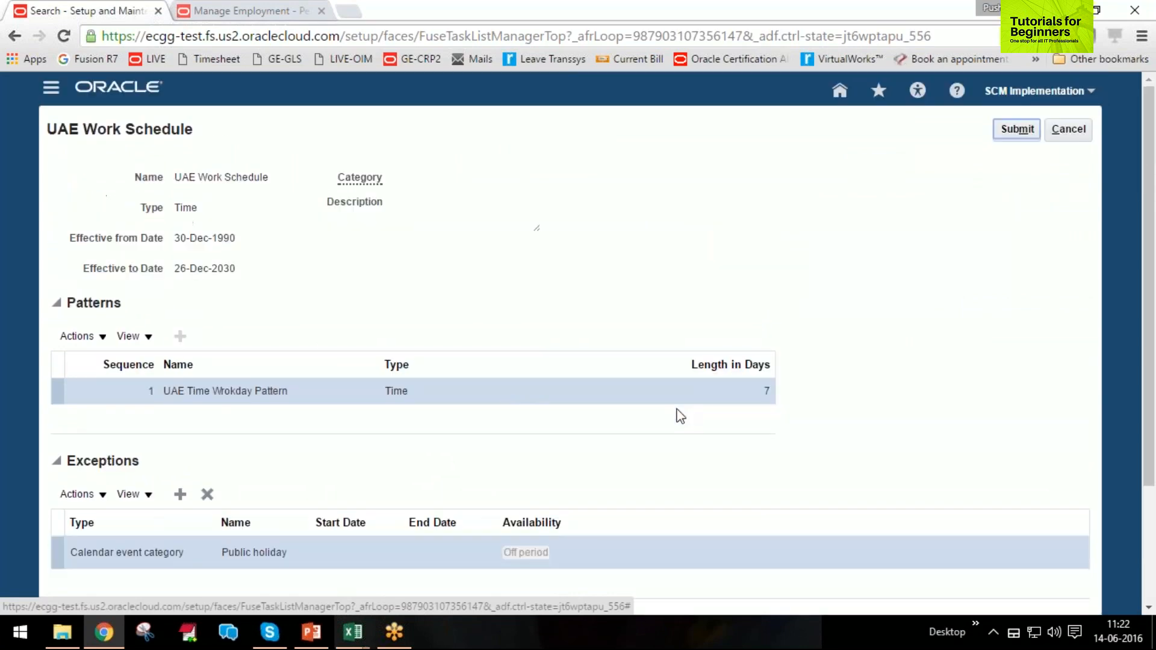
pyautogui.click(1067, 136)
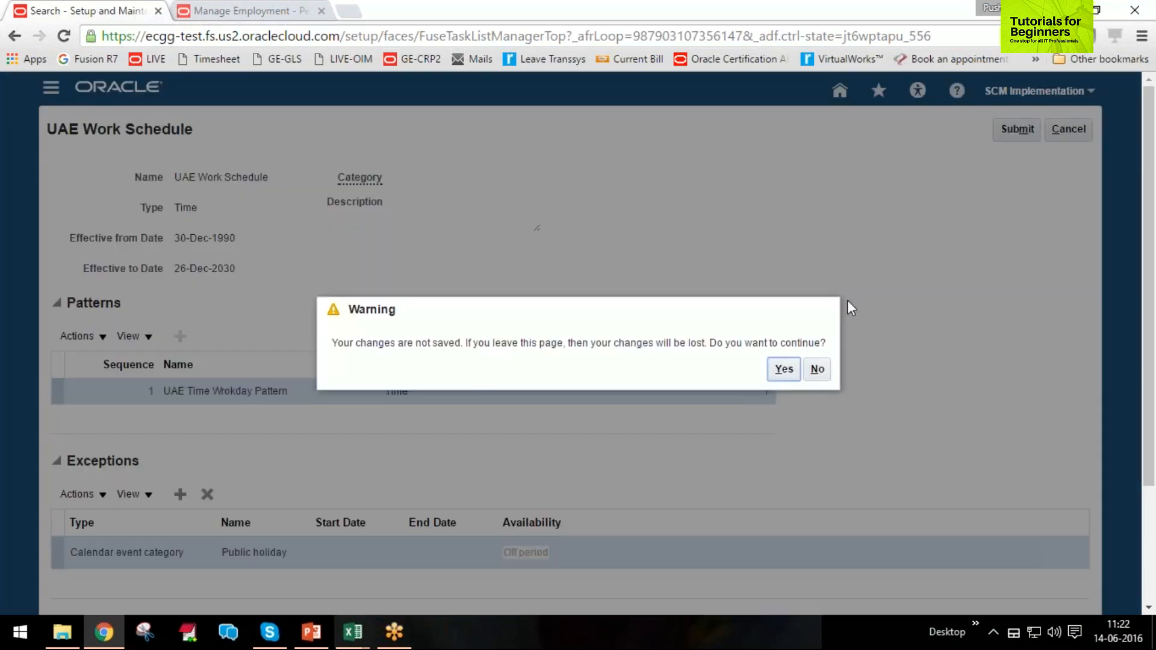
pyautogui.click(784, 369)
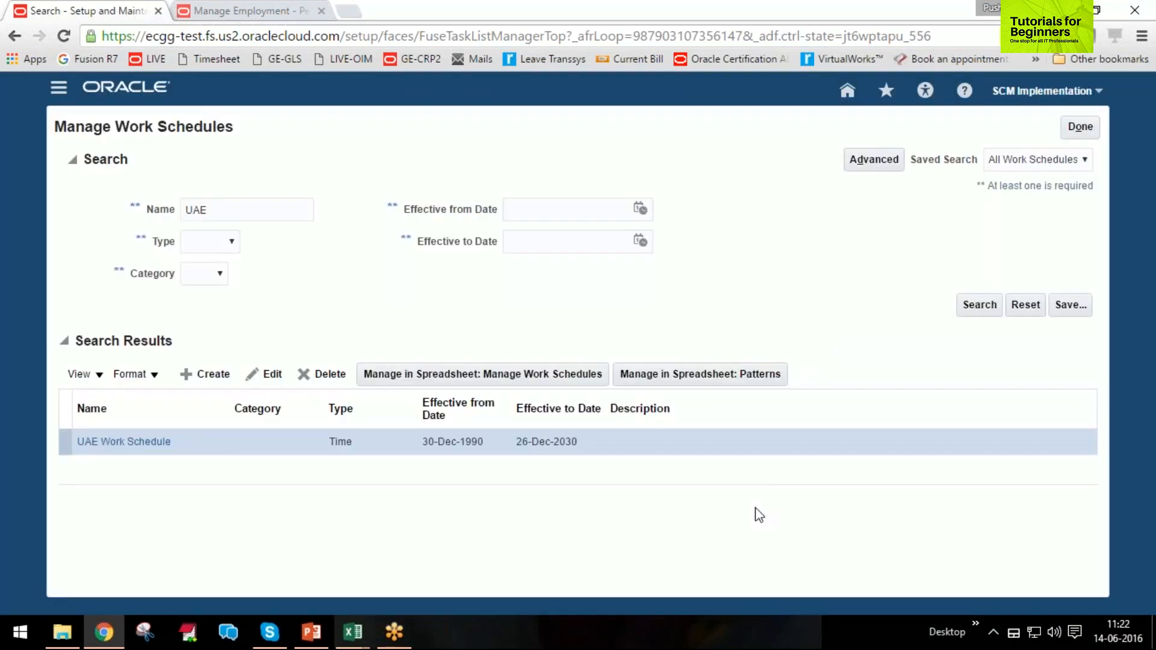
pyautogui.click(1080, 126)
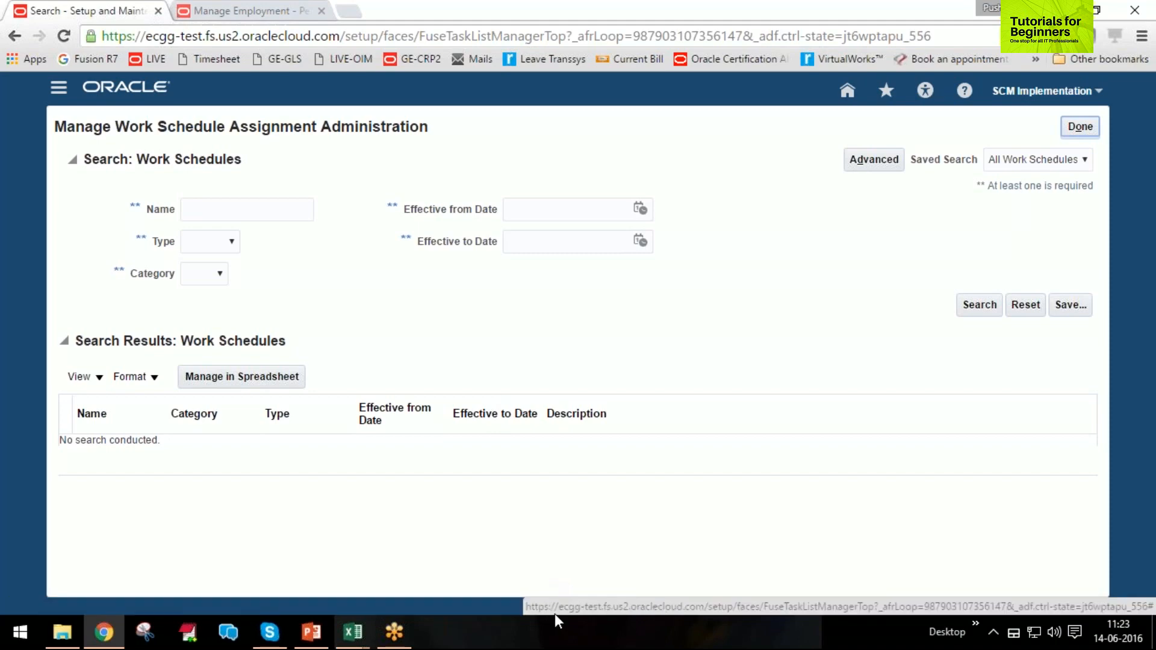
# Search Manage Work Schedule Assignment Administration for work schedules named UAE.
pyautogui.click(281, 209)
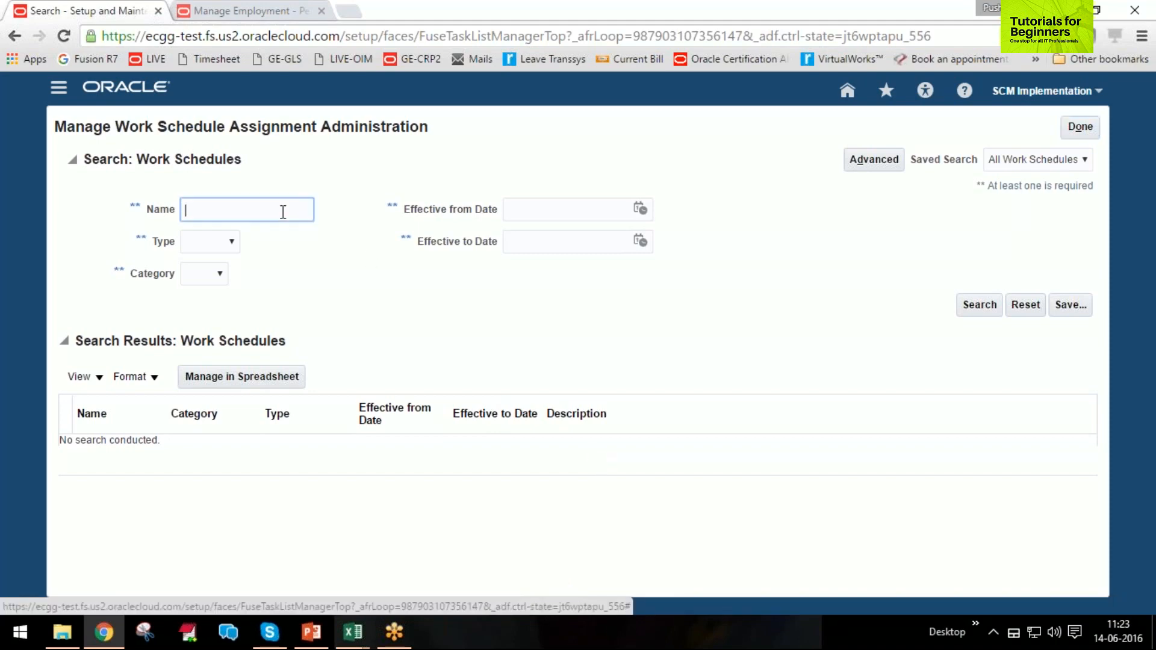
pyautogui.write('UAE')
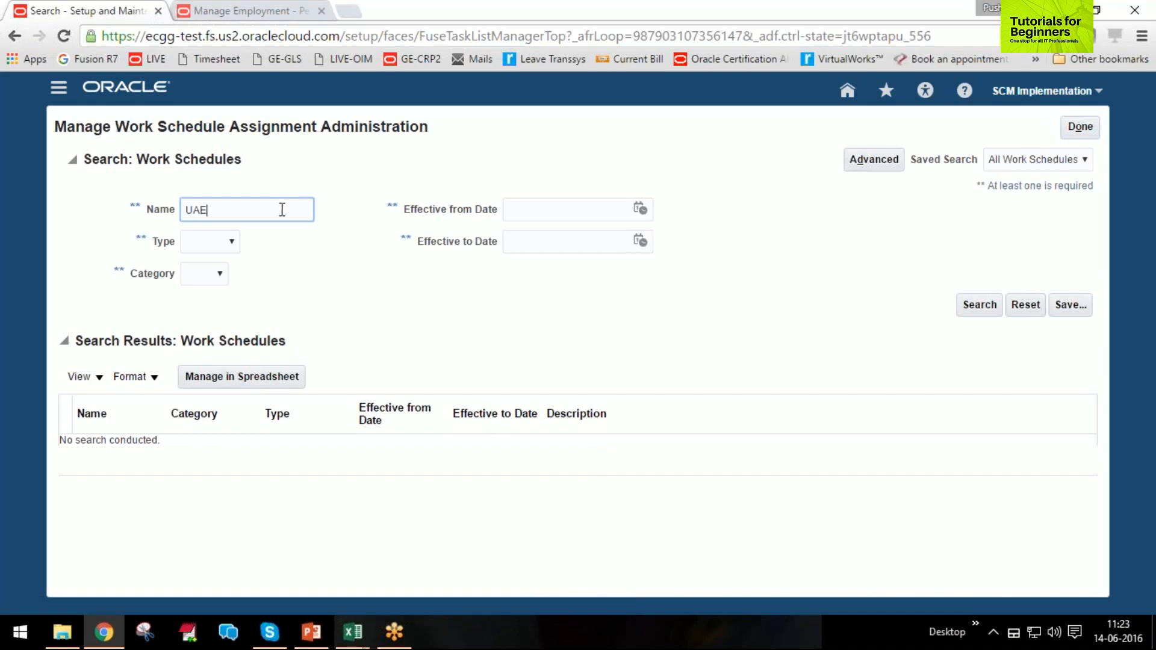
pyautogui.press('Return')
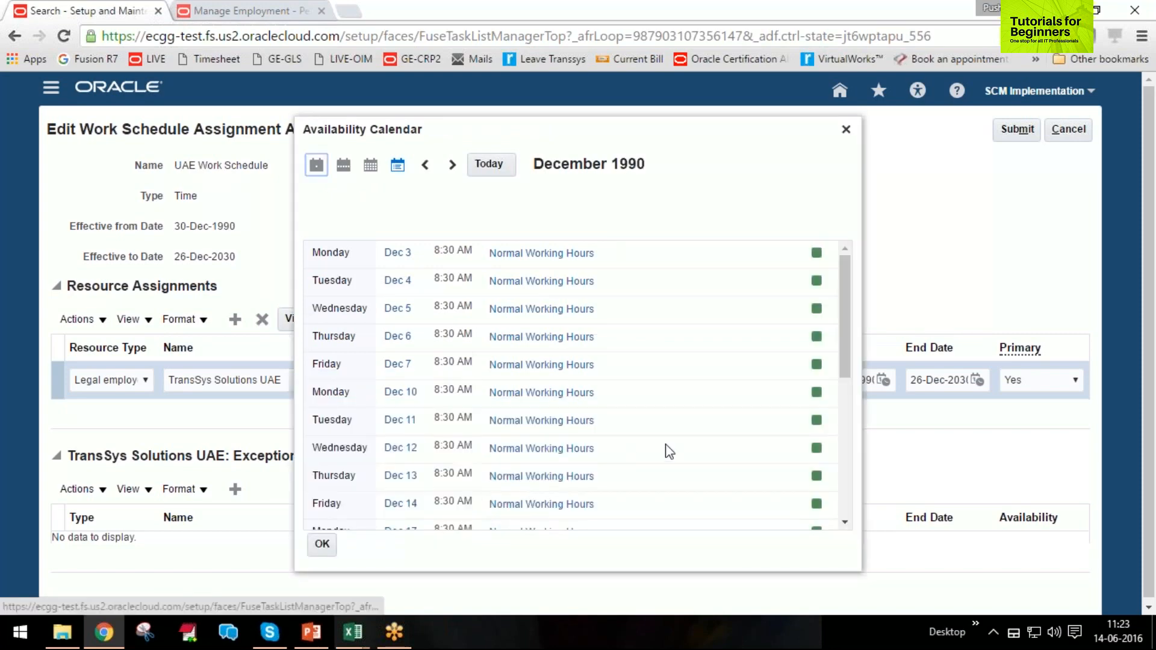
# Check today's month to its end in the TransSys Solutions UAE availability calendar, and close the calendar and the assignment without submitting.
pyautogui.scroll(-4, 607, 447)
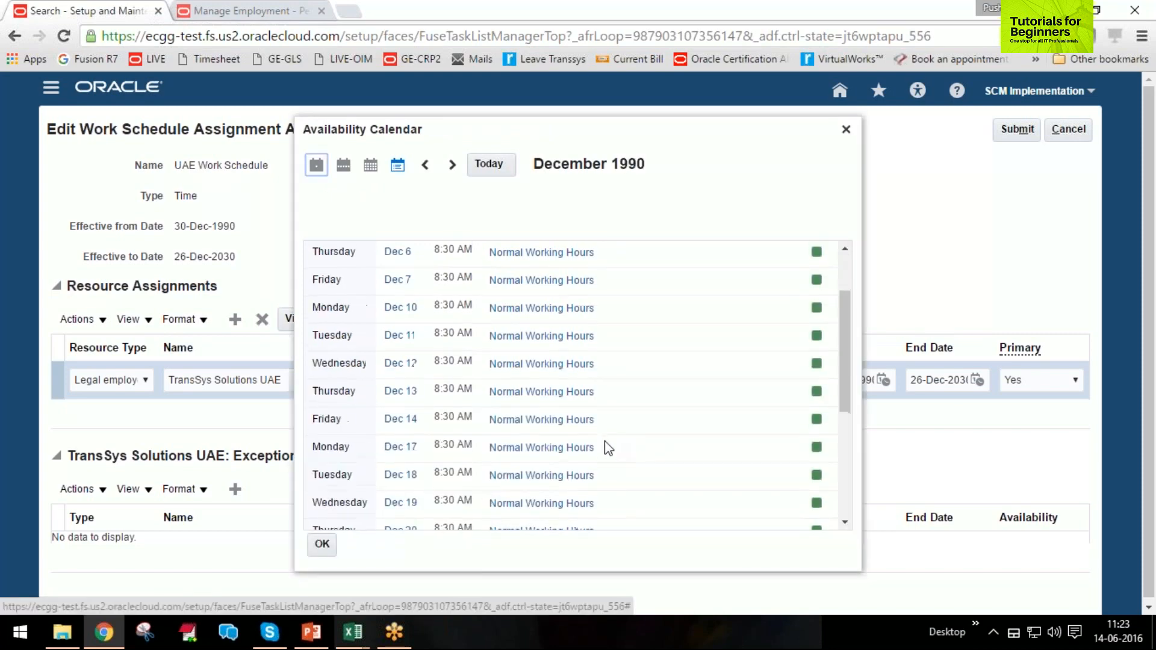
pyautogui.click(503, 171)
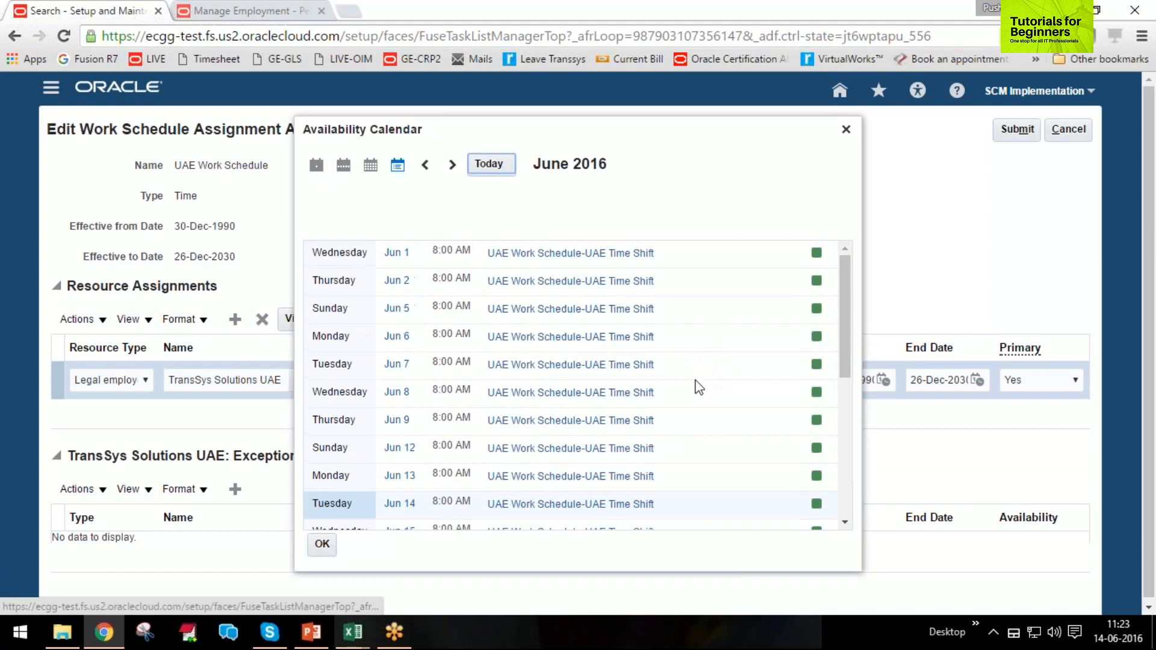
pyautogui.scroll(-6, 699, 387)
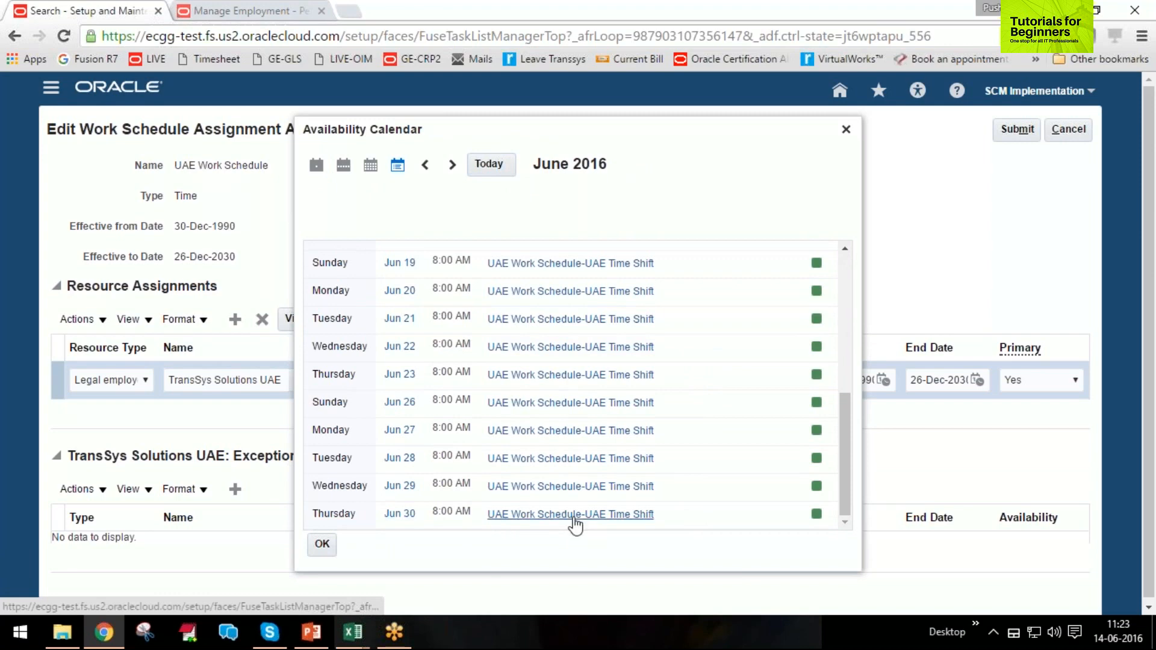
pyautogui.click(330, 546)
pyautogui.click(325, 552)
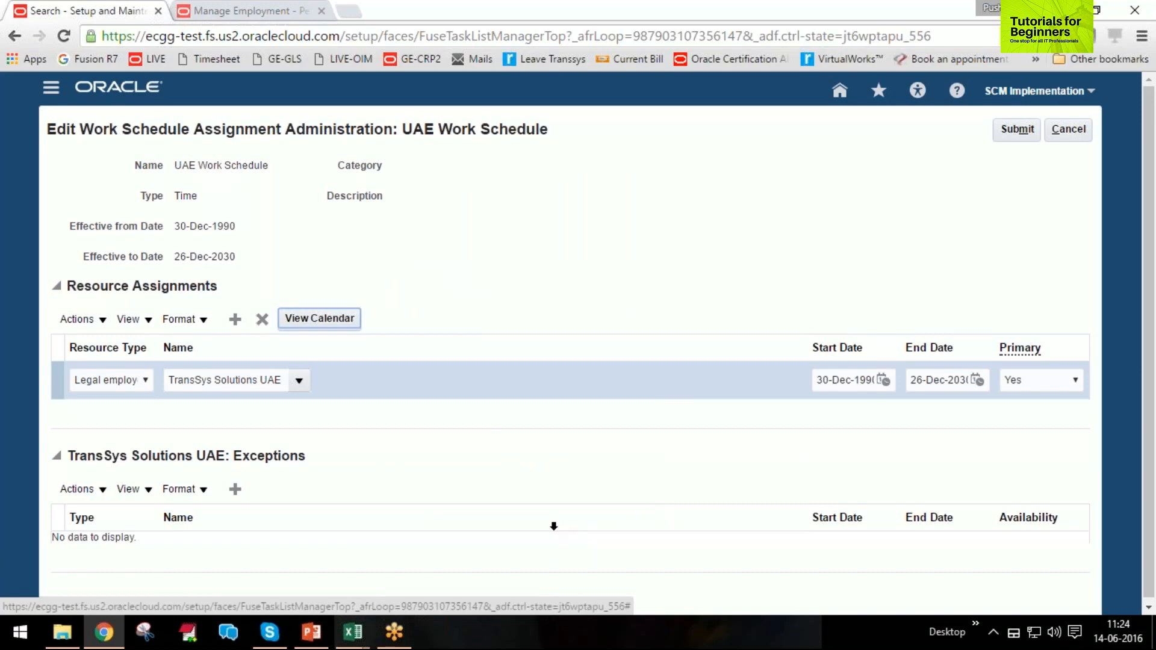
pyautogui.click(1068, 129)
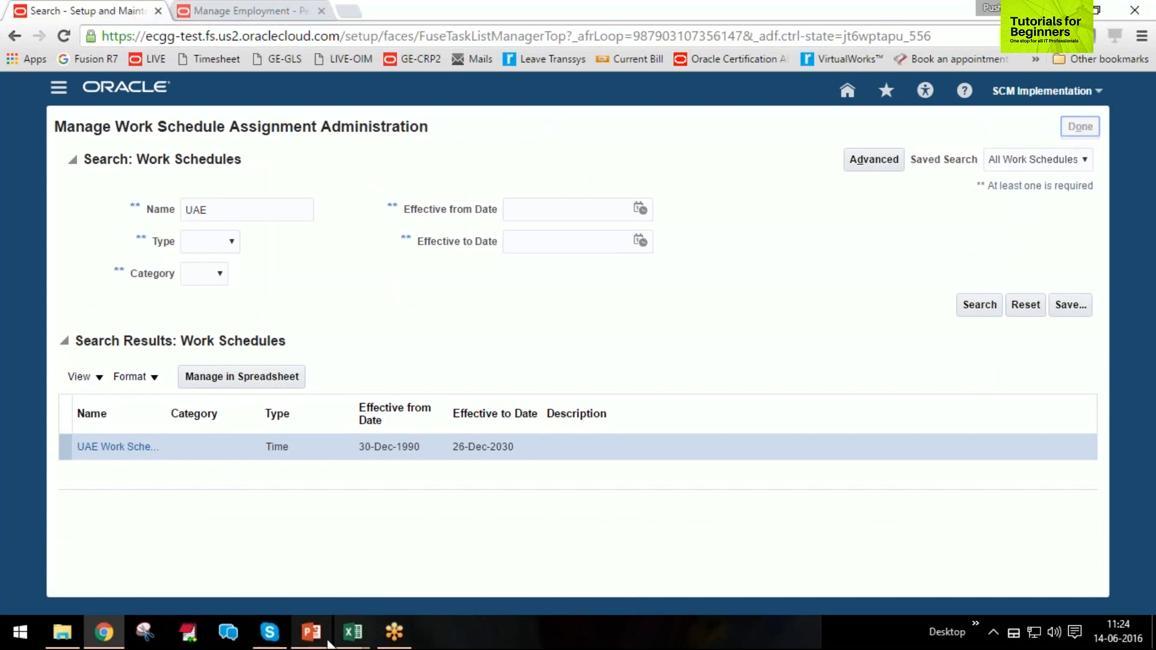
# Check the Absences sheet of Training Agenda in Excel and view the Setup Sequence slide of the Absence Management training presentation in PowerPoint.
pyautogui.click(400, 587)
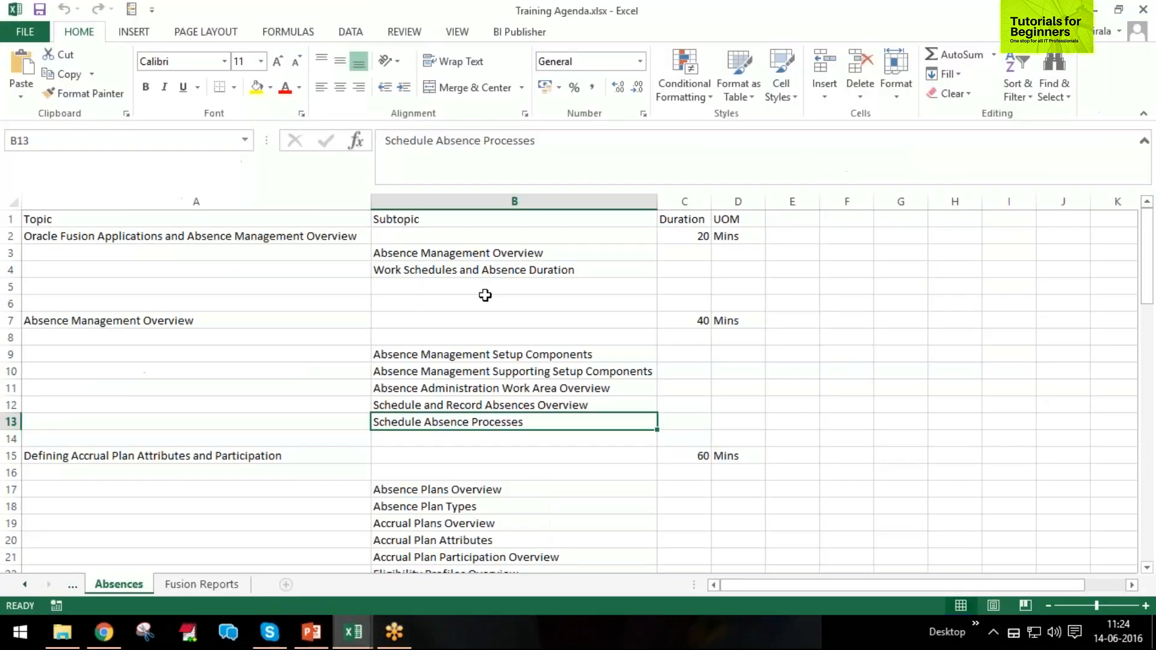
pyautogui.hotkey('alt', 'Tab')
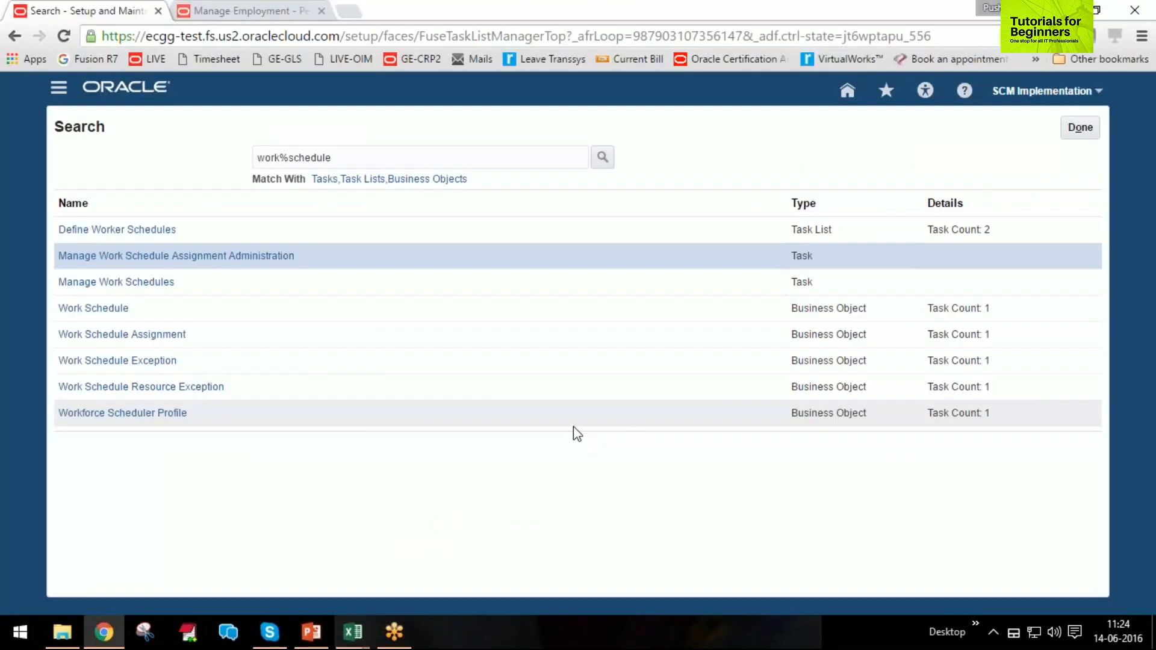
pyautogui.click(311, 632)
pyautogui.scroll(-8, 882, 250)
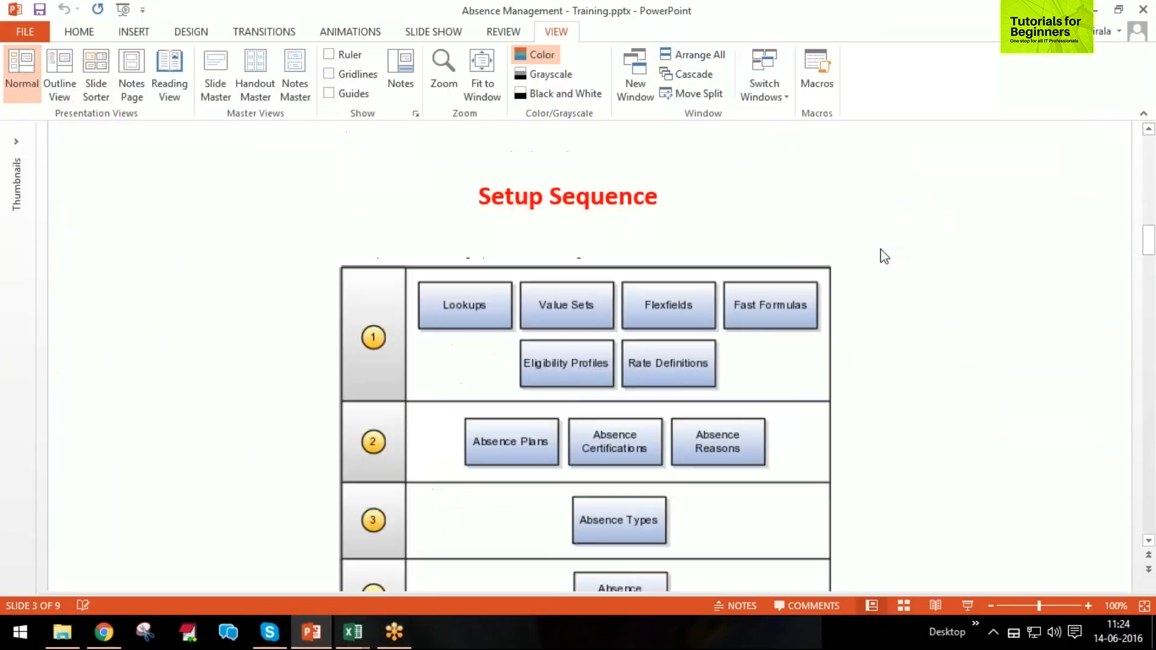
pyautogui.scroll(1, 883, 263)
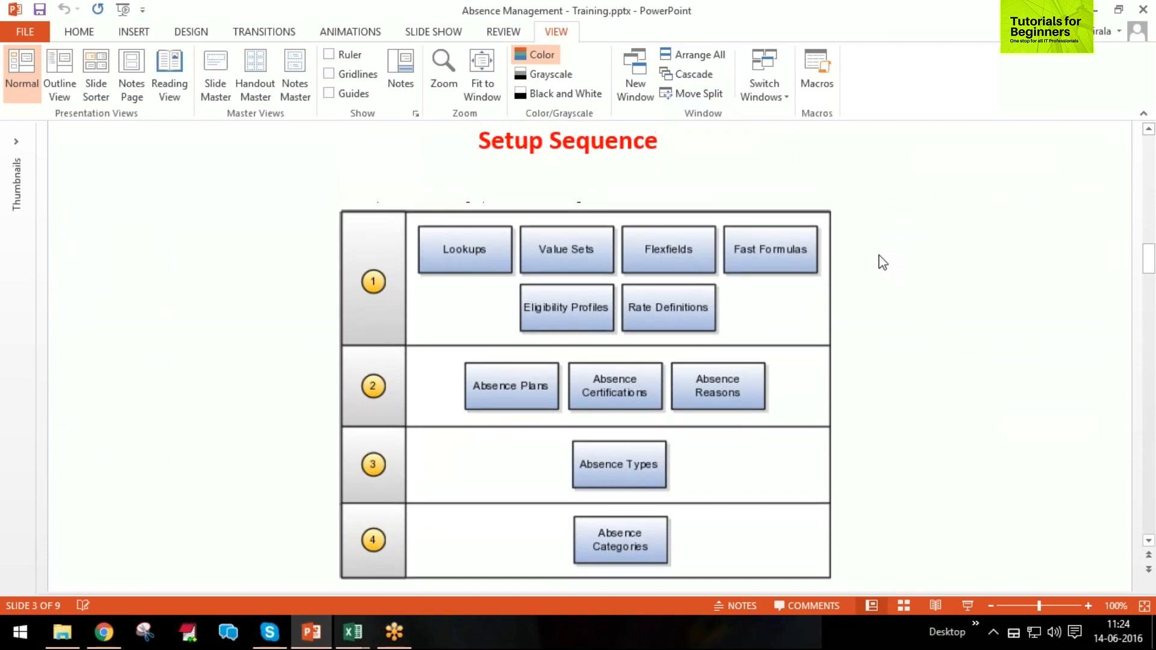
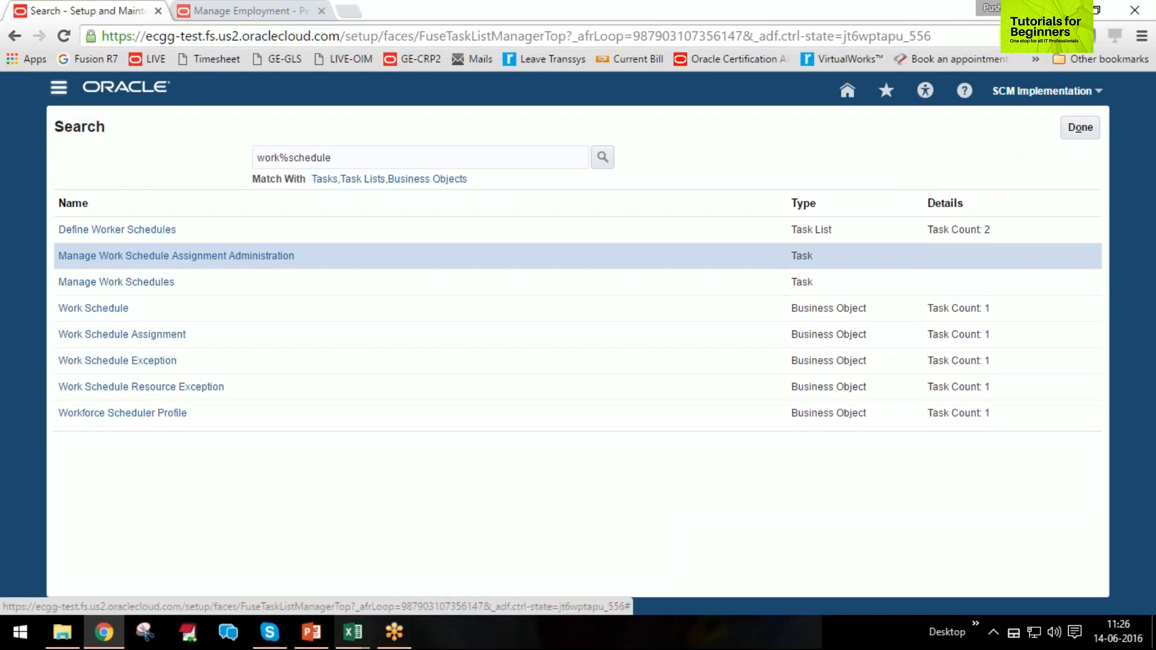
# Go to Absence Administration and open the Manage Eligibility Profiles task.
pyautogui.click(60, 90)
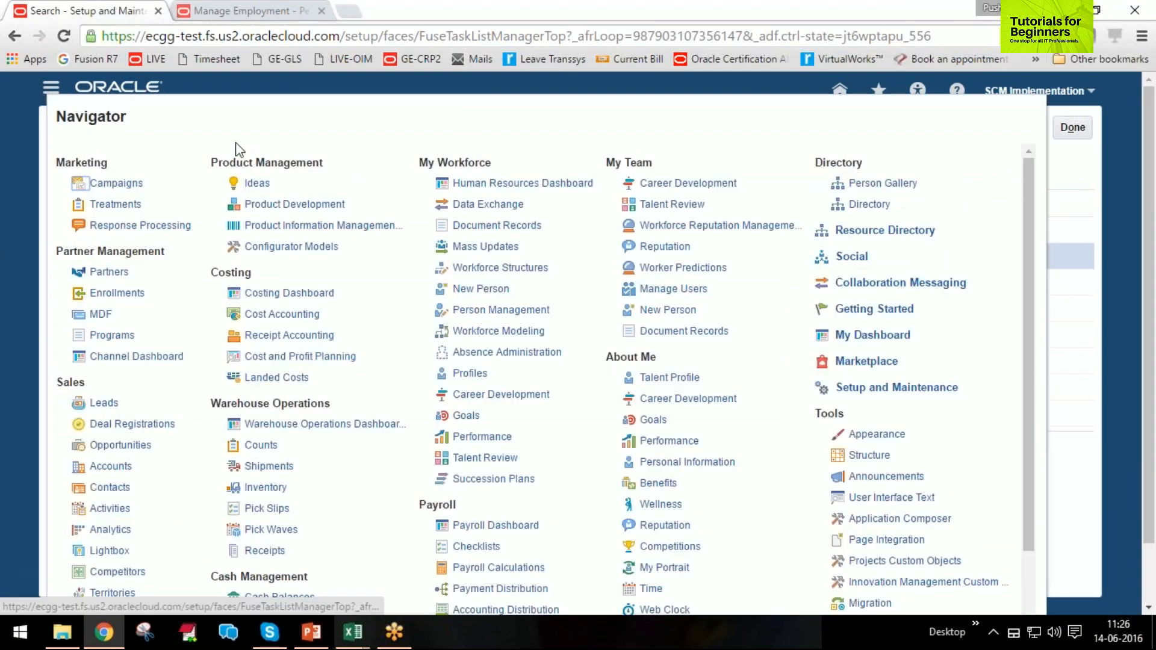
pyautogui.click(502, 355)
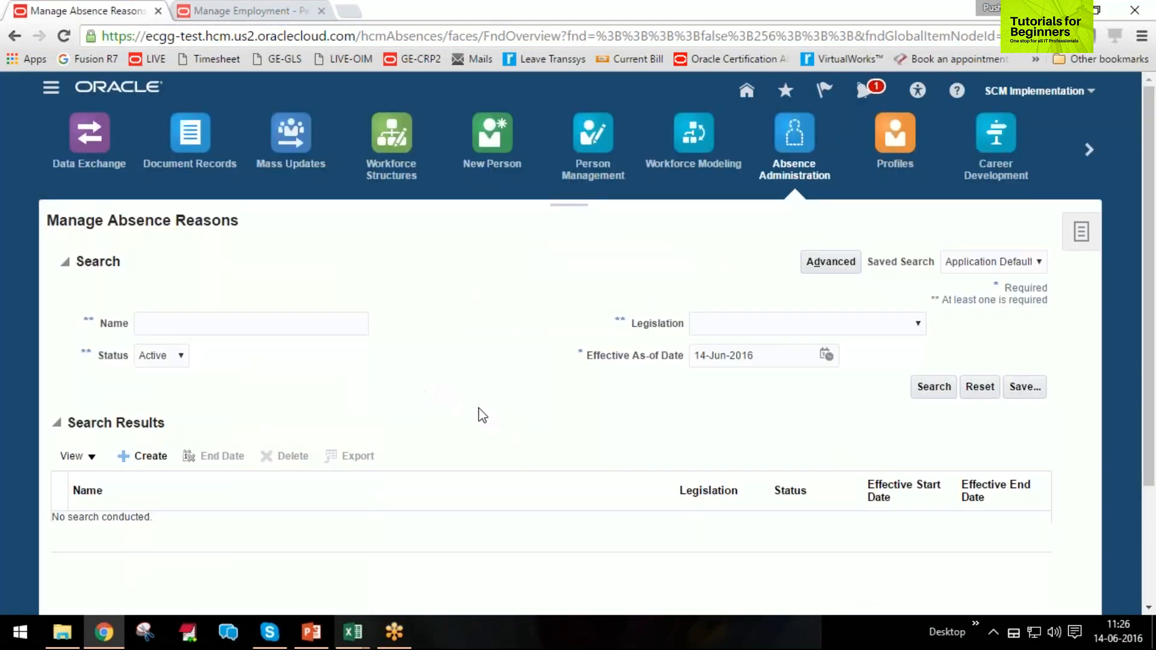
pyautogui.click(1082, 240)
pyautogui.click(1089, 239)
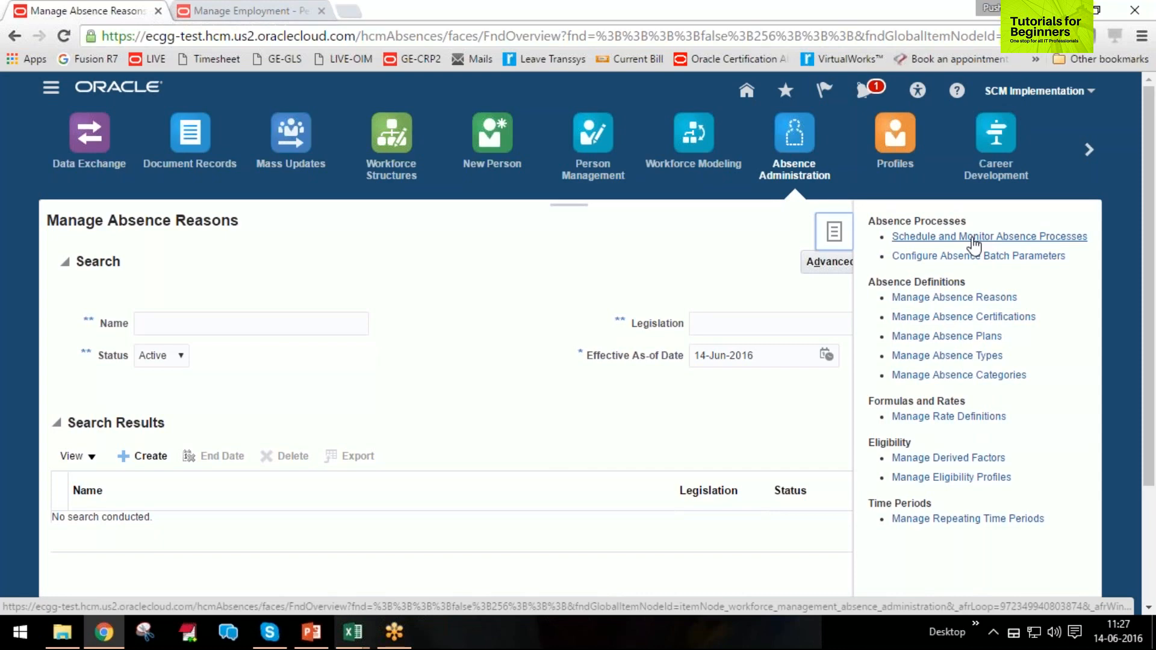
pyautogui.click(1001, 480)
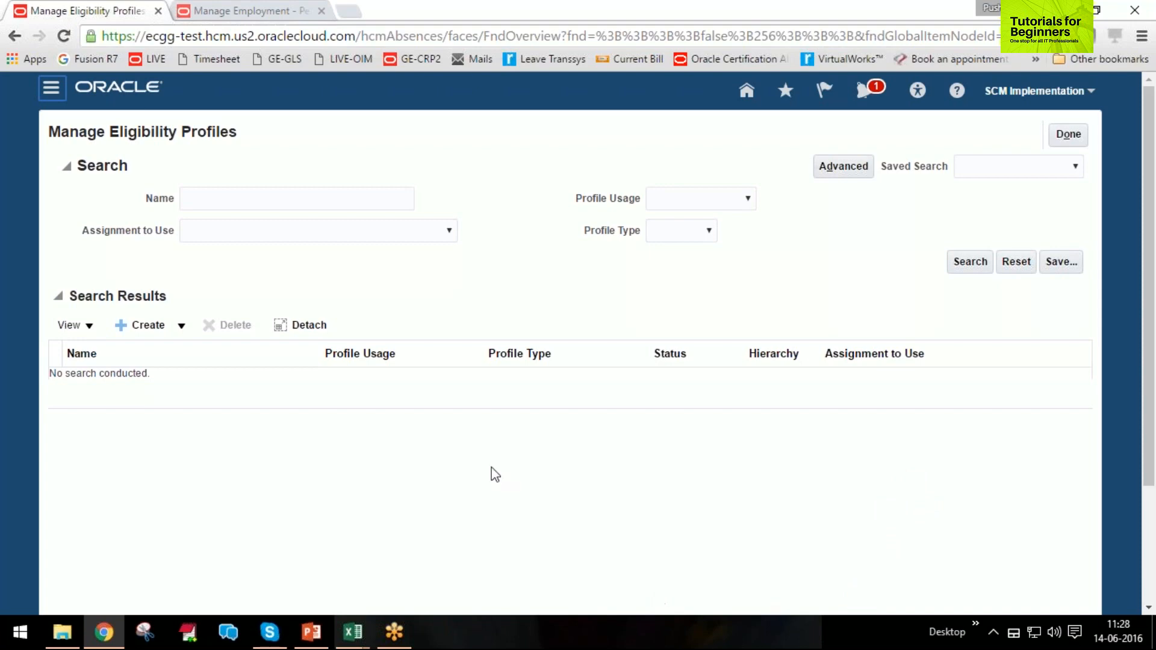
# Start a new participant eligibility profile named Grade Eligibility with profile usage Global.
pyautogui.click(180, 326)
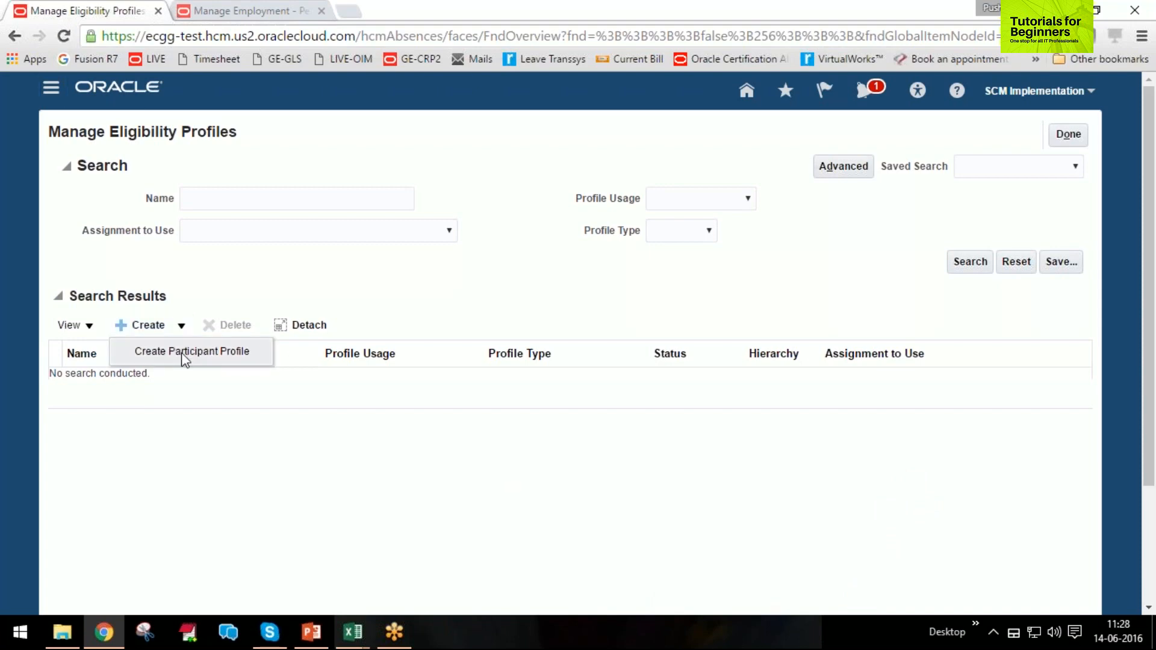
pyautogui.click(182, 352)
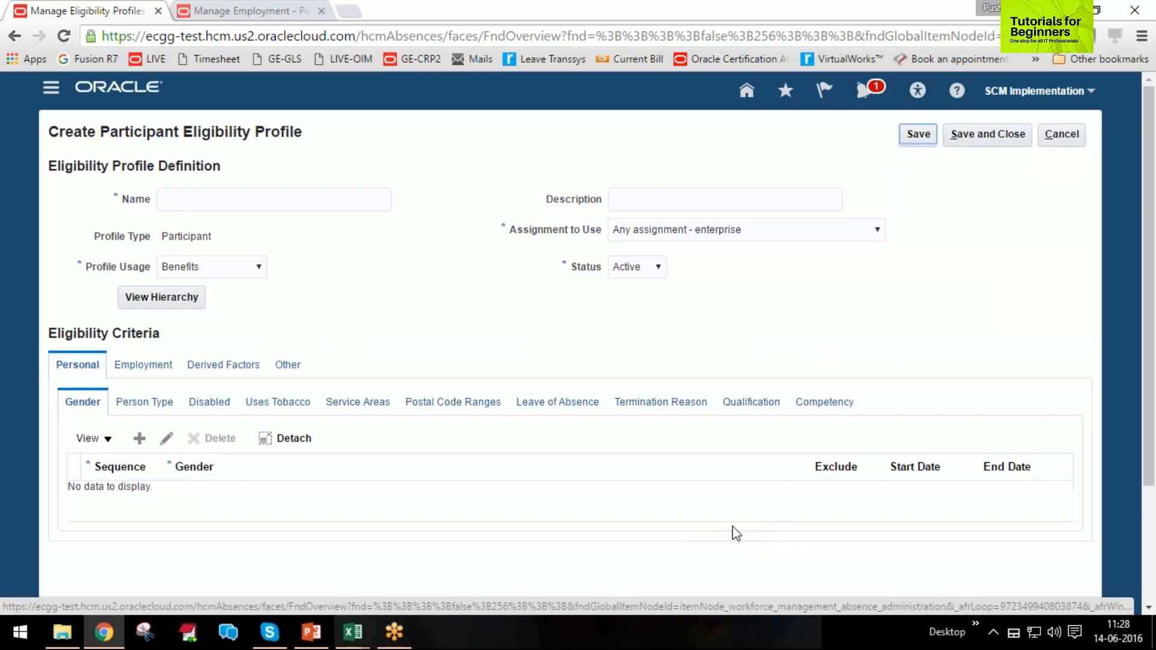
pyautogui.click(222, 270)
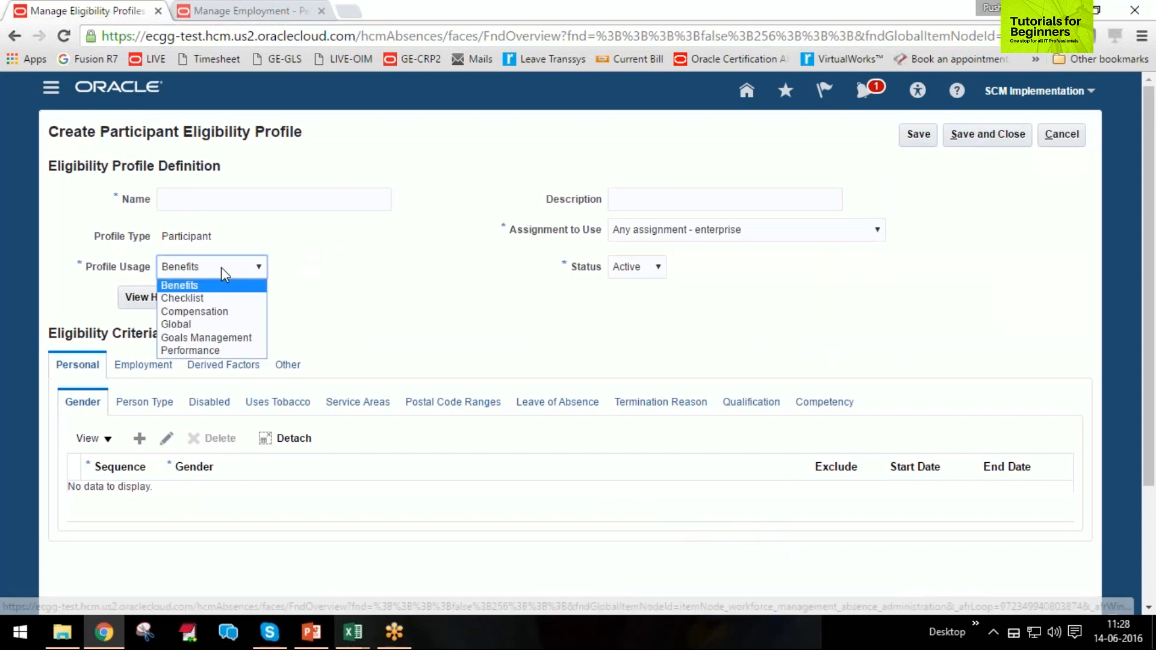
pyautogui.click(211, 324)
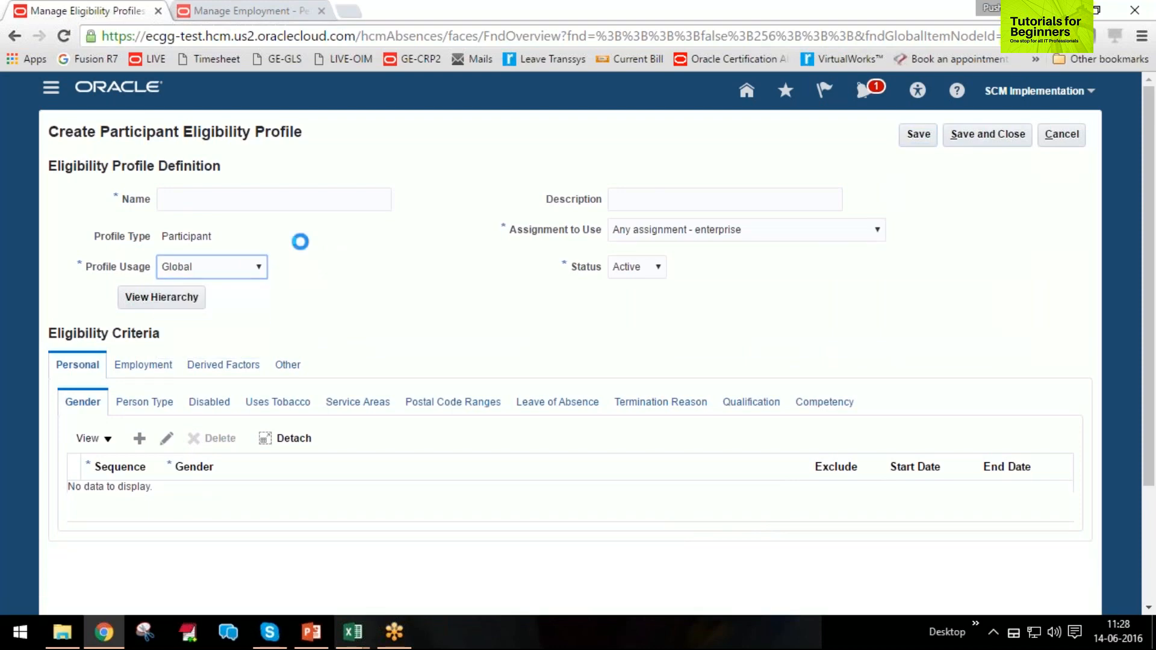
pyautogui.click(241, 195)
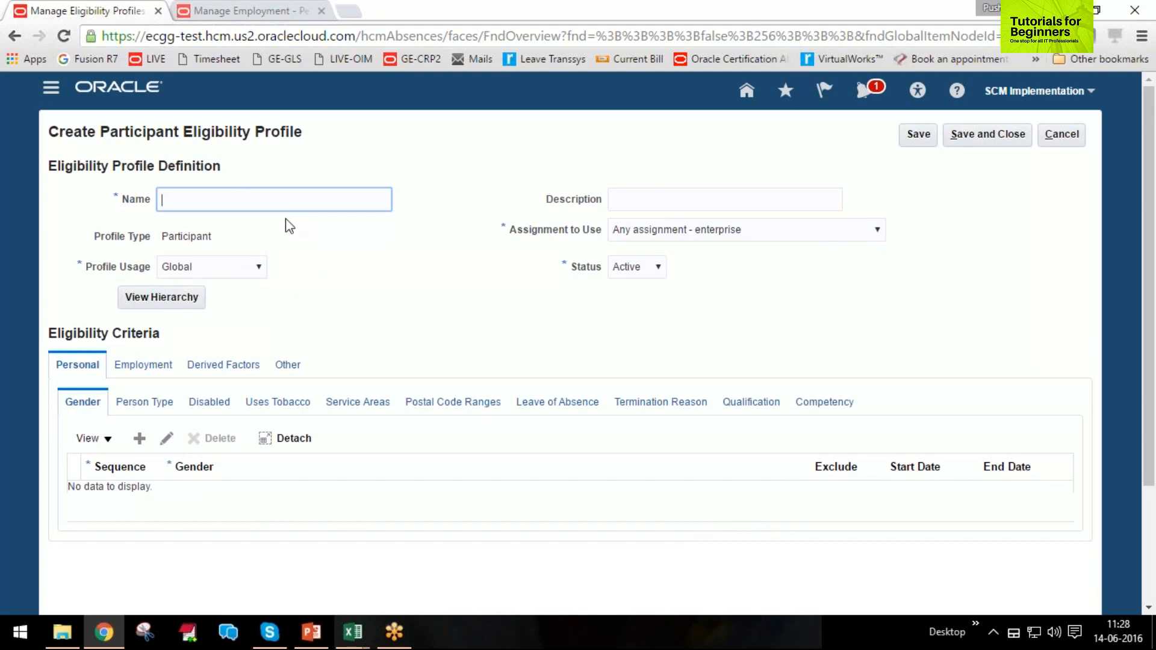
pyautogui.write('Grade Eligibility')
pyautogui.press('Tab')
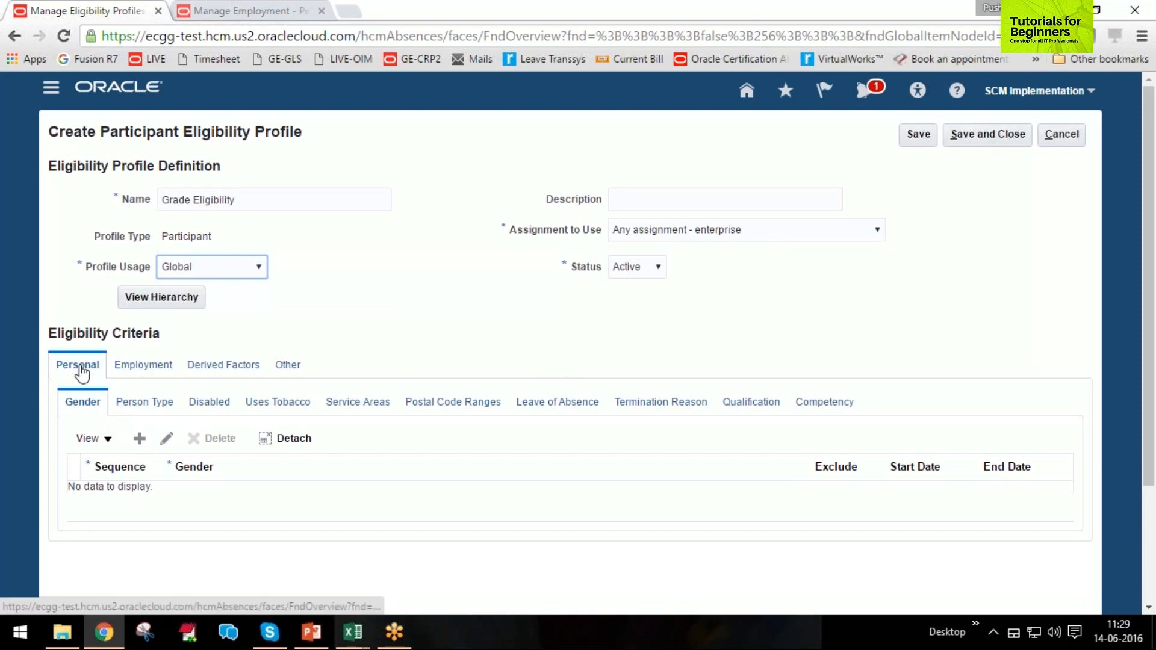
# Examine the Personal, Employment, Derived Factors and Other eligibility criteria, going through the Employment criteria as far as Business Unit.
pyautogui.click(171, 366)
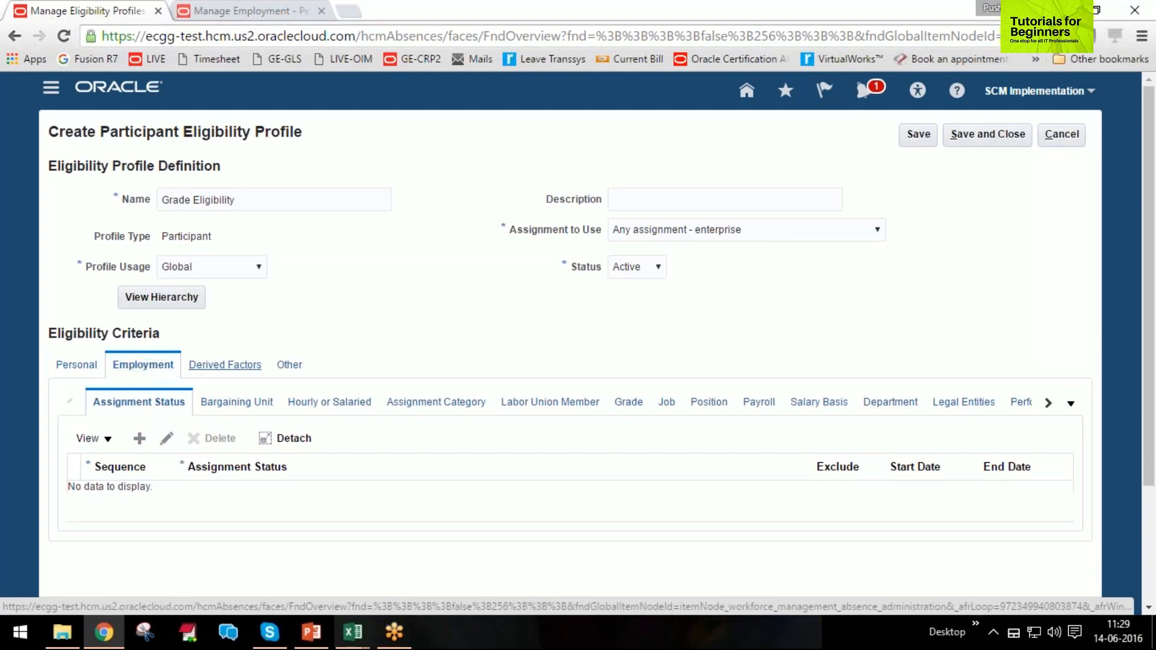
pyautogui.click(228, 366)
pyautogui.click(291, 368)
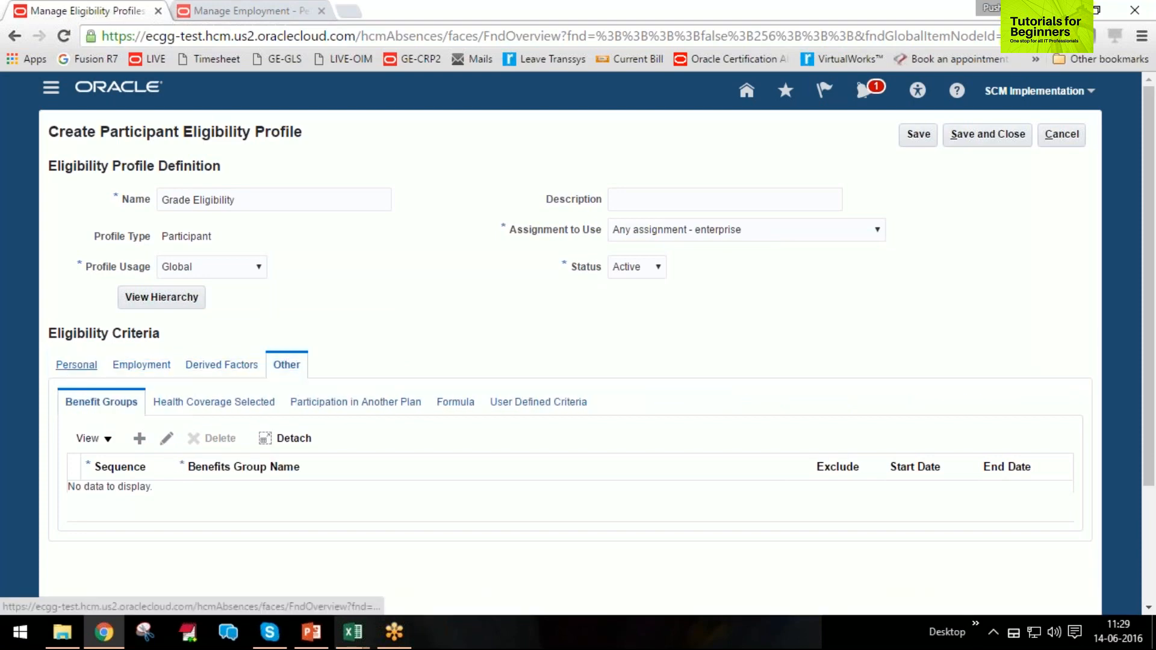
pyautogui.click(77, 366)
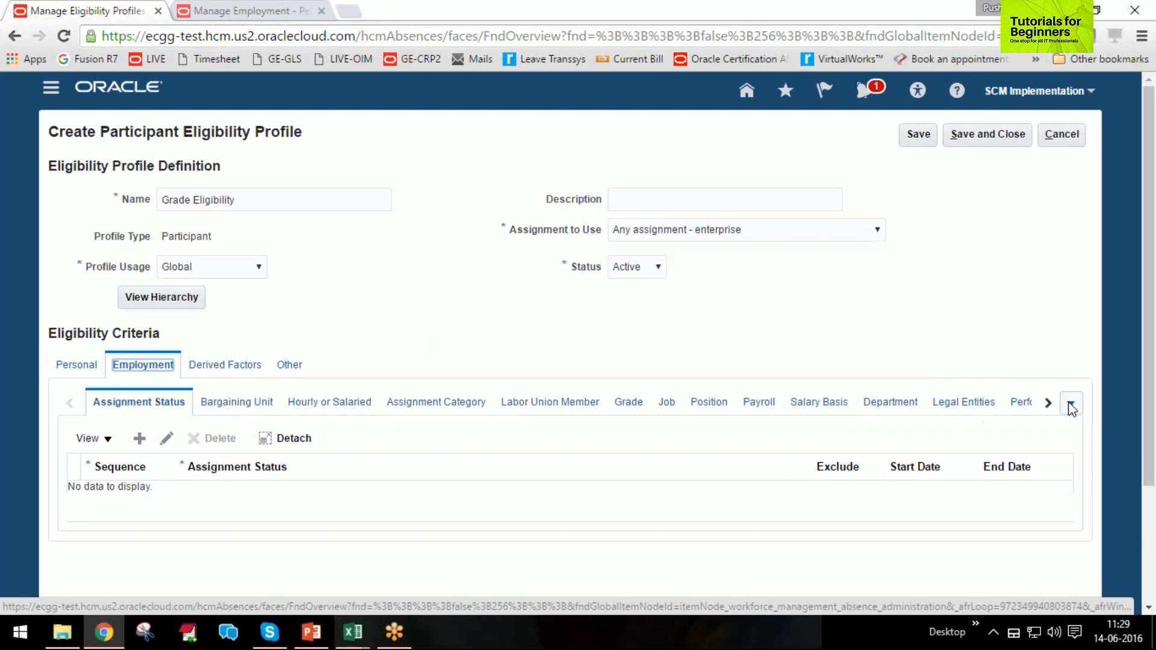
pyautogui.click(1050, 404)
pyautogui.click(1049, 404)
pyautogui.click(1050, 404)
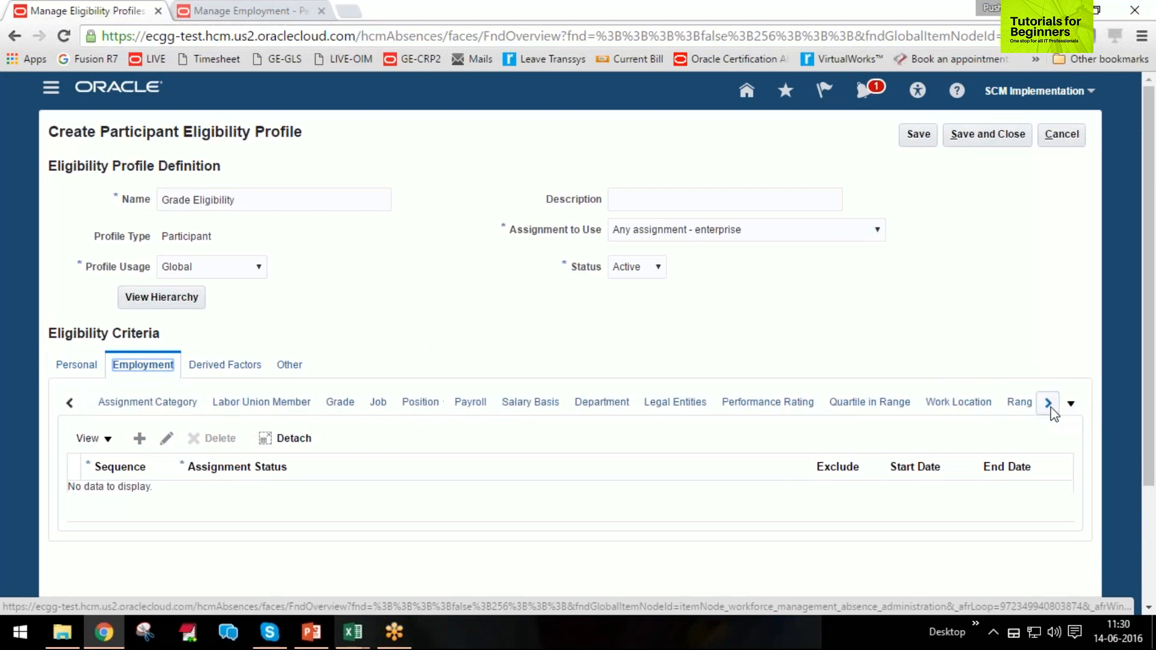
pyautogui.click(1050, 404)
pyautogui.click(1049, 404)
pyautogui.click(1049, 404)
pyautogui.click(1049, 404)
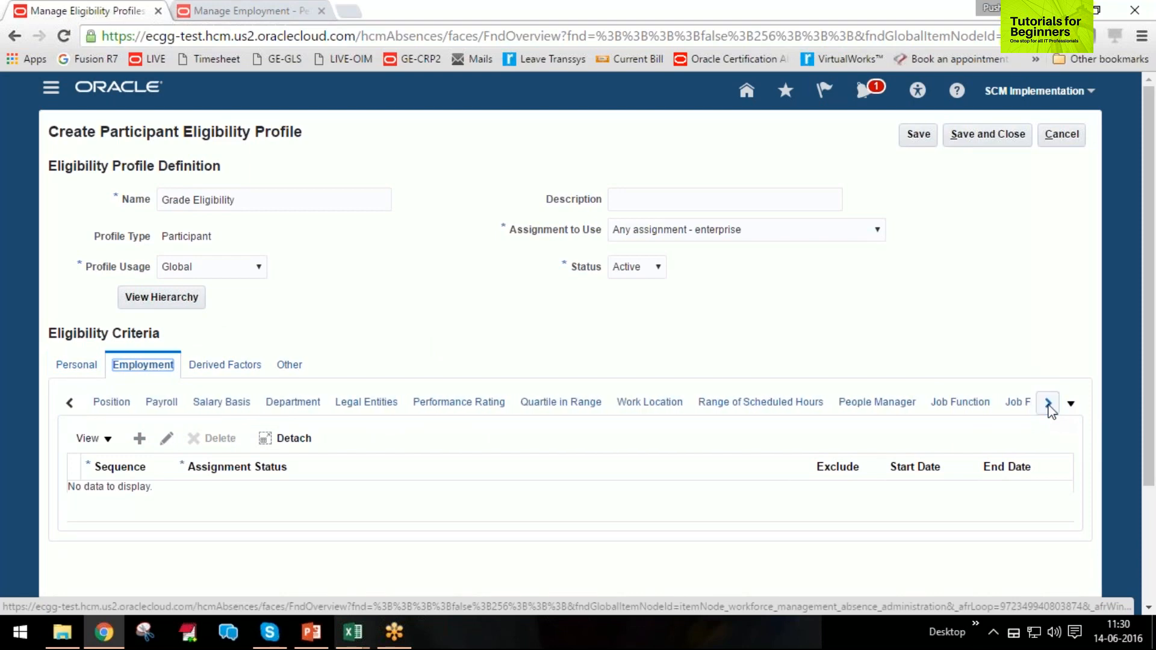
pyautogui.click(1049, 404)
pyautogui.click(1049, 404)
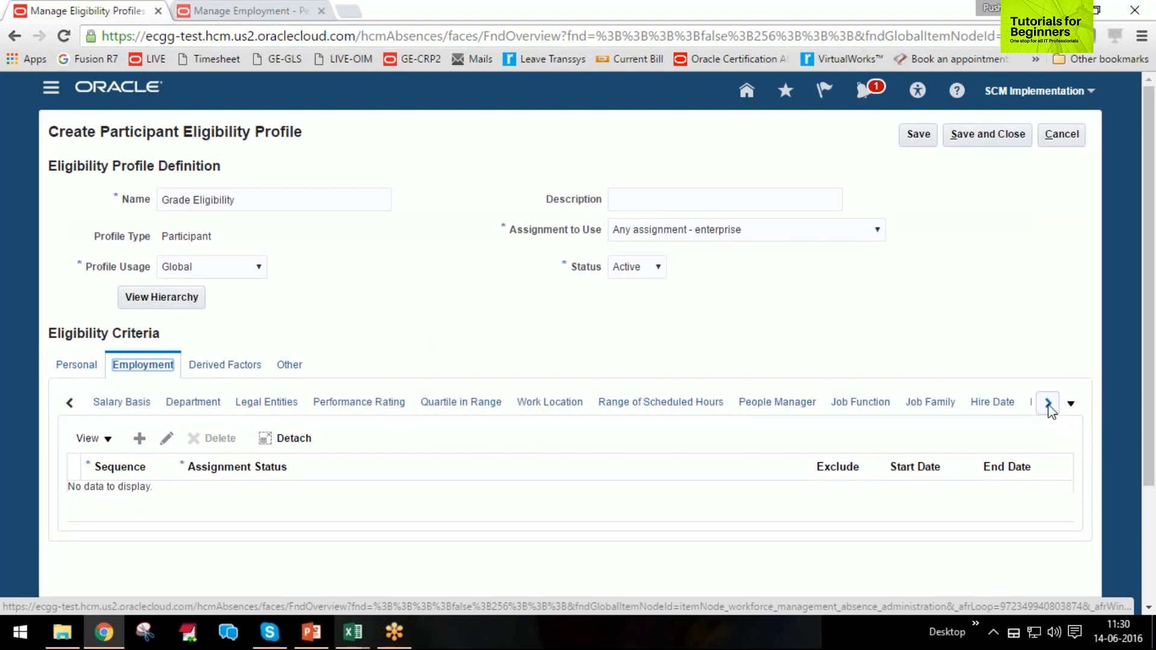
pyautogui.click(1049, 404)
pyautogui.click(1050, 404)
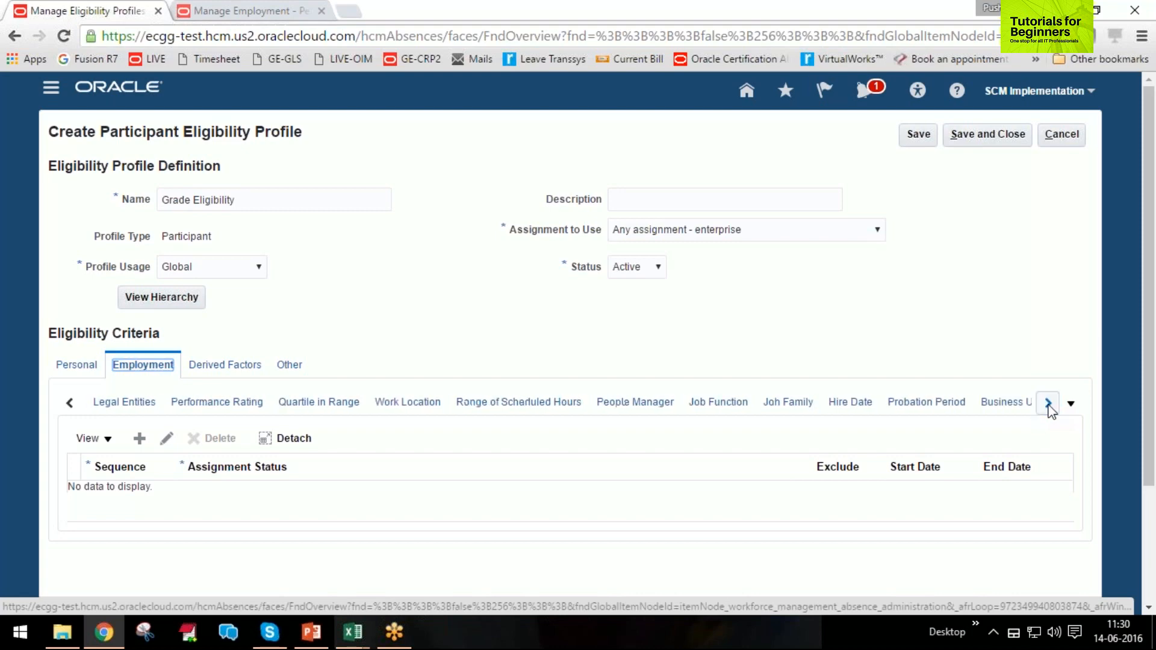
pyautogui.click(1049, 404)
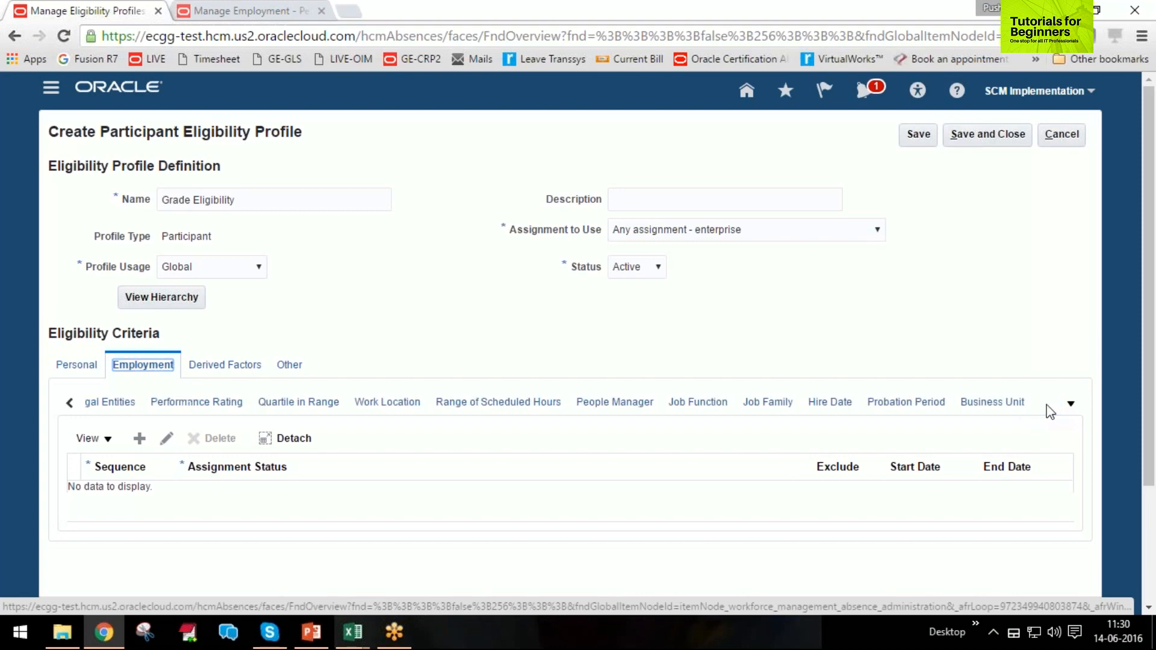
# Add an Employment grade criterion with sequence 1 and grade G1 from the Common Set, and save the profile.
pyautogui.click(69, 403)
pyautogui.click(69, 403)
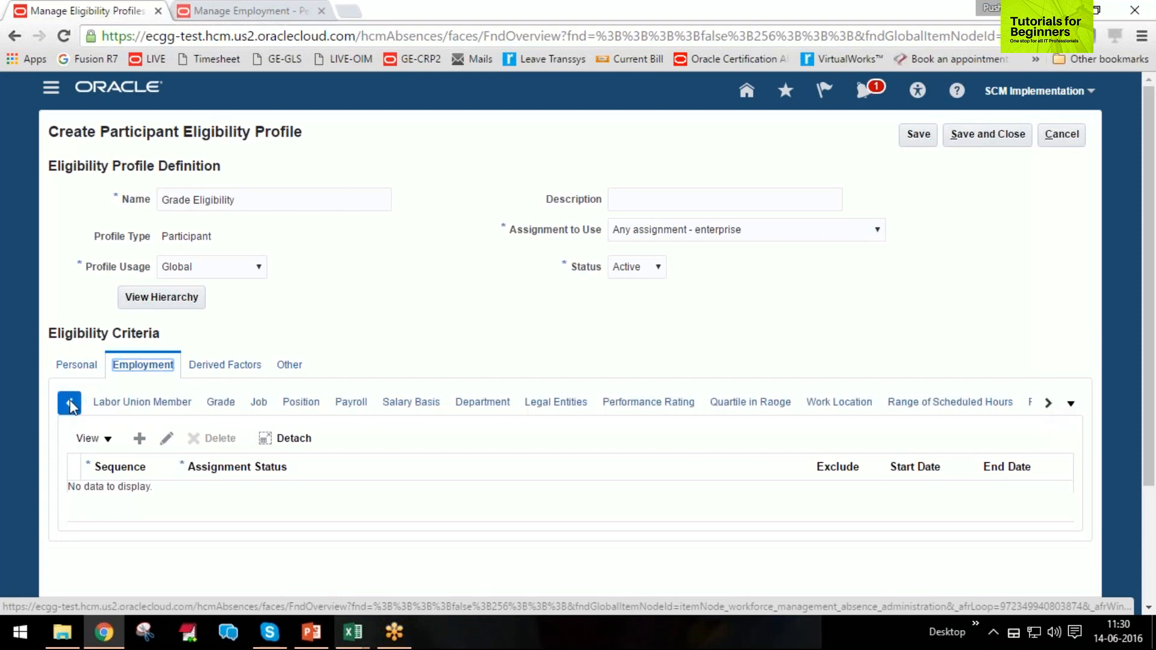
pyautogui.click(335, 404)
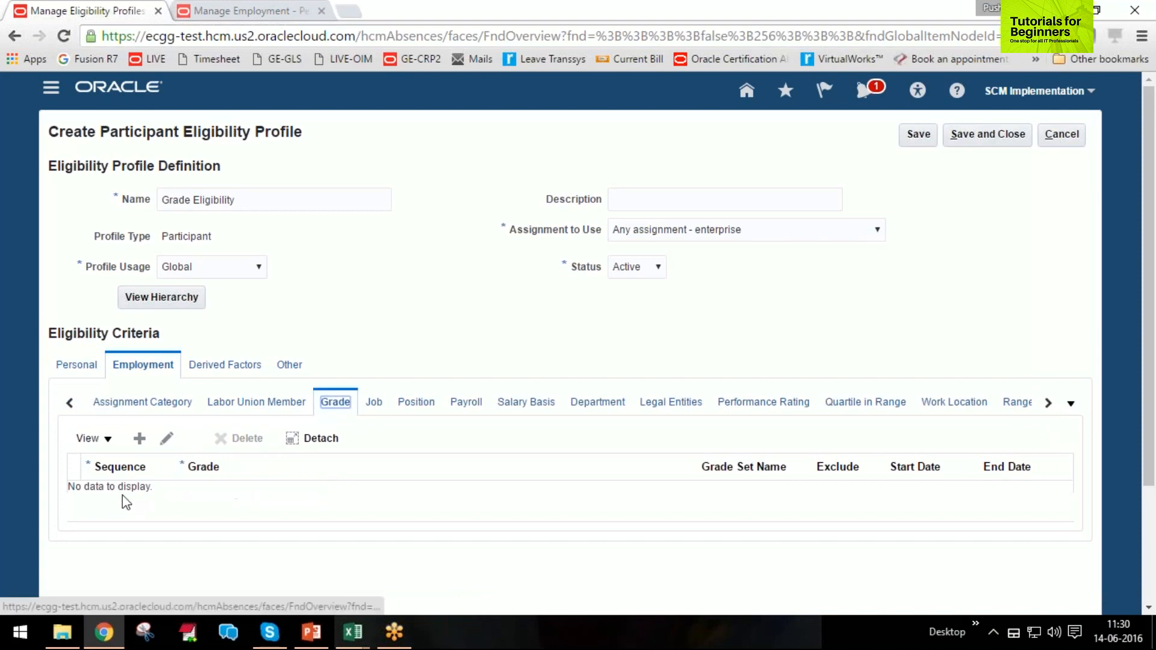
pyautogui.click(139, 439)
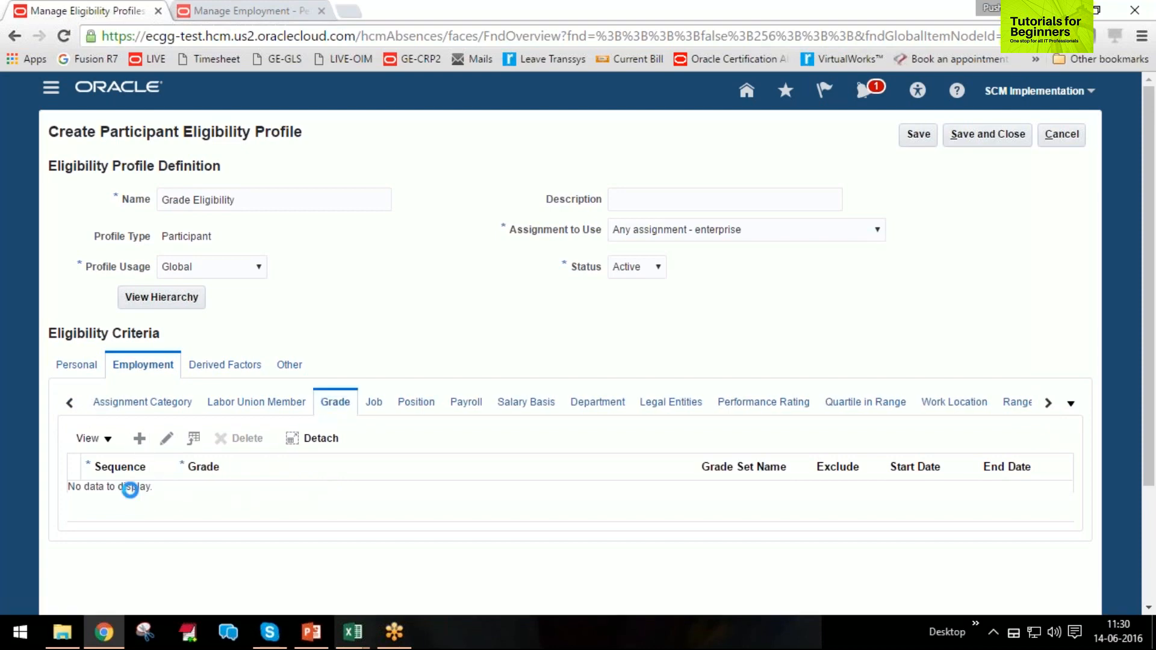
pyautogui.write('1')
pyautogui.press('Tab')
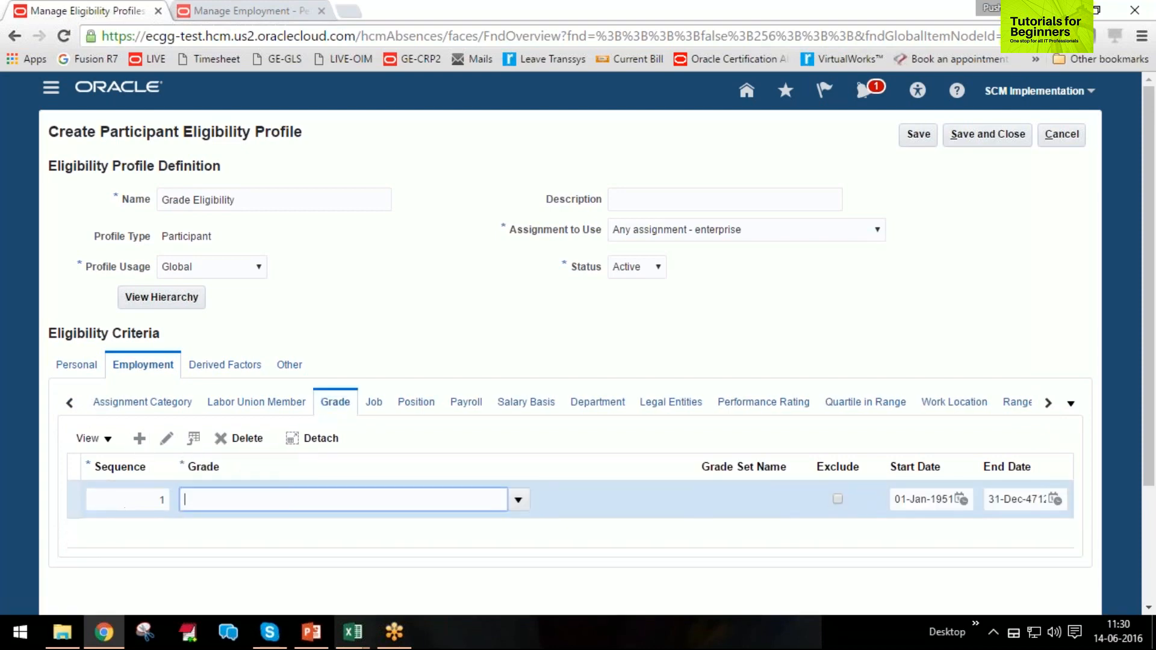
pyautogui.write('G1')
pyautogui.press('Tab')
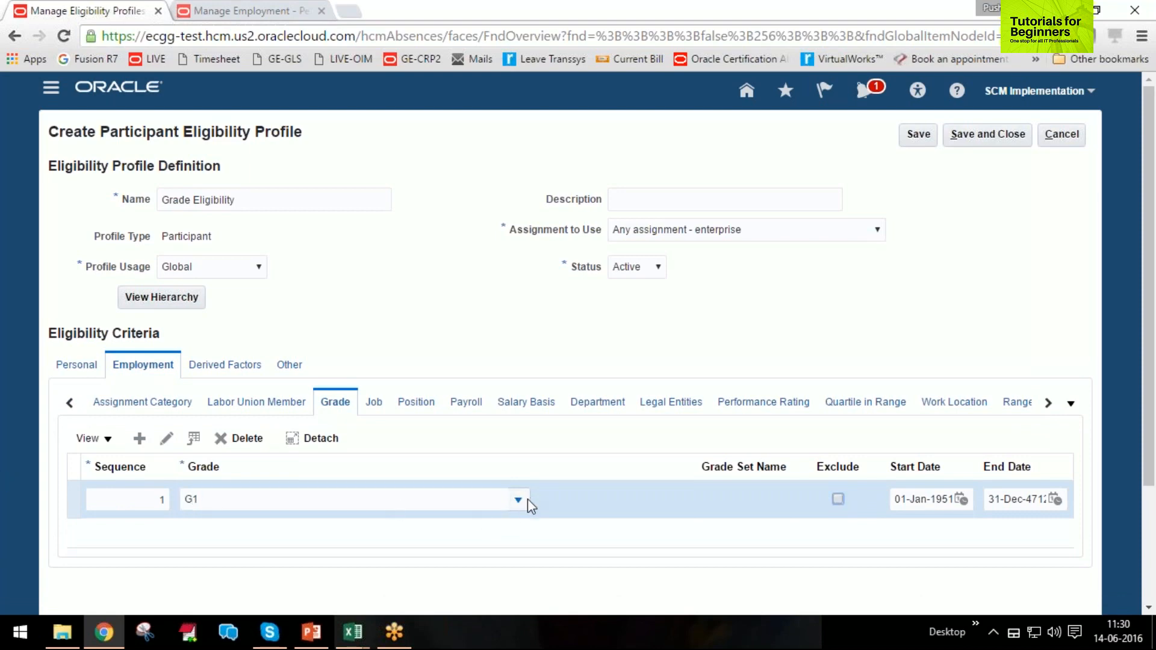
pyautogui.click(527, 499)
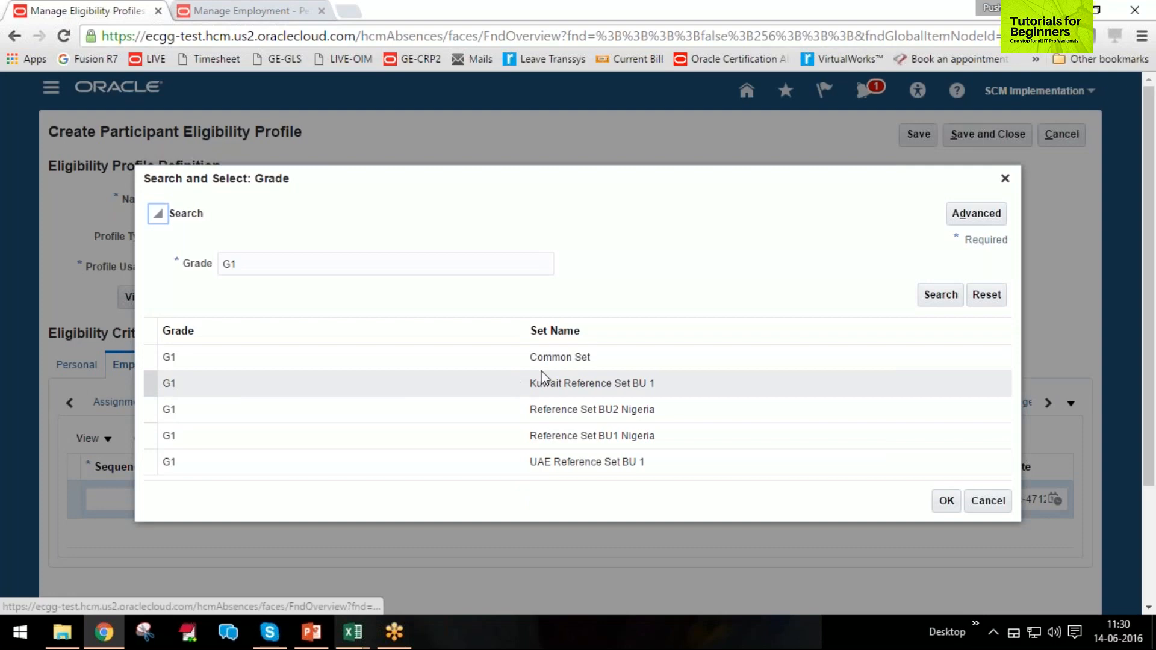
pyautogui.click(259, 357)
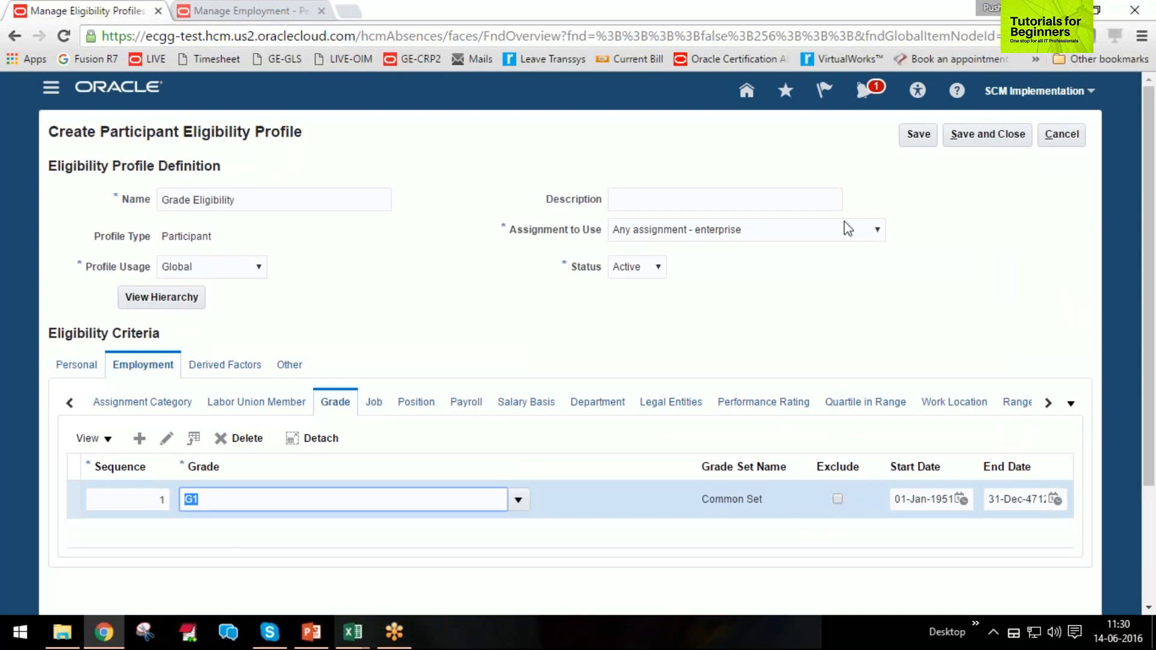
pyautogui.click(916, 134)
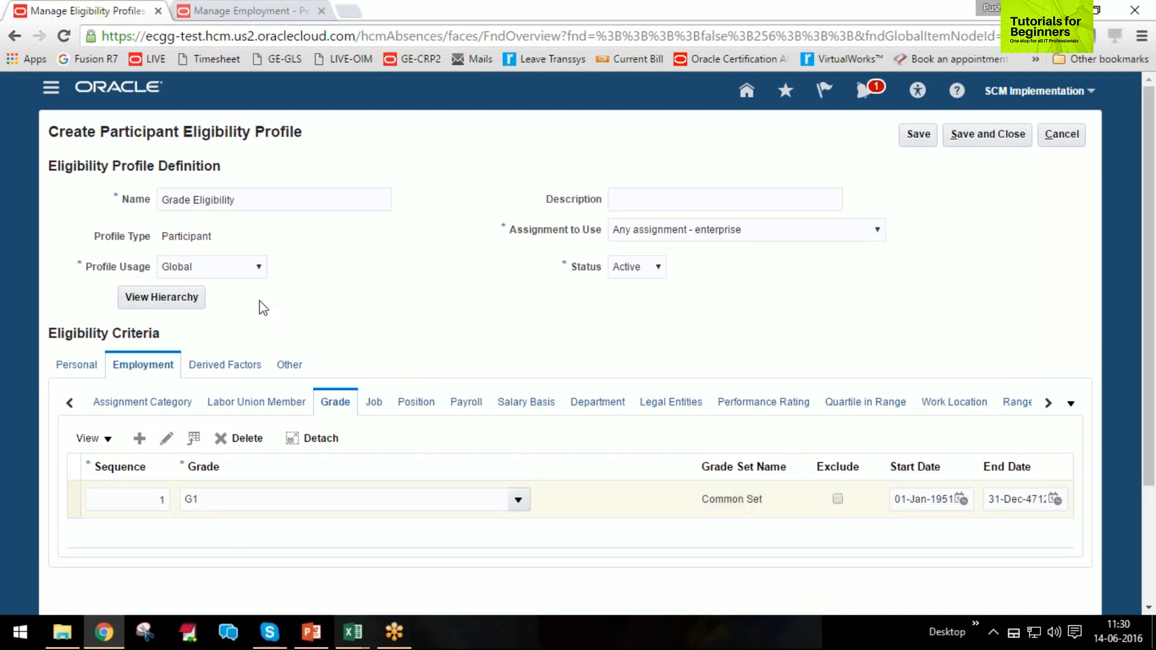
# Check the Length of Service and Formula criteria, save and close the eligibility profile, and leave Manage Eligibility Profiles.
pyautogui.click(234, 372)
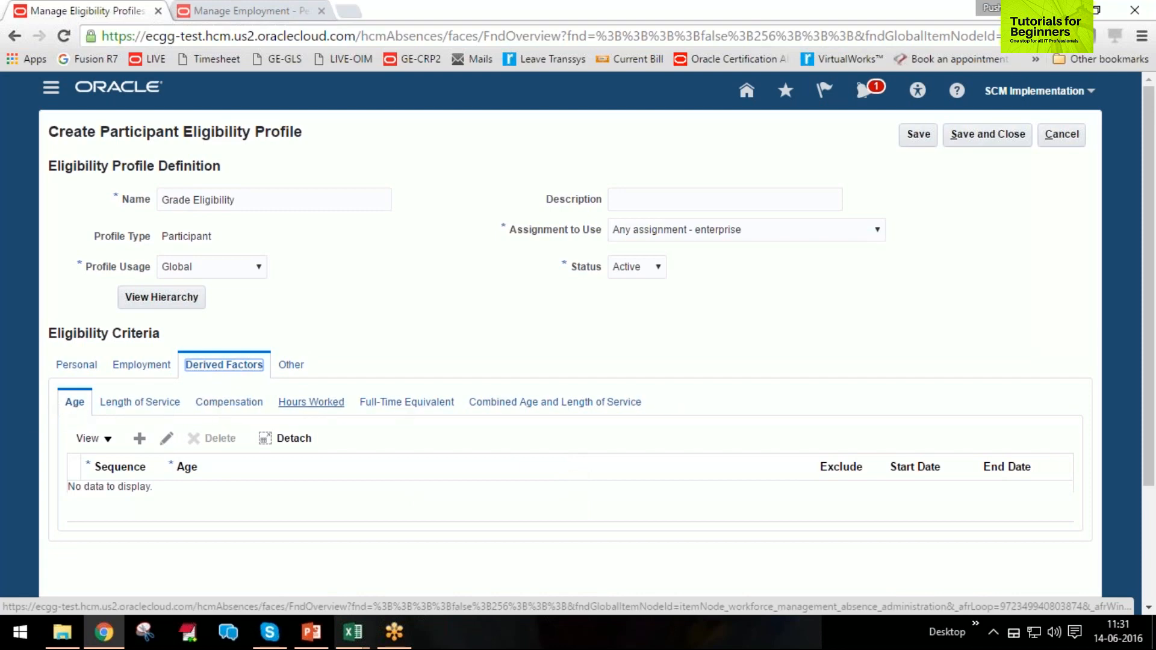
pyautogui.click(108, 408)
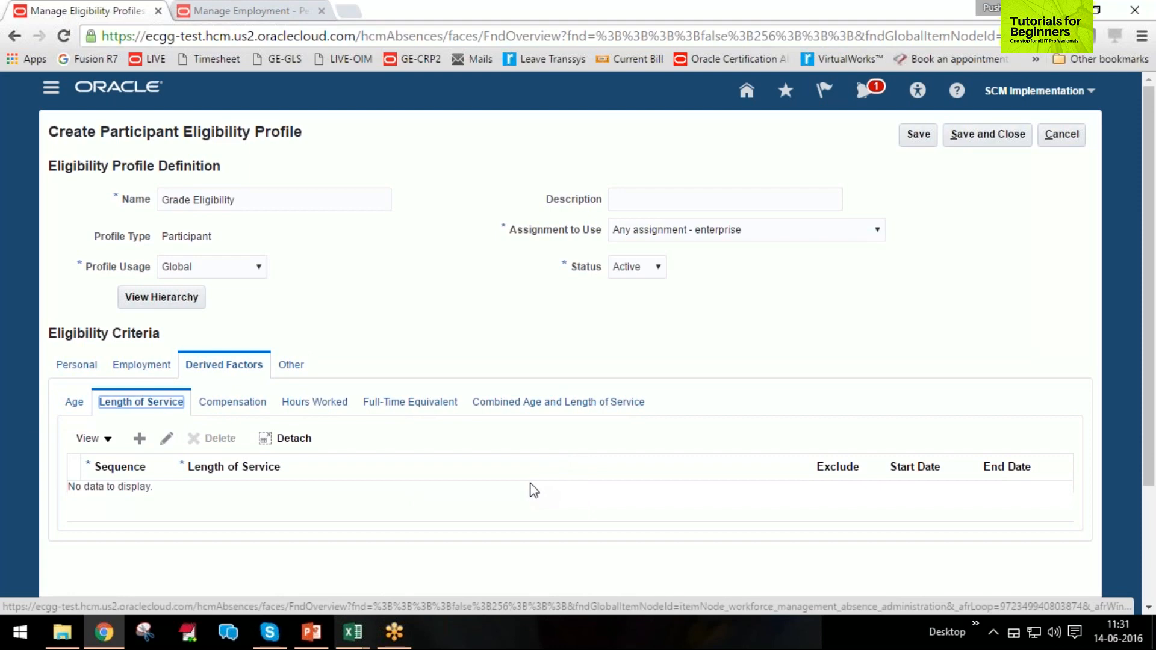
pyautogui.click(293, 369)
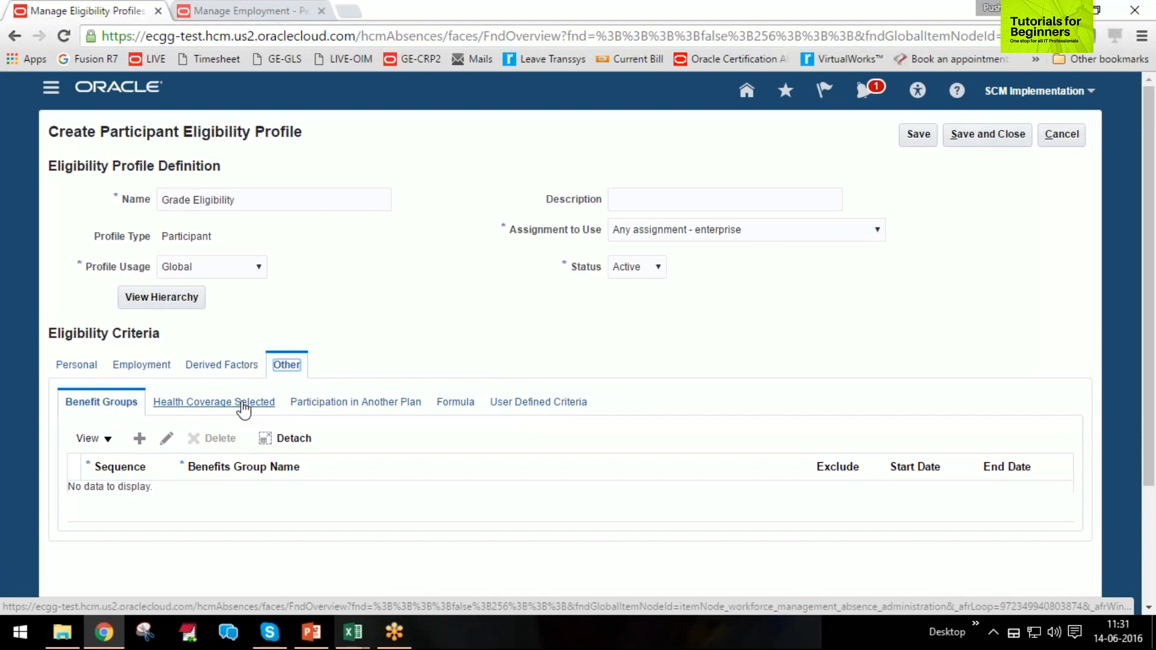
pyautogui.click(455, 402)
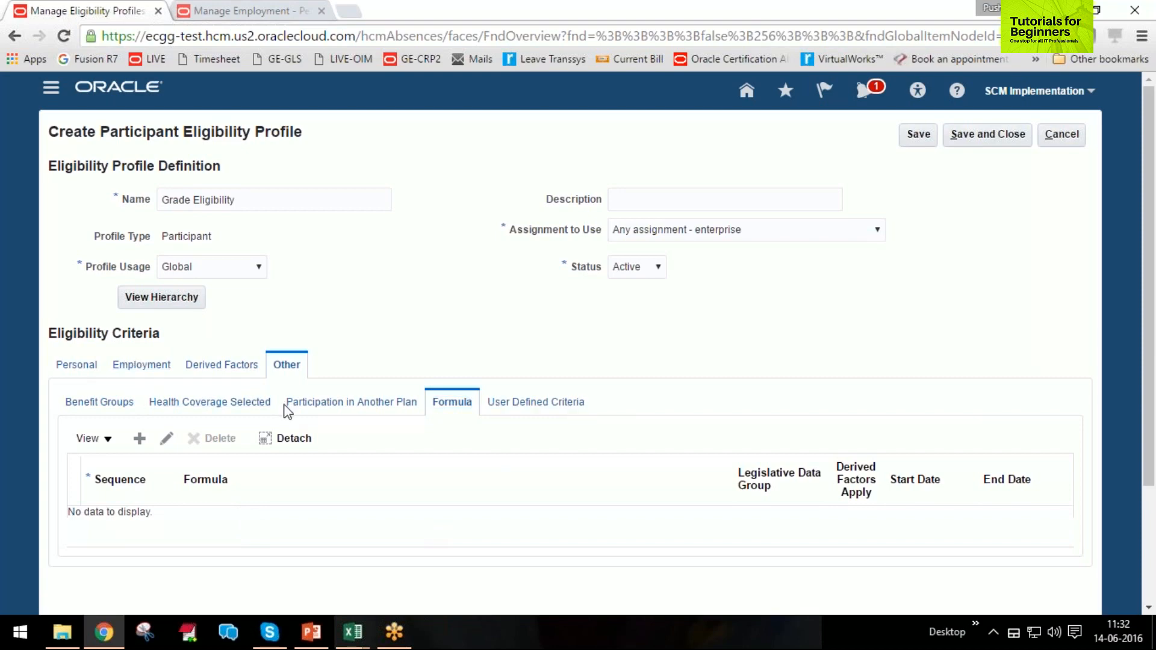
pyautogui.click(996, 138)
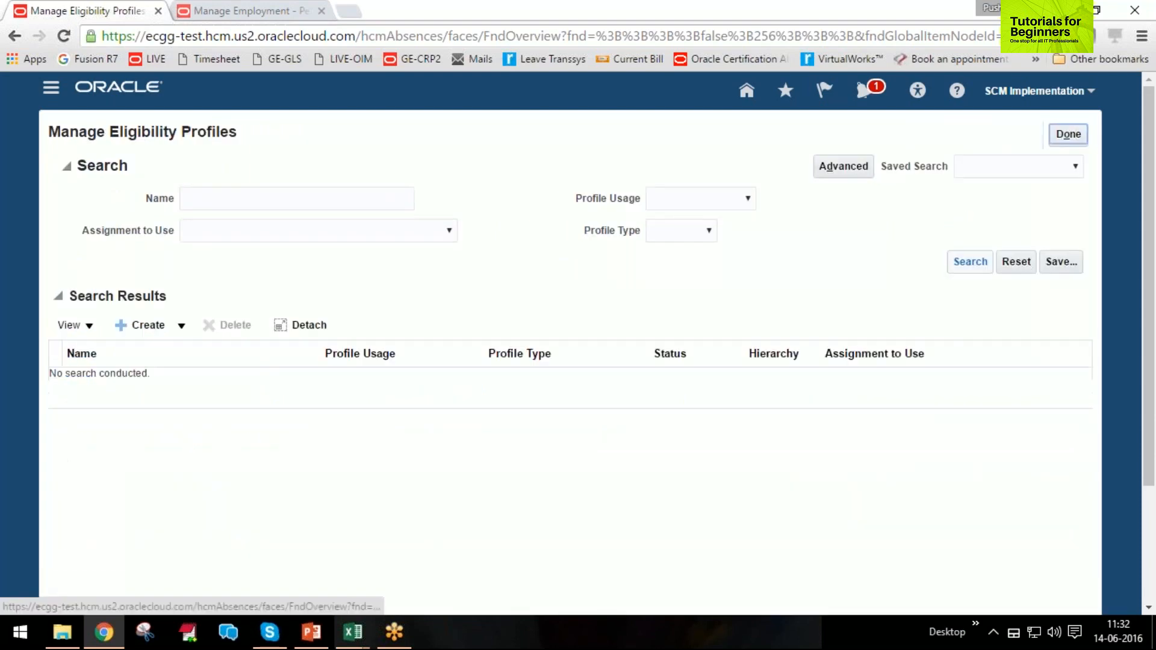
pyautogui.click(1069, 135)
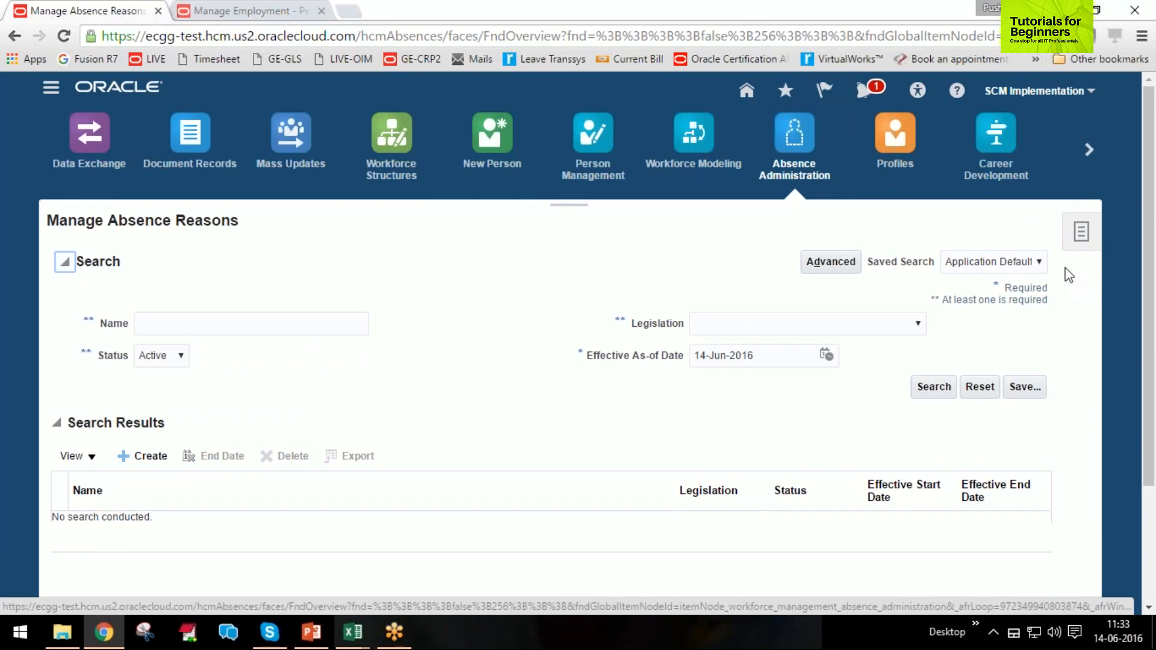
# Open the Manage Derived Factors task from Absence Administration and show the Length of Service factors.
pyautogui.click(1082, 232)
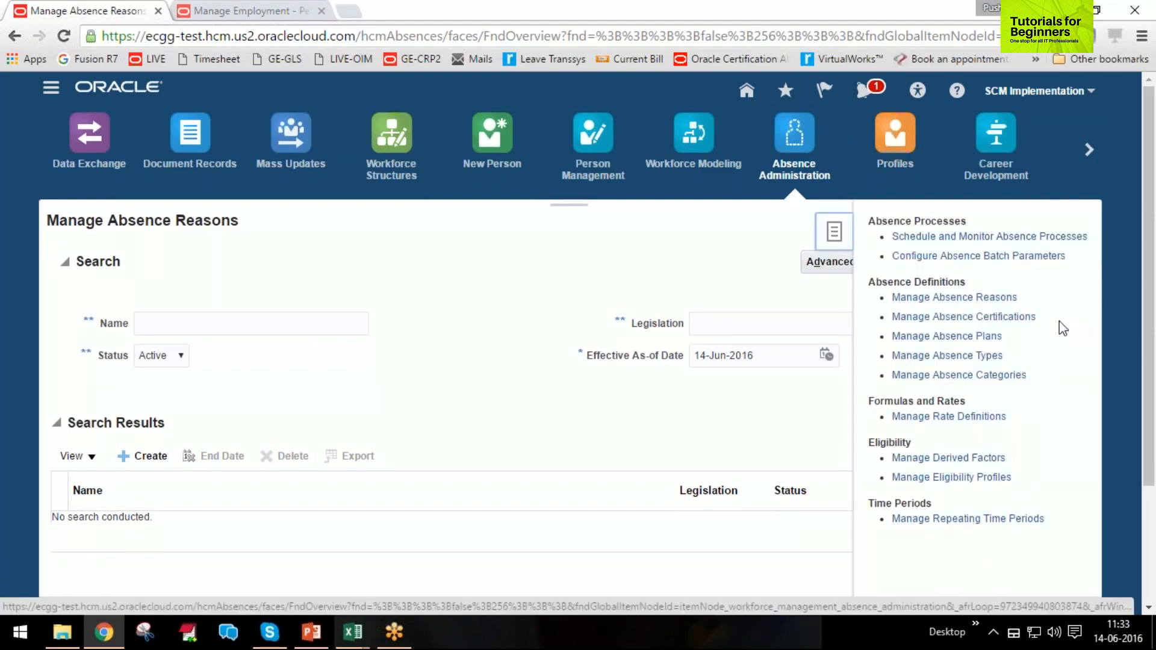
pyautogui.click(953, 459)
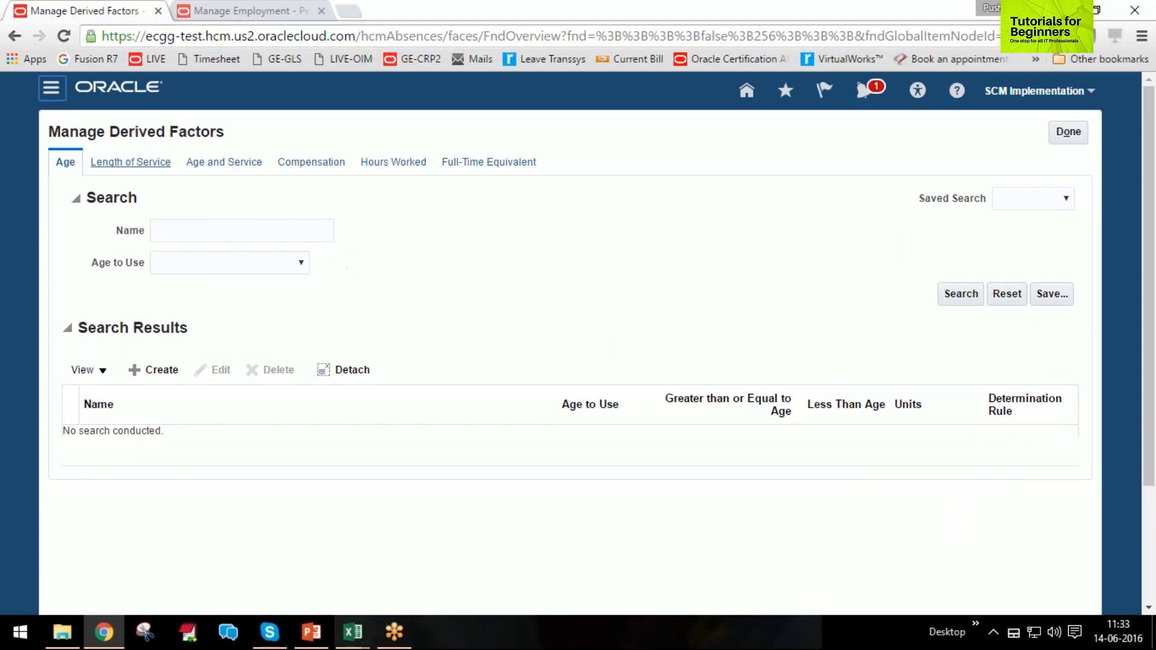
pyautogui.click(139, 162)
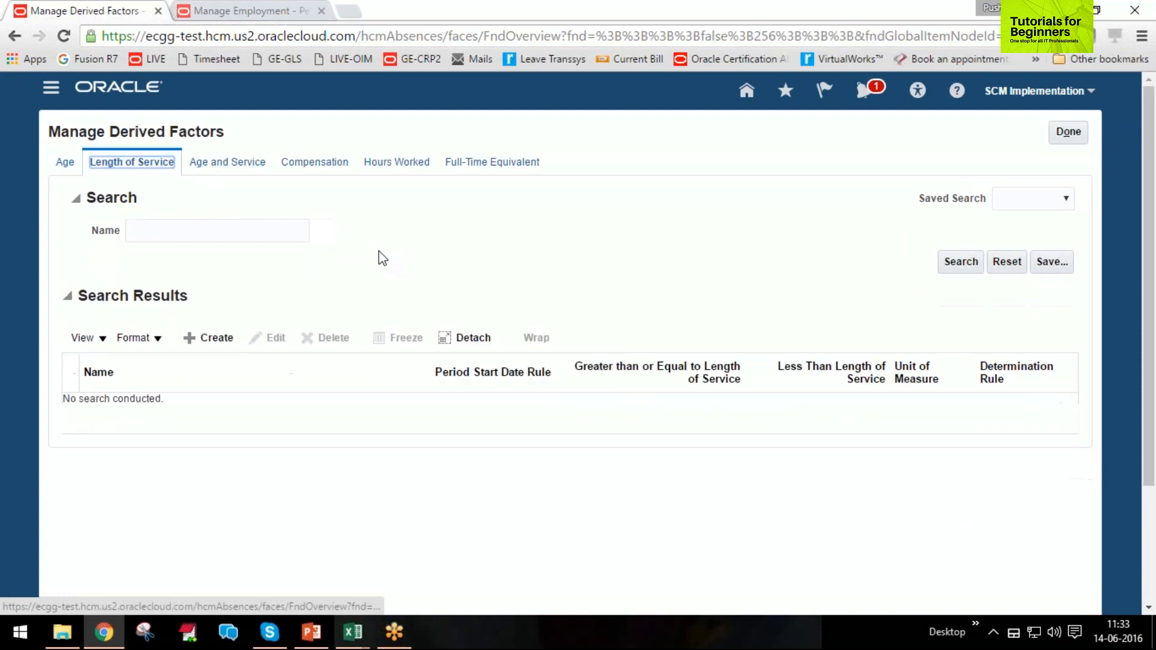
# Search for the Length of Service factors and edit the one named Length of service, choosing Years as unit of measure.
pyautogui.click(967, 261)
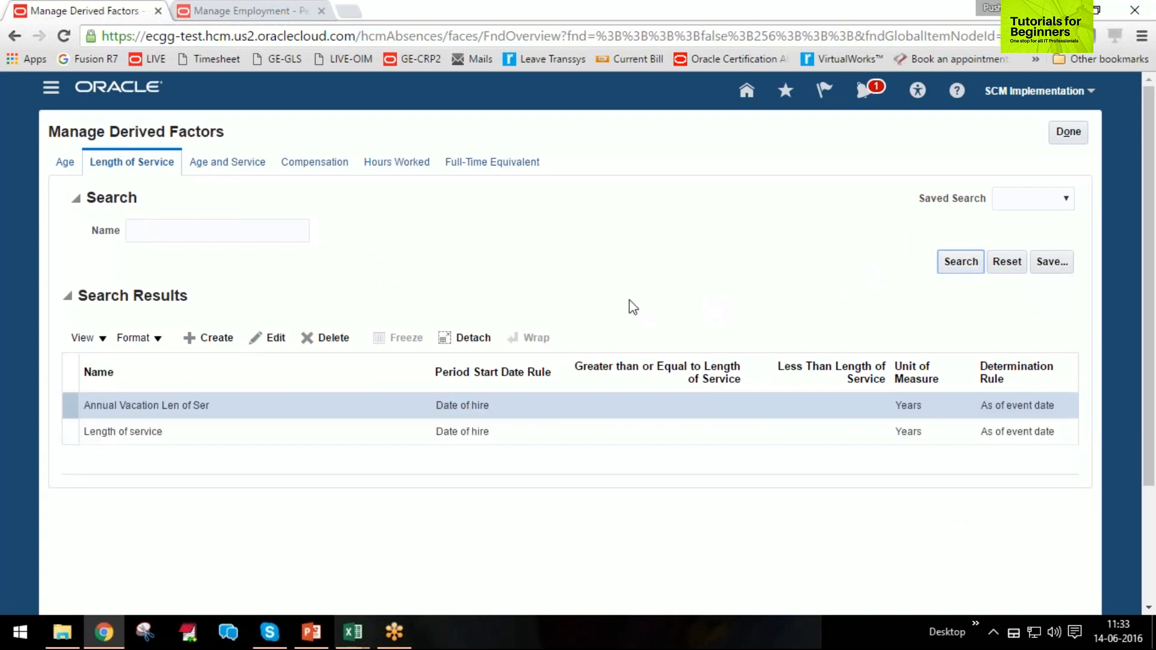
pyautogui.click(114, 432)
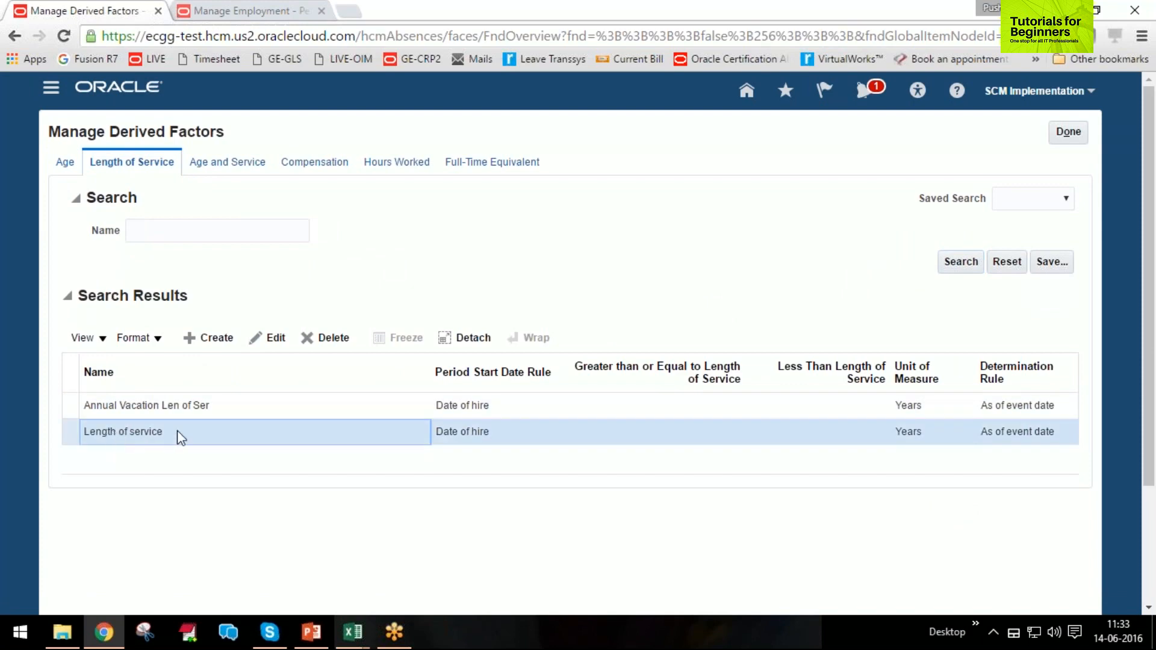
pyautogui.click(275, 337)
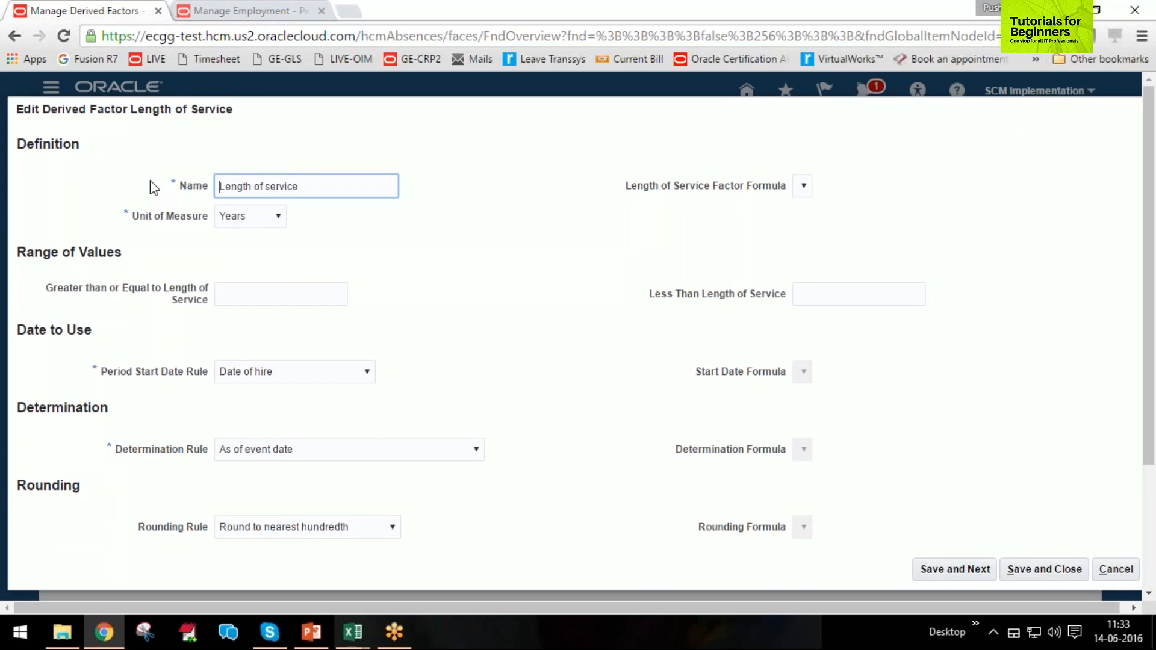
pyautogui.click(250, 219)
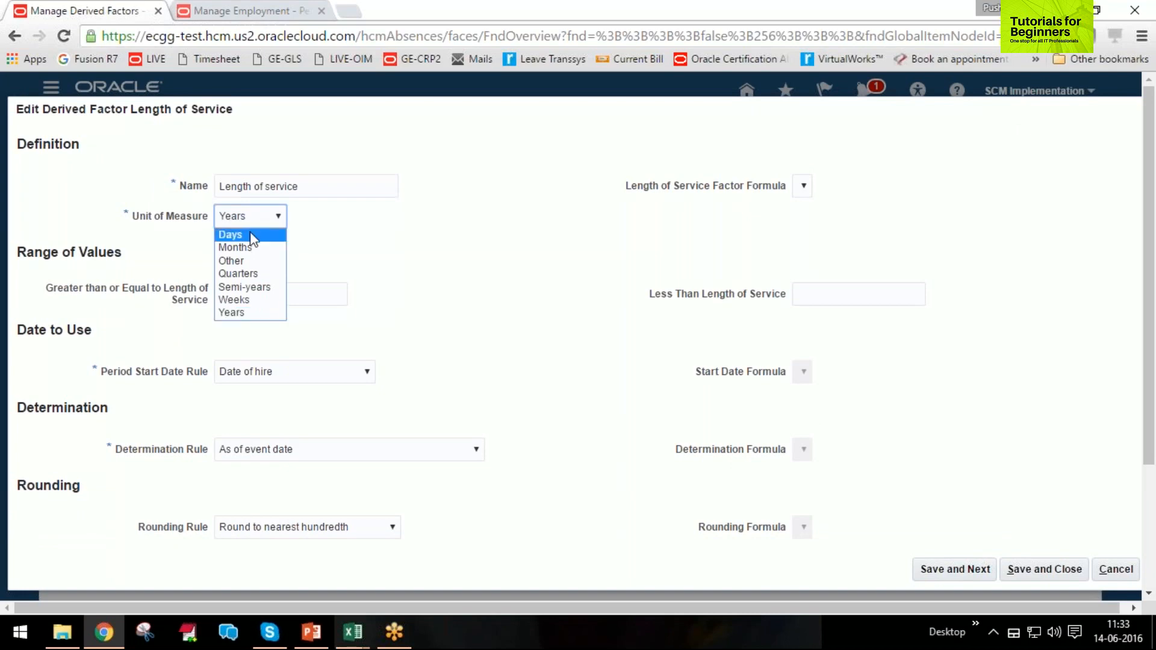
pyautogui.click(274, 314)
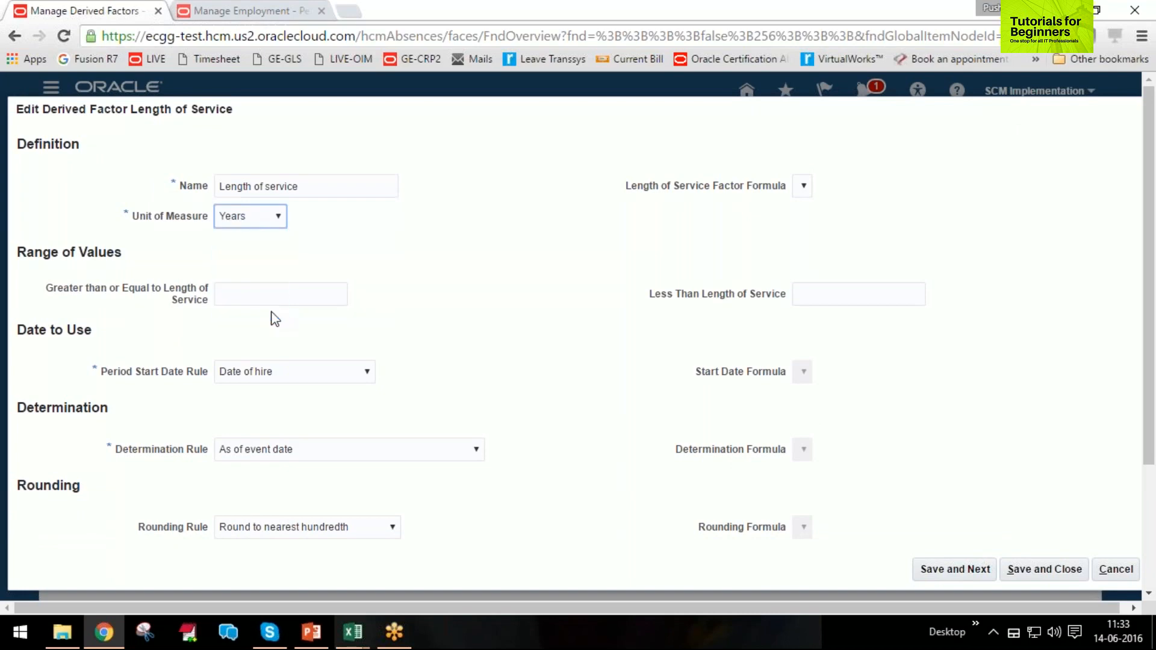
# Set the factor's Period Start Date Rule to Original hire date.
pyautogui.moveTo(101, 372)
pyautogui.mouseDown()
pyautogui.moveTo(205, 381)
pyautogui.moveTo(104, 372)
pyautogui.mouseUp()
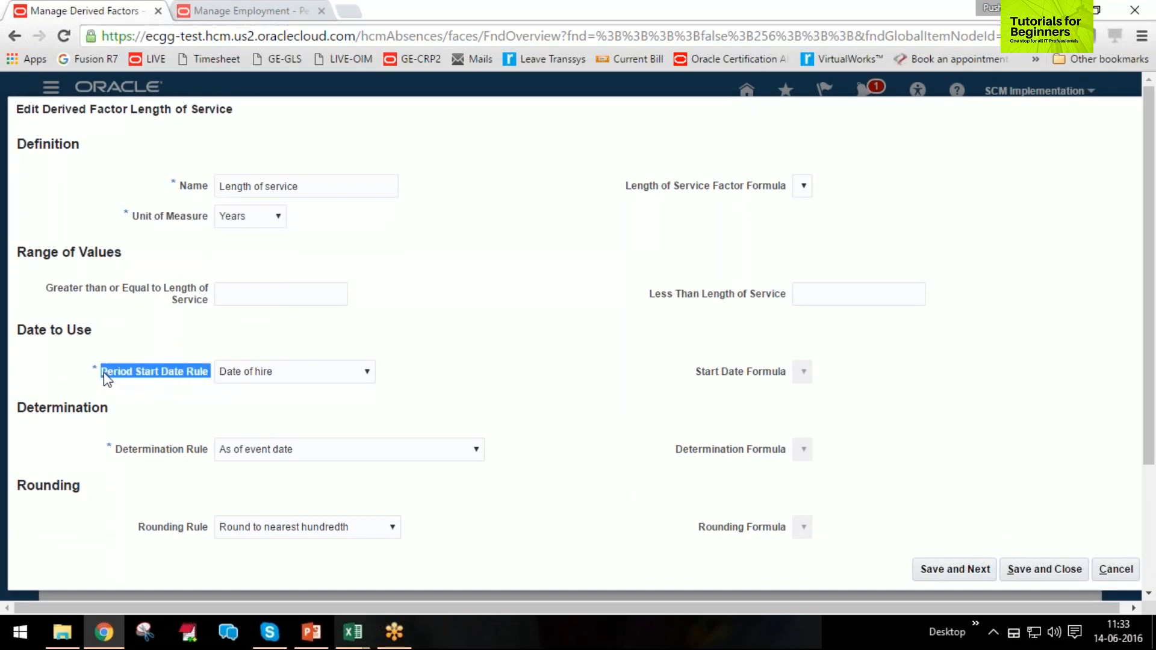
pyautogui.click(298, 378)
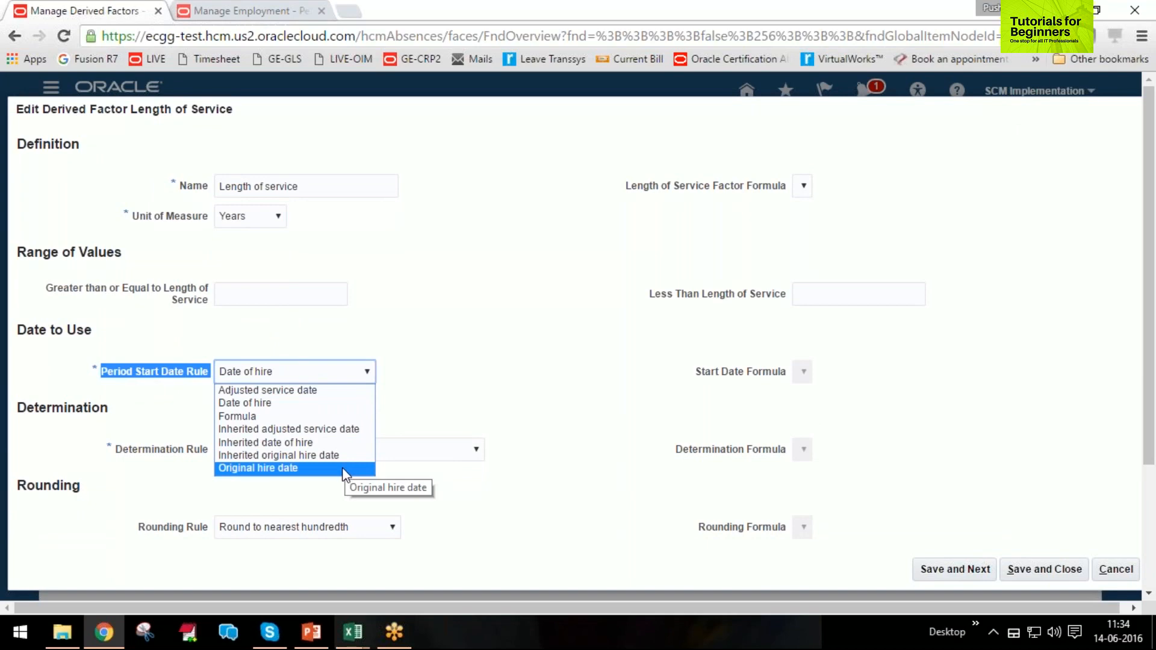
pyautogui.click(461, 360)
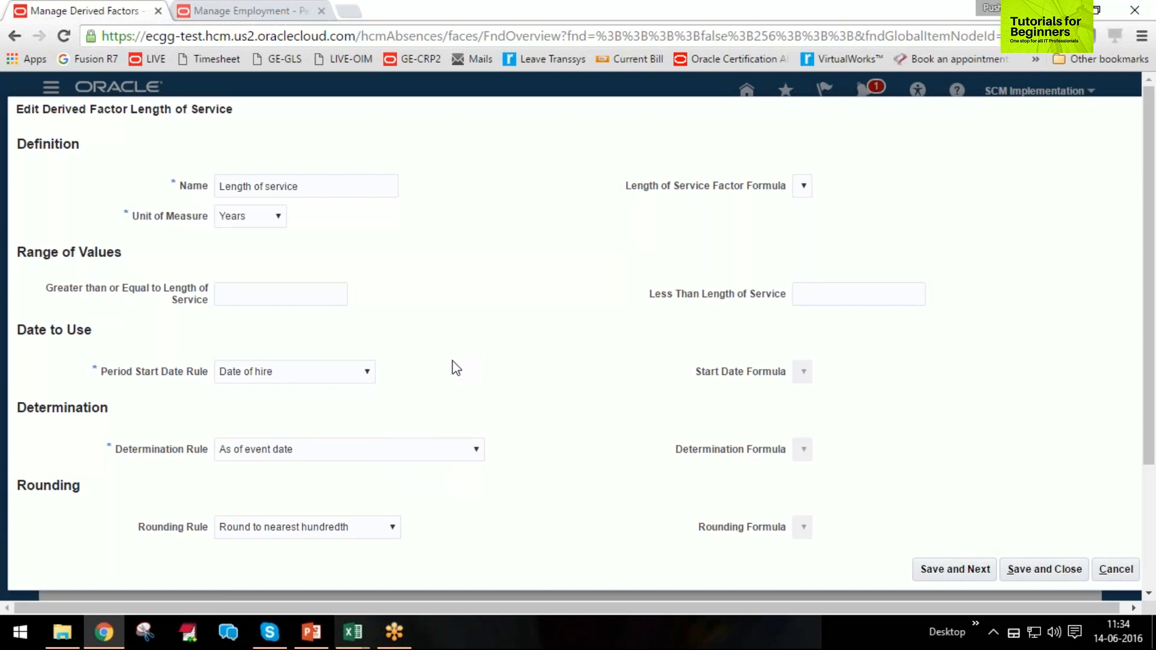
pyautogui.click(300, 380)
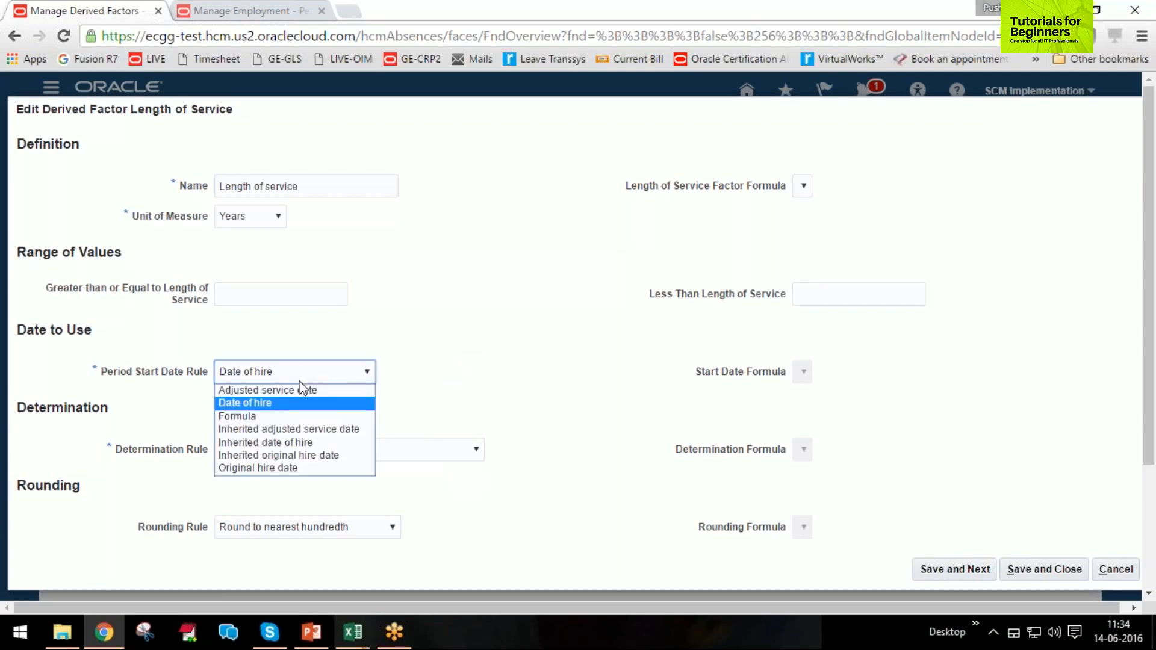
pyautogui.click(289, 469)
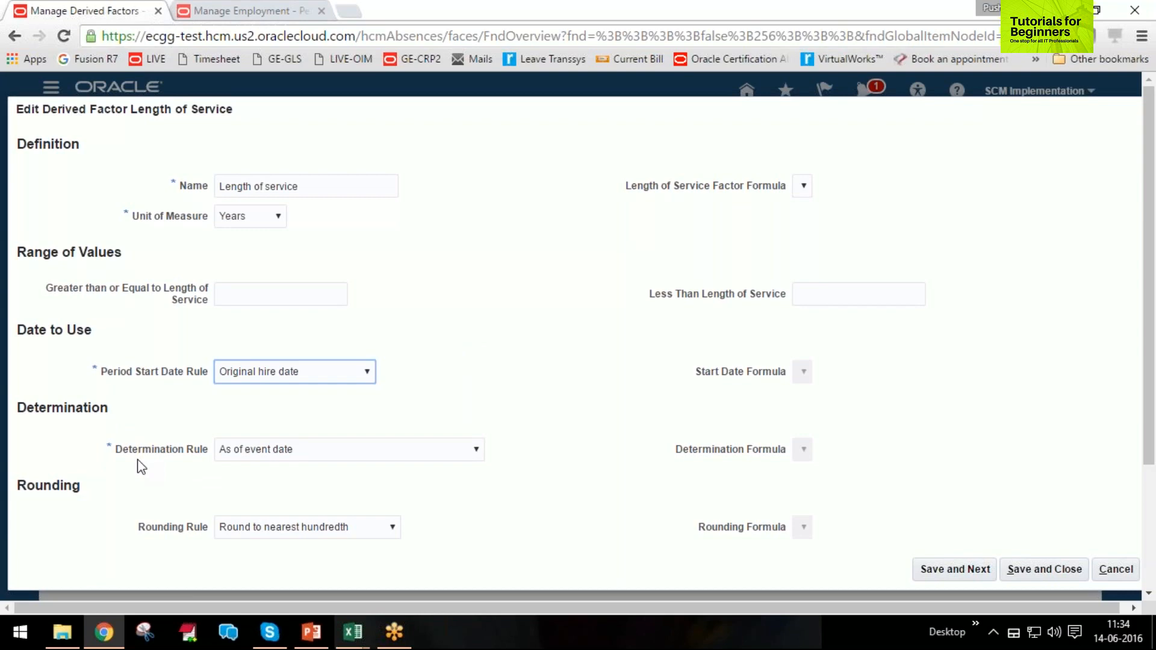
# Use As of event date for determination and Round to nearest hundredth for rounding, and save and close the factor.
pyautogui.click(368, 450)
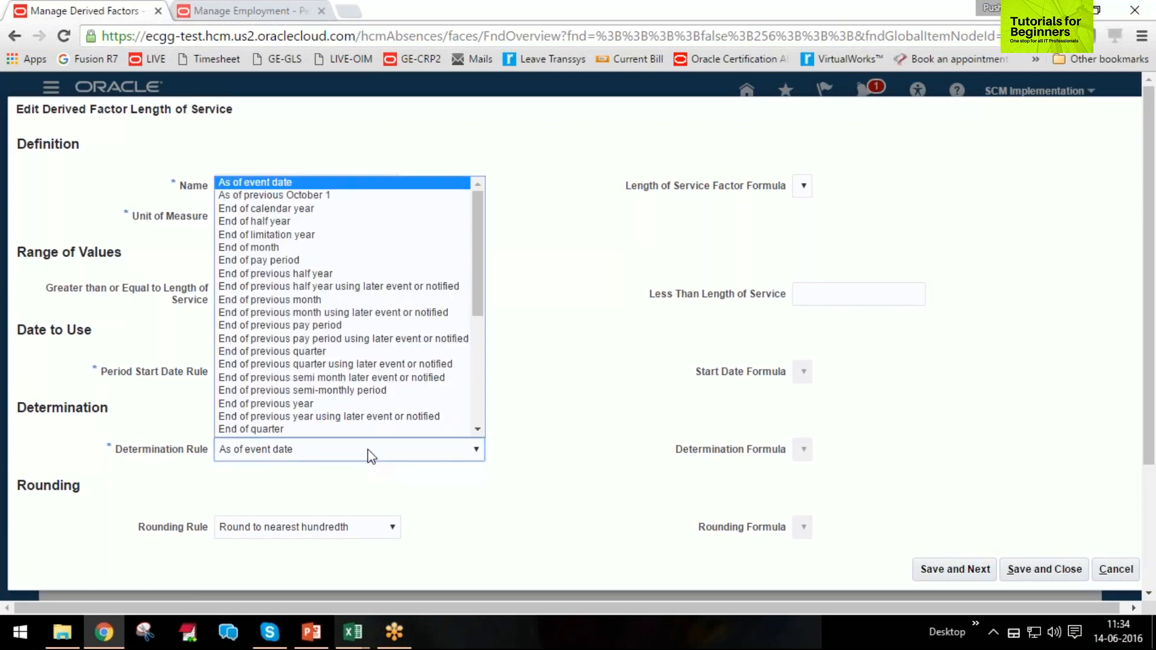
pyautogui.click(331, 183)
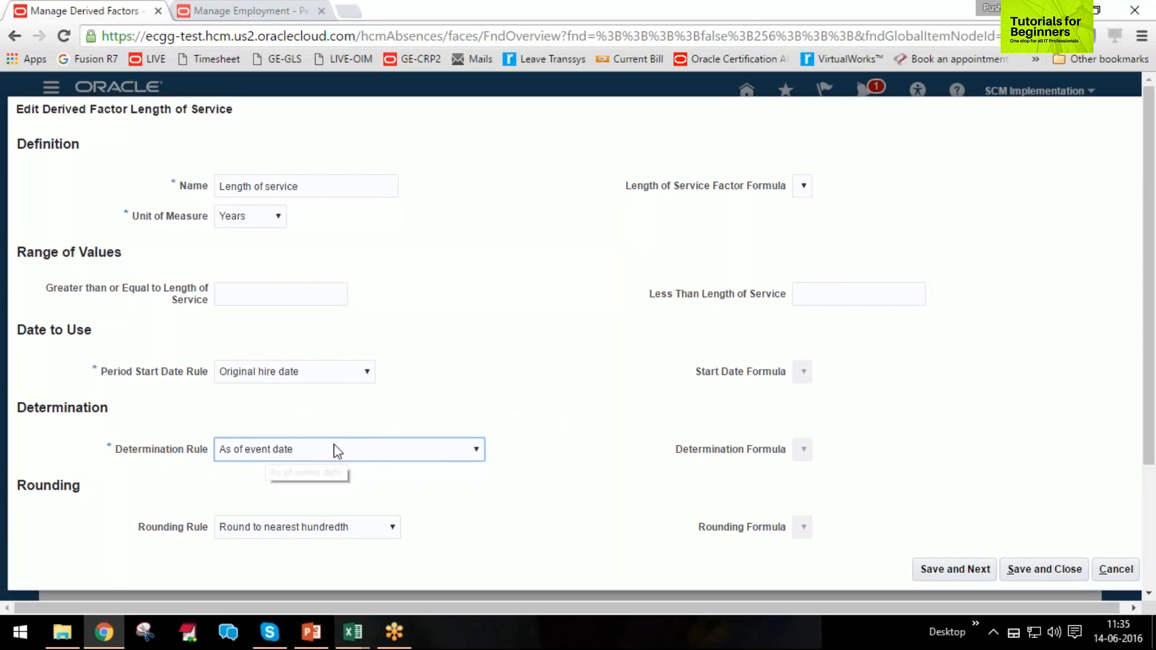
pyautogui.click(337, 536)
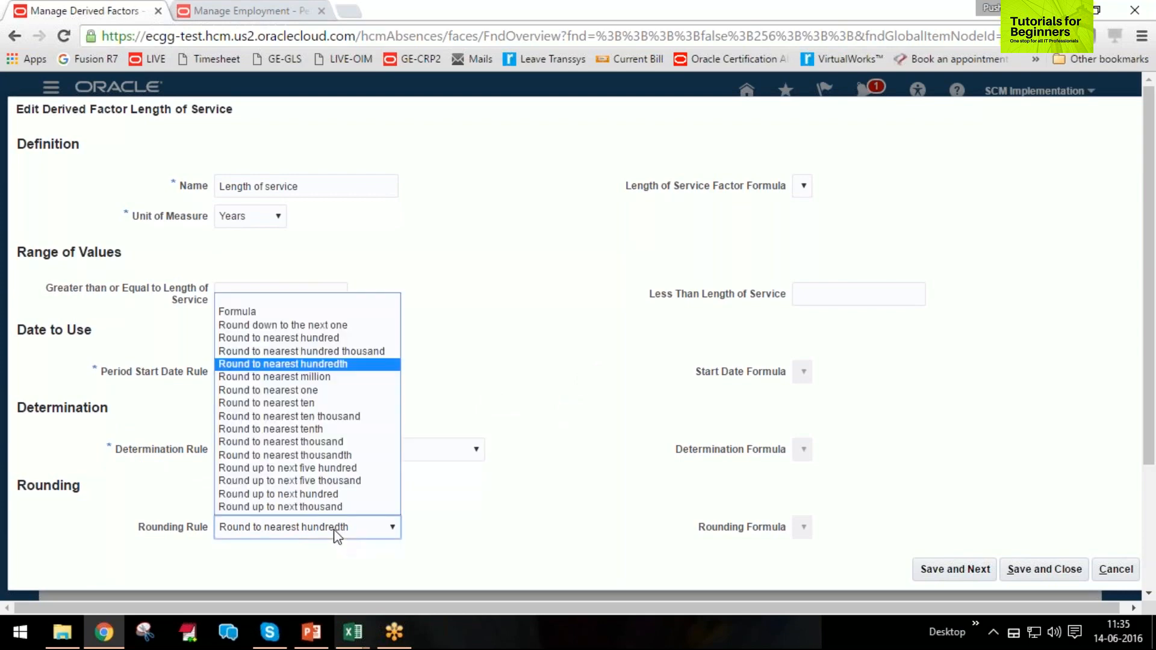
pyautogui.click(335, 530)
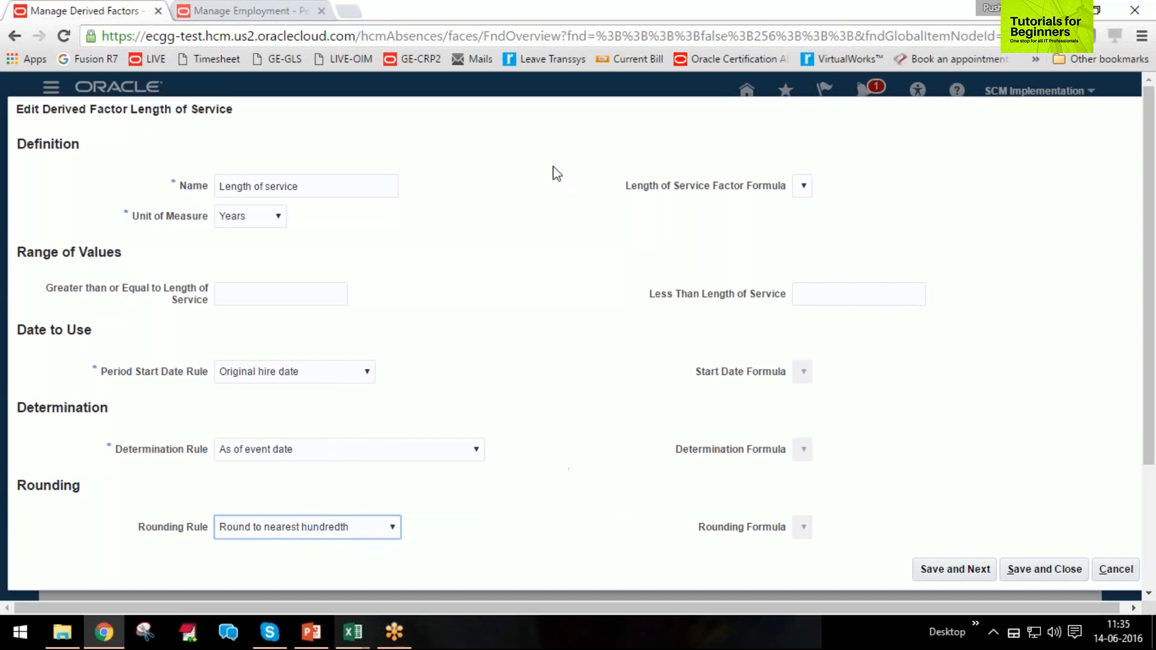
pyautogui.click(1045, 580)
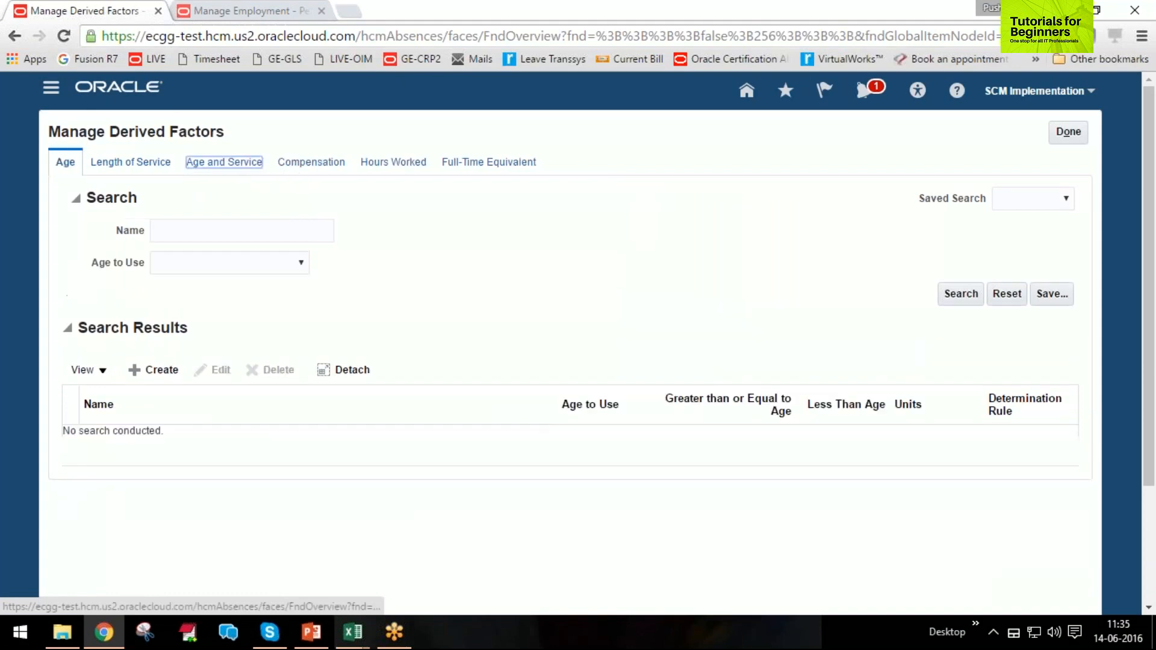
# Check the Full-Time Equivalent and Length of Service factors, and review the Setup Sequence slide of the Absence Management training presentation in PowerPoint.
pyautogui.click(491, 170)
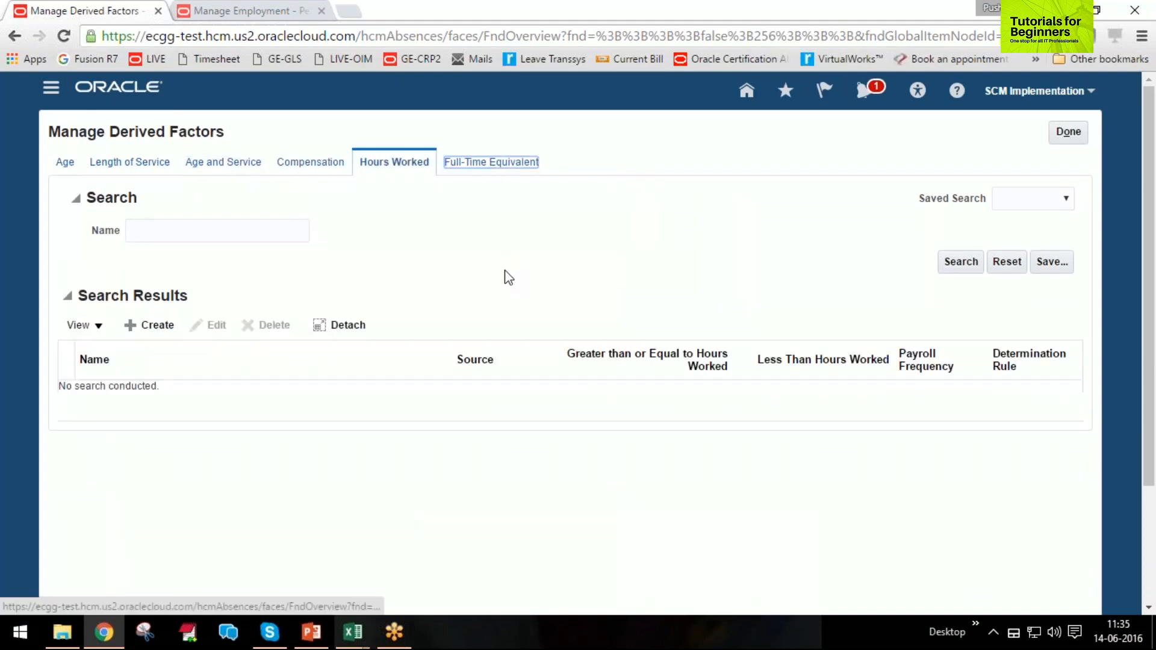
pyautogui.click(128, 163)
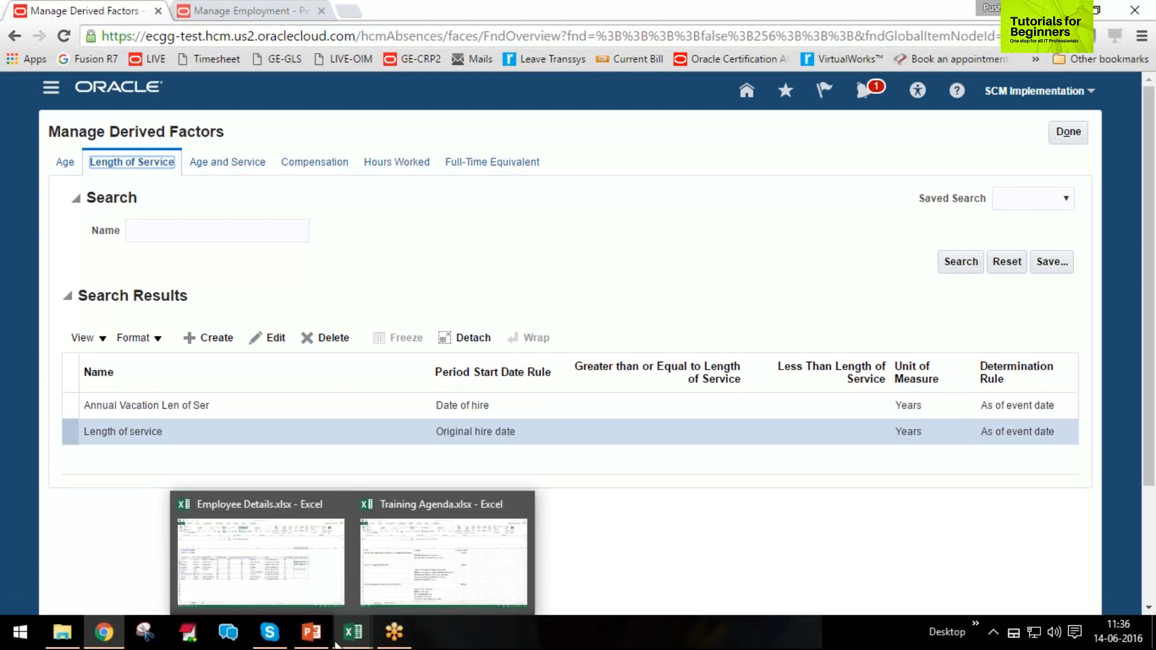
pyautogui.moveTo(408, 644)
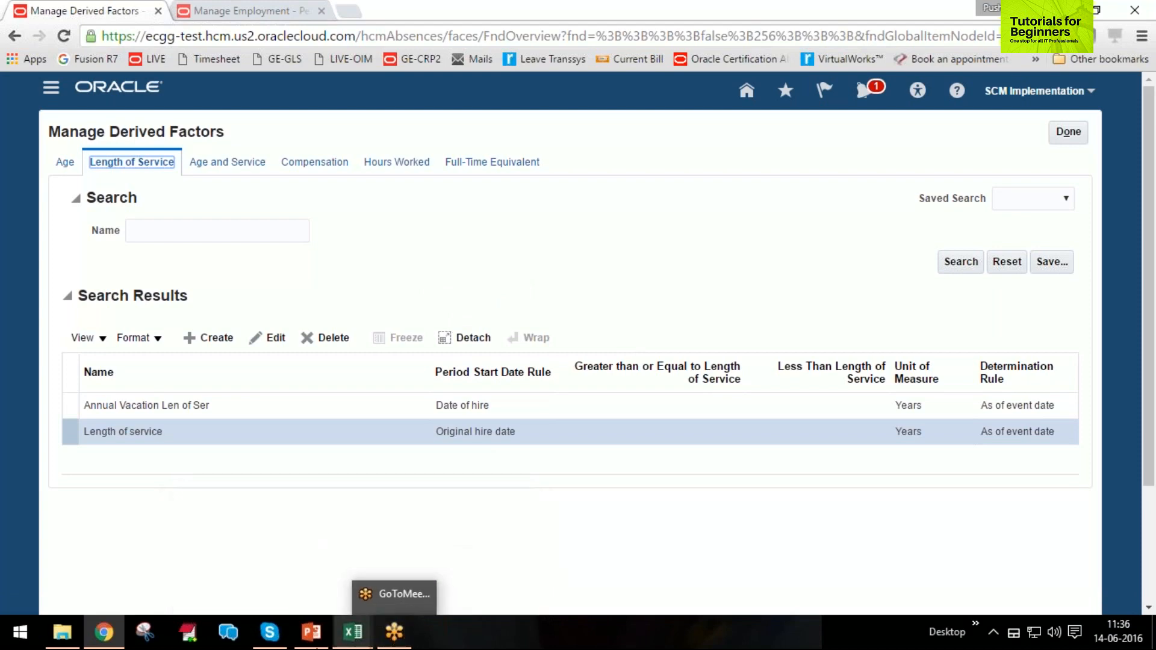
pyautogui.click(312, 633)
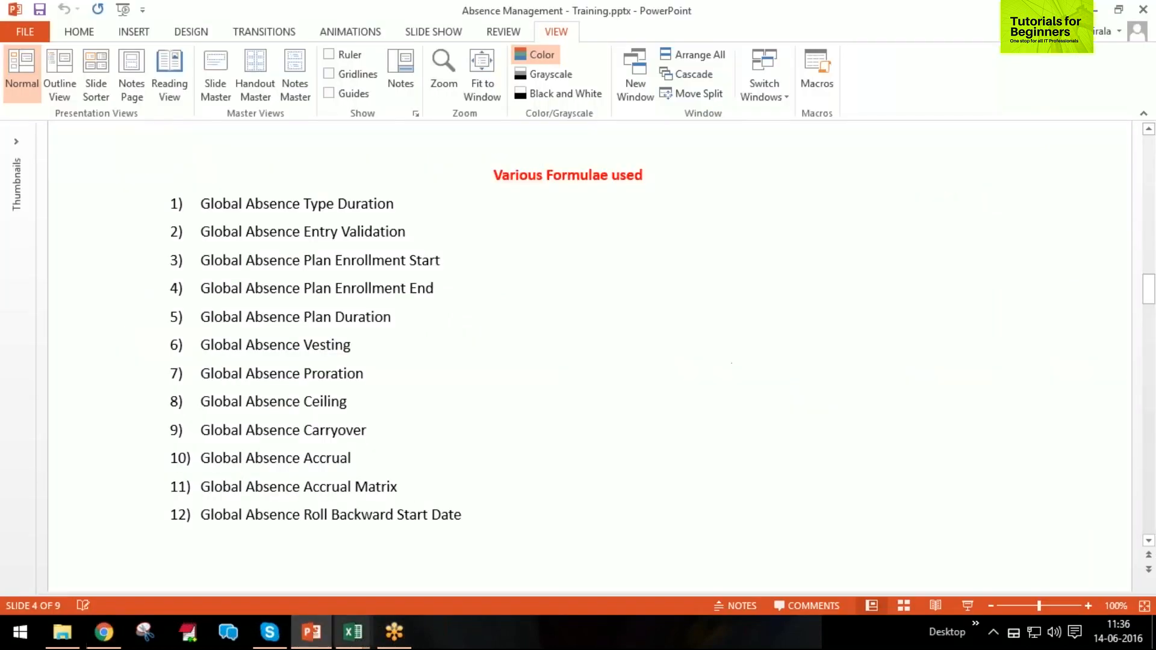
pyautogui.scroll(3, 474, 409)
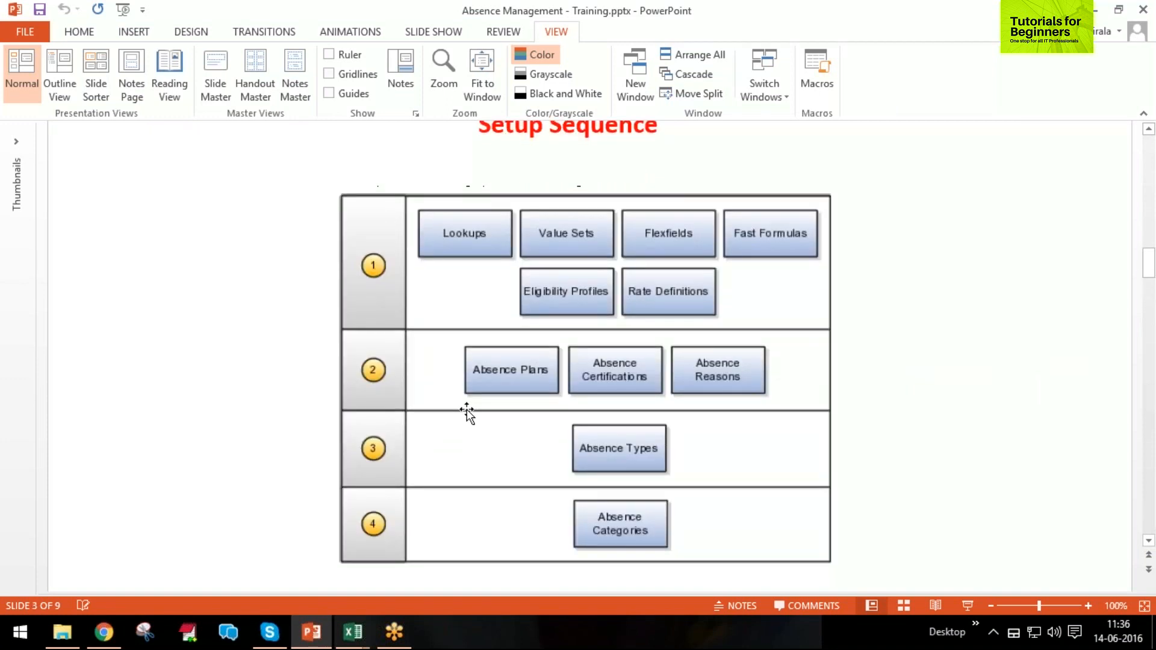
pyautogui.click(1096, 9)
# Leave Manage Derived Factors and open the Manage Absence Reasons task from Absence Administration.
pyautogui.click(1068, 131)
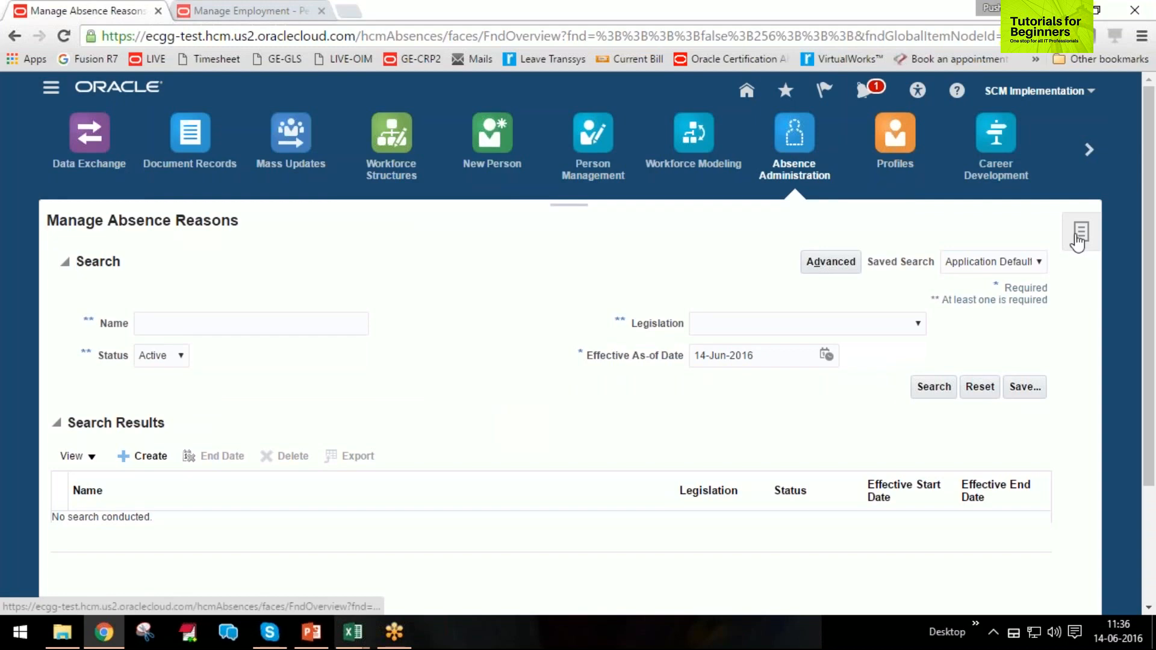
pyautogui.click(1078, 240)
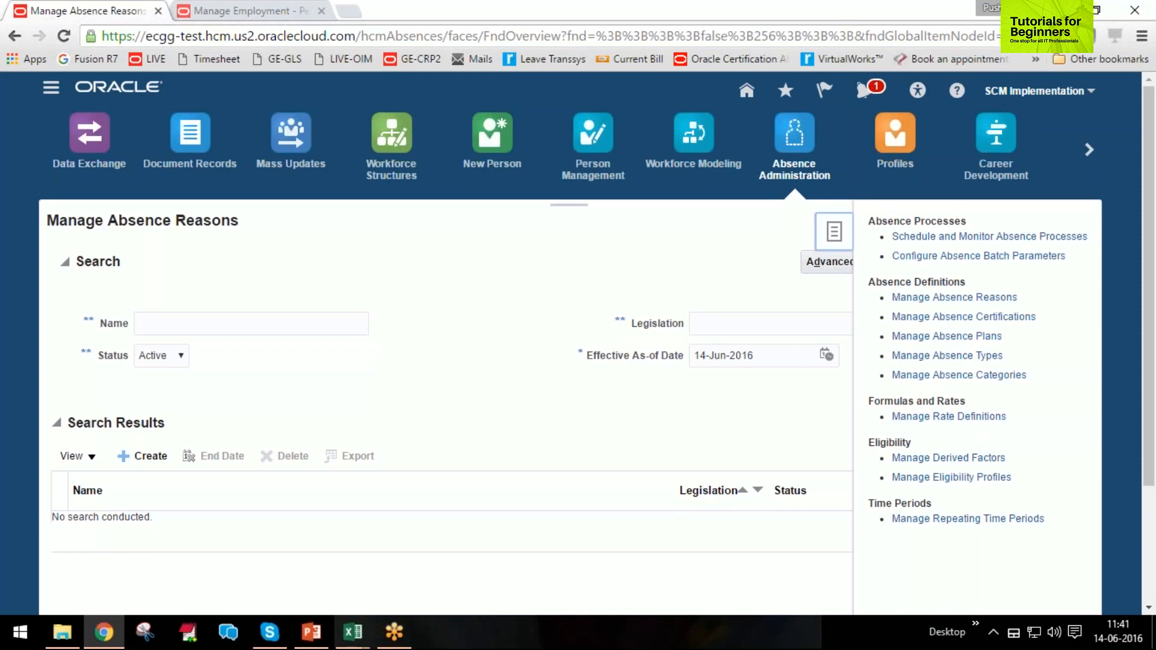
pyautogui.click(957, 299)
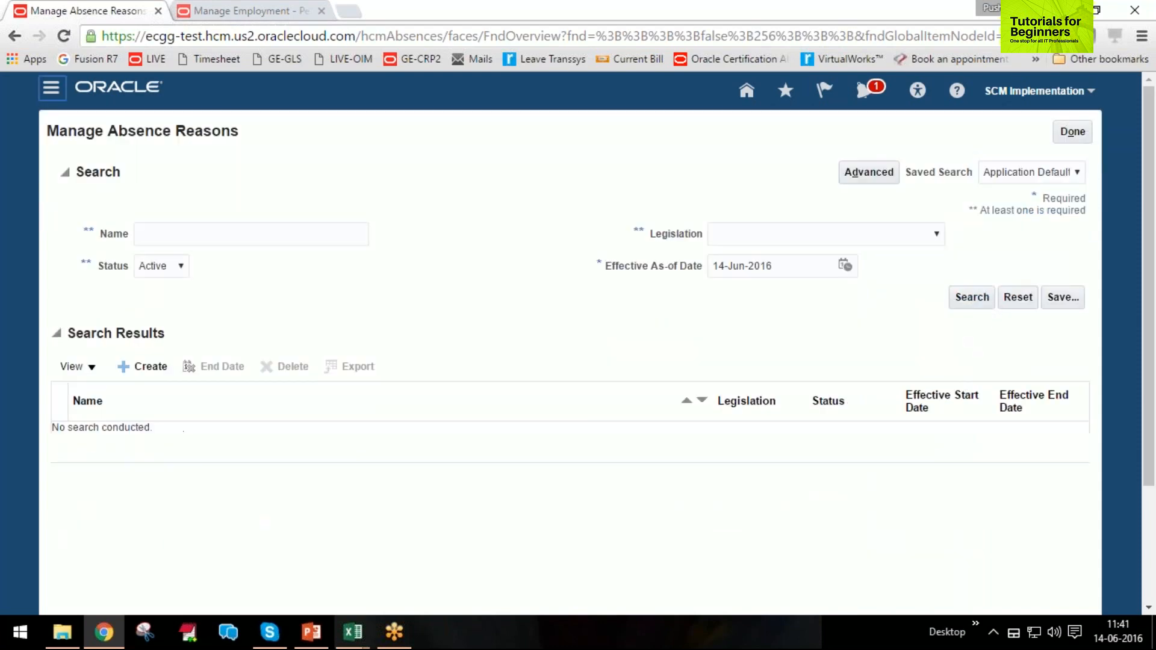
# Start a new absence reason with a session effective date of 01-Jan-2001, accepting the session date change.
pyautogui.click(145, 369)
pyautogui.moveTo(240, 166); pyautogui.dragTo(144, 168)
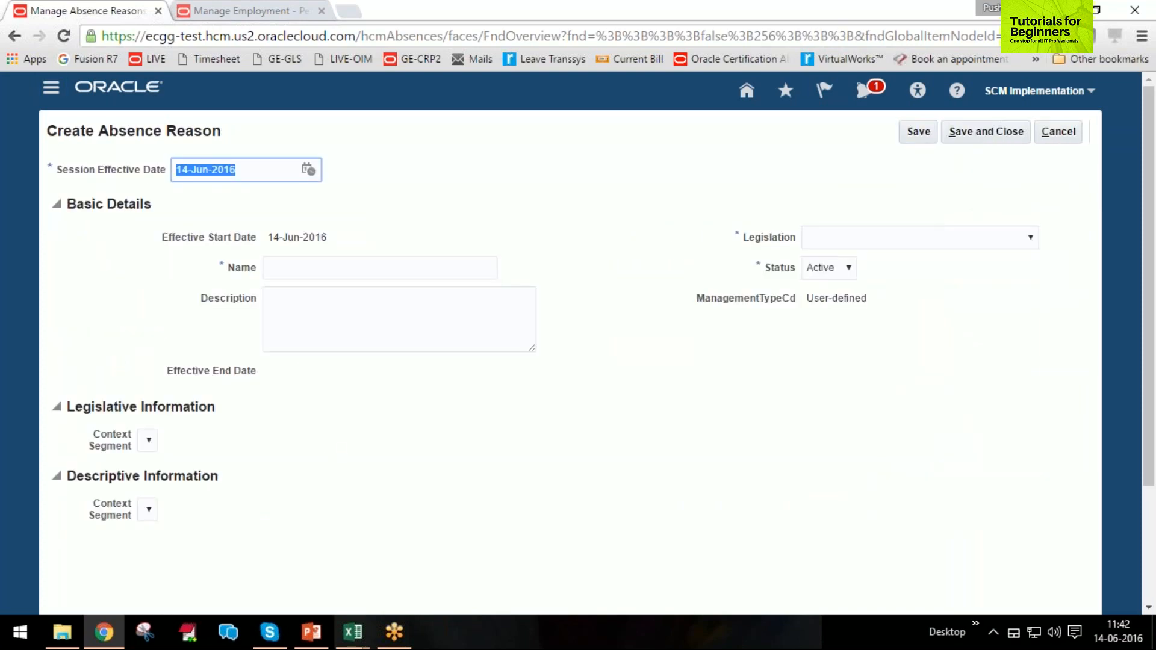
pyautogui.write('1/1/2001')
pyautogui.press('Tab')
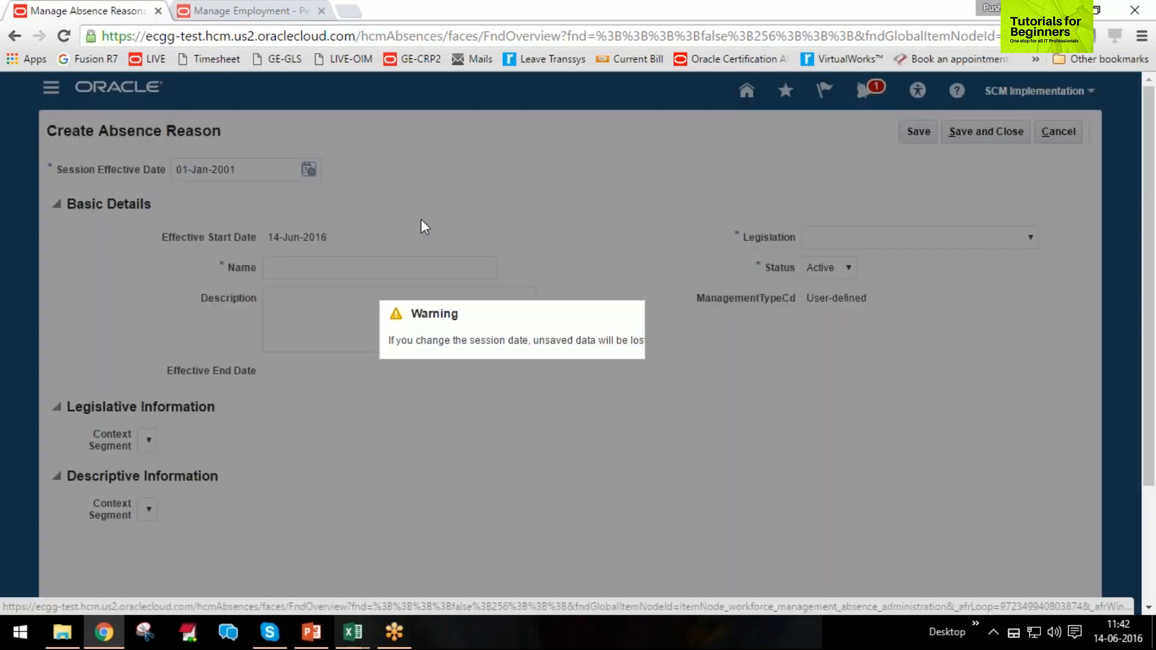
pyautogui.click(722, 366)
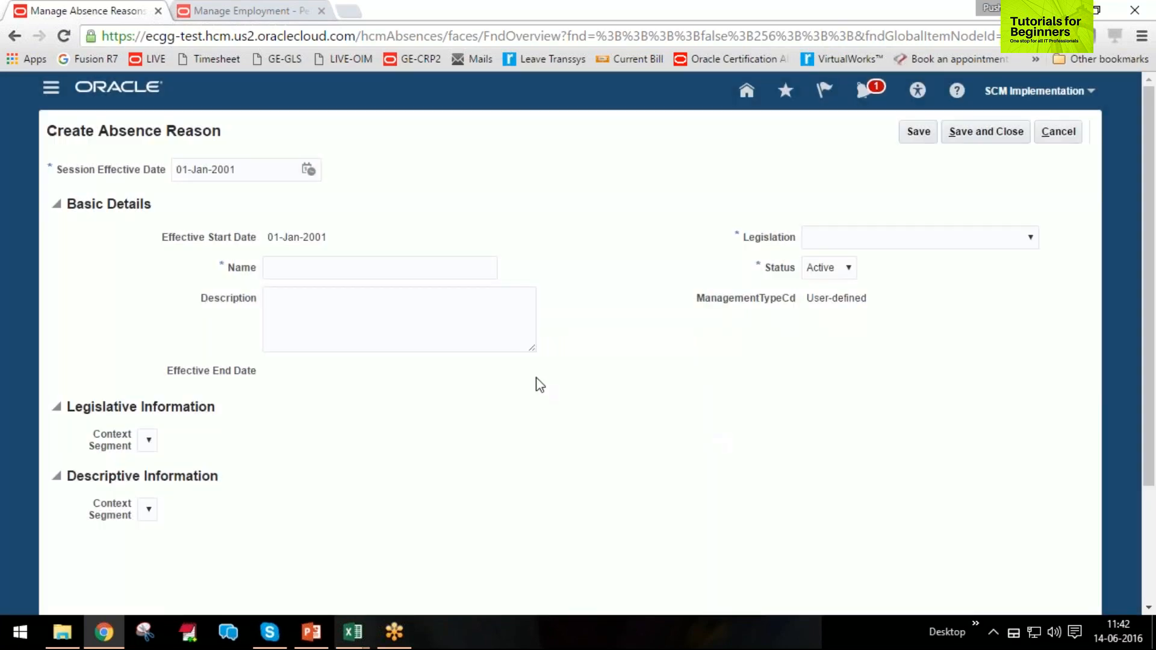
# Name the absence reason Illness and set its legislation to United Arab Emirates.
pyautogui.click(353, 269)
pyautogui.write('Illness')
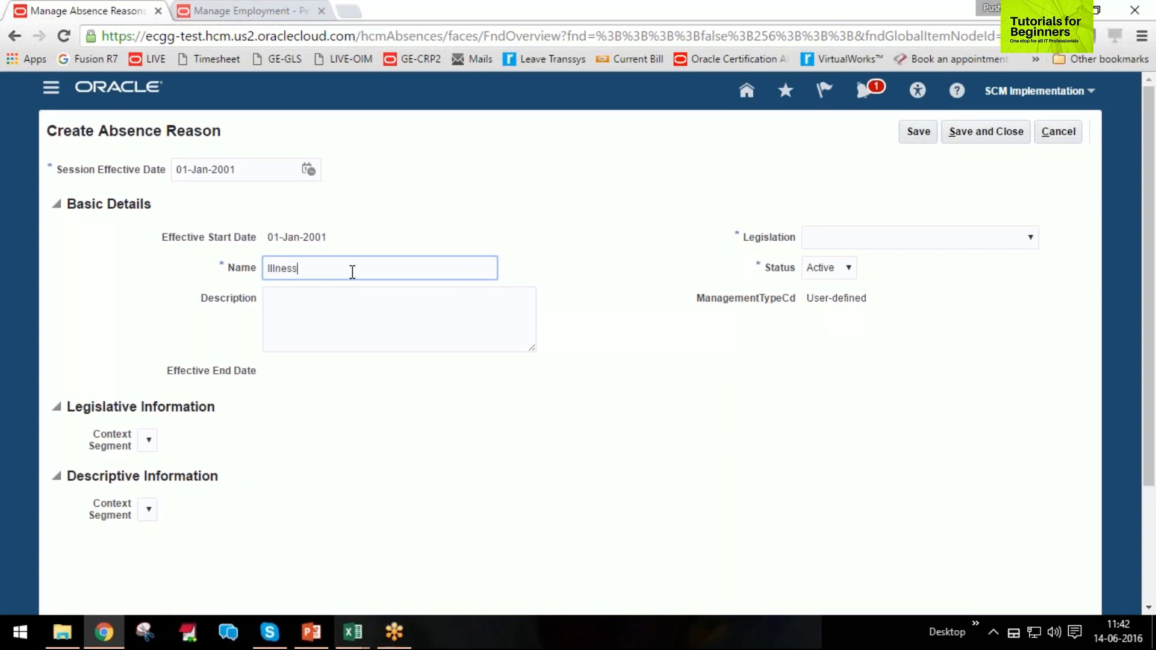
pyautogui.press('Tab')
pyautogui.click(849, 244)
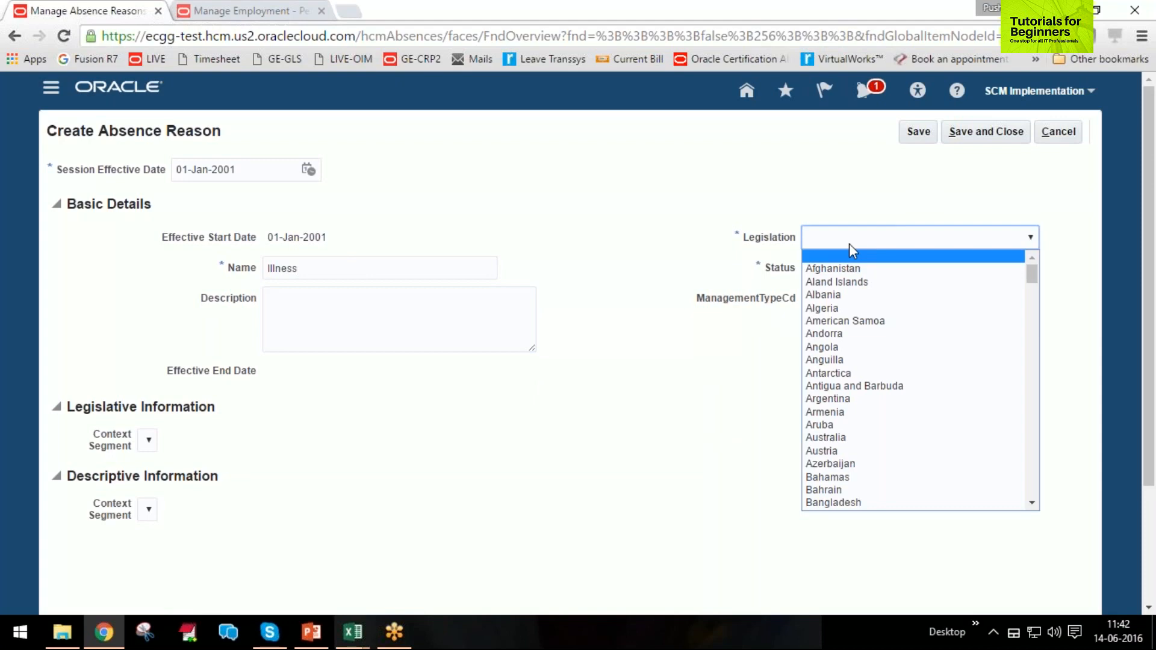
pyautogui.scroll(-10, 879, 298)
pyautogui.scroll(-20, 933, 379)
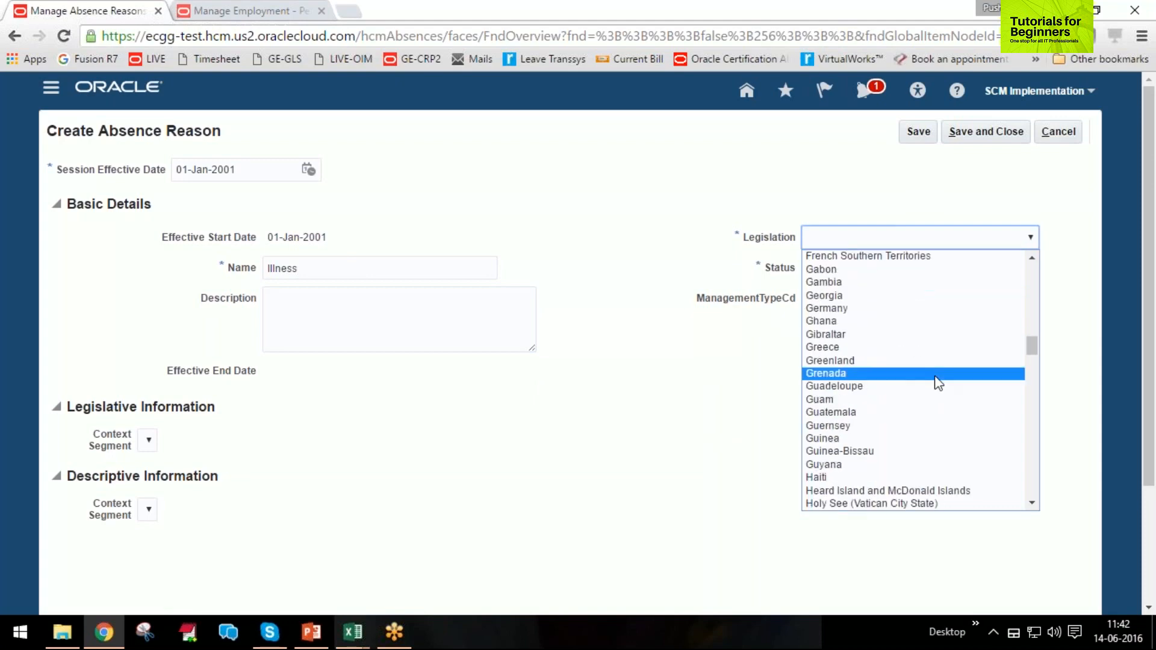
pyautogui.scroll(-3, 927, 377)
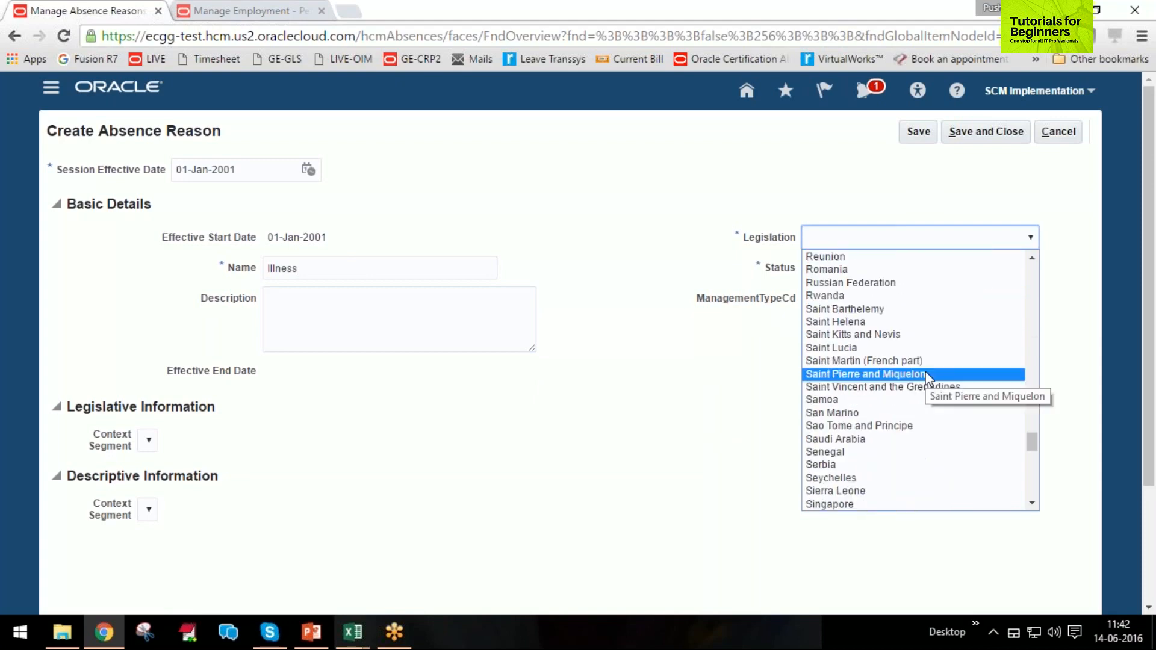
pyautogui.scroll(-5, 927, 377)
pyautogui.press('u')
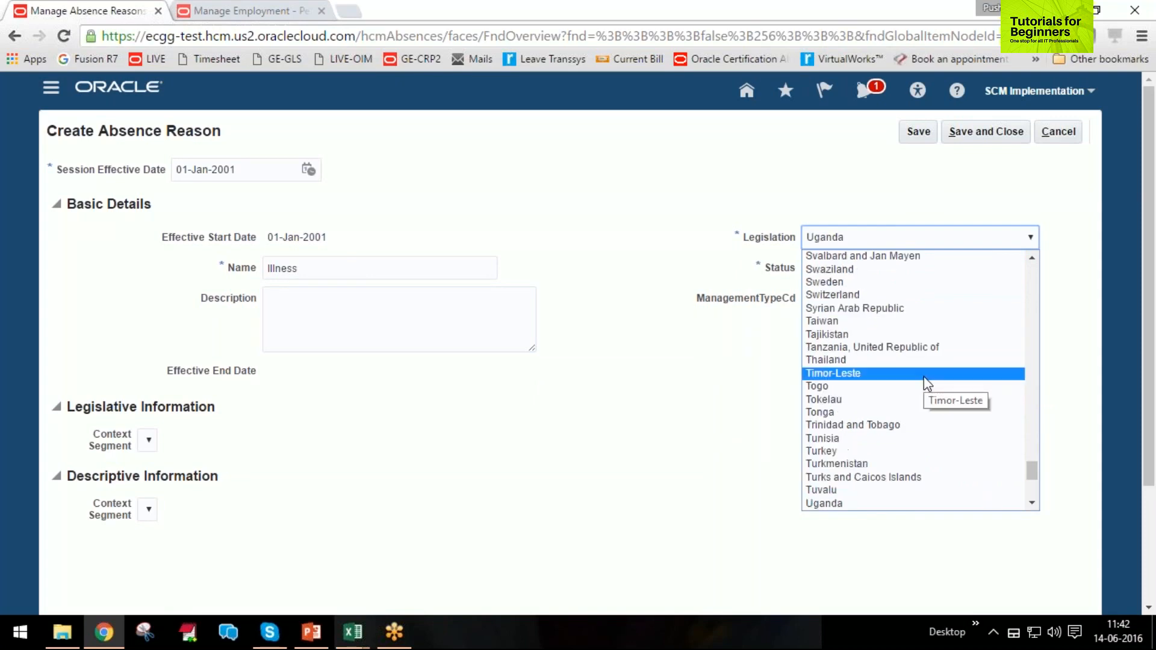
pyautogui.scroll(-2, 924, 397)
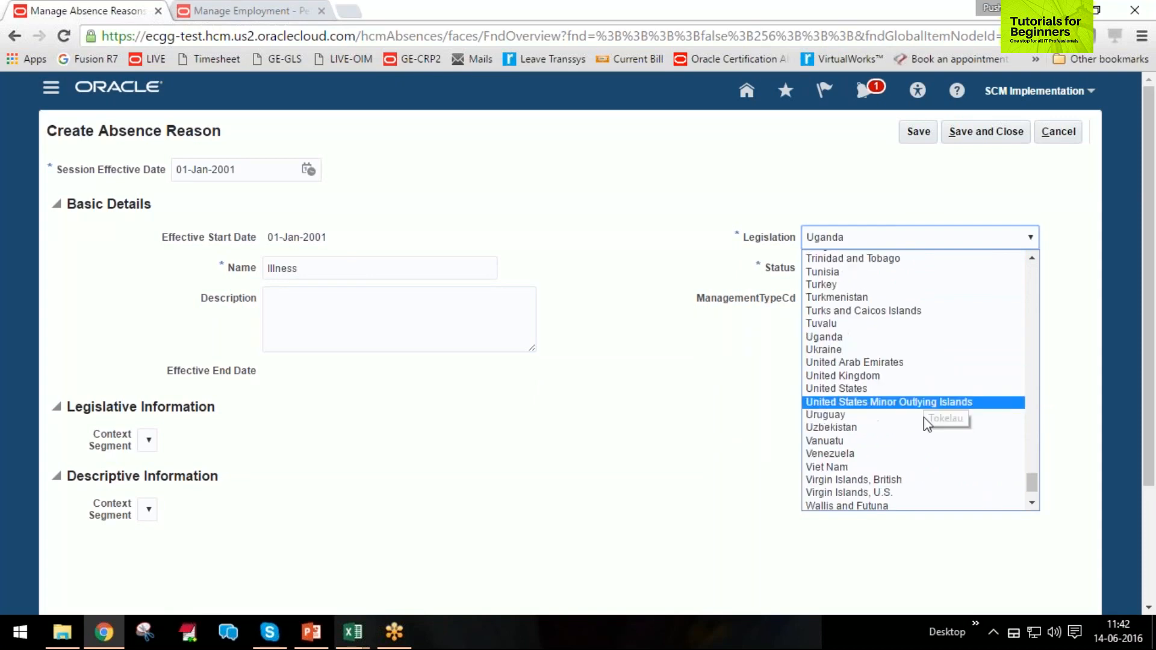
pyautogui.click(903, 360)
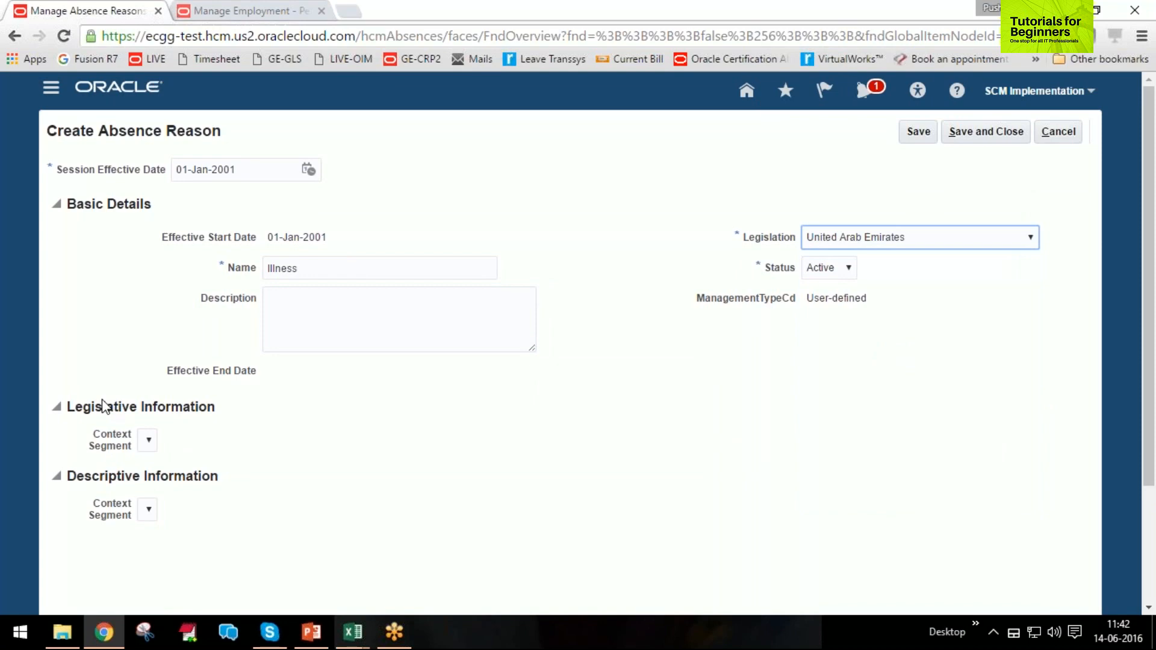
pyautogui.click(60, 407)
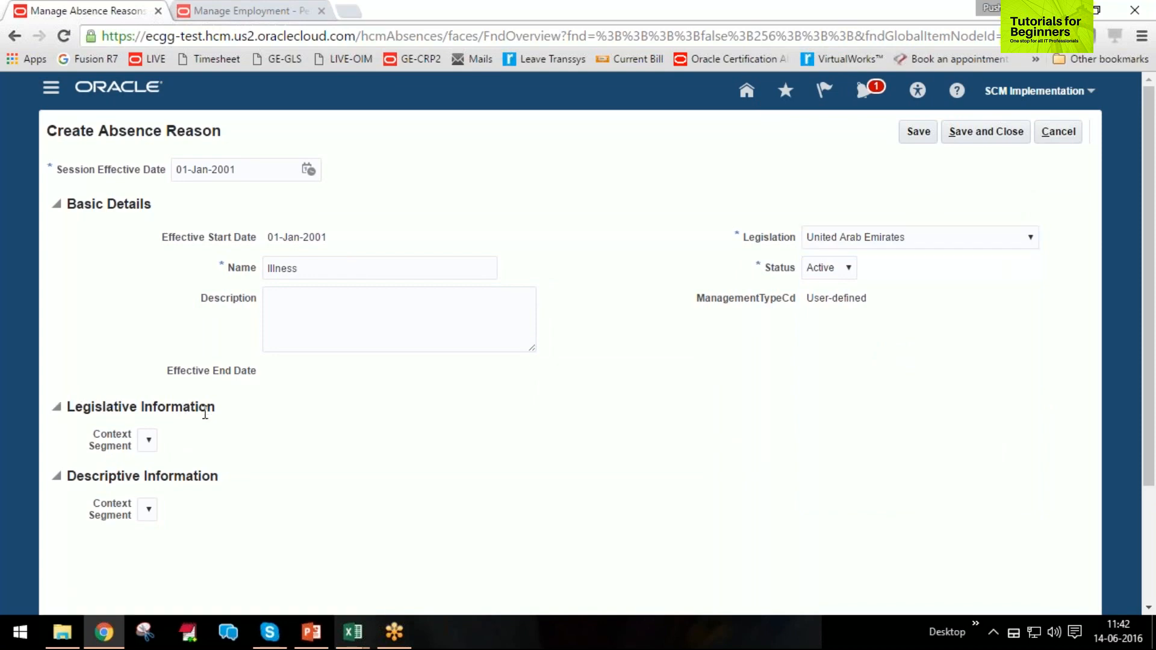
pyautogui.moveTo(219, 410); pyautogui.dragTo(70, 410)
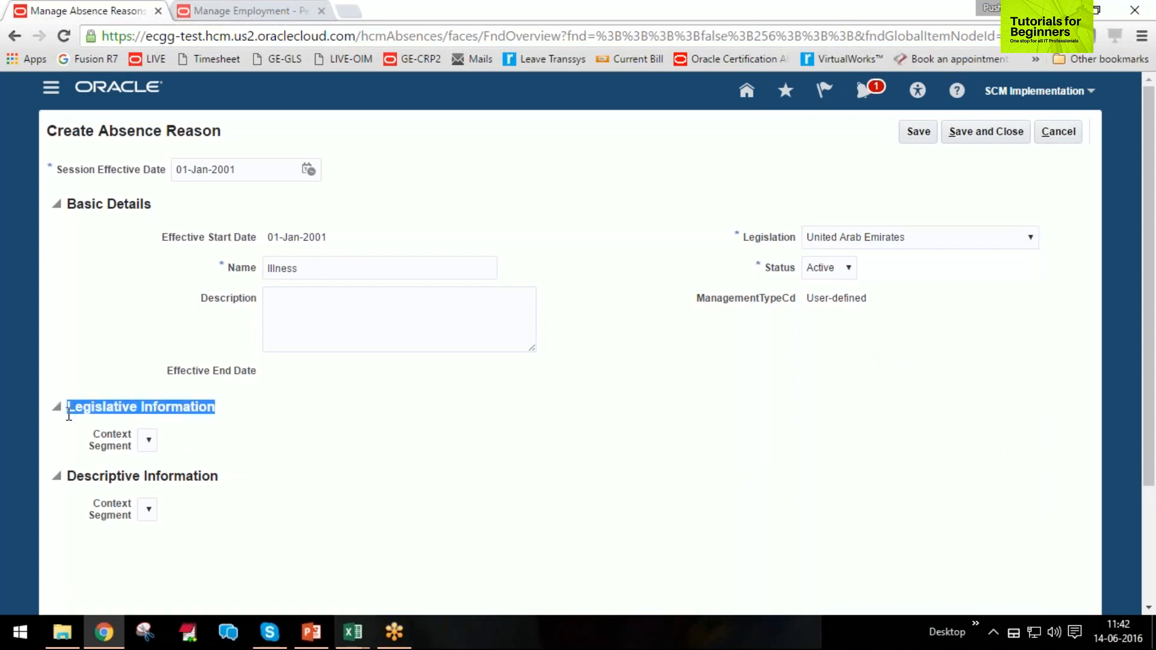
pyautogui.moveTo(69, 478); pyautogui.dragTo(219, 481)
pyautogui.moveTo(217, 525); pyautogui.dragTo(78, 403)
pyautogui.click(259, 451)
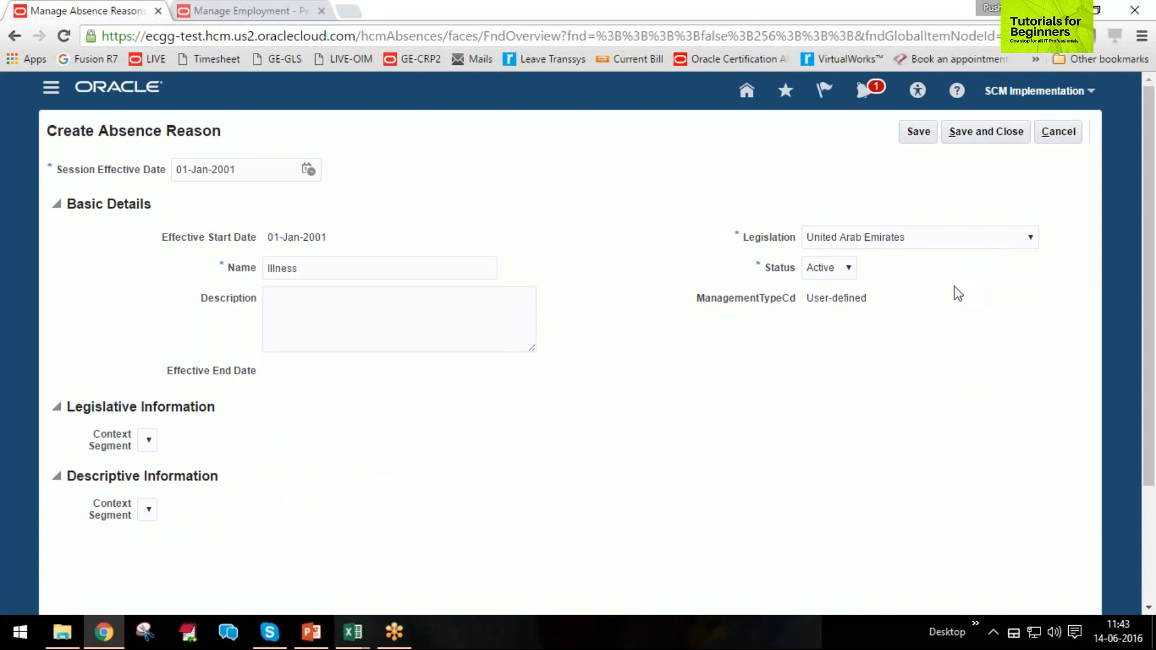
# Try to save the Illness absence reason, and save and close it under the name Injury instead.
pyautogui.click(993, 132)
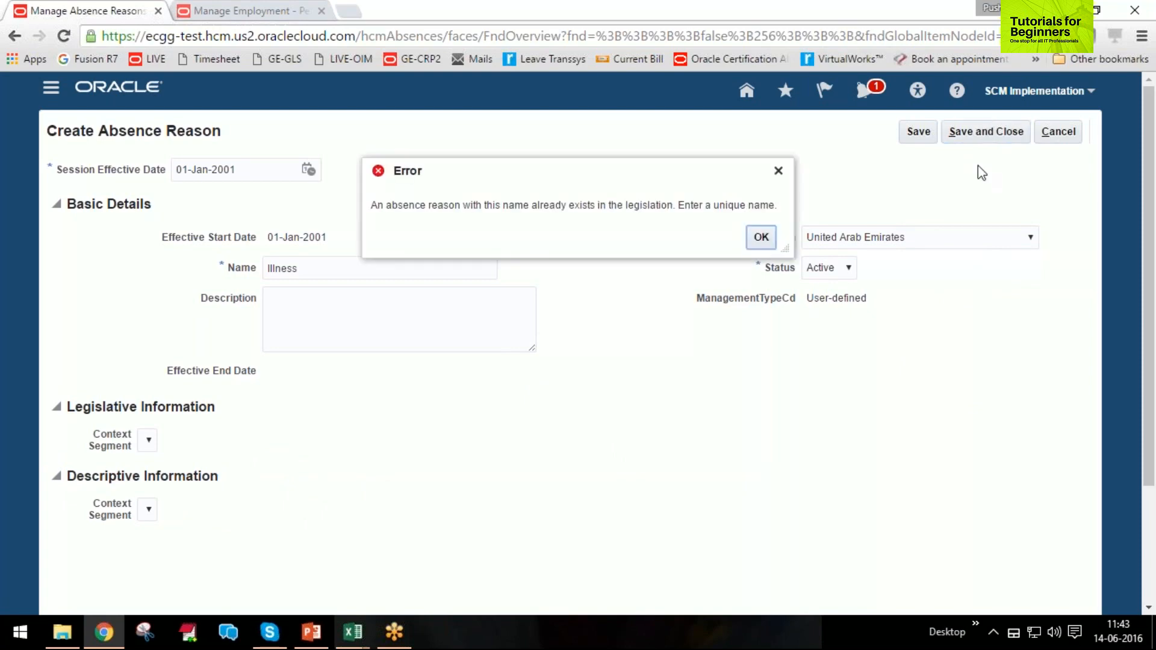
pyautogui.click(761, 236)
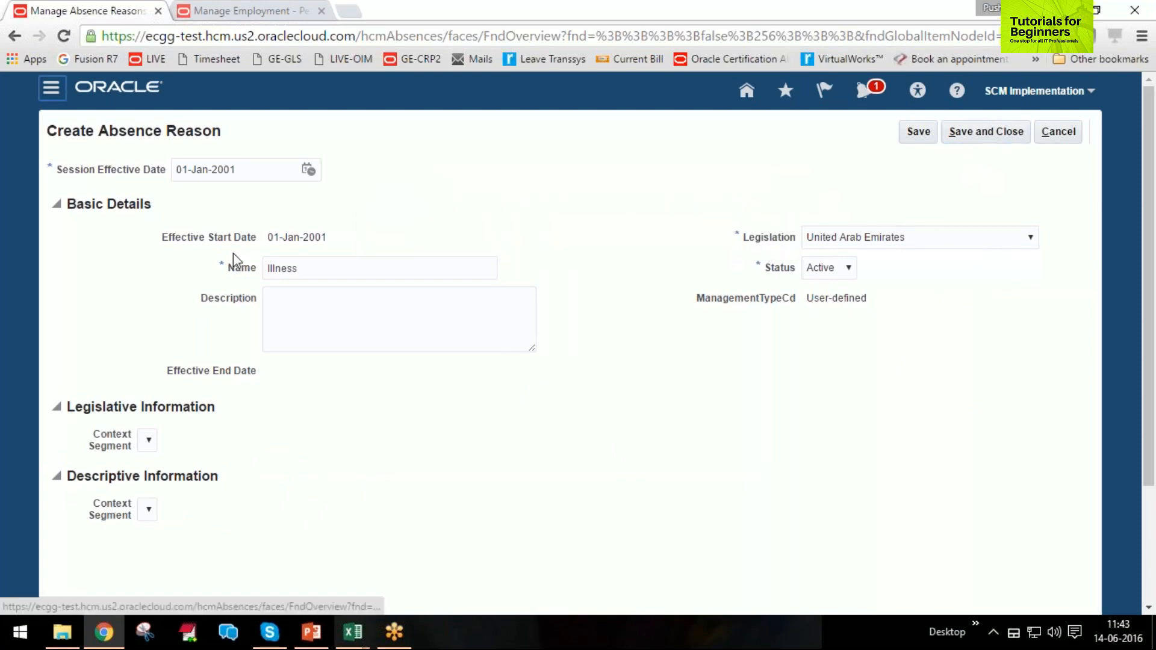
pyautogui.doubleClick(300, 267)
pyautogui.write('Inj')
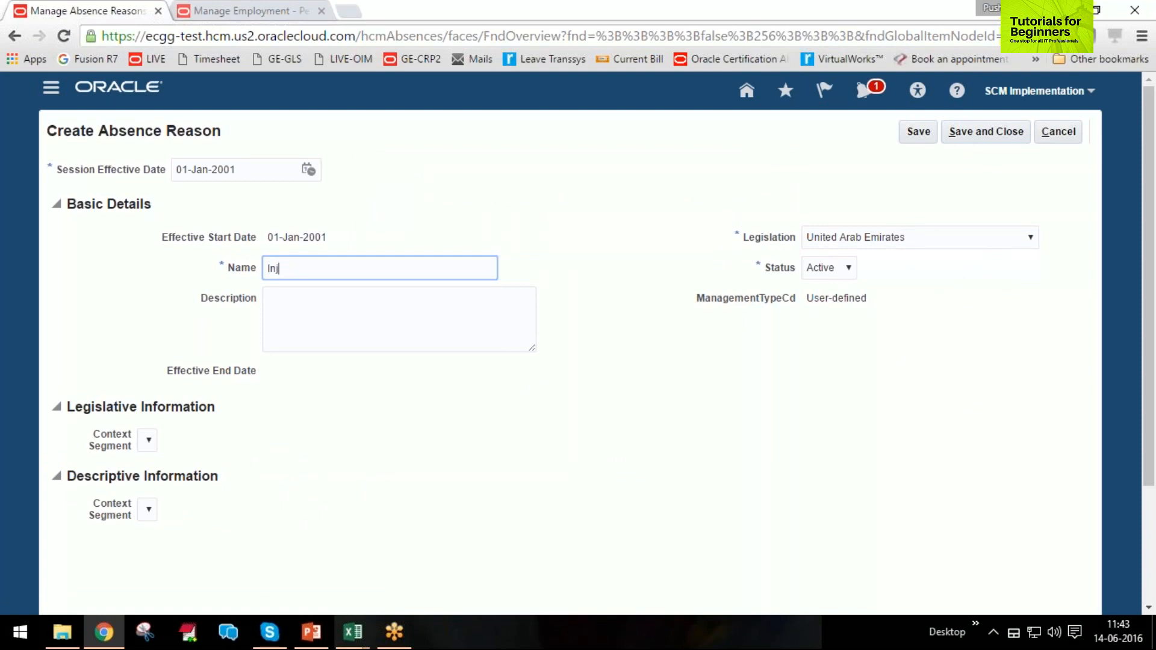
pyautogui.write('usru\\\\')
pyautogui.press('BackSpace')
pyautogui.press('BackSpace')
pyautogui.press('BackSpace')
pyautogui.press('BackSpace')
pyautogui.press('BackSpace')
pyautogui.write('ry')
pyautogui.press('Tab')
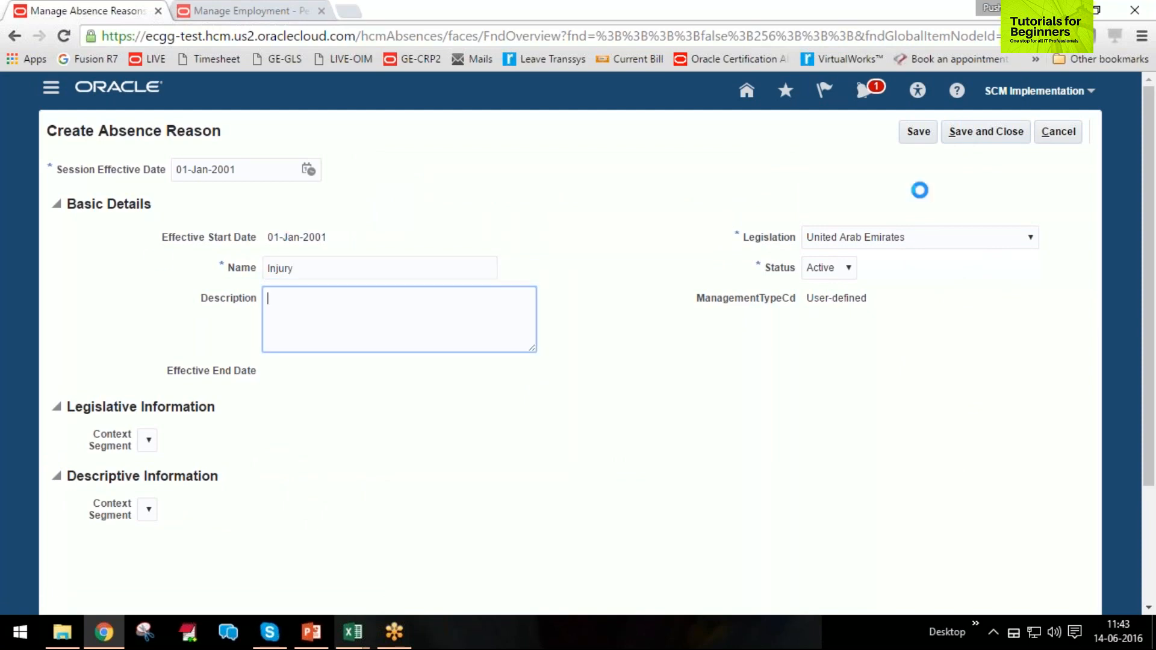
pyautogui.click(991, 135)
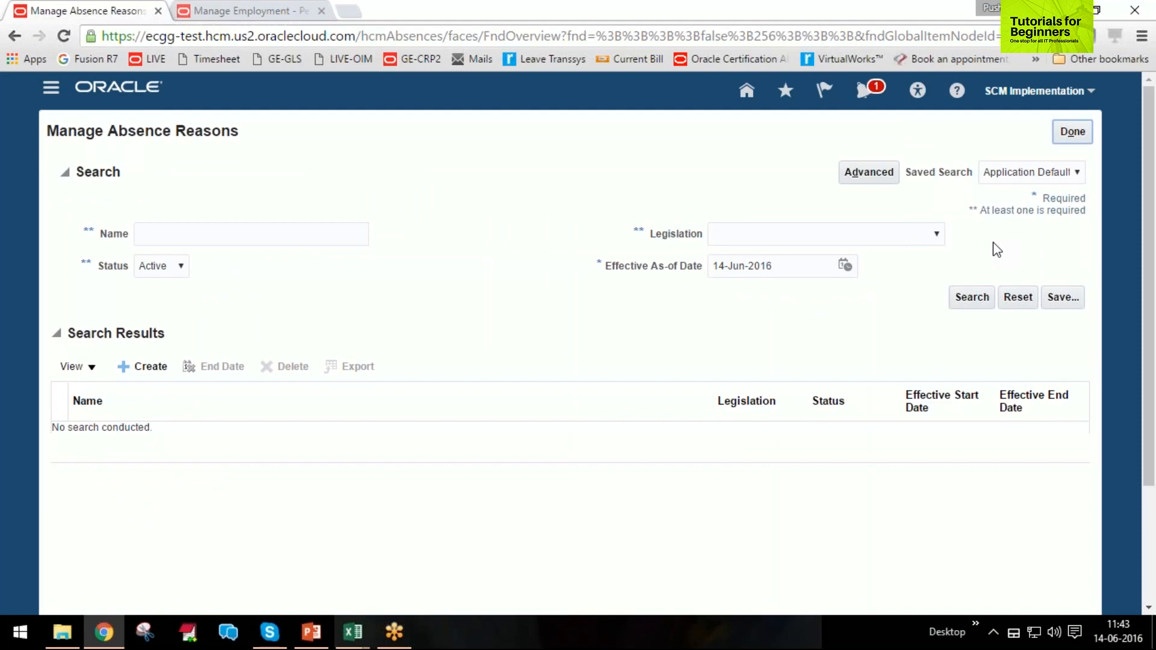
# Leave Manage Absence Reasons and open the Manage Absence Certifications task from Absence Administration.
pyautogui.click(1073, 136)
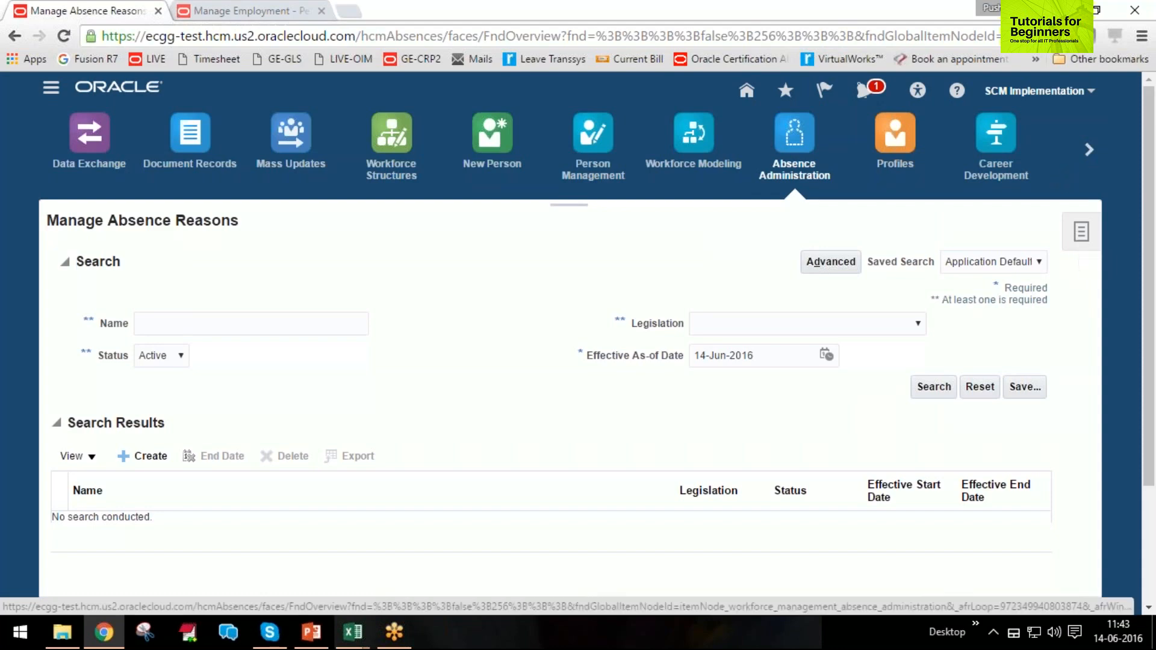
pyautogui.click(1081, 231)
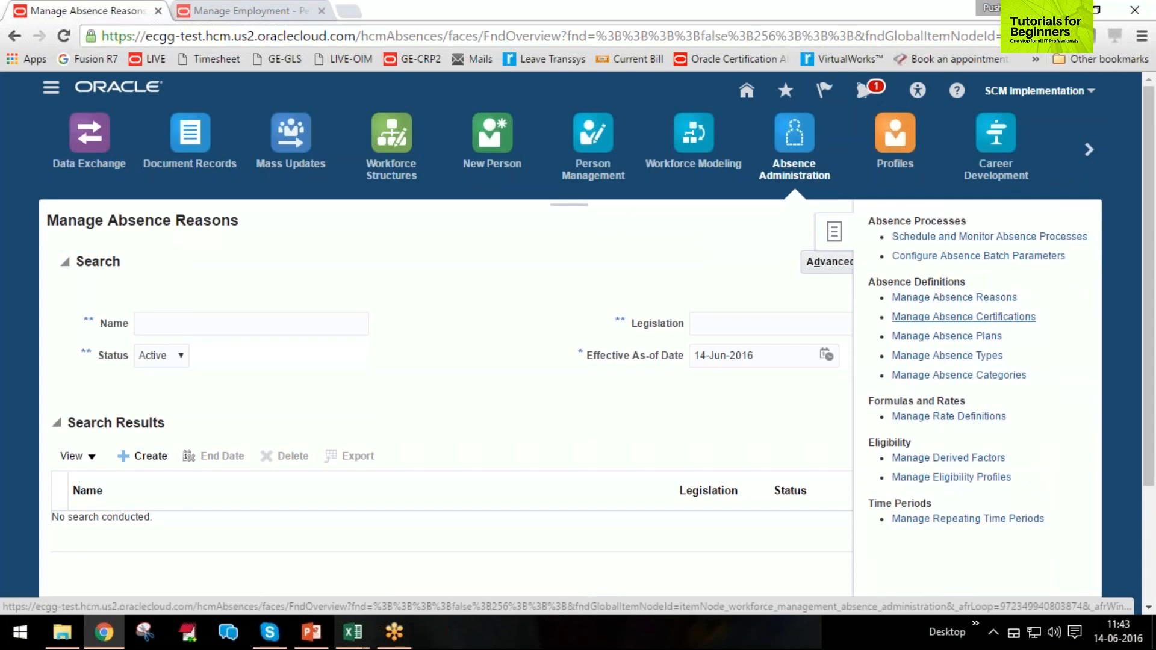
pyautogui.click(1009, 319)
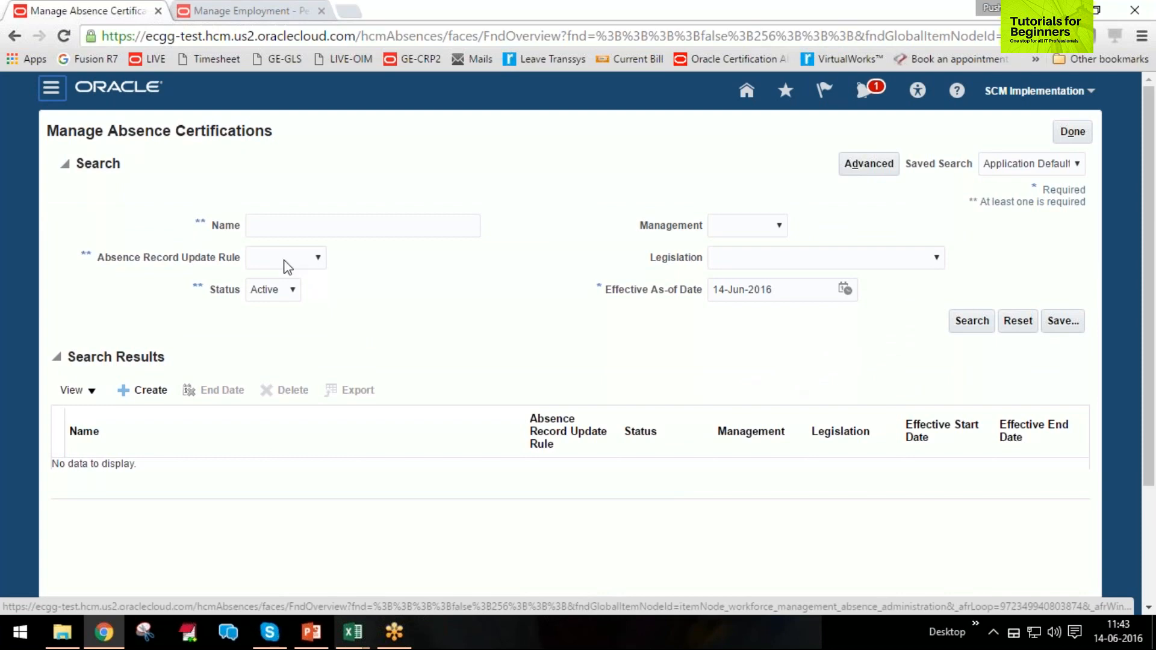
# Search the absence certifications for Sick, review the Sick Leave Certificate's details, and leave it without saving.
pyautogui.click(305, 224)
pyautogui.write('Sick')
pyautogui.press('Return')
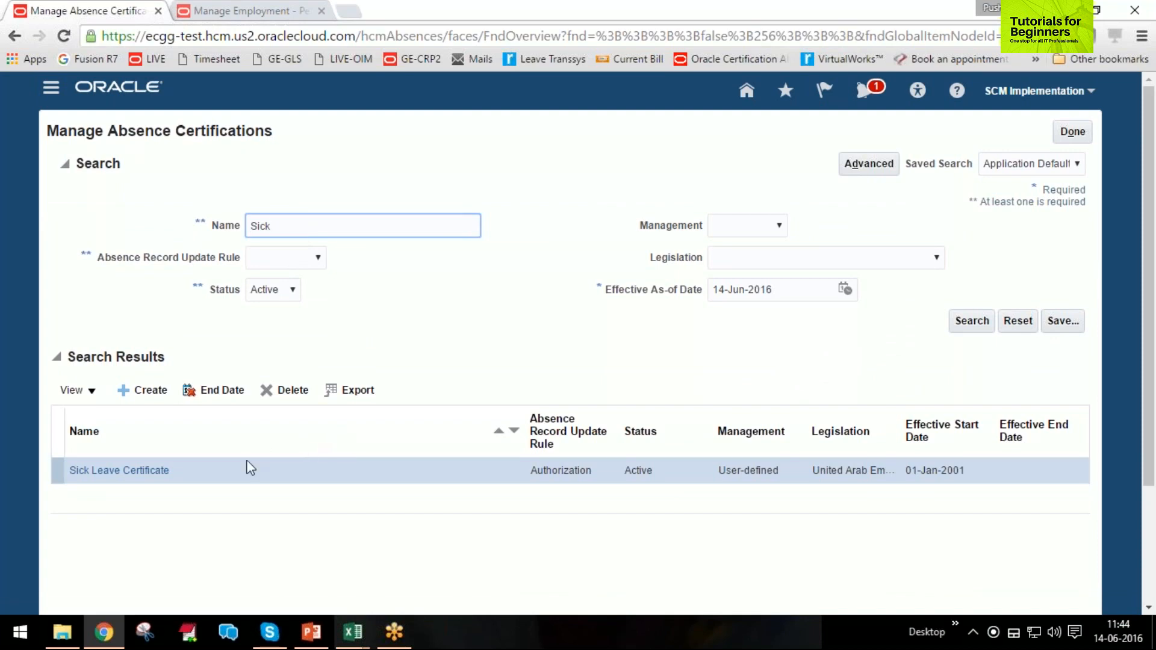
pyautogui.click(129, 470)
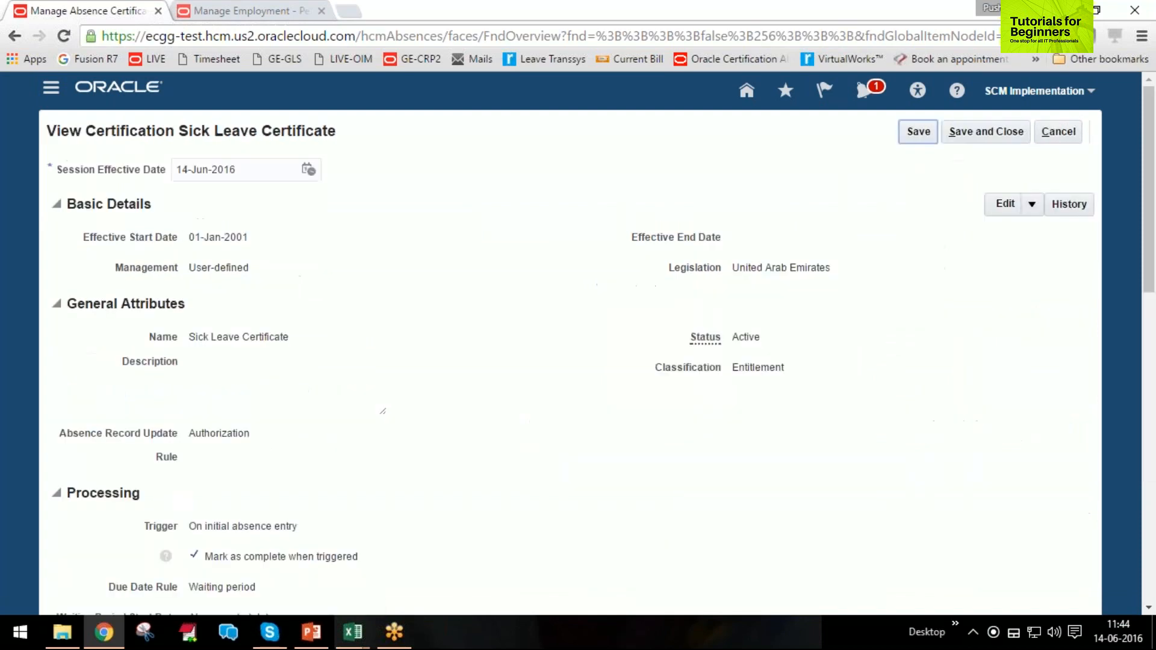
pyautogui.scroll(-1, 647, 237)
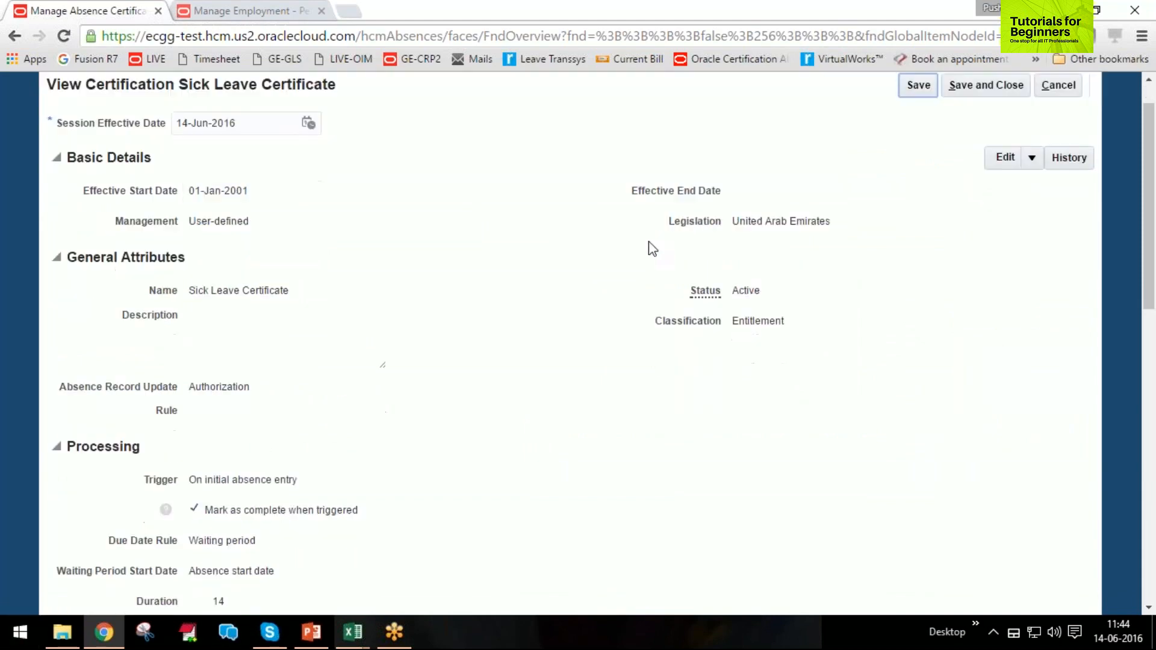
pyautogui.scroll(1, 646, 236)
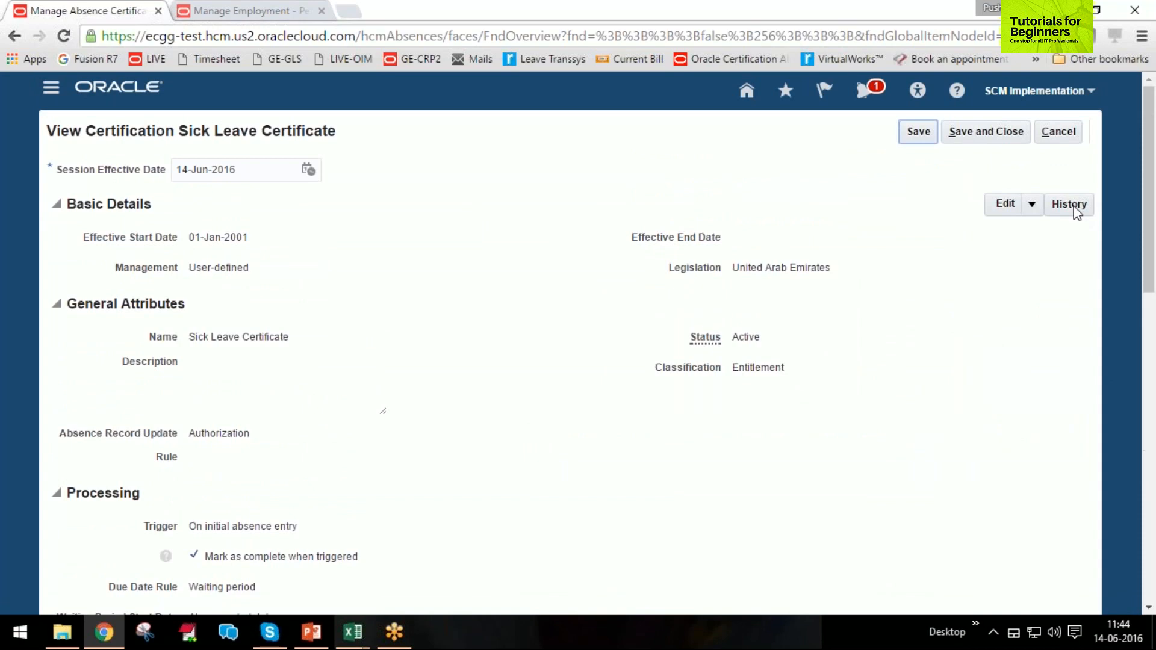
pyautogui.click(1058, 131)
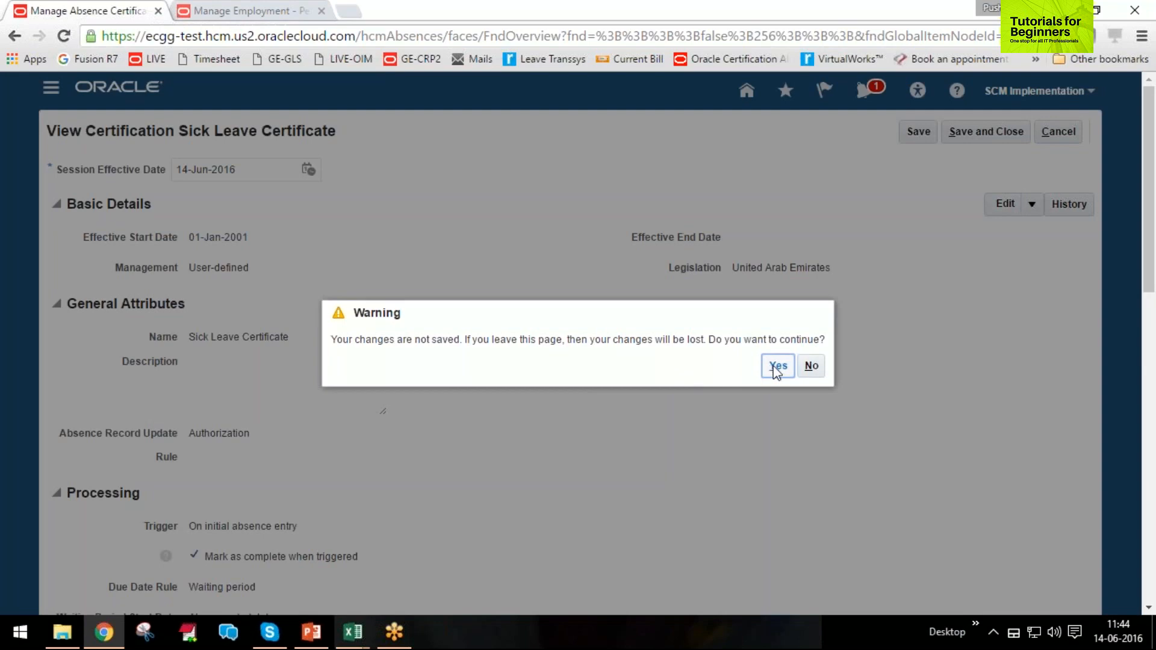
pyautogui.click(777, 368)
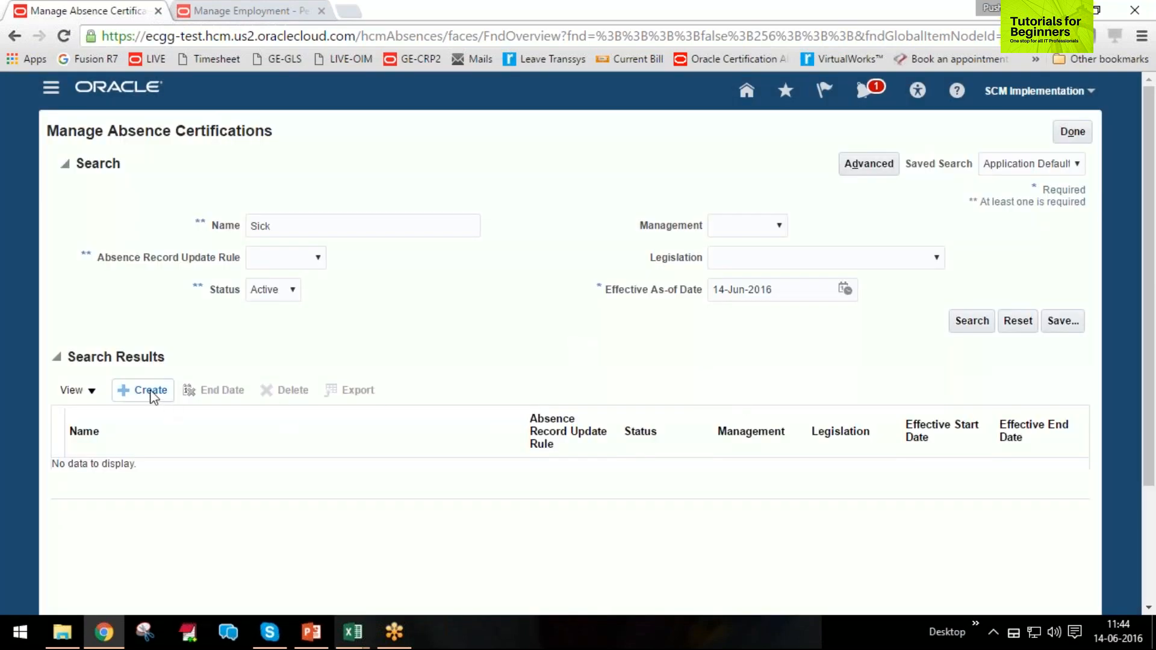
# Start a new absence certification with a session effective date of 01-Jan-2001, accepting the session date change.
pyautogui.click(150, 392)
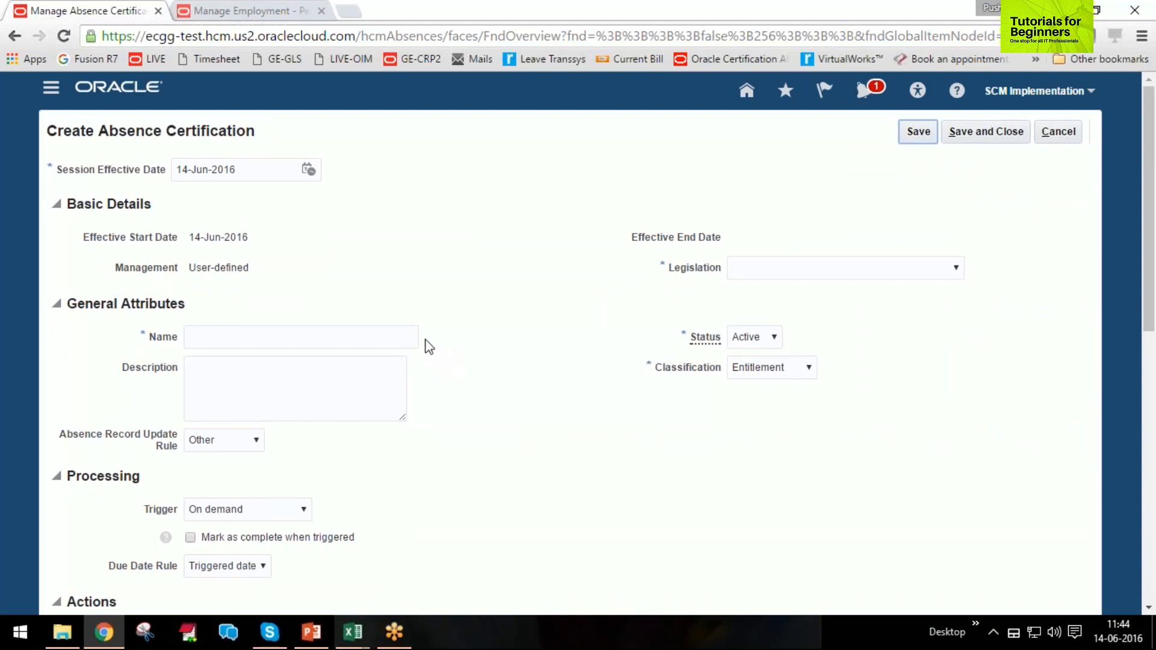
pyautogui.moveTo(236, 170); pyautogui.dragTo(174, 171)
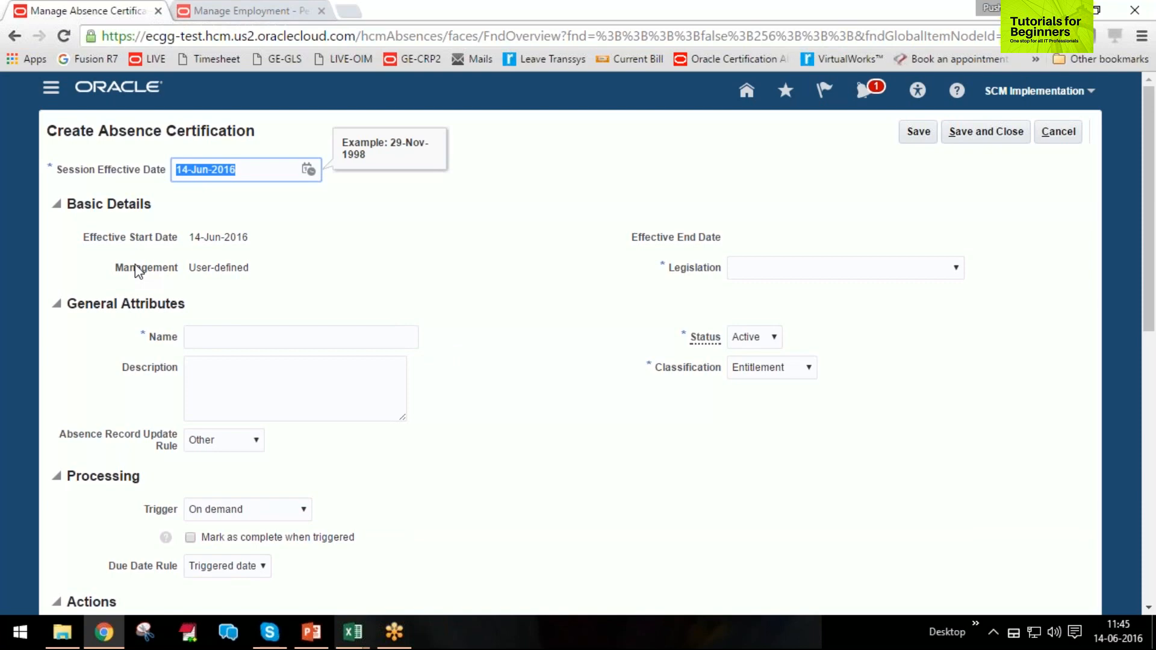
pyautogui.write('1/1/2001')
pyautogui.press('Tab')
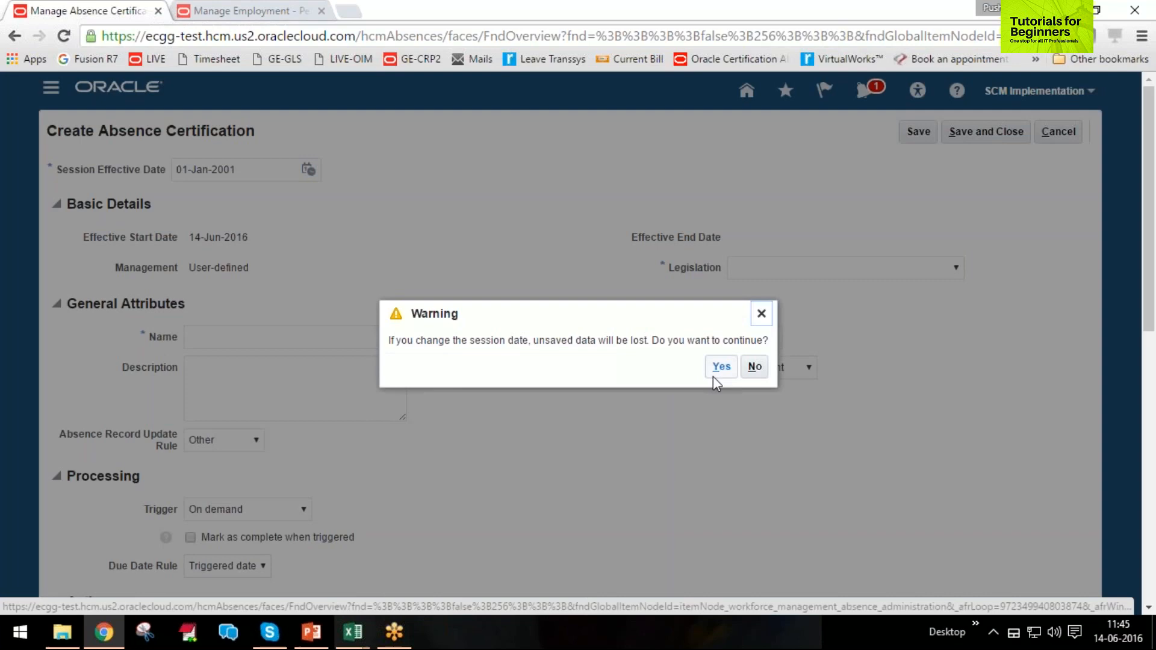
pyautogui.click(716, 375)
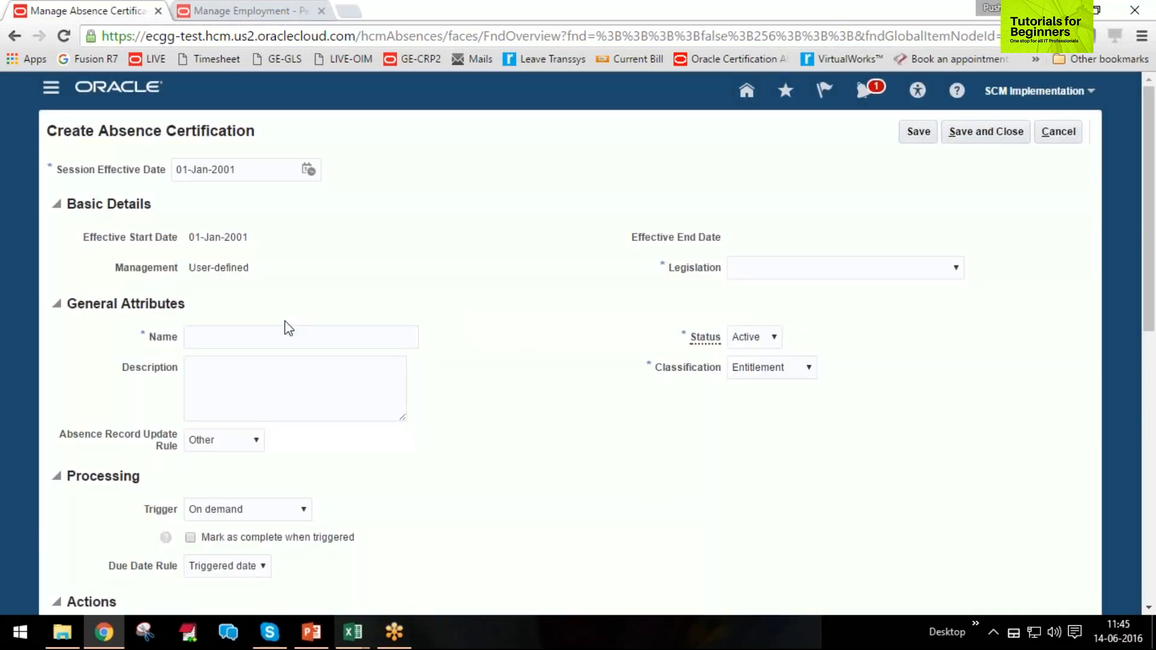
# Name the absence certification Medical Certificate and set its legislation to United Arab Emirates.
pyautogui.click(283, 336)
pyautogui.write('Medical')
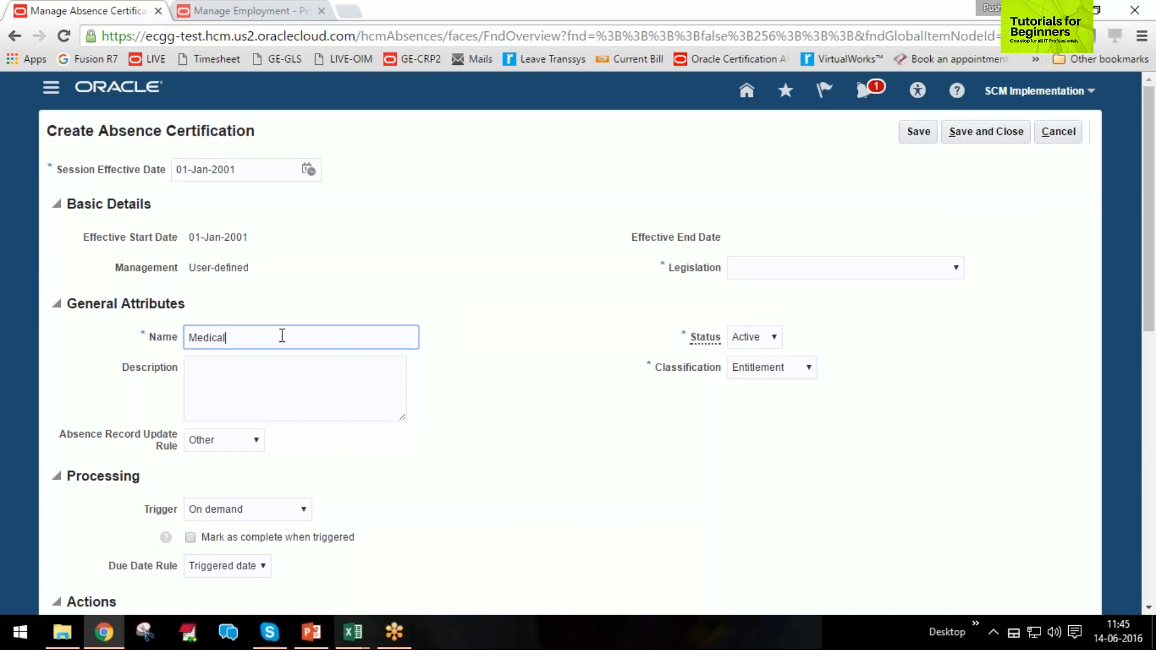
pyautogui.write(' Certificate')
pyautogui.press('Tab')
pyautogui.scroll(-1, 301, 341)
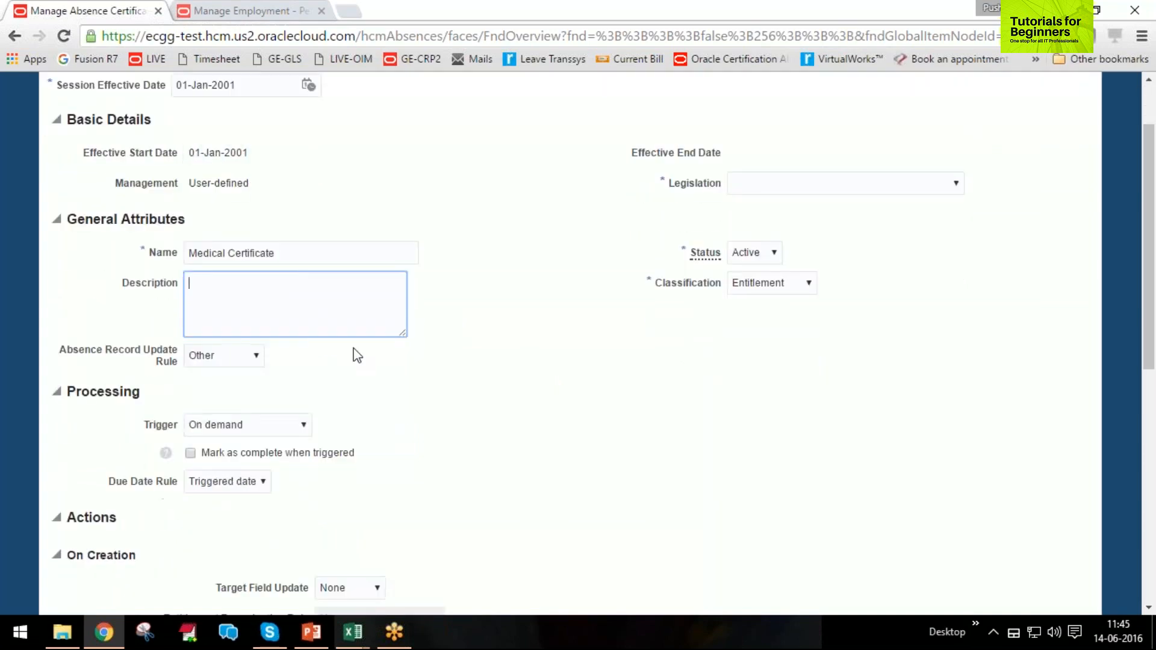
pyautogui.click(803, 184)
pyautogui.scroll(-10, 829, 271)
pyautogui.press('u')
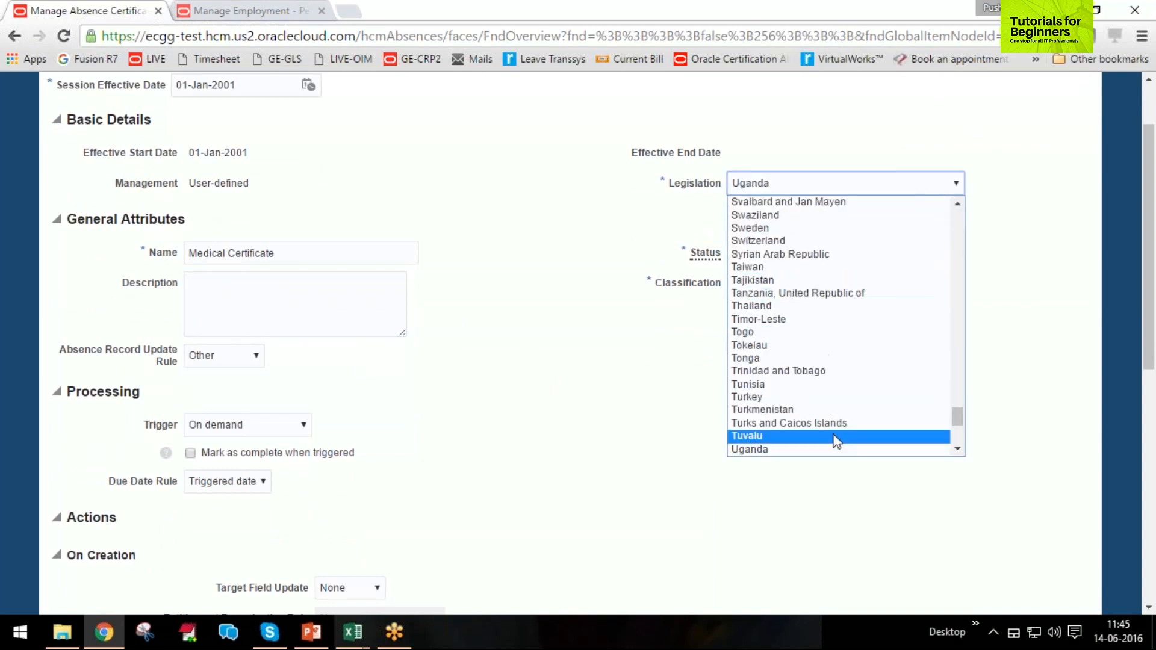
pyautogui.click(957, 450)
pyautogui.click(957, 450)
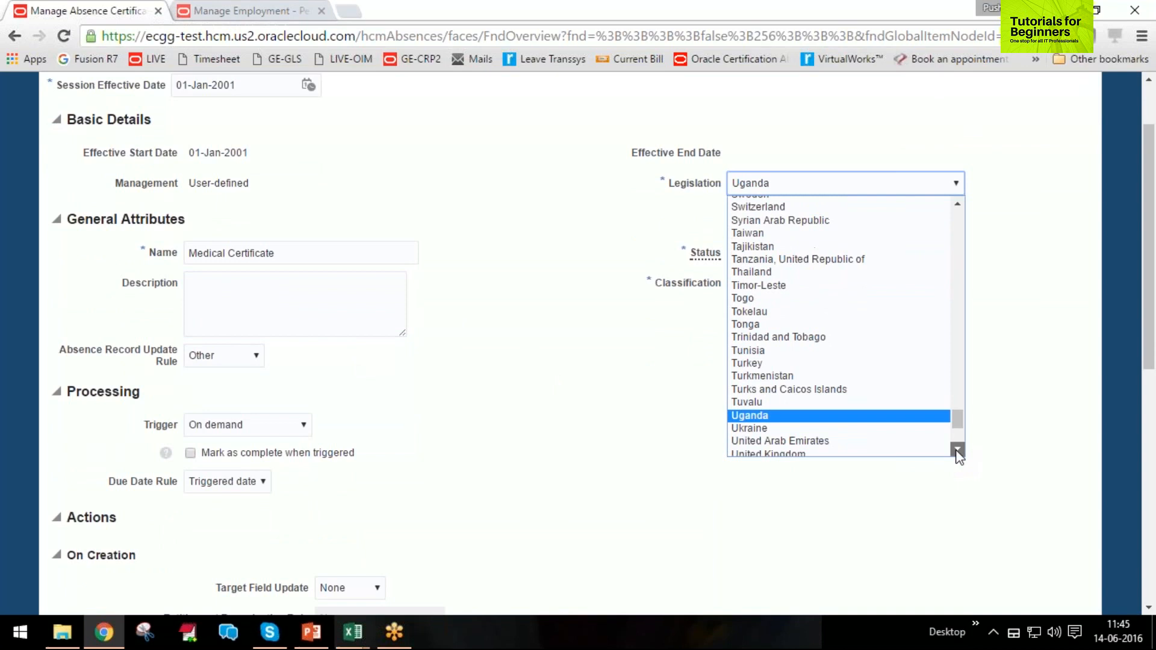
pyautogui.click(855, 410)
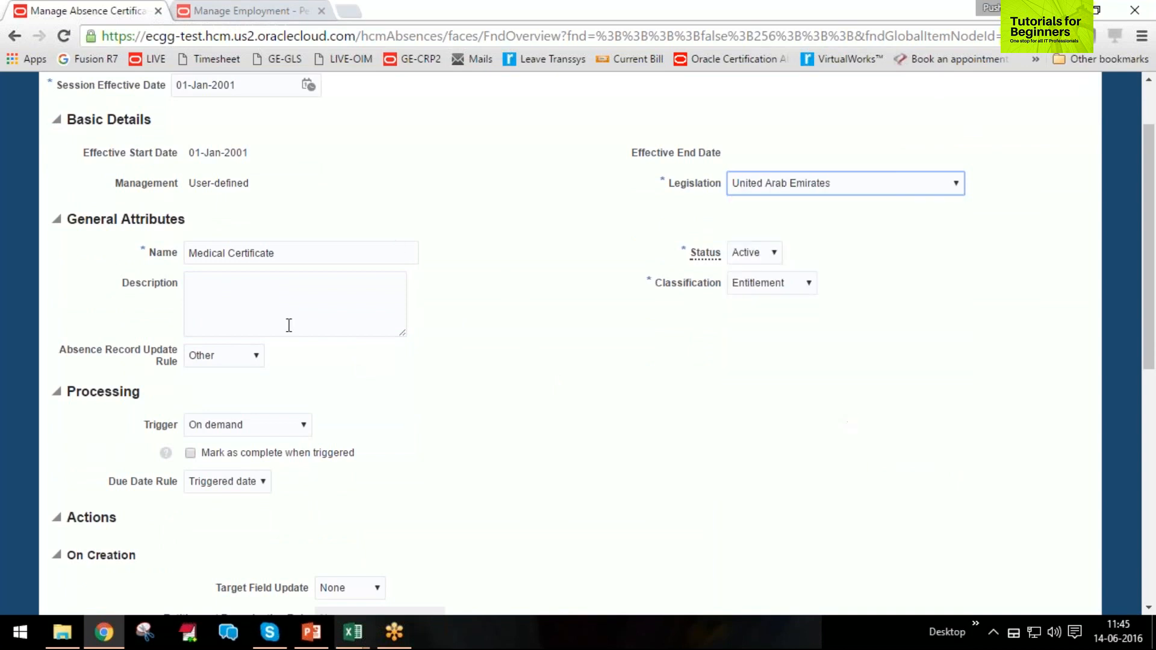
# Set the certification's absence record update rule to Timeliness and its processing trigger to On initial absence entry.
pyautogui.click(229, 364)
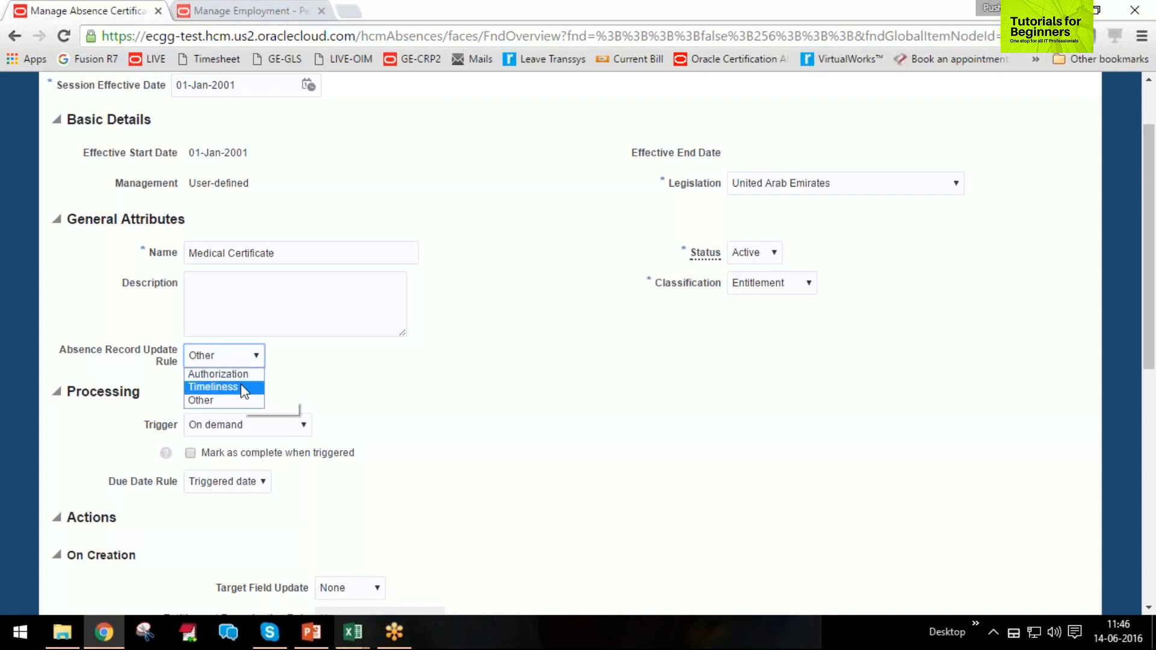
pyautogui.click(242, 393)
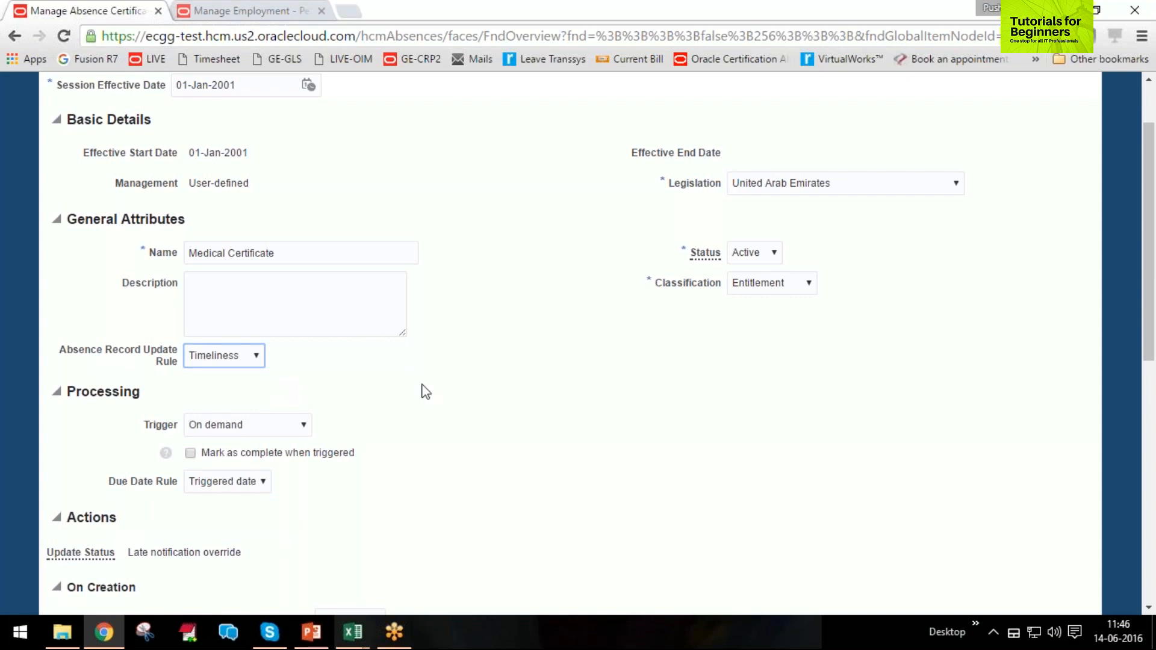
pyautogui.scroll(-3, 438, 392)
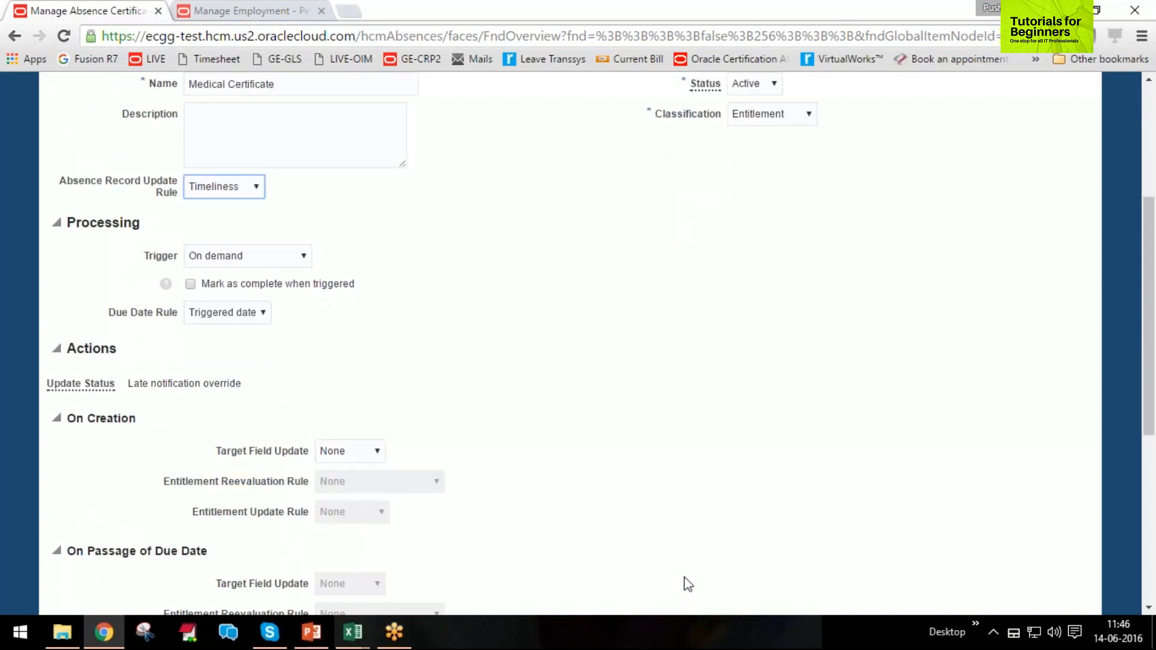
pyautogui.scroll(3, 670, 533)
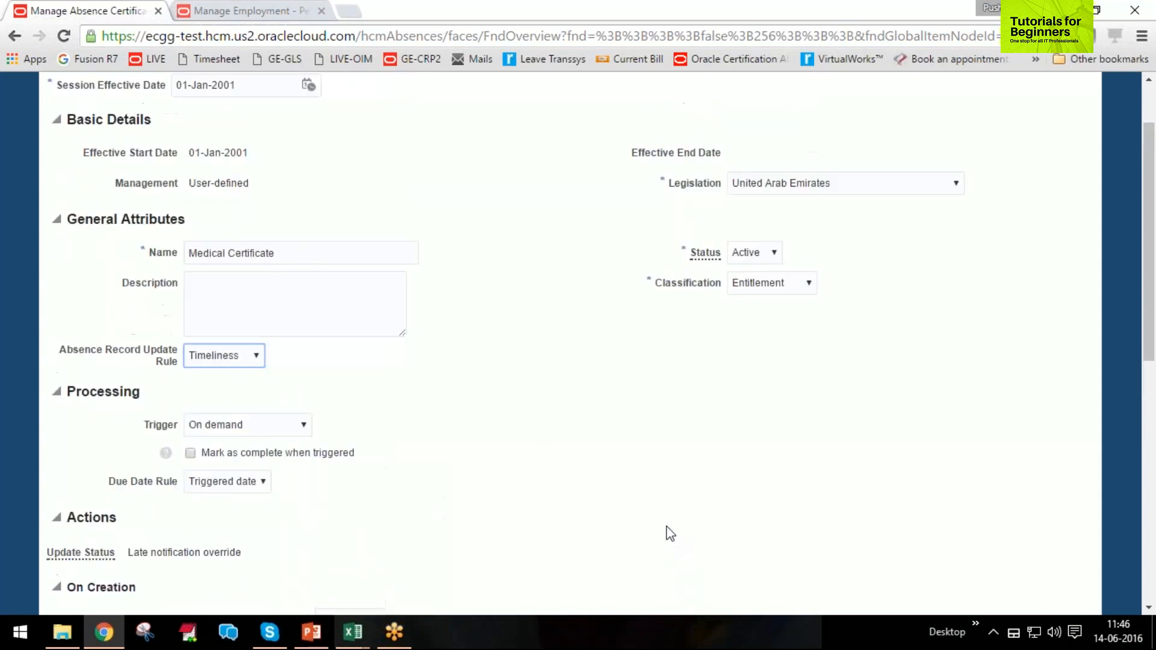
pyautogui.click(281, 432)
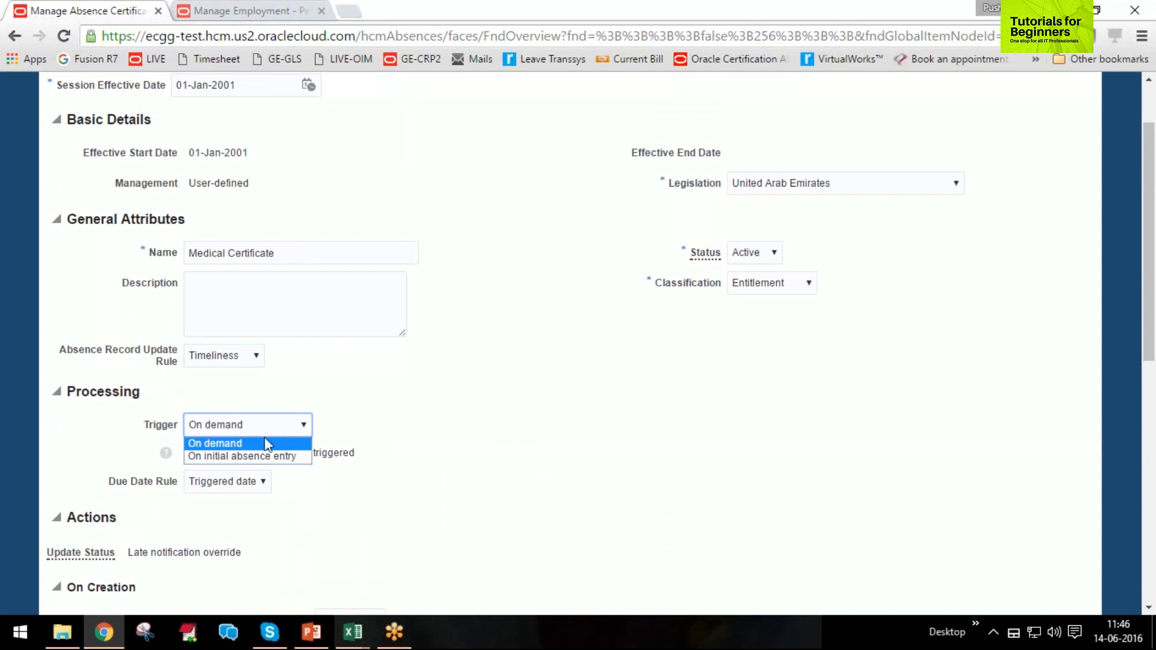
pyautogui.click(265, 455)
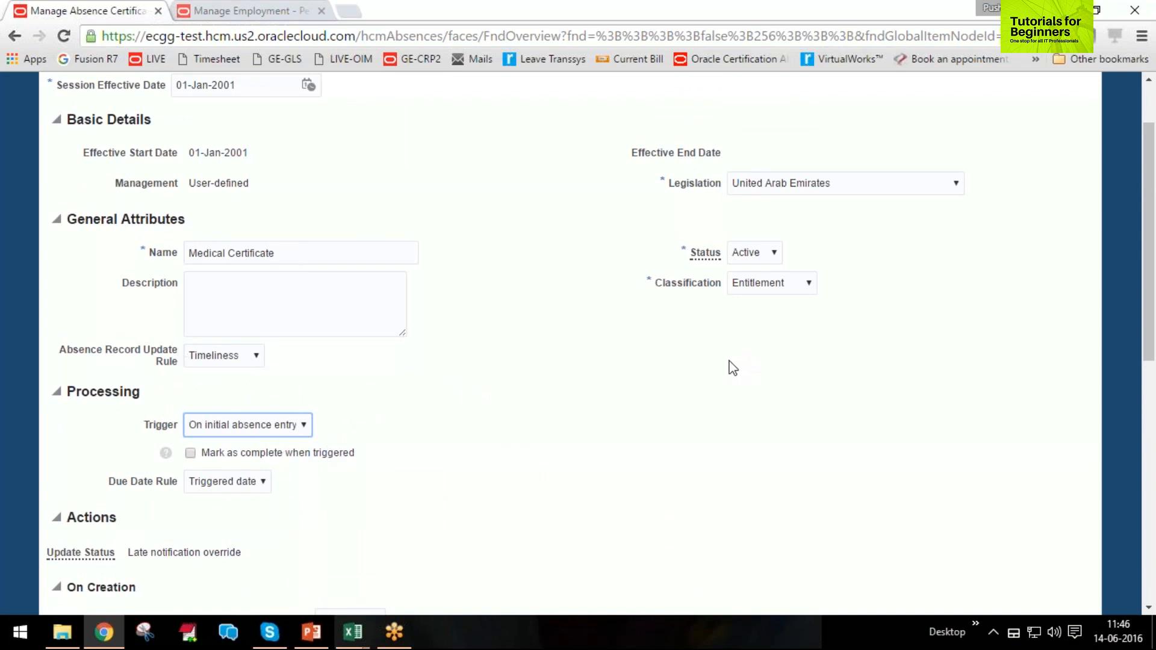
# Set the certification's due date rule to Waiting period.
pyautogui.scroll(-1, 723, 364)
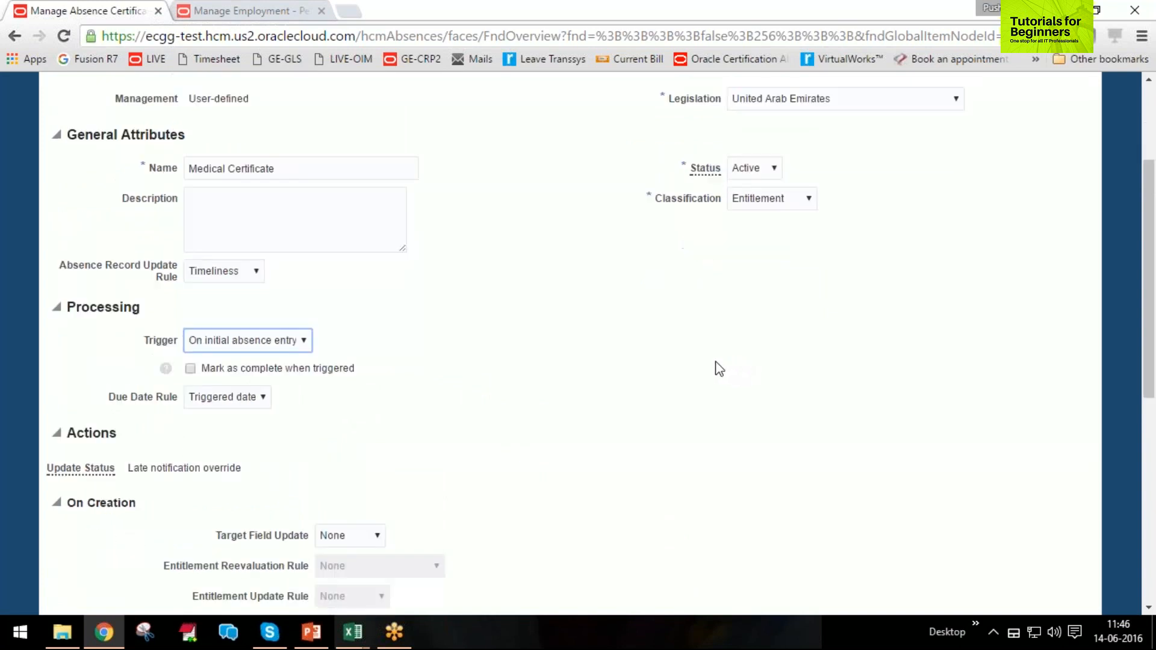
pyautogui.moveTo(109, 402); pyautogui.dragTo(224, 403)
pyautogui.click(227, 399)
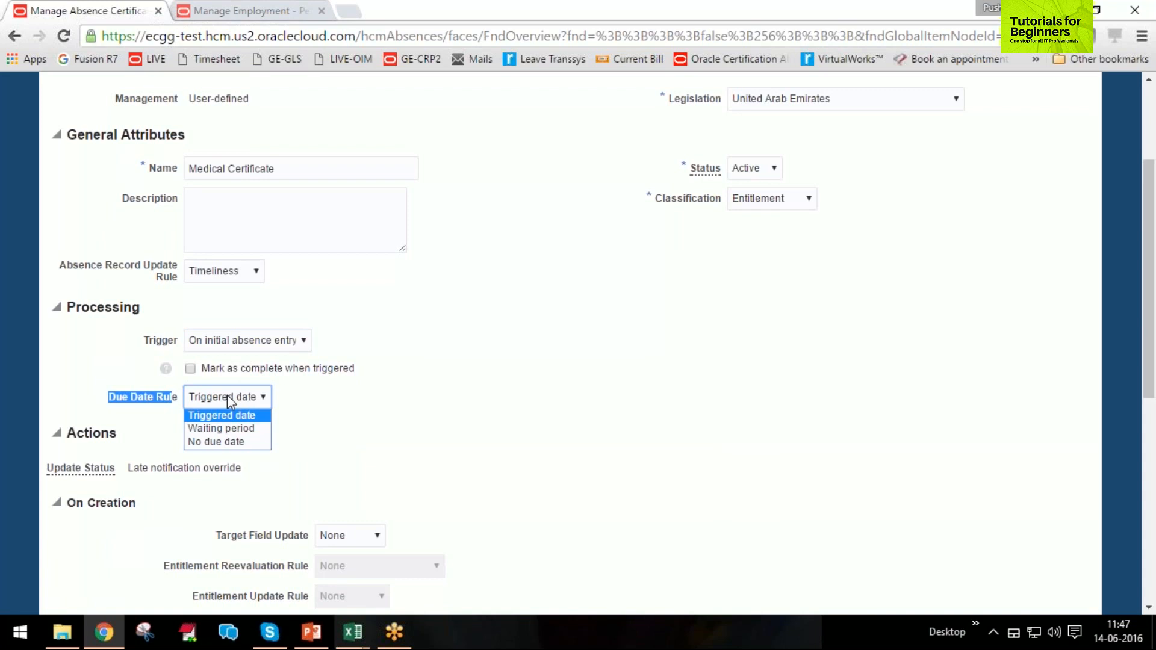
pyautogui.click(227, 428)
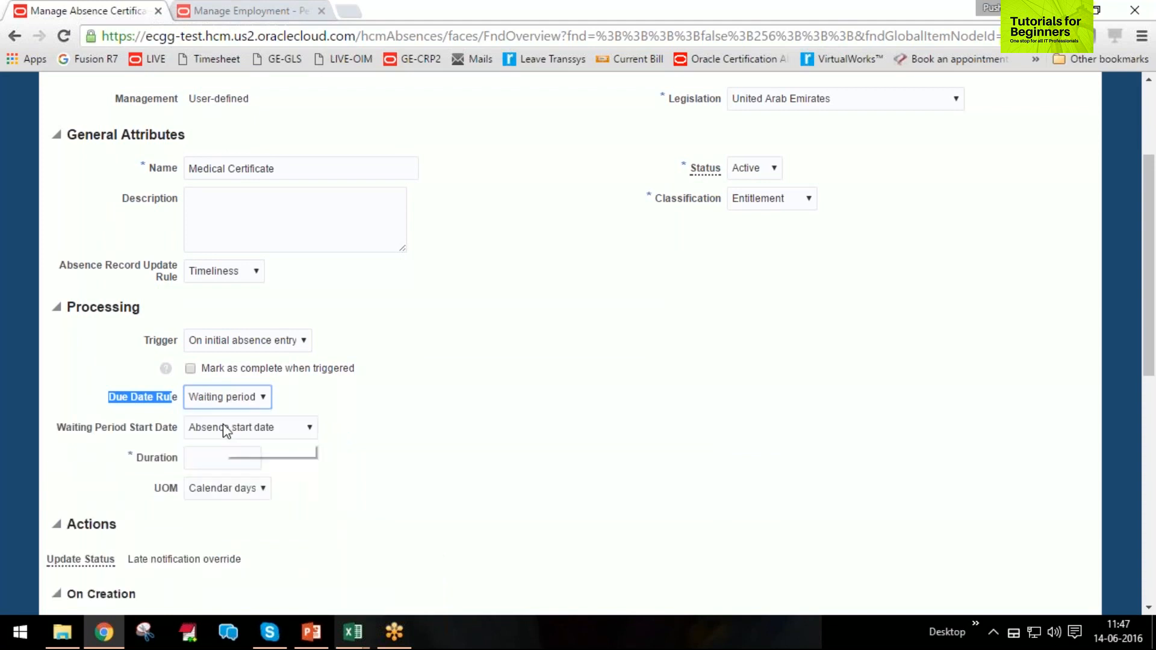
# Set the waiting period's duration to 5 and keep Waiting period selected as the due date rule.
pyautogui.click(223, 454)
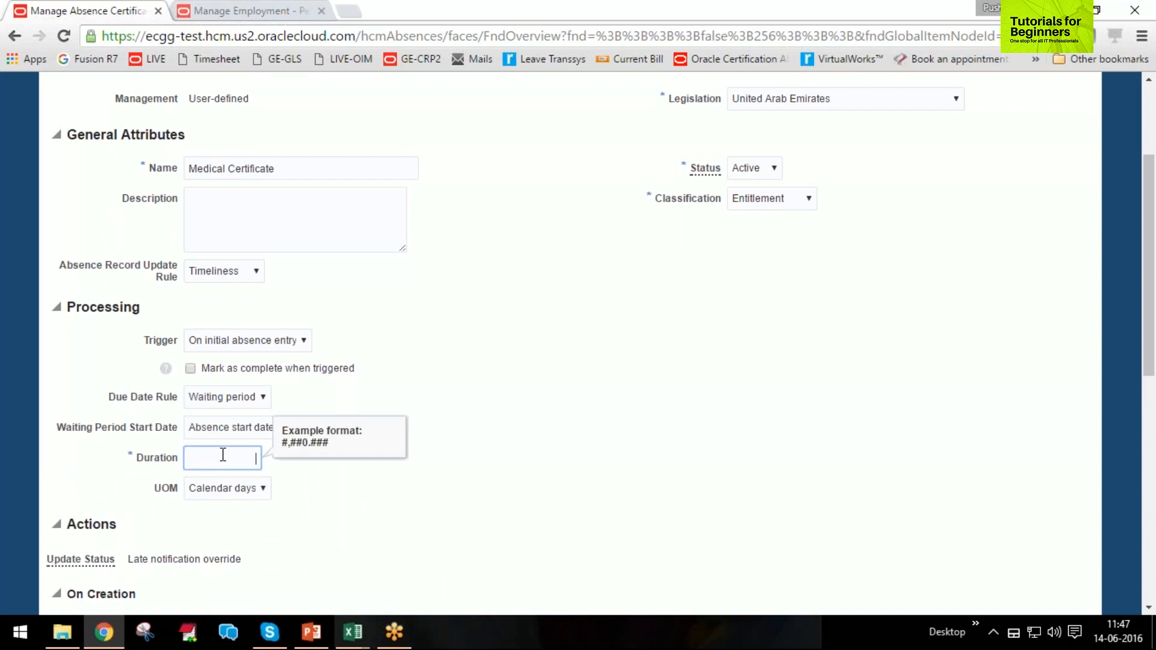
pyautogui.write('5')
pyautogui.press('Tab')
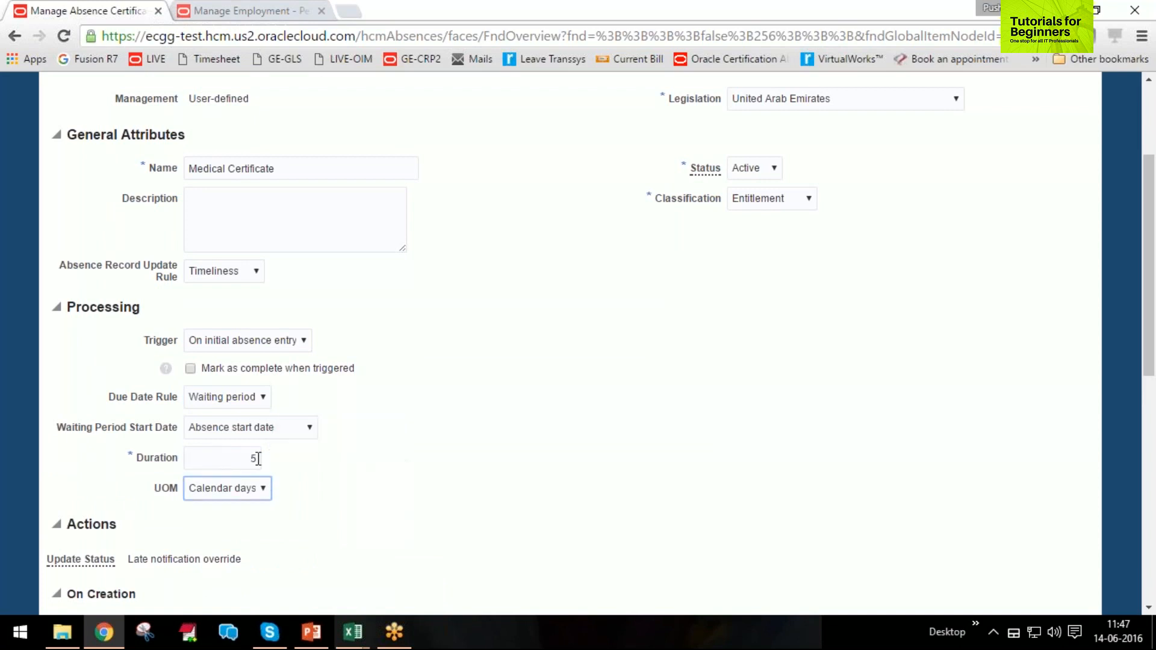
pyautogui.scroll(-3, 560, 506)
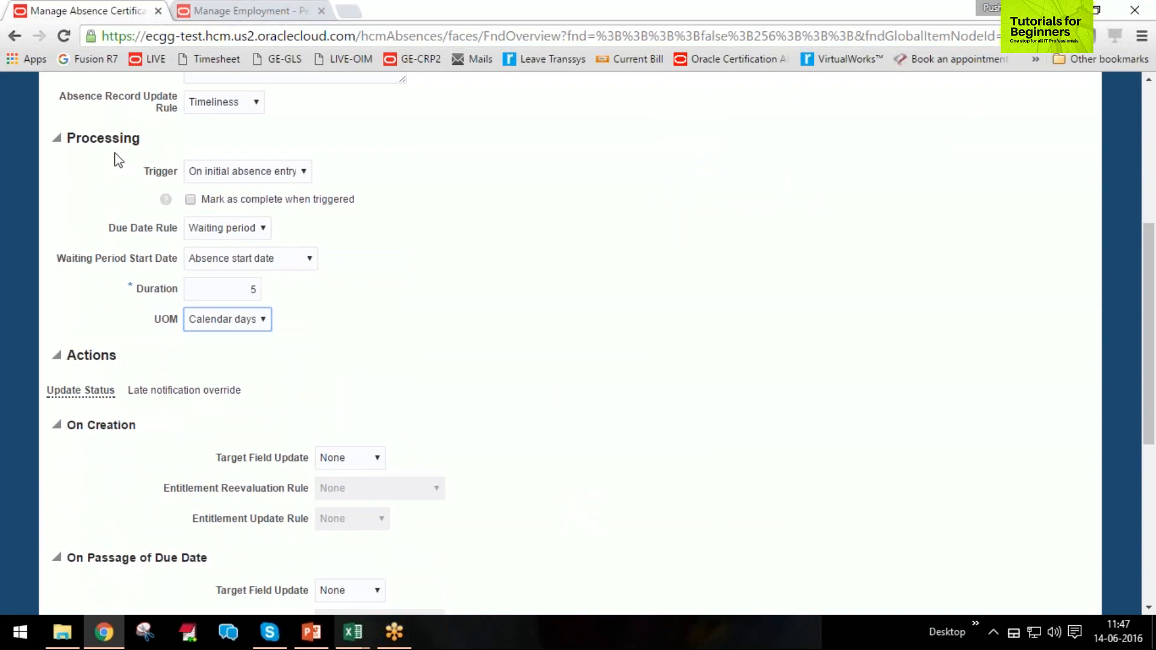
pyautogui.click(256, 232)
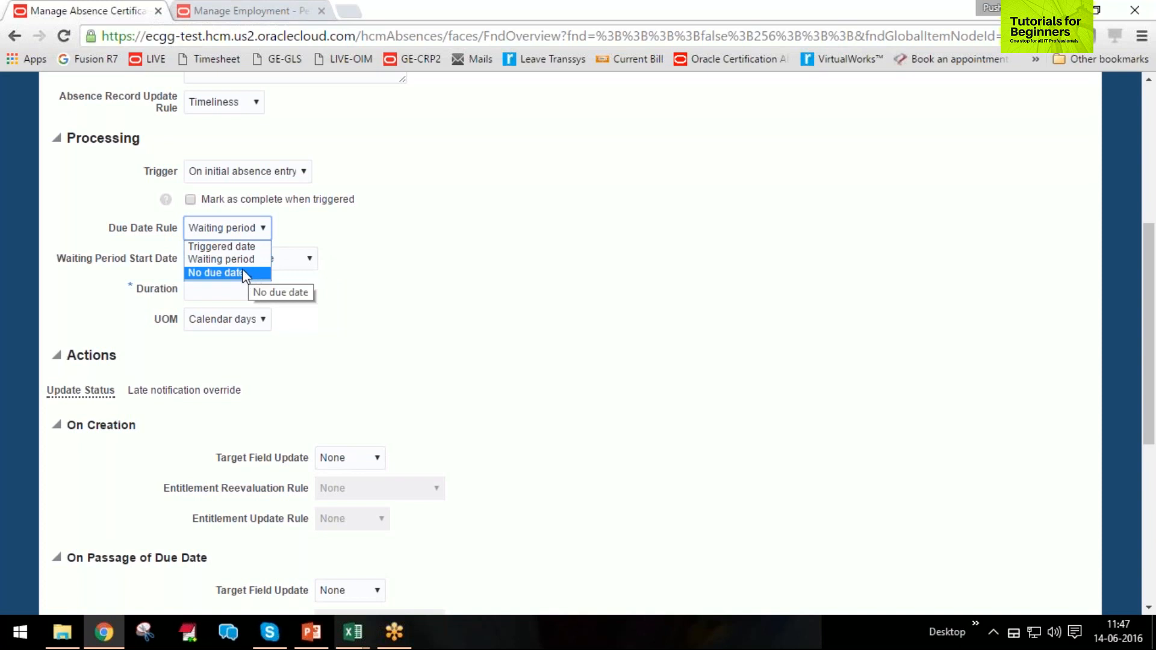
pyautogui.click(241, 259)
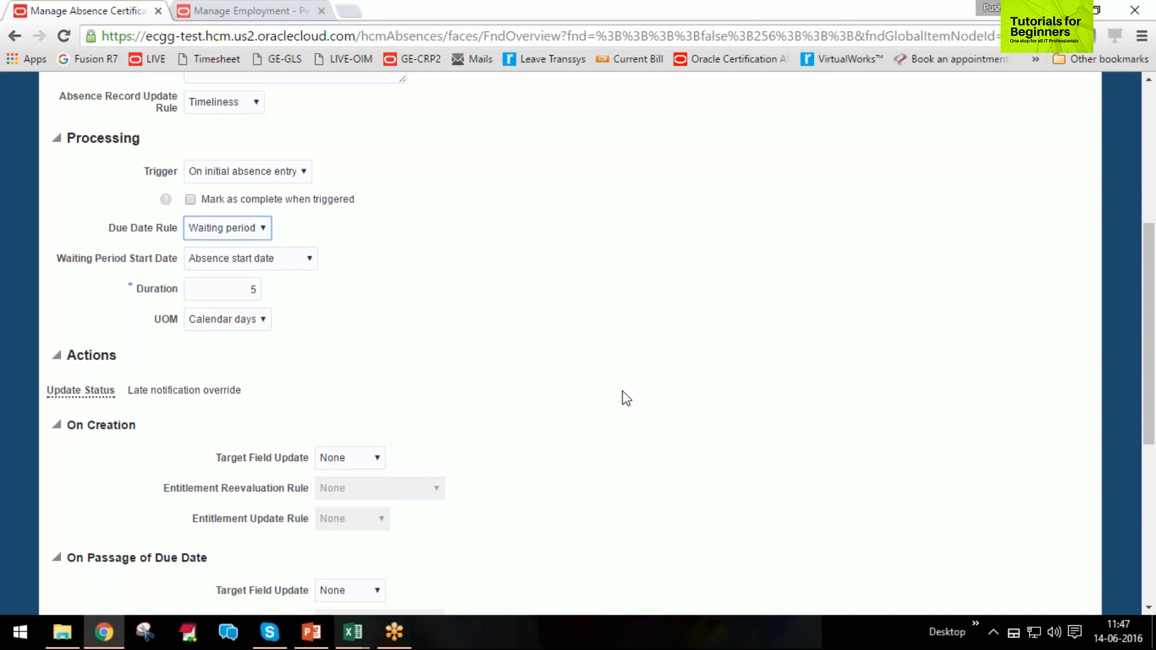
# Set the On Creation target field update to Set to true, leaving its entitlement reevaluation rule at None.
pyautogui.scroll(-2, 626, 398)
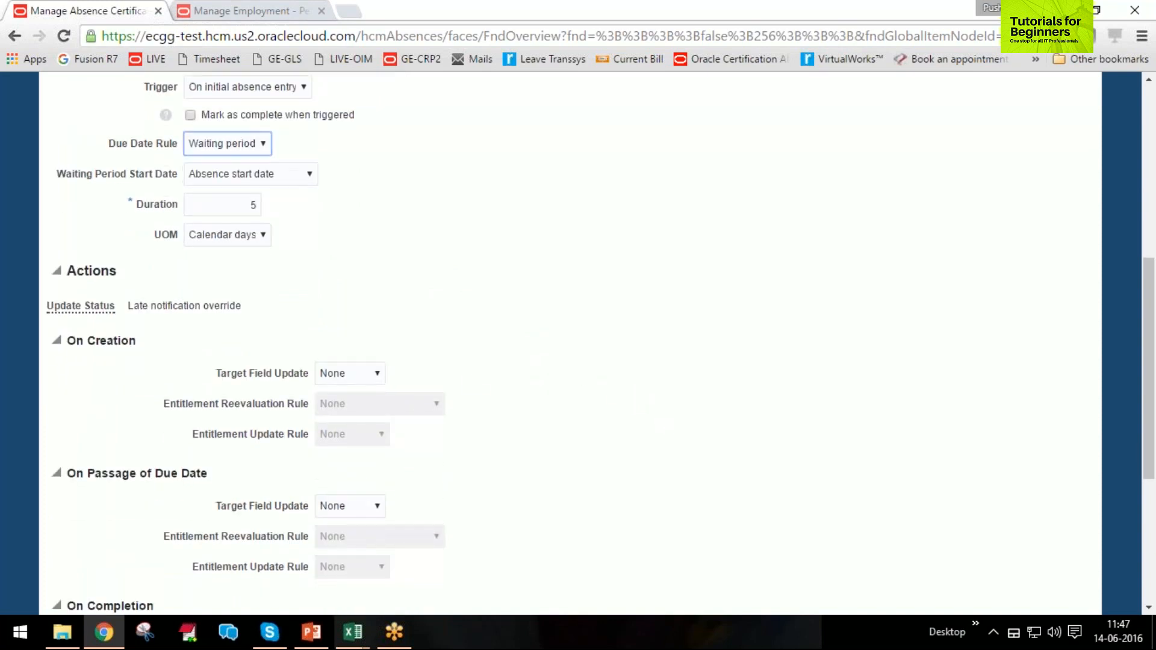
pyautogui.scroll(3, 274, 301)
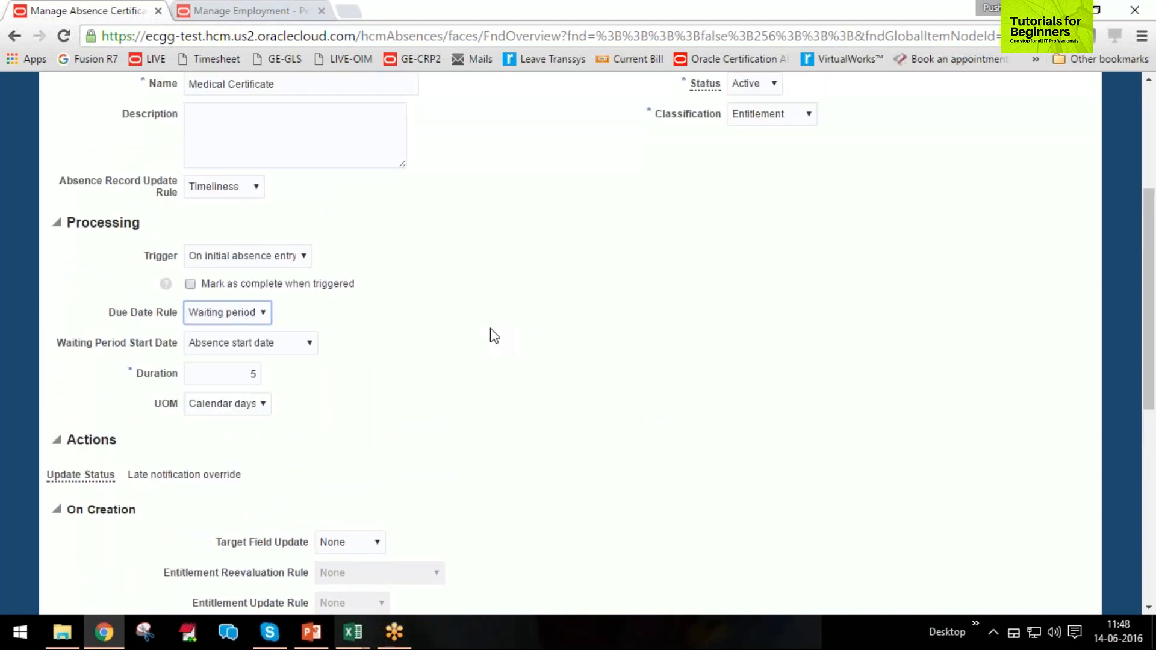
pyautogui.scroll(-3, 495, 334)
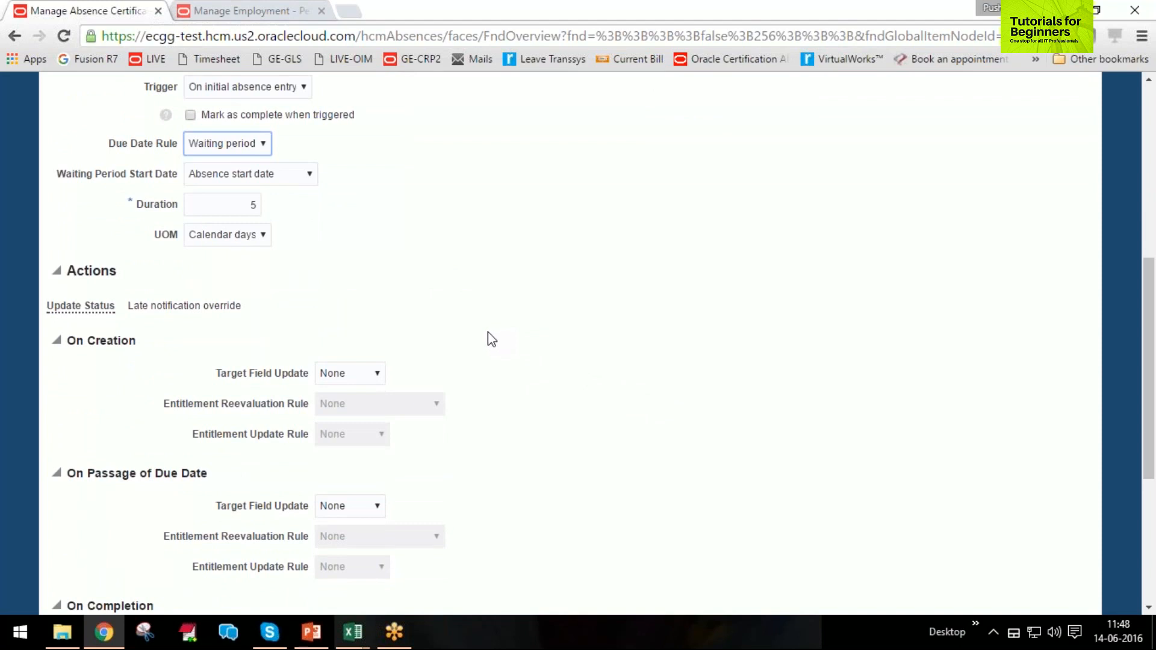
pyautogui.scroll(-2, 470, 362)
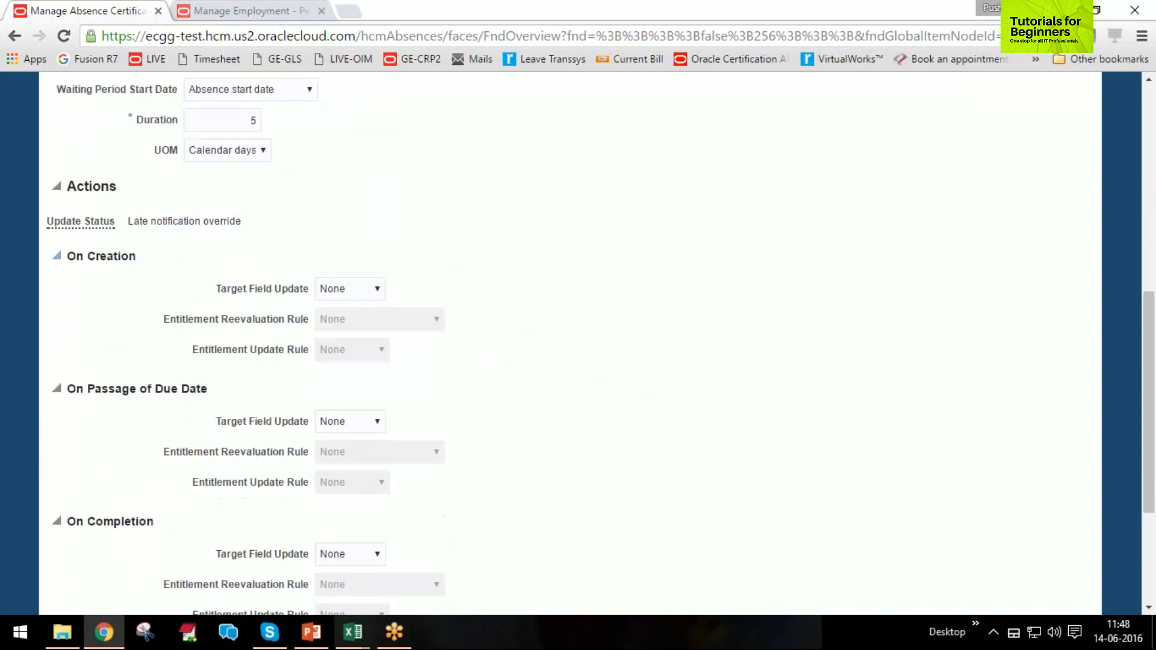
pyautogui.click(364, 292)
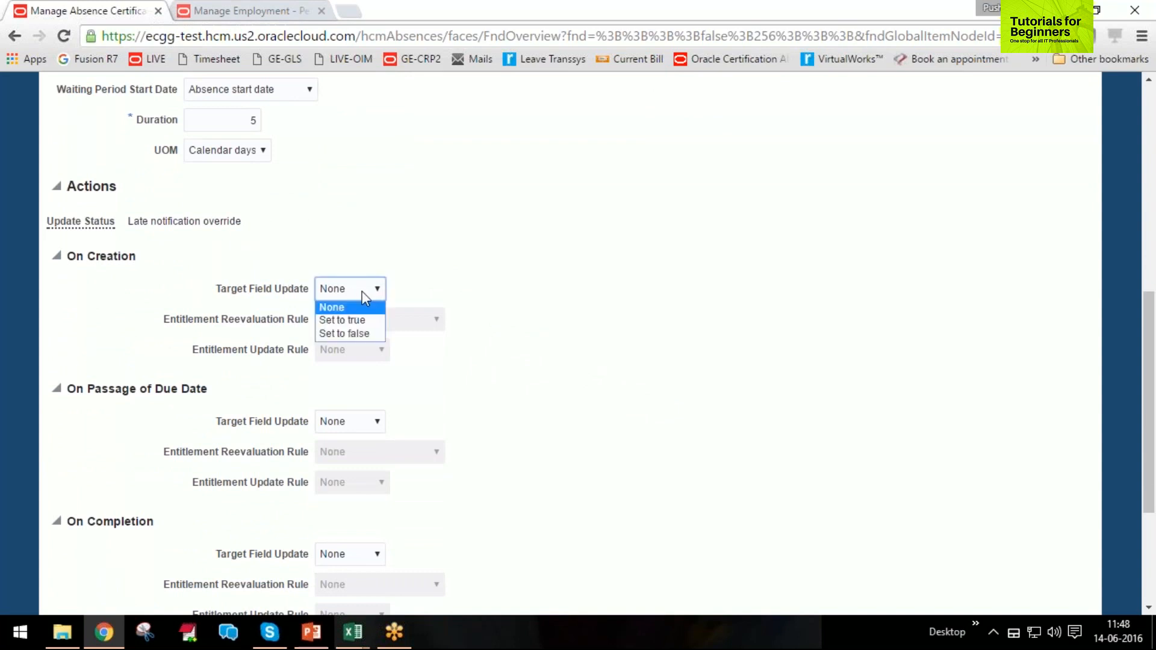
pyautogui.click(355, 325)
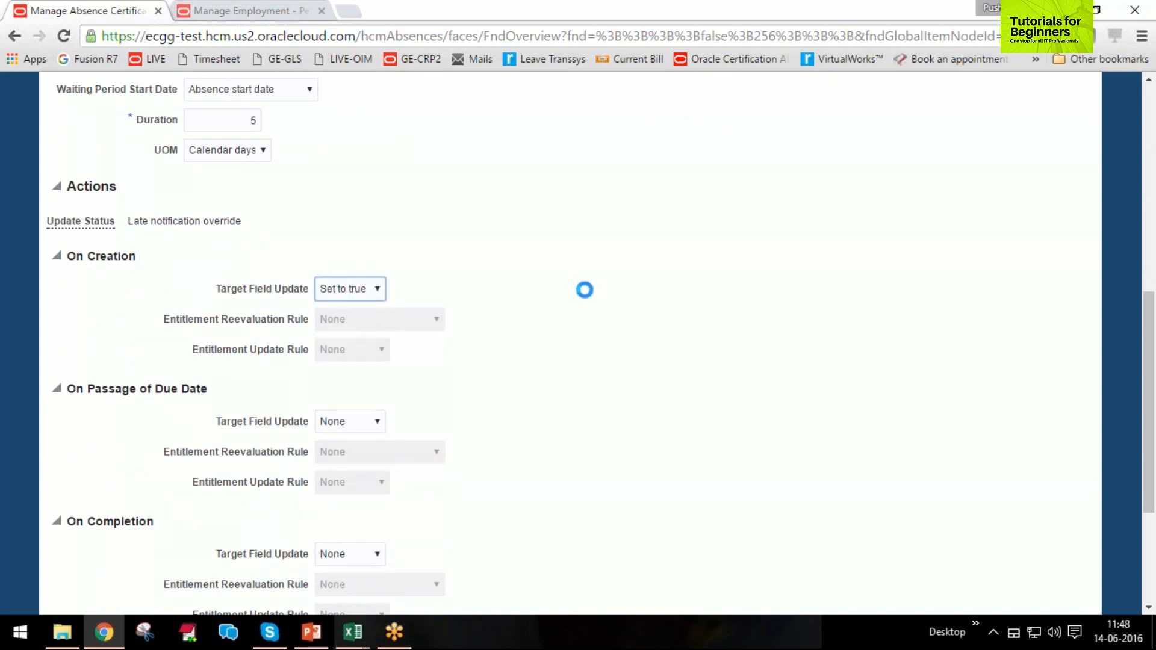
pyautogui.click(383, 319)
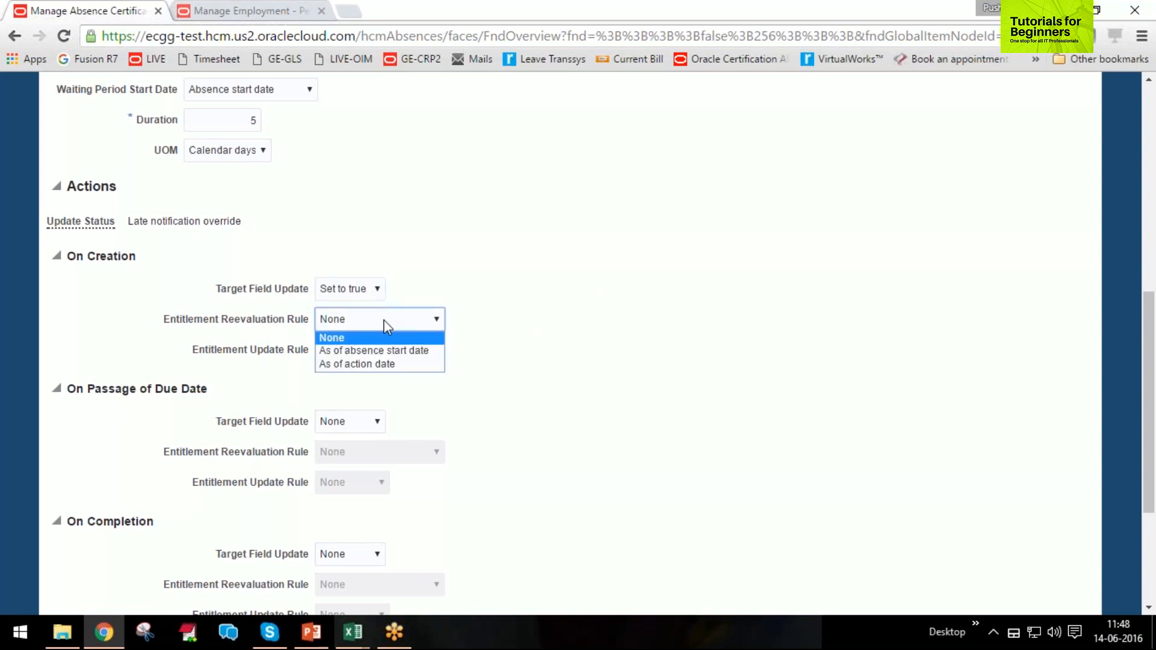
pyautogui.click(384, 320)
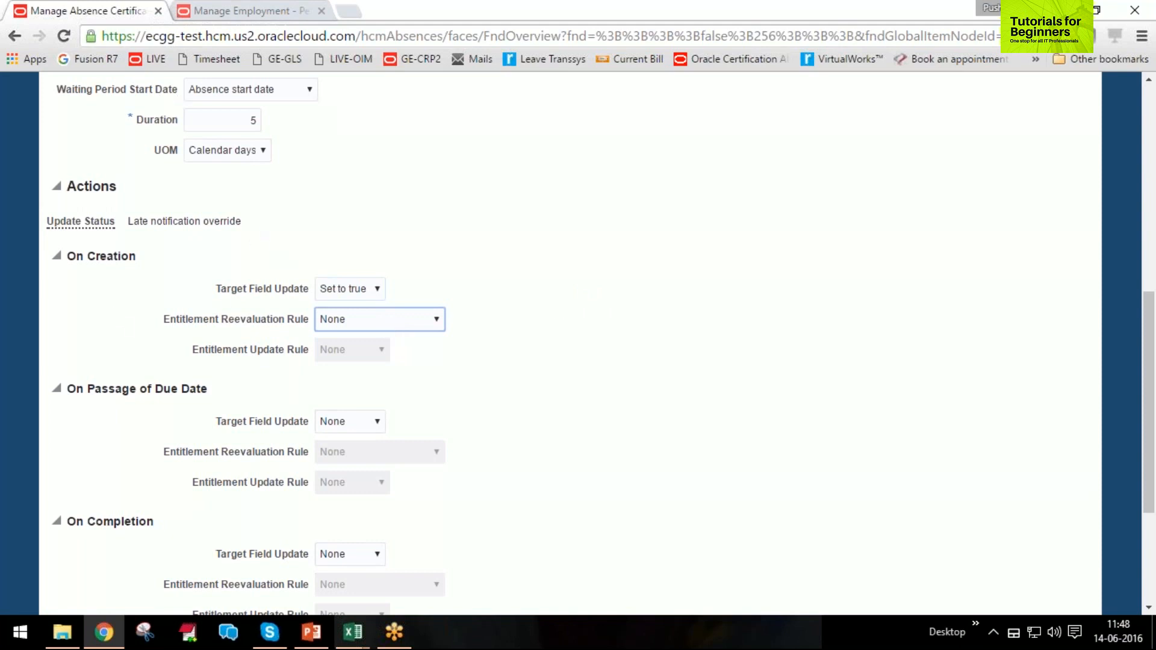
# For On Passage of Due Date, choose Set to false as target field update and As of absence start date as entitlement reevaluation rule.
pyautogui.scroll(-2, 283, 198)
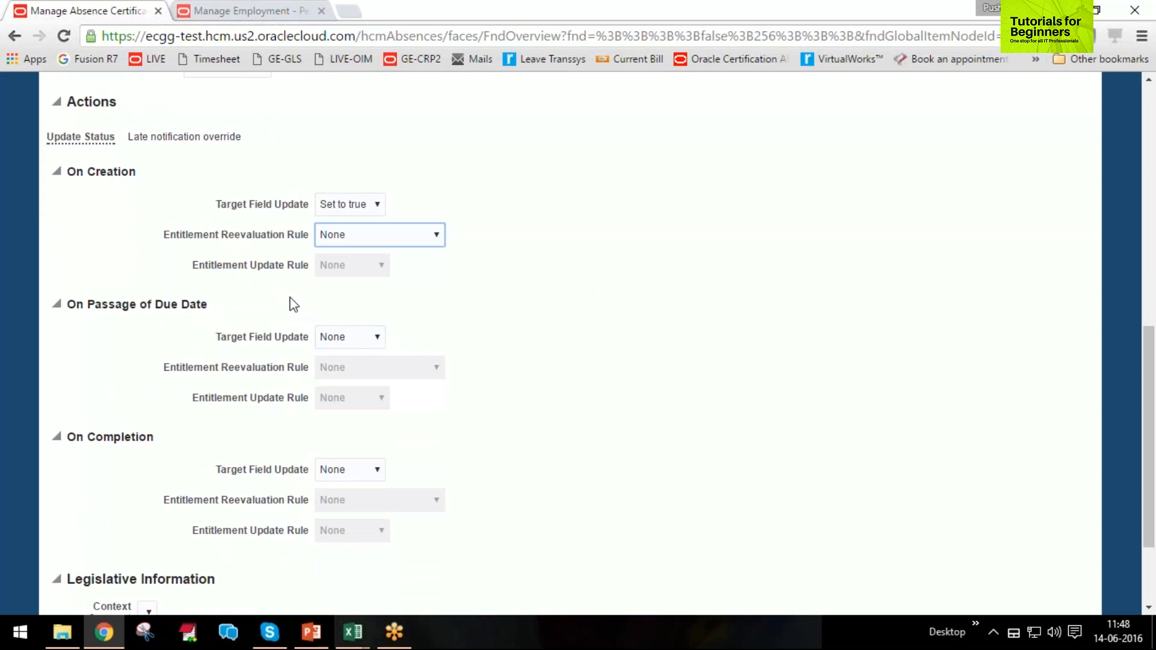
pyautogui.click(368, 342)
pyautogui.click(368, 342)
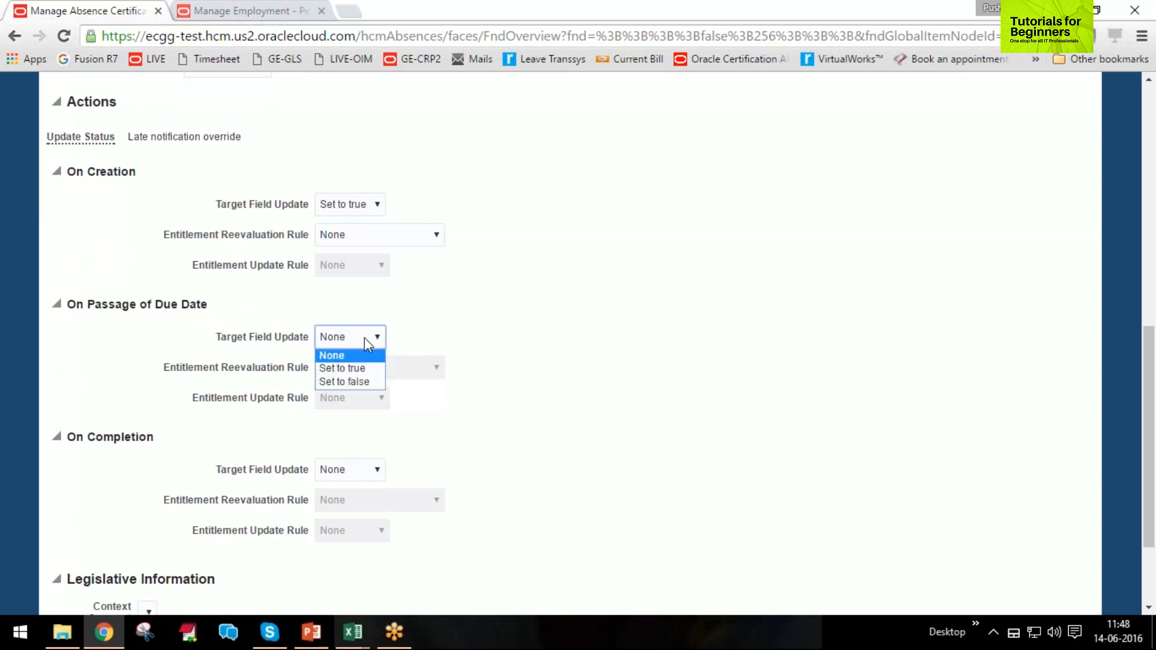
pyautogui.click(351, 381)
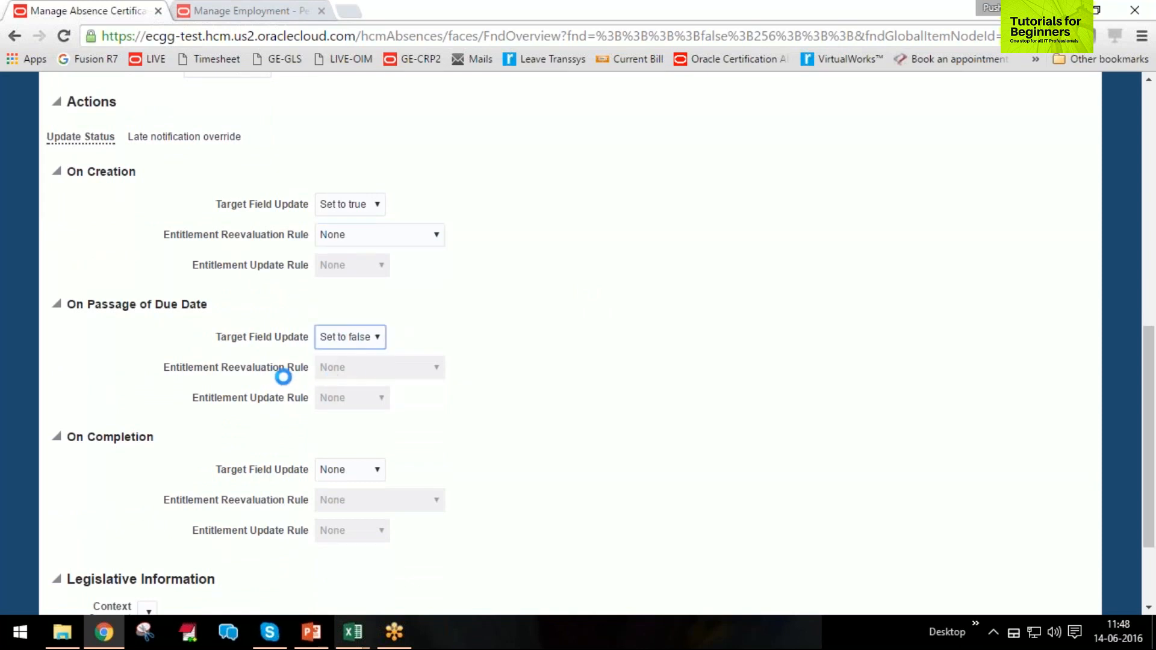
pyautogui.click(385, 366)
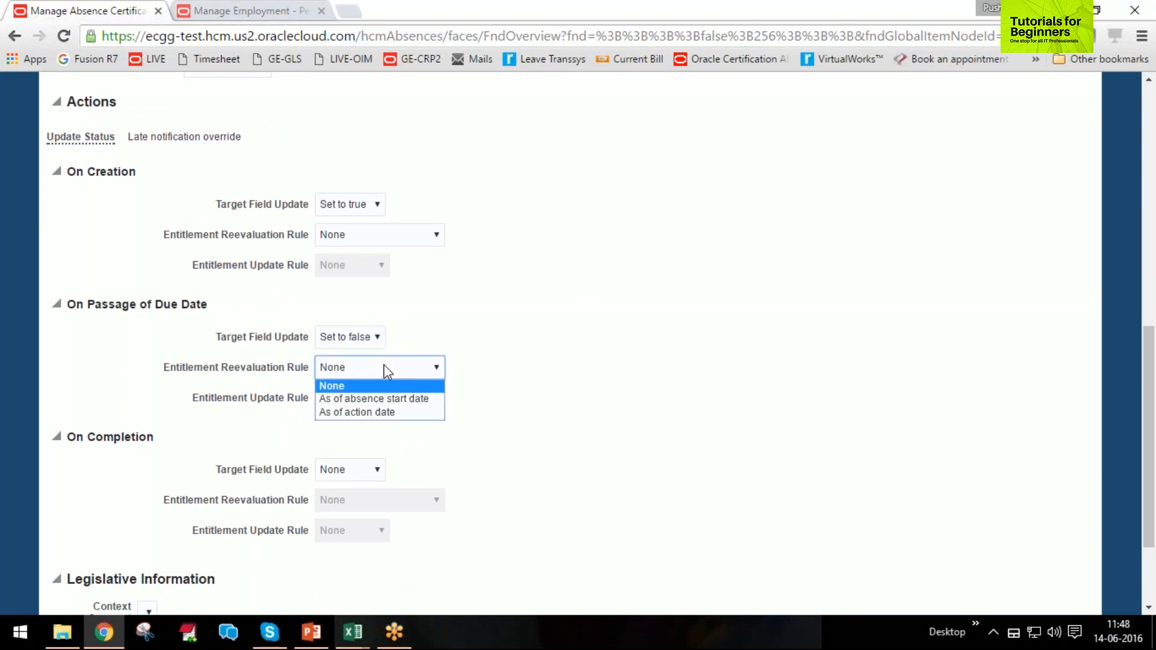
pyautogui.click(389, 398)
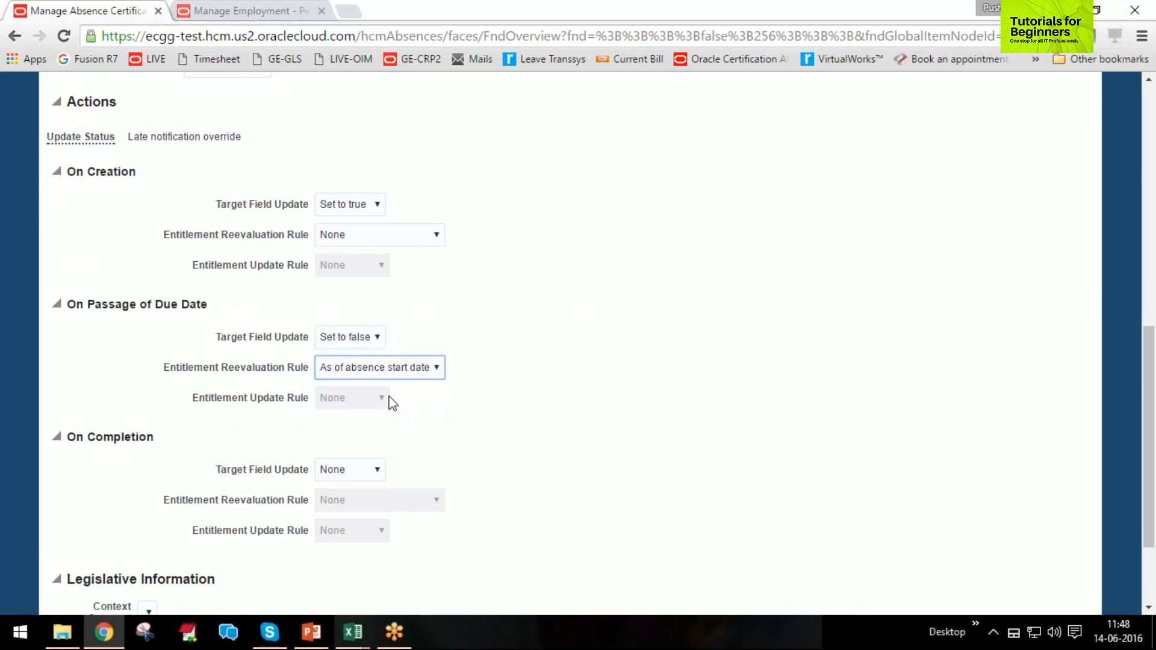
# Set the On Passage of Due Date entitlement update rule to Override with a revised payment percentage of 75.
pyautogui.click(364, 402)
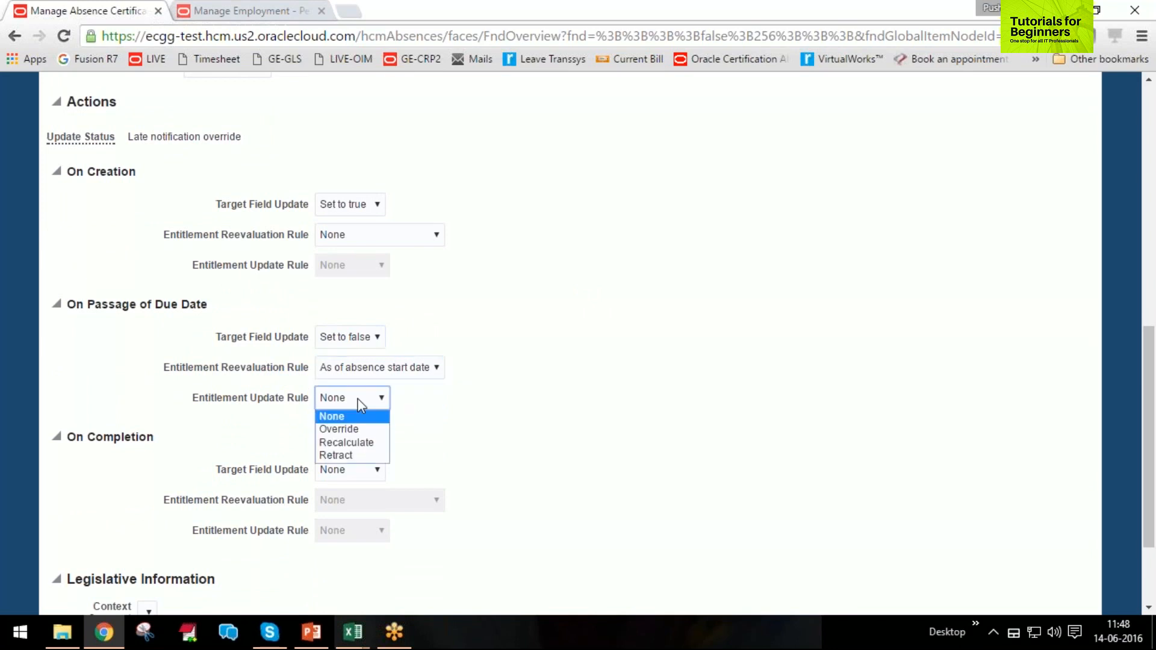
pyautogui.click(350, 445)
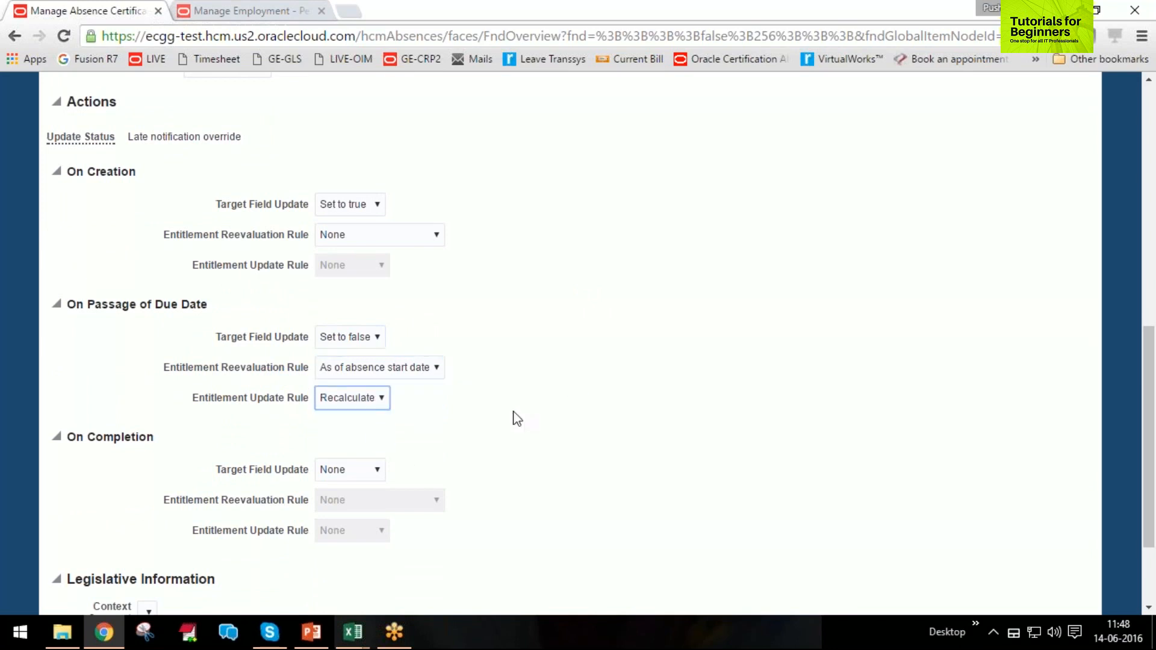
pyautogui.click(346, 398)
pyautogui.click(340, 429)
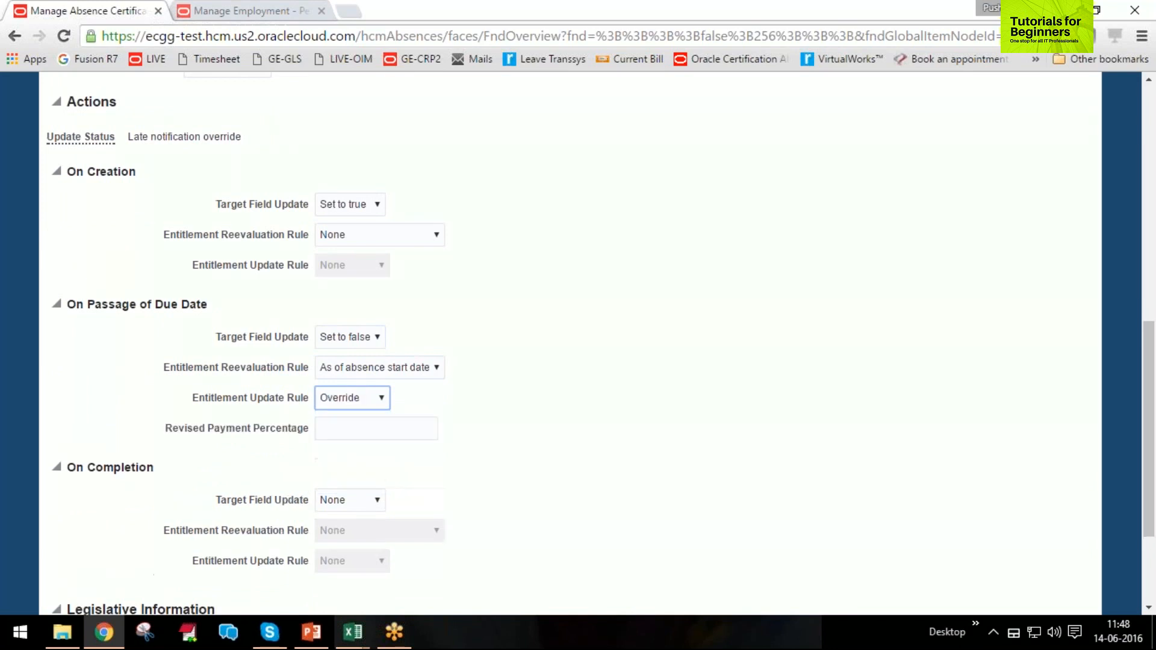
pyautogui.click(400, 437)
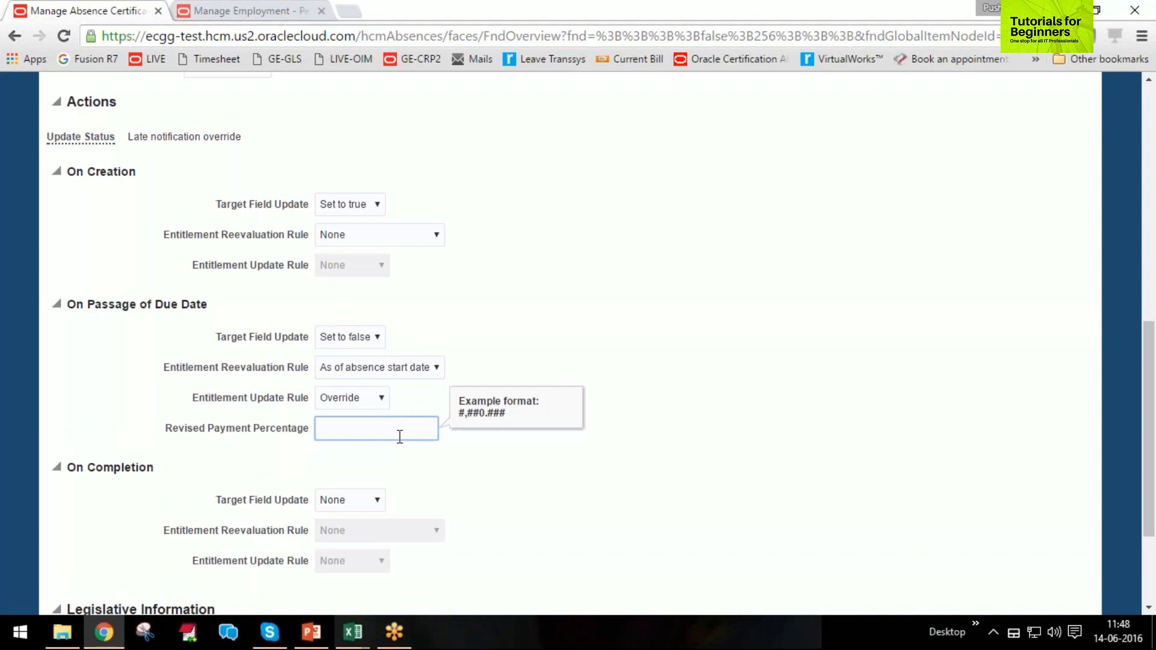
pyautogui.write('75')
pyautogui.press('Tab')
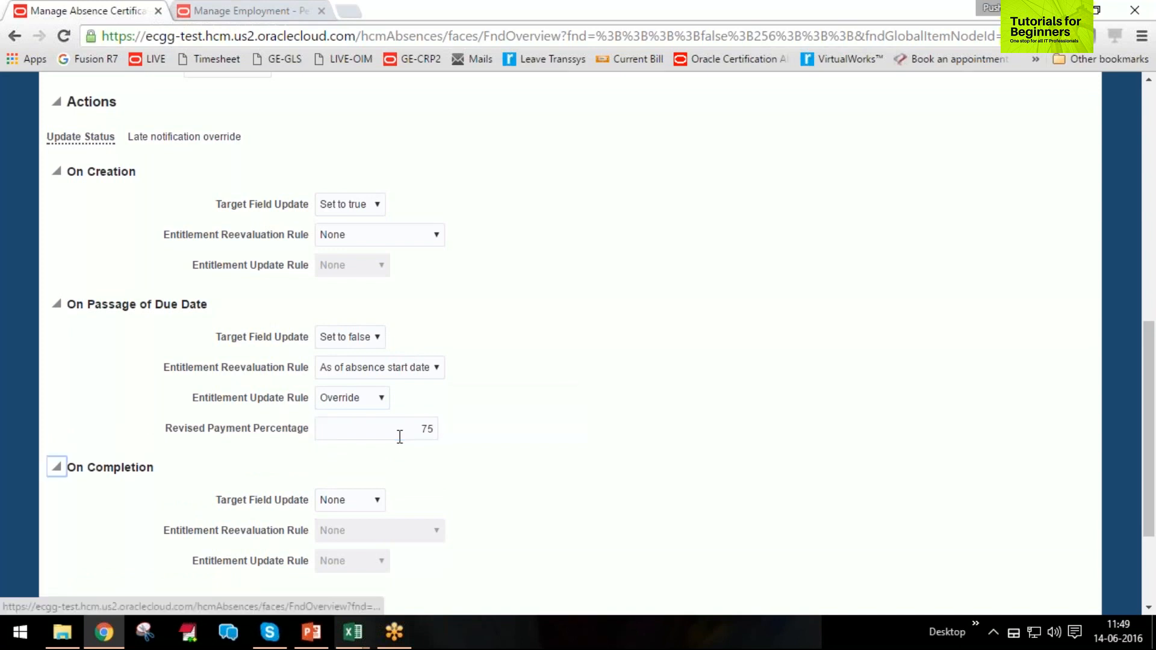
# Set the On Completion target field update to Set to true, leaving its entitlement reevaluation rule at None.
pyautogui.scroll(-3, 587, 440)
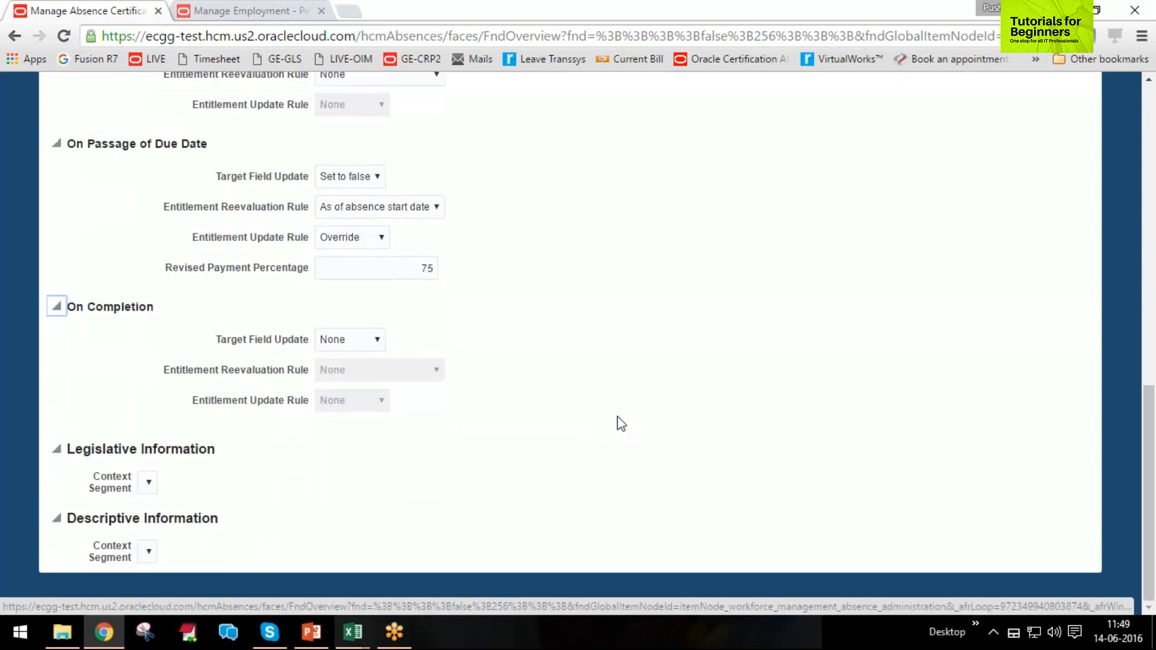
pyautogui.click(361, 345)
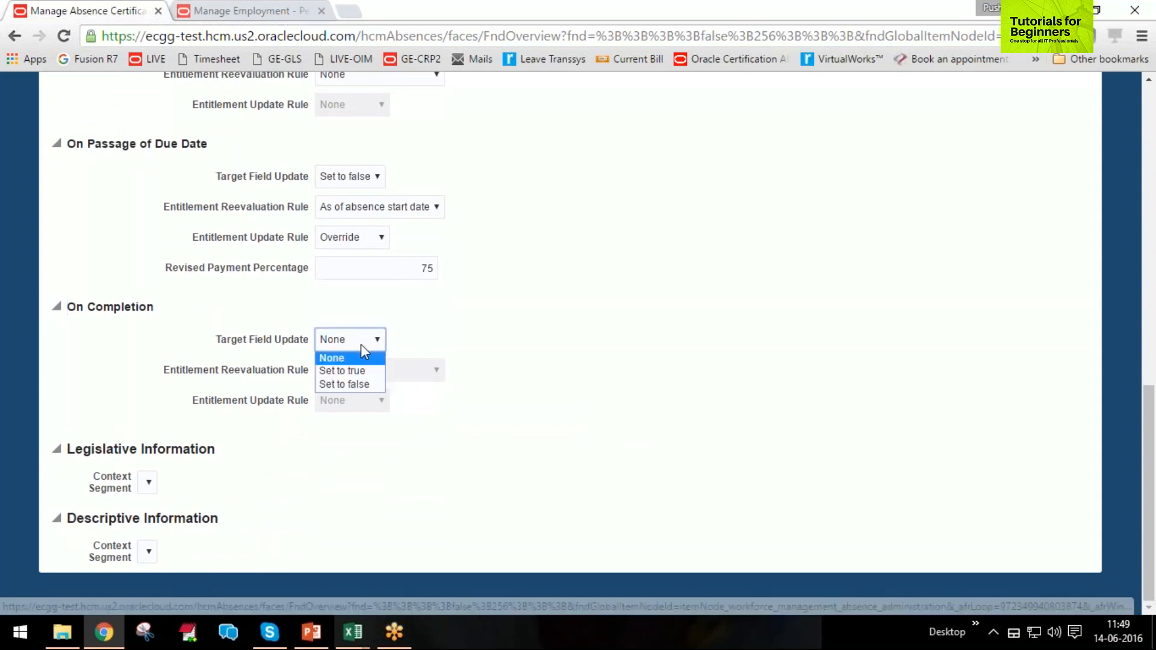
pyautogui.click(361, 371)
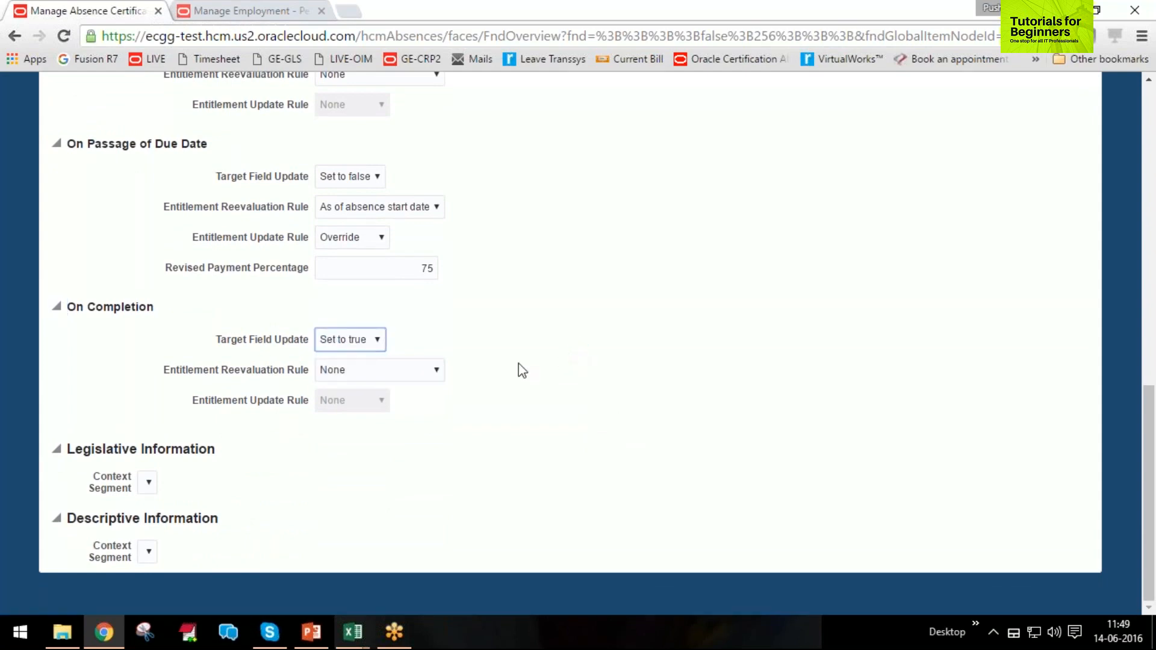
pyautogui.click(403, 370)
pyautogui.click(402, 370)
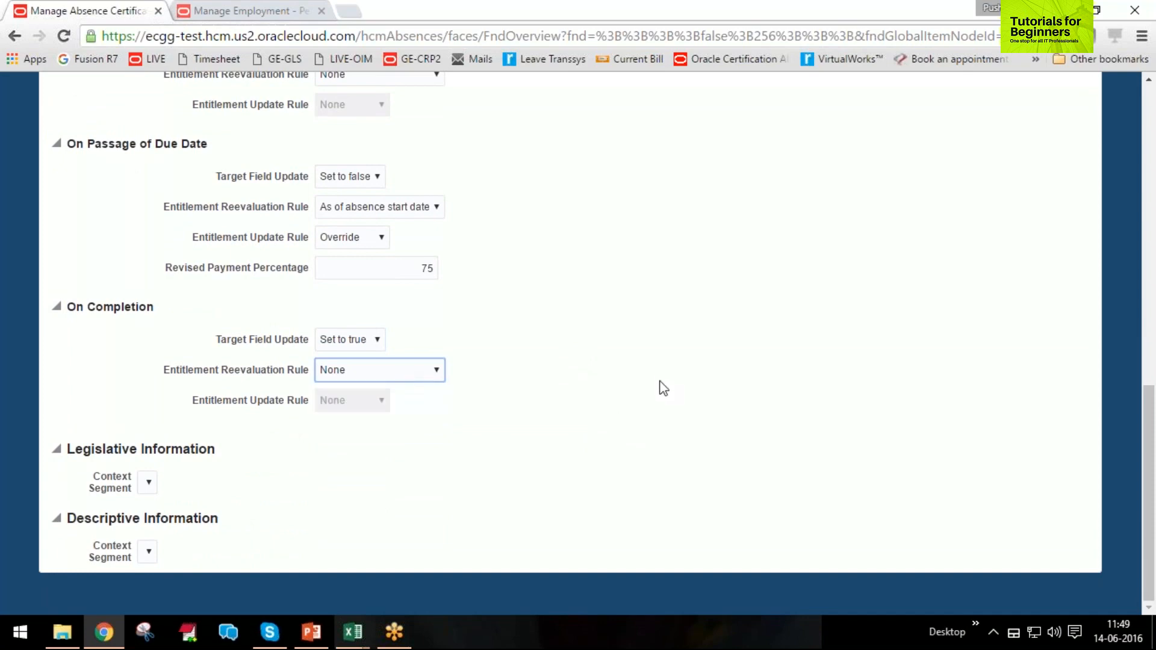
# Review the certification's general attributes, processing rules and creation, due date and completion actions, including the revised payment percentage.
pyautogui.scroll(7, 642, 434)
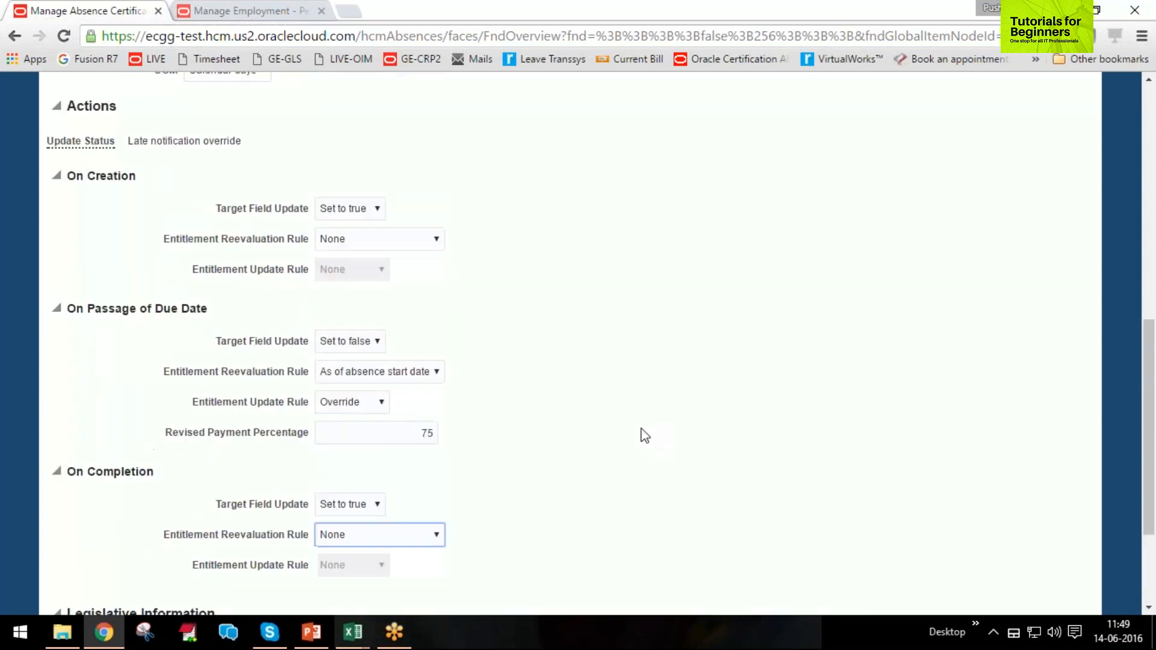
pyautogui.scroll(6, 645, 435)
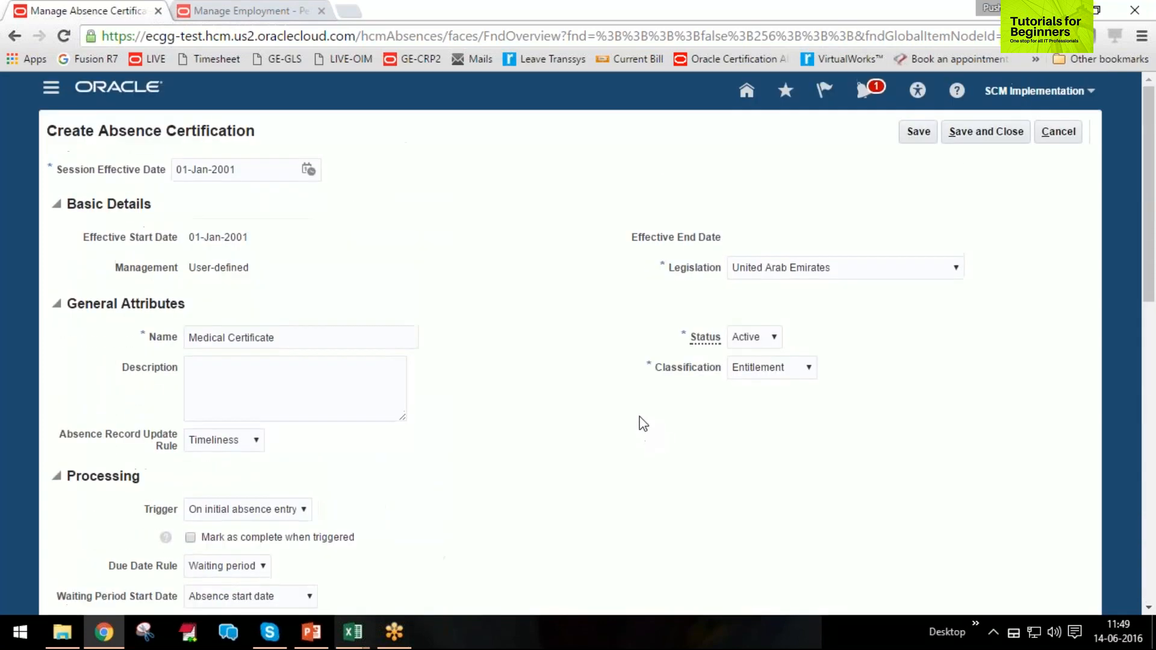
pyautogui.scroll(-4, 643, 423)
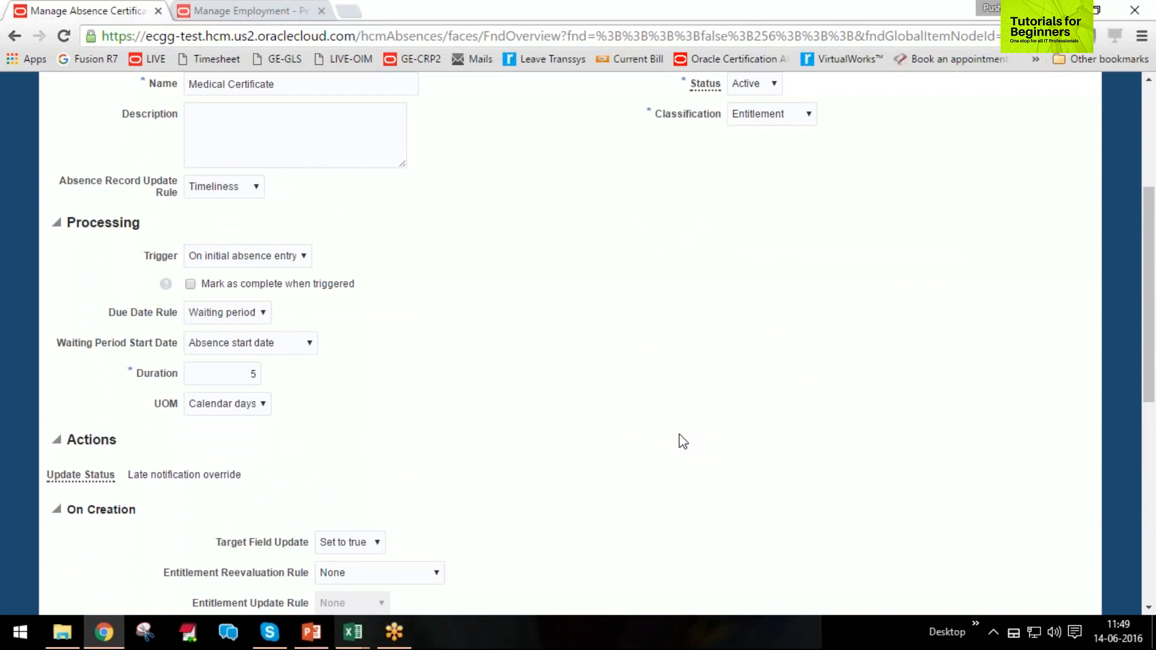
pyautogui.scroll(-3, 809, 471)
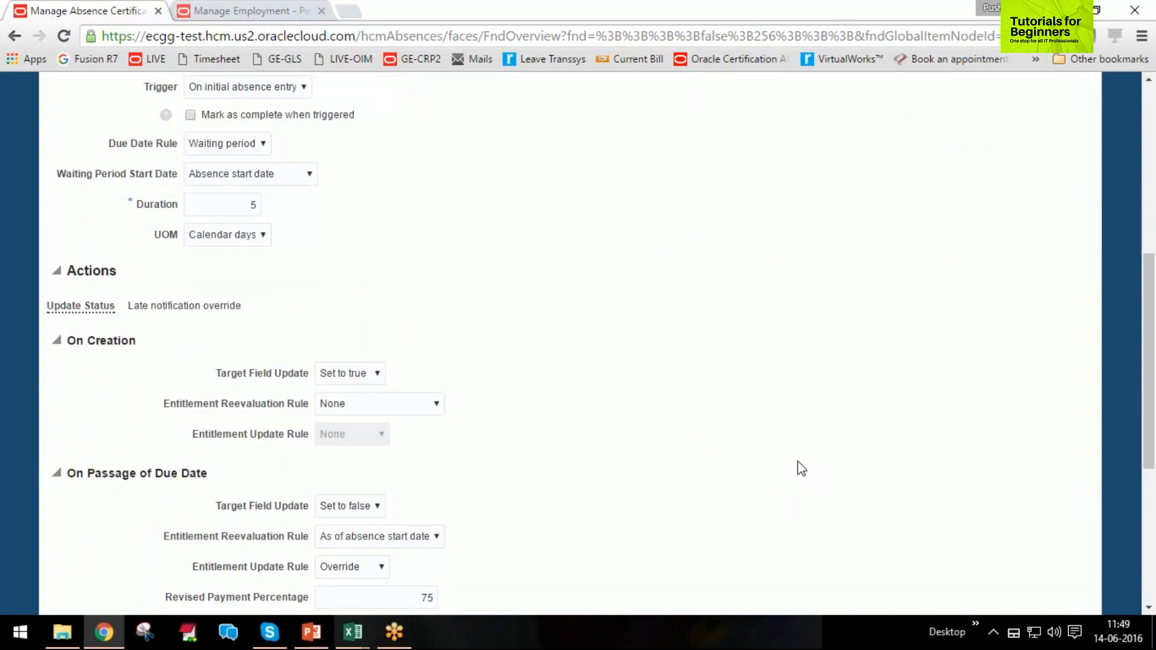
pyautogui.scroll(-3, 794, 468)
pyautogui.moveTo(394, 436); pyautogui.dragTo(457, 436)
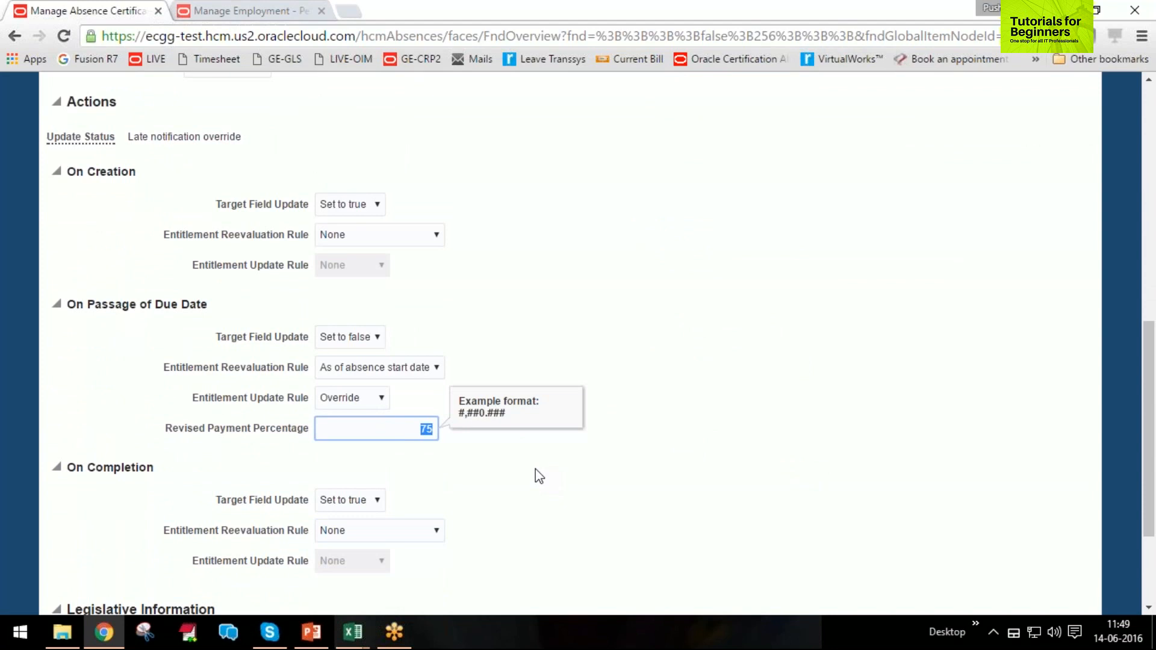
pyautogui.scroll(3, 542, 479)
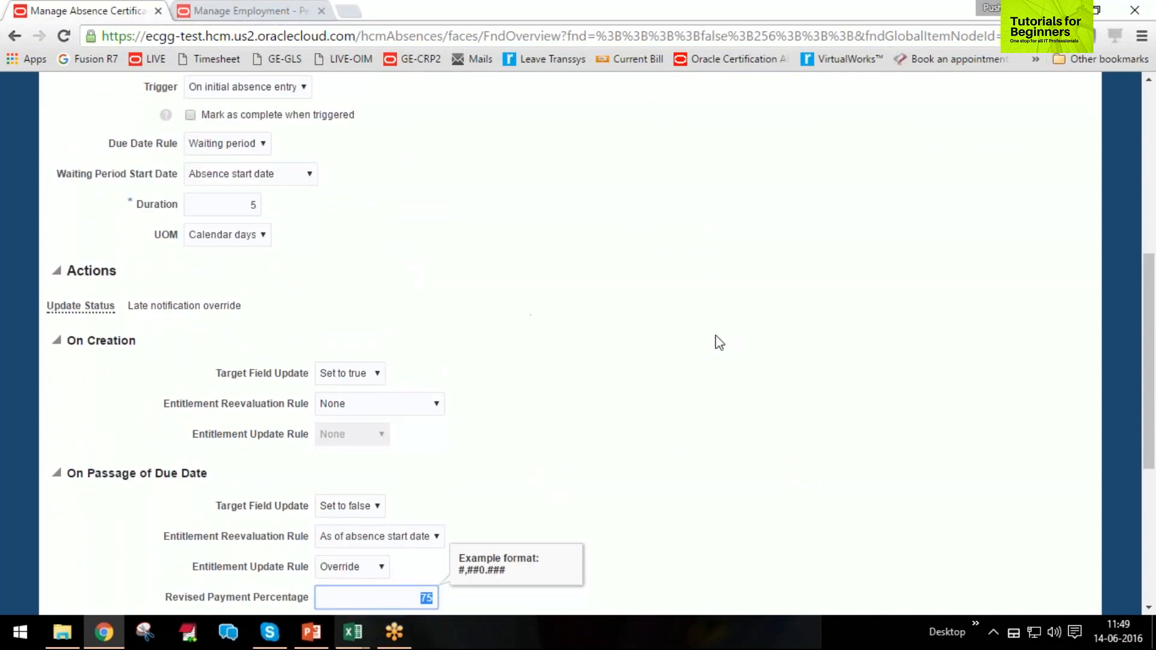
pyautogui.scroll(-2, 698, 352)
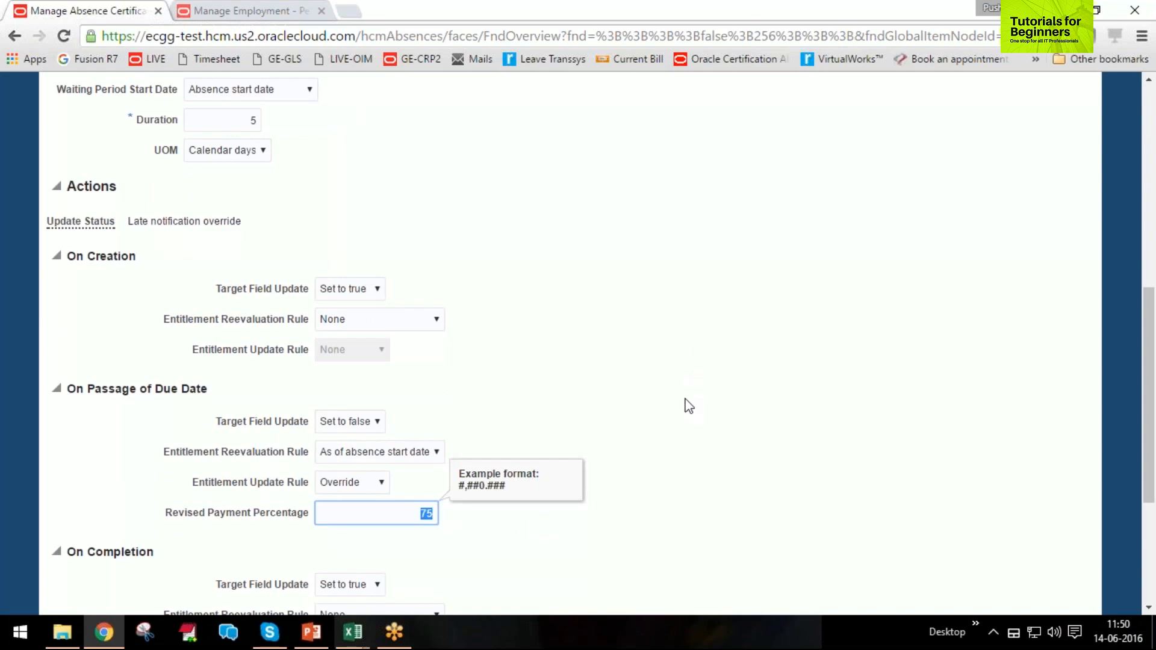
pyautogui.scroll(-4, 685, 402)
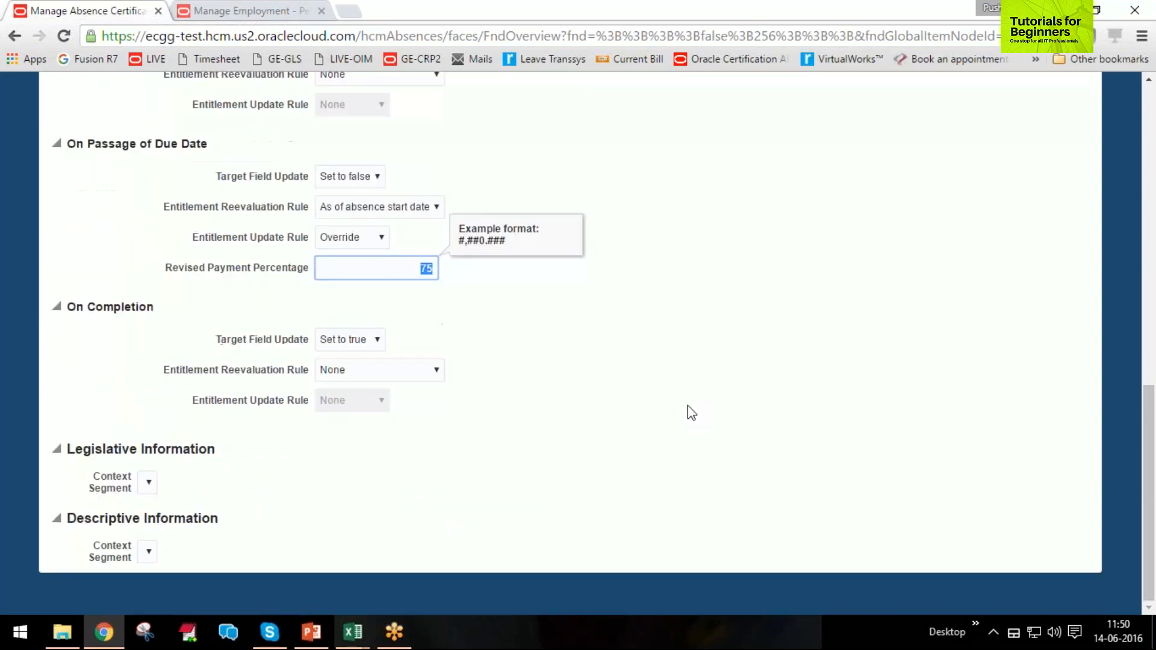
# Save and close the absence certification, and search for active certifications by the name Sick as of 14-Jun-2016.
pyautogui.scroll(10, 691, 413)
pyautogui.click(969, 133)
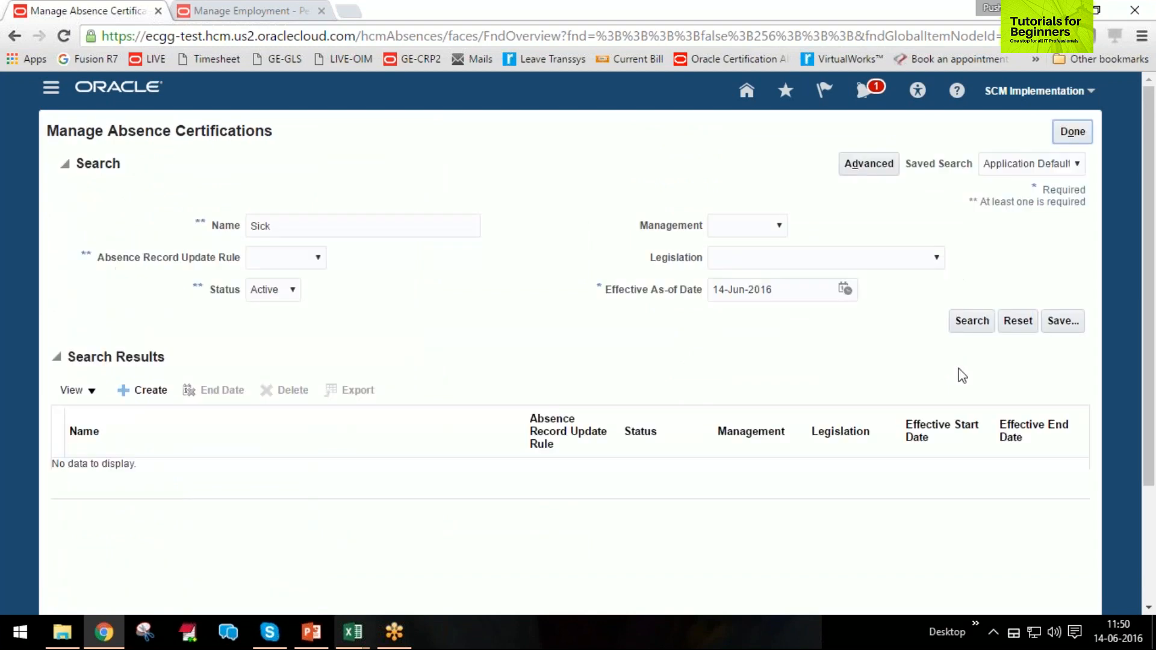
pyautogui.click(965, 323)
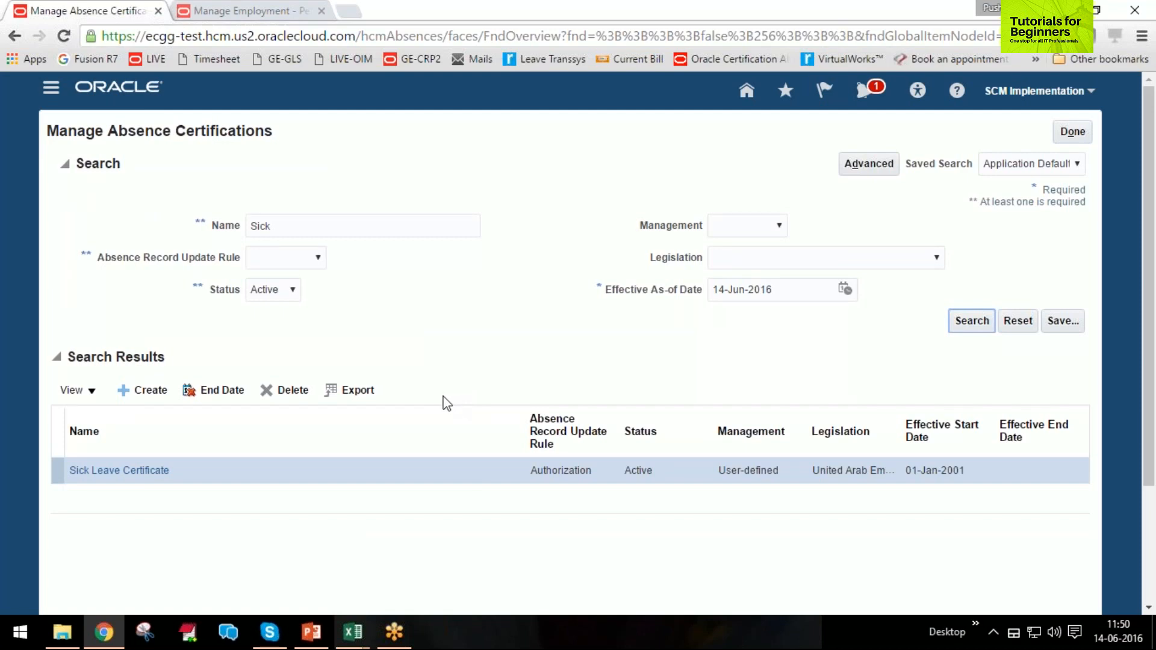
# Switch to the PowerPoint training deck to review the Setup Sequence slide around Absence Certifications, and return to the Manage Absence Certifications page.
pyautogui.click(311, 632)
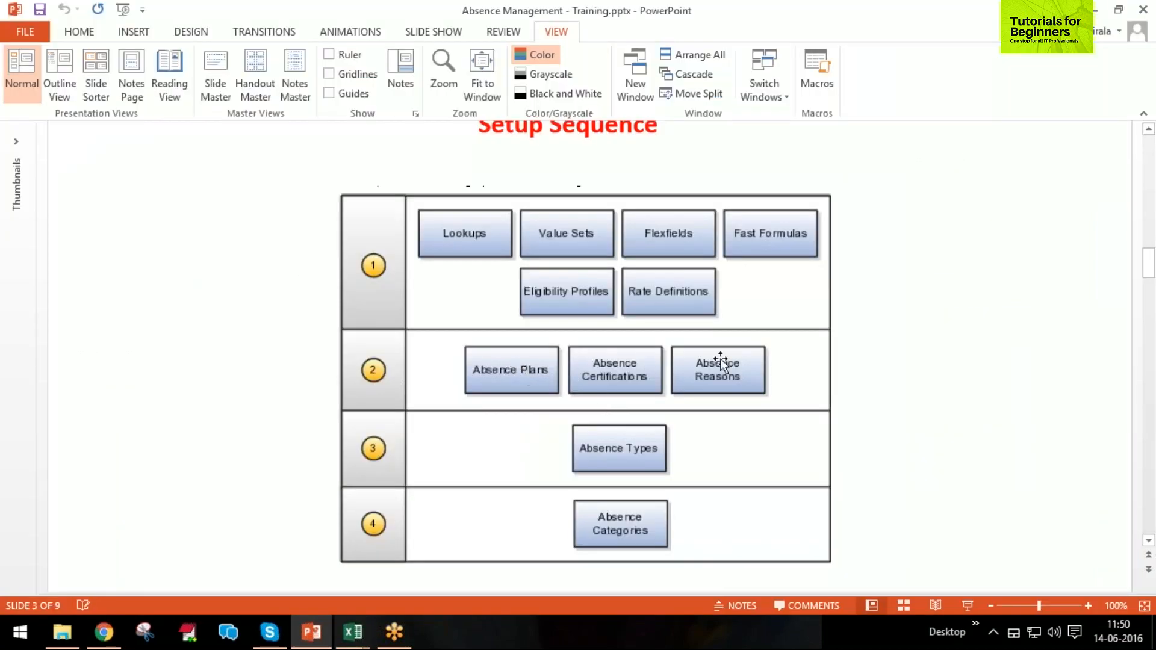
pyautogui.click(1098, 11)
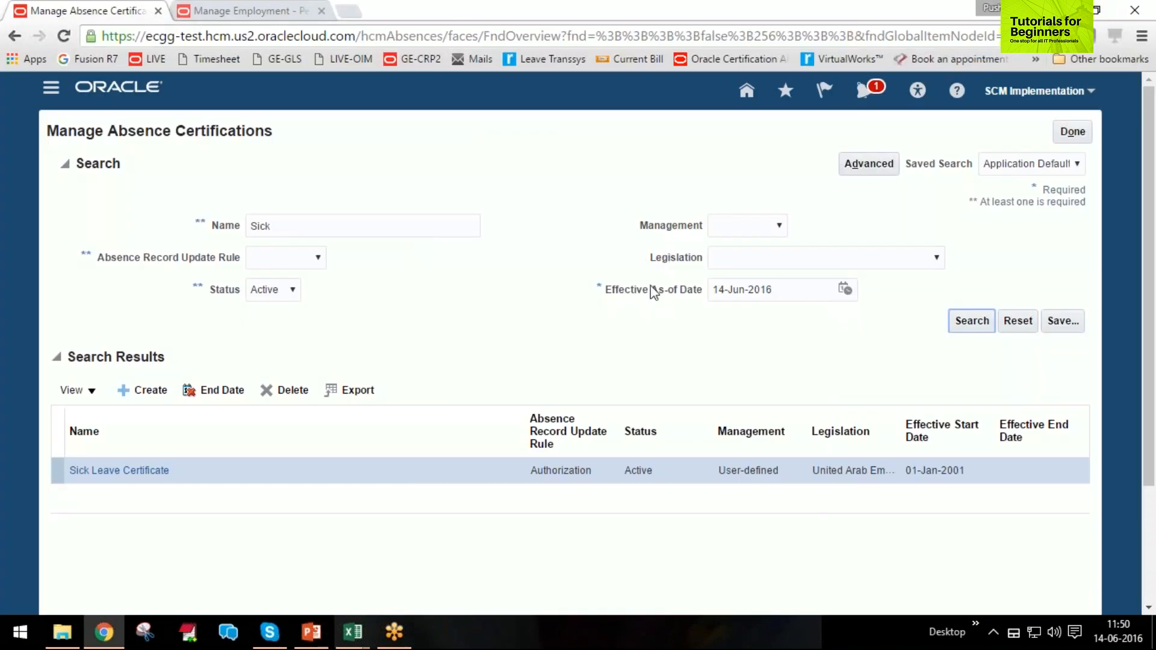
pyautogui.click(312, 632)
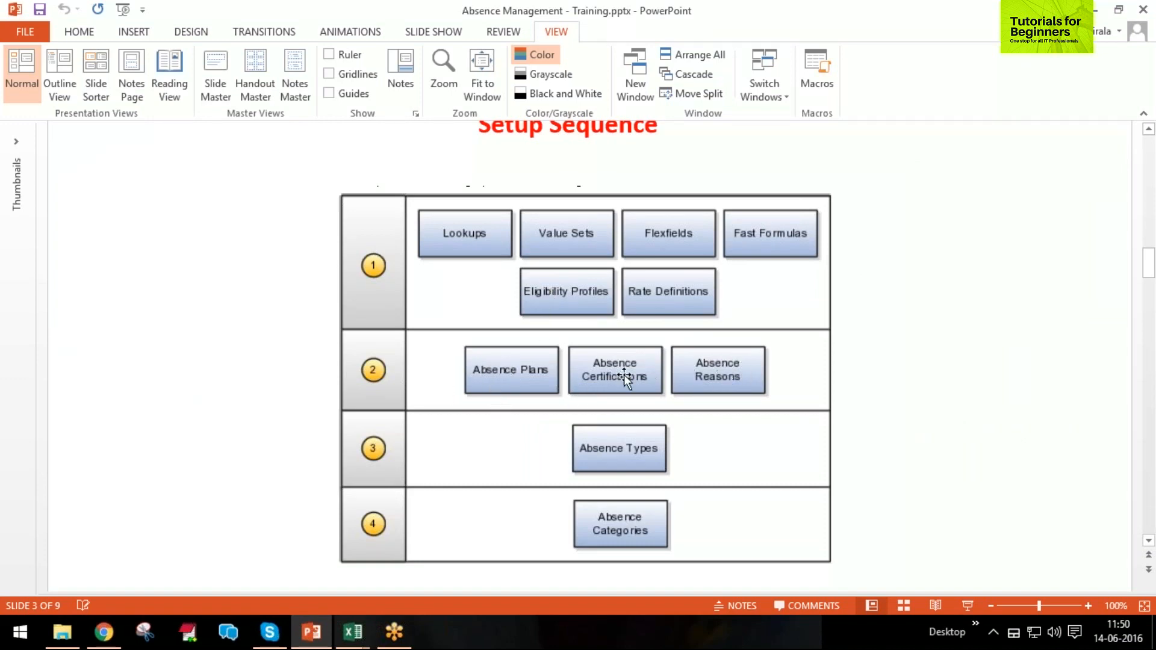
pyautogui.click(1096, 10)
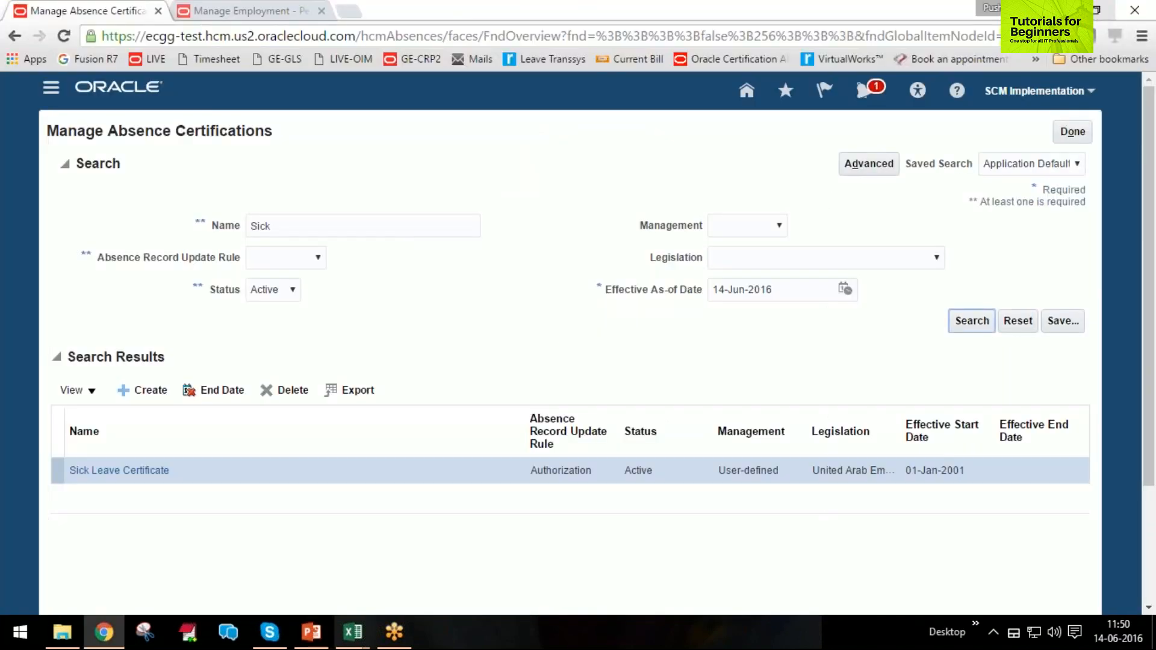
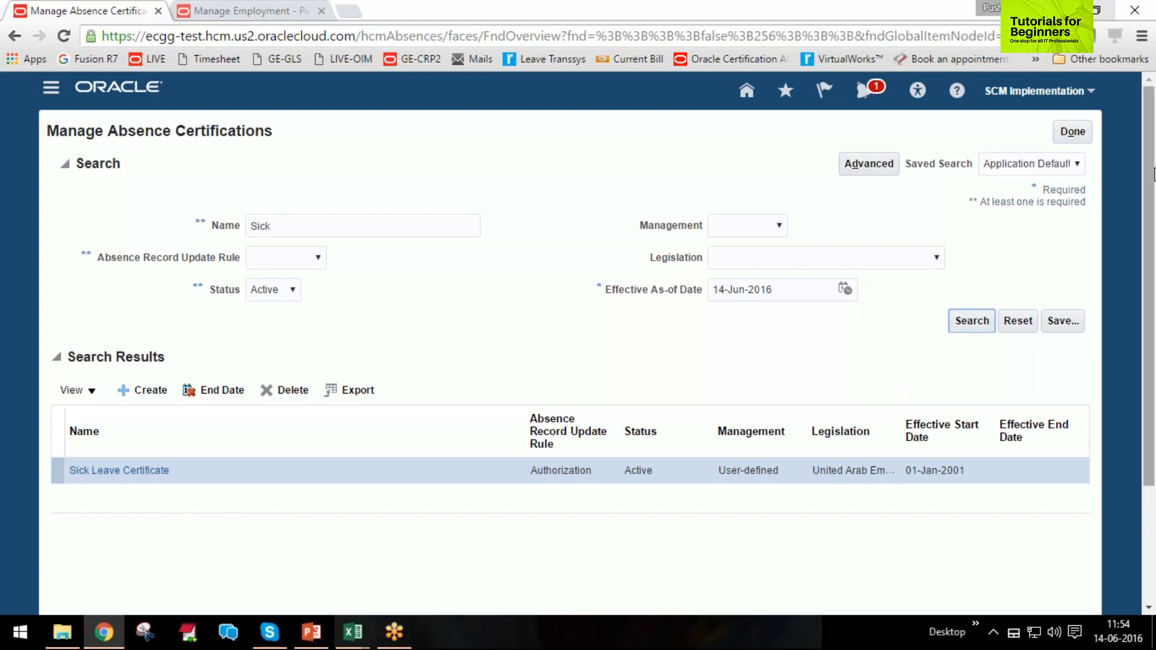
# Leave the absence certifications page and go to the Manage Absence Plans task.
pyautogui.click(1074, 139)
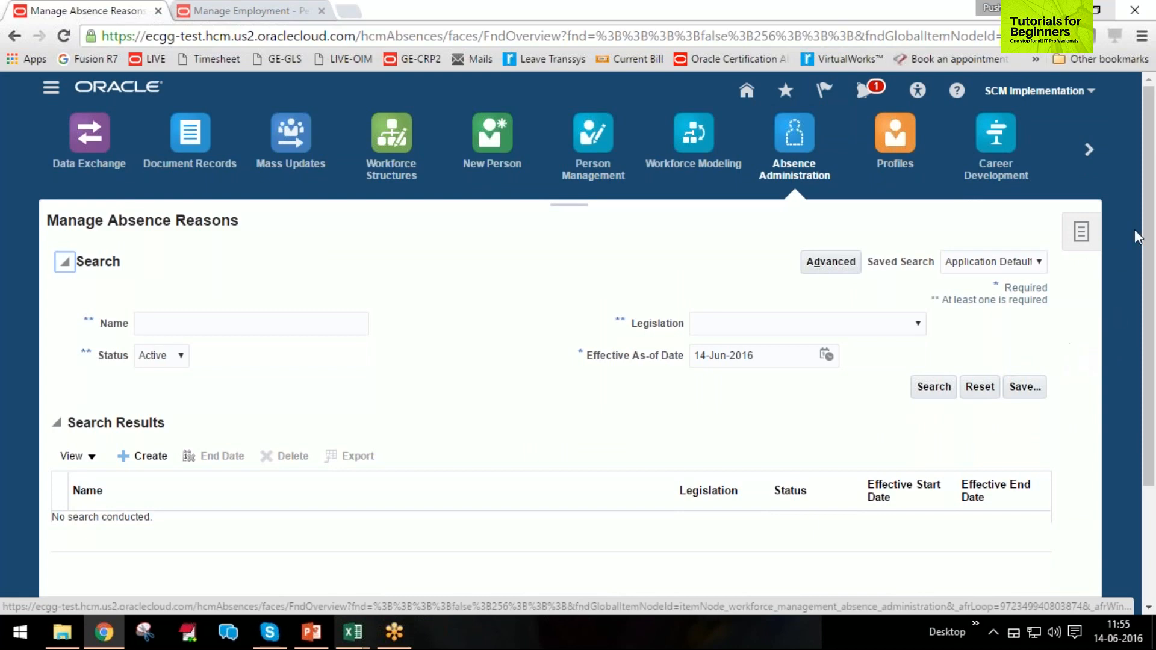
pyautogui.click(1085, 233)
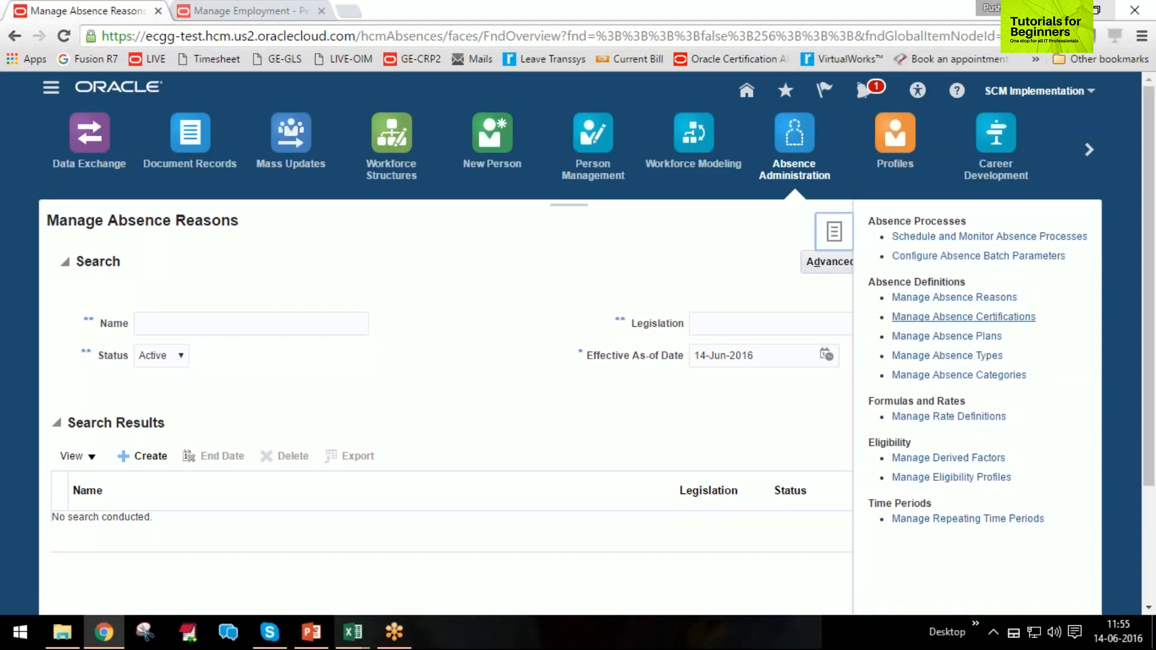
pyautogui.click(955, 339)
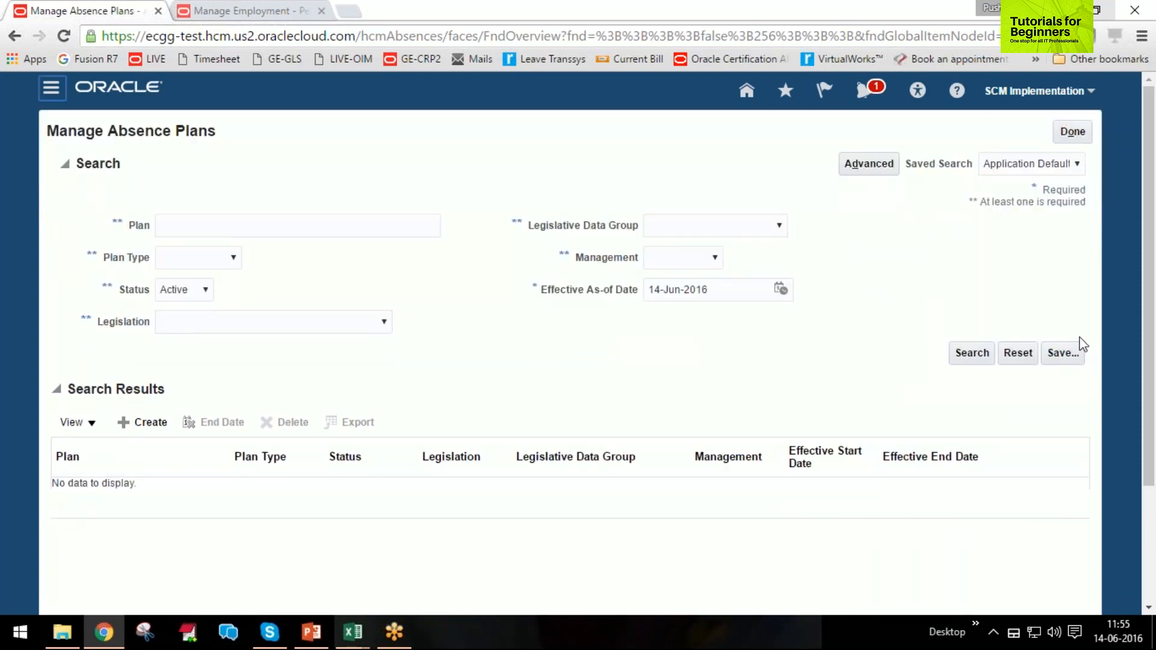
# Search the active absence plans for Annual, view the Annual Leave Plan and return to the results without saving.
pyautogui.click(205, 227)
pyautogui.write('Annual')
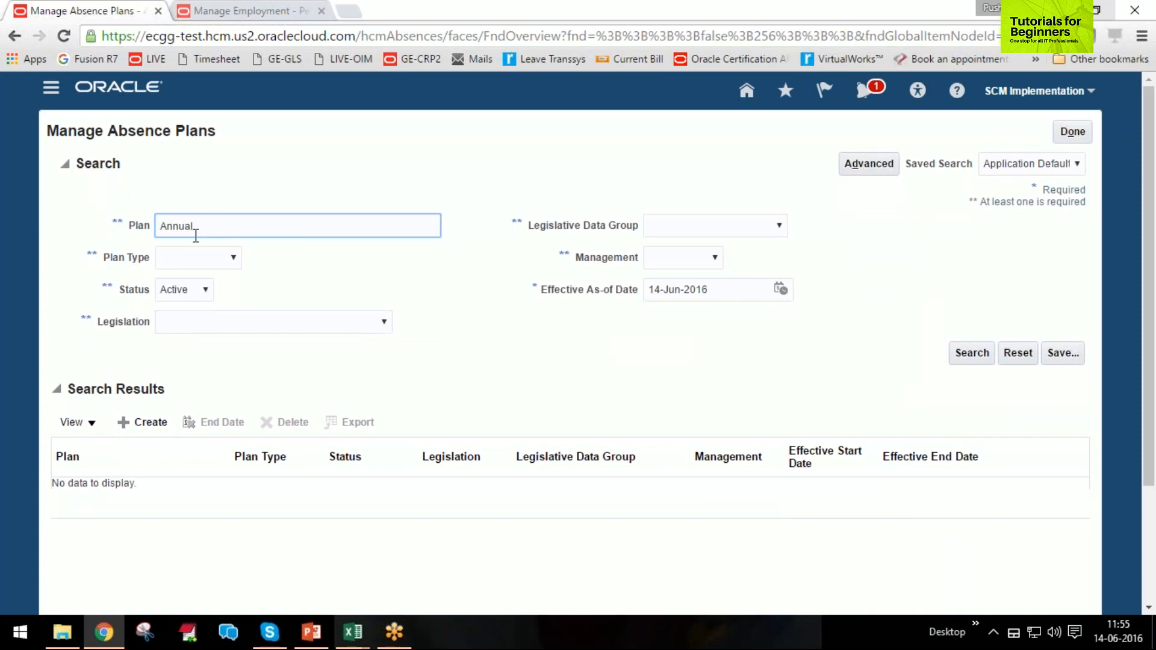
pyautogui.press('Return')
pyautogui.click(103, 489)
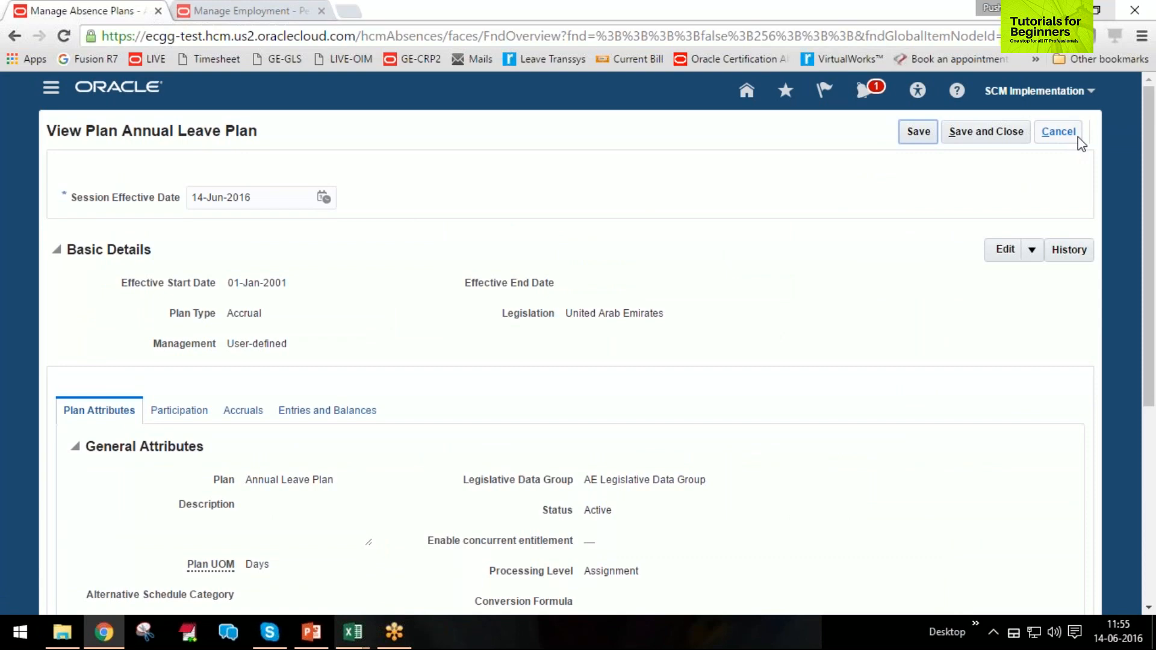
pyautogui.click(1060, 132)
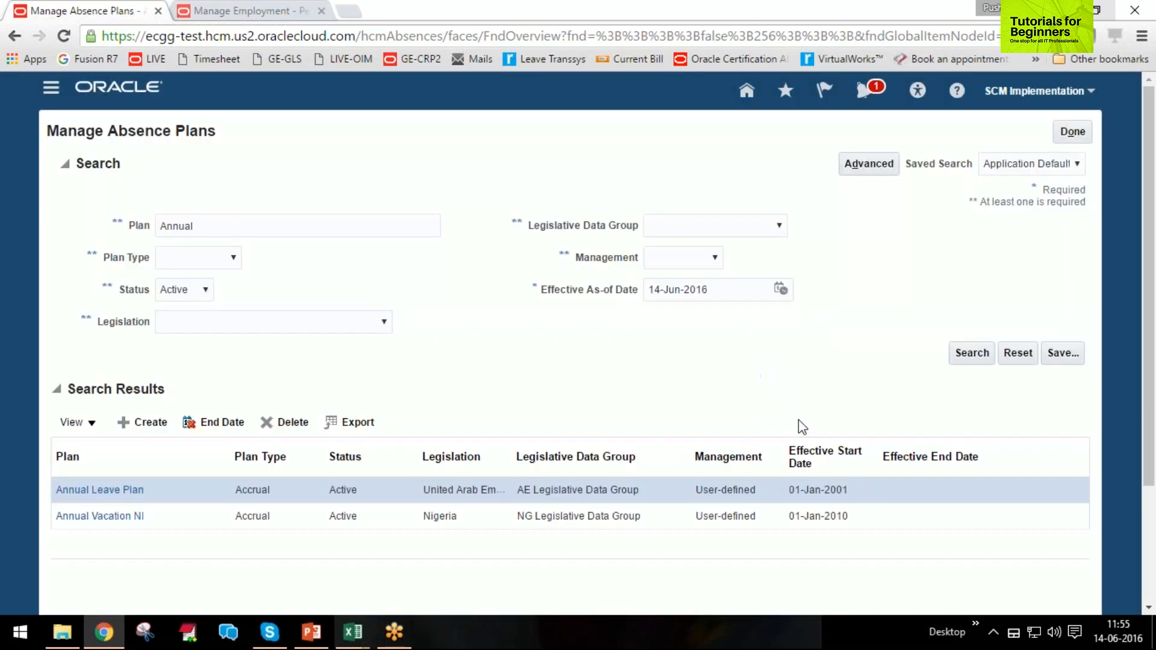
# Start a new absence plan effective 01-Jan-2001 with United Arab Emirates legislation and the Accrual plan type.
pyautogui.click(144, 422)
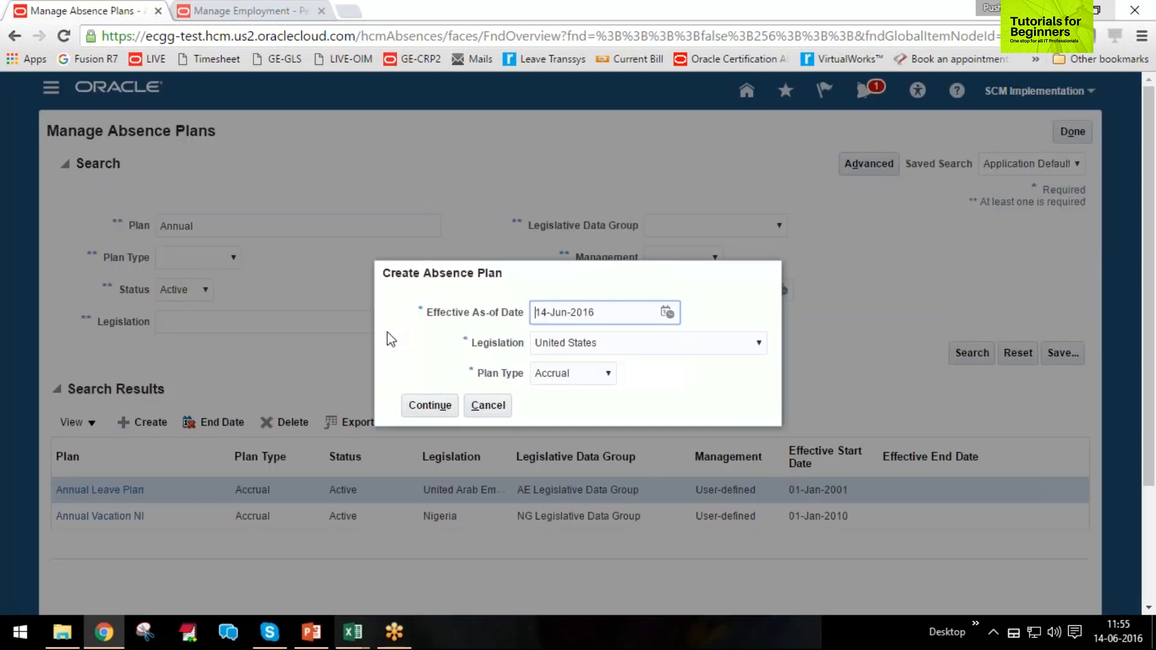
pyautogui.write('1/1/2001')
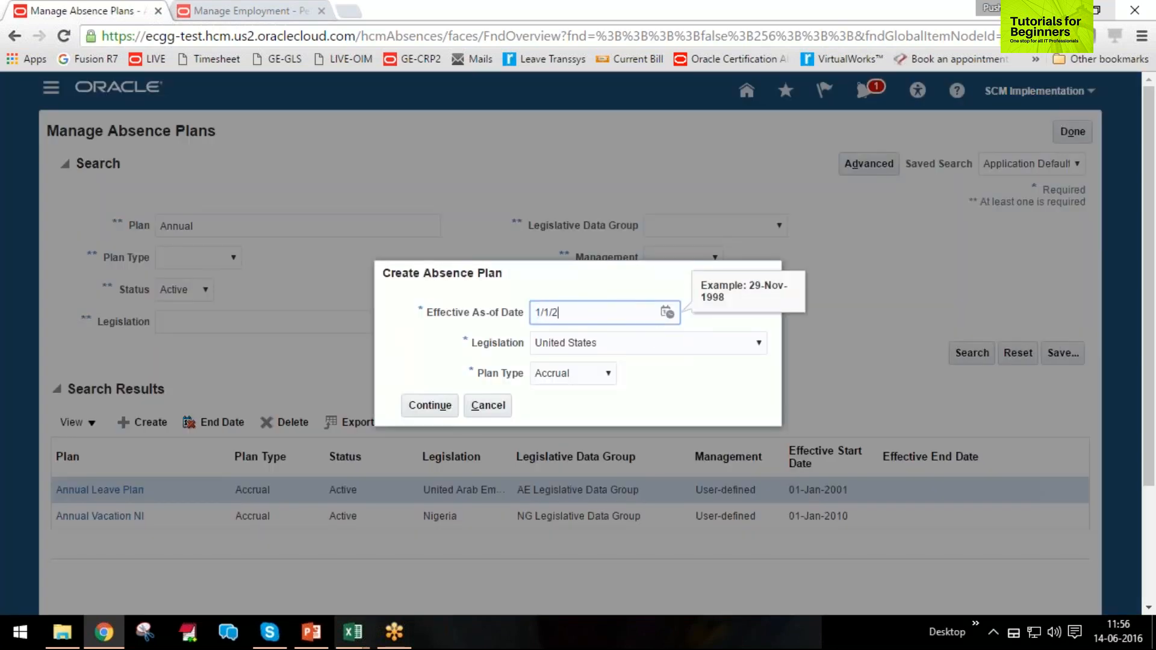
pyautogui.press('Tab')
pyautogui.click(608, 339)
pyautogui.click(608, 338)
pyautogui.click(609, 339)
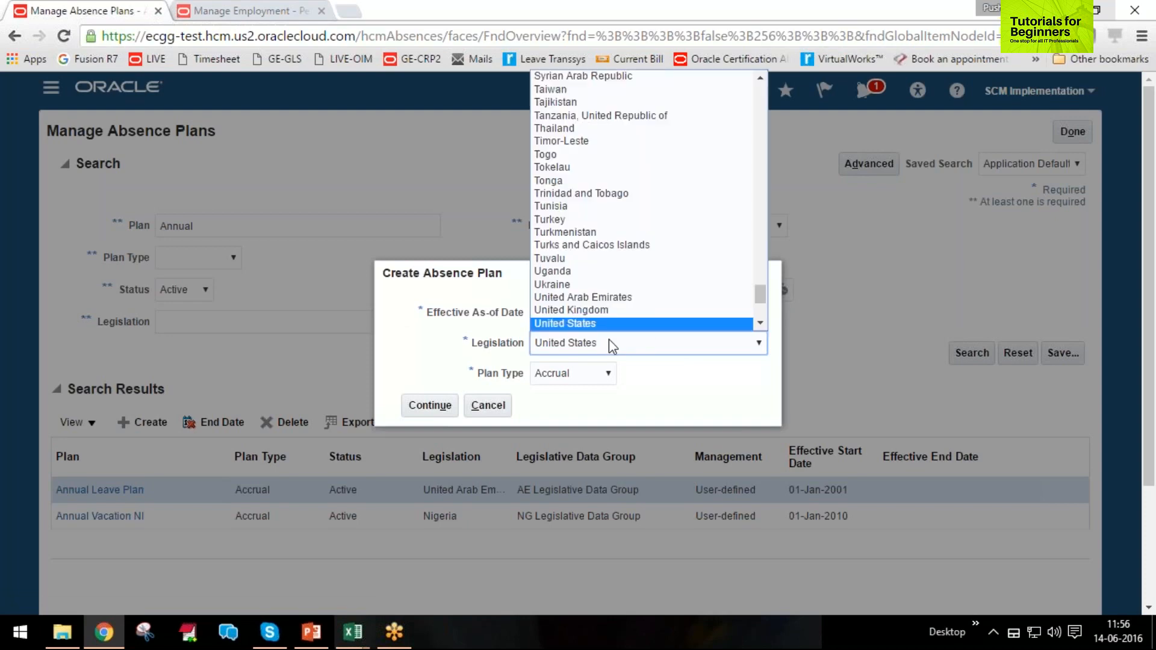
pyautogui.click(611, 297)
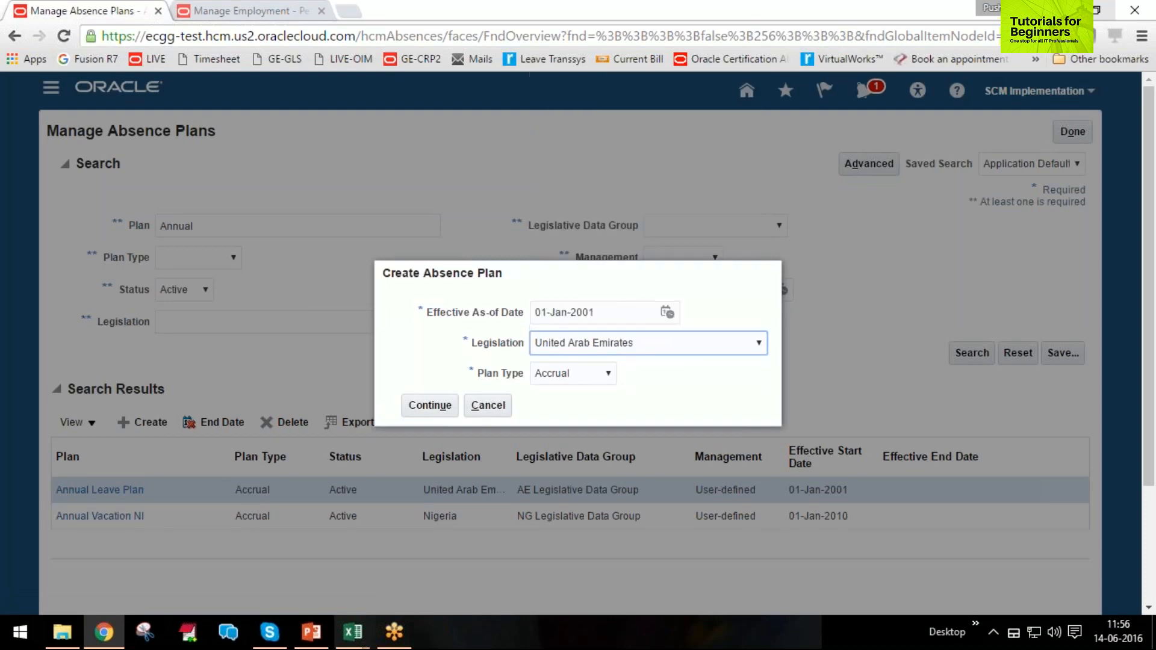
pyautogui.click(583, 378)
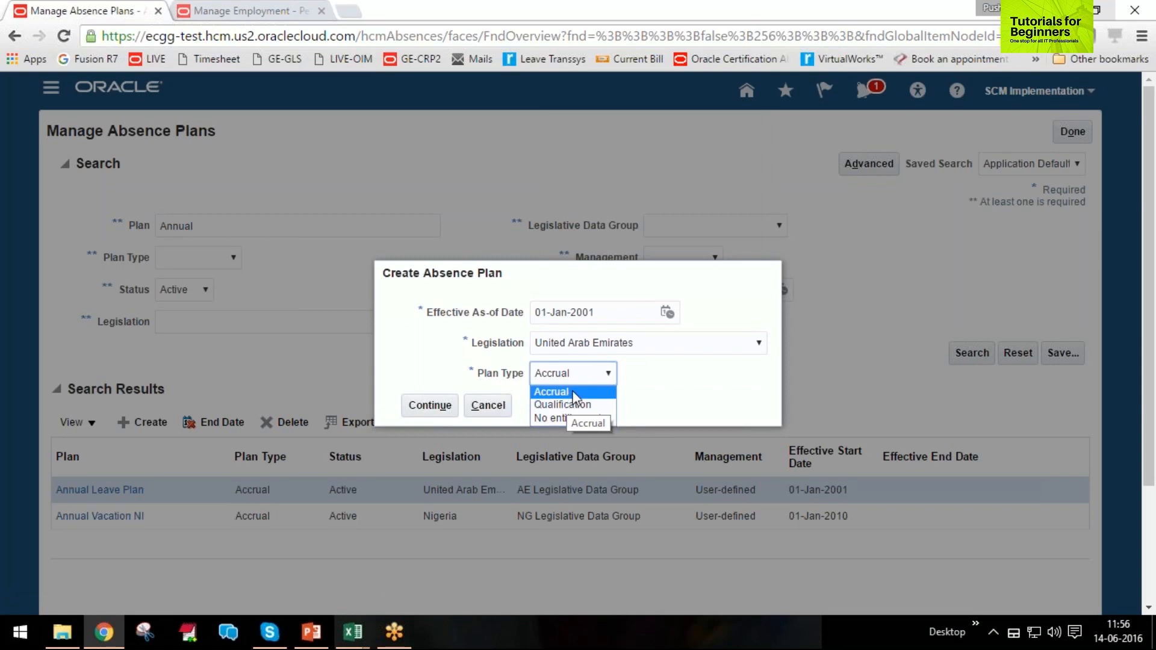
pyautogui.click(584, 392)
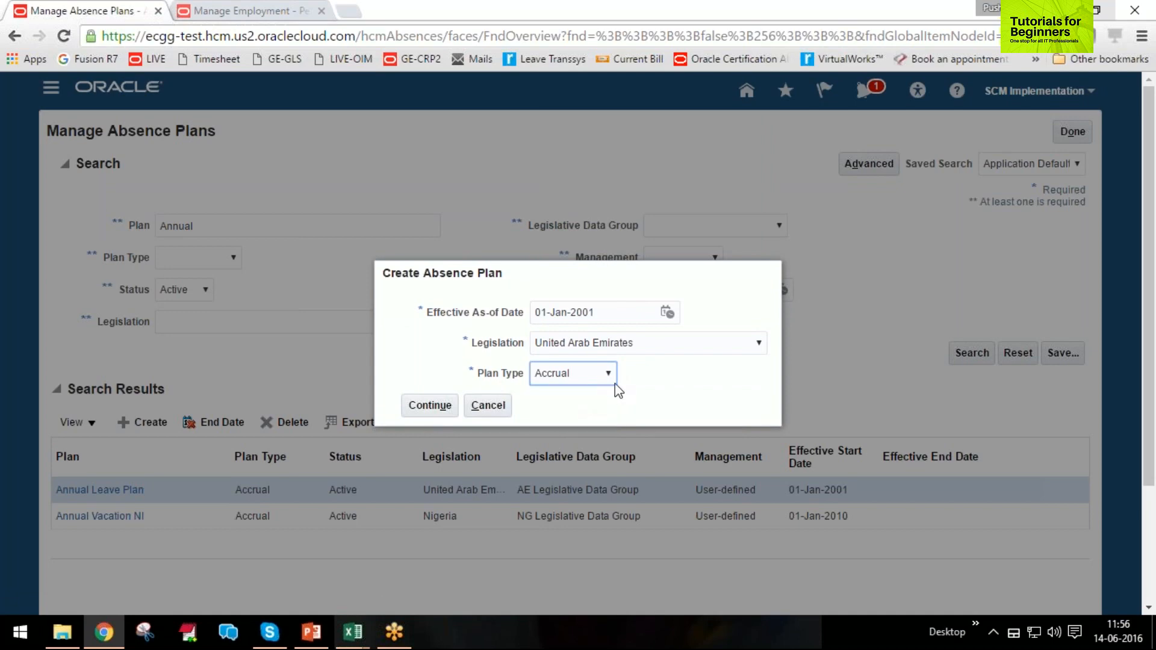
pyautogui.click(429, 410)
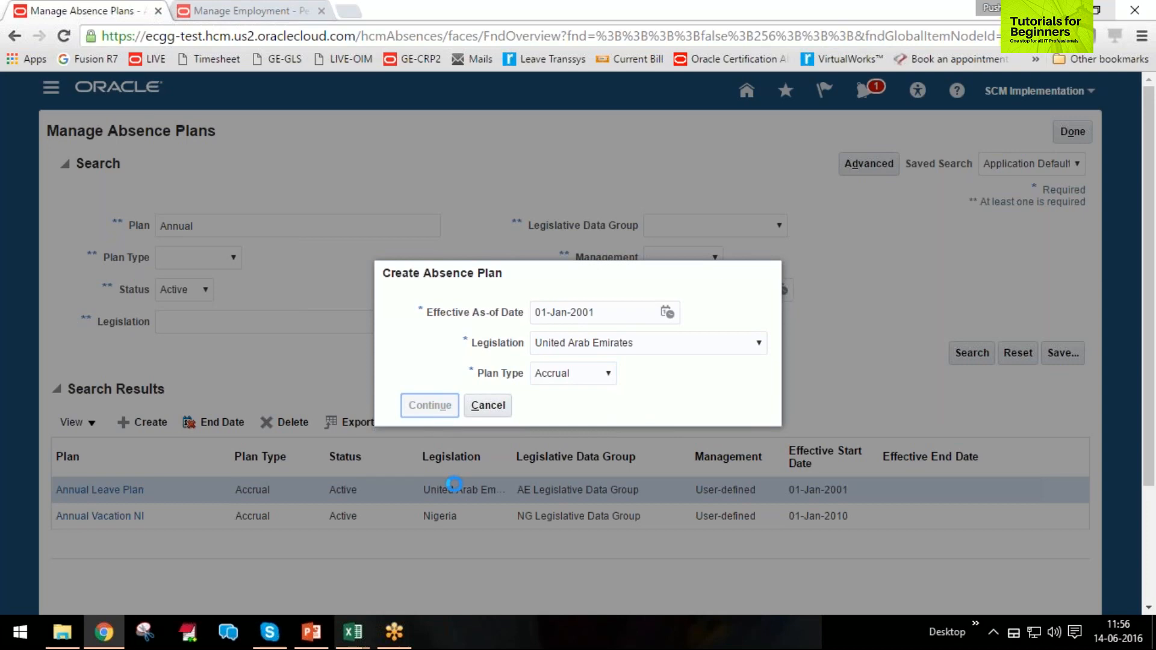
# Name the new accrual plan Vacation Plan in its general attributes, leaving the description empty.
pyautogui.scroll(-1, 461, 416)
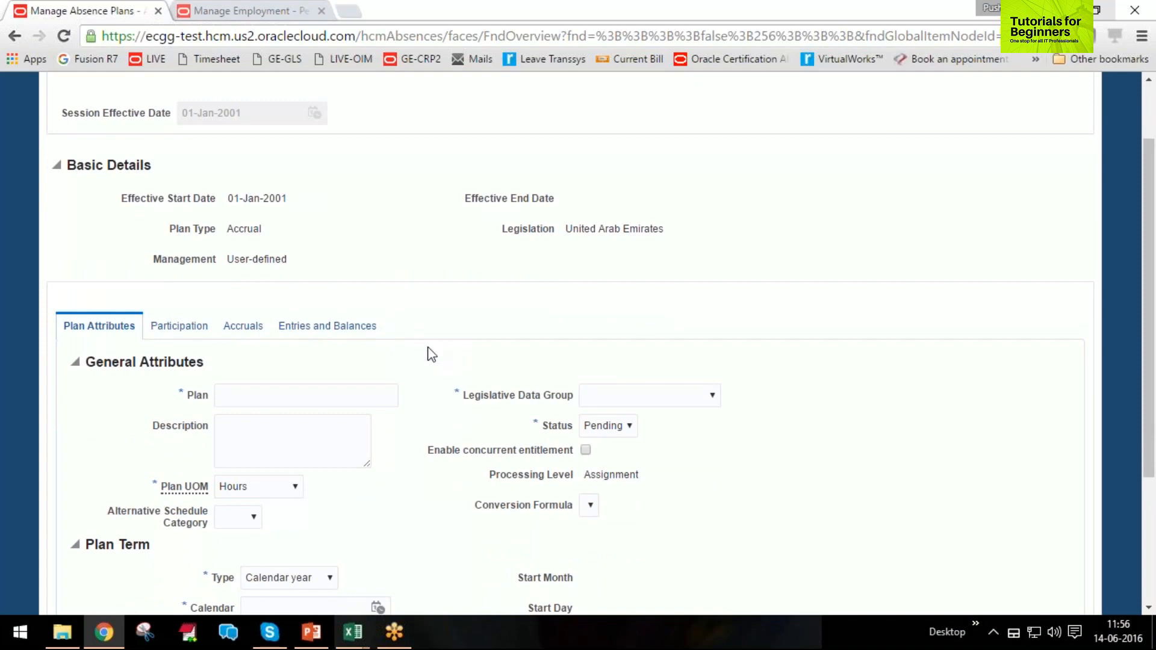
pyautogui.scroll(-2, 583, 413)
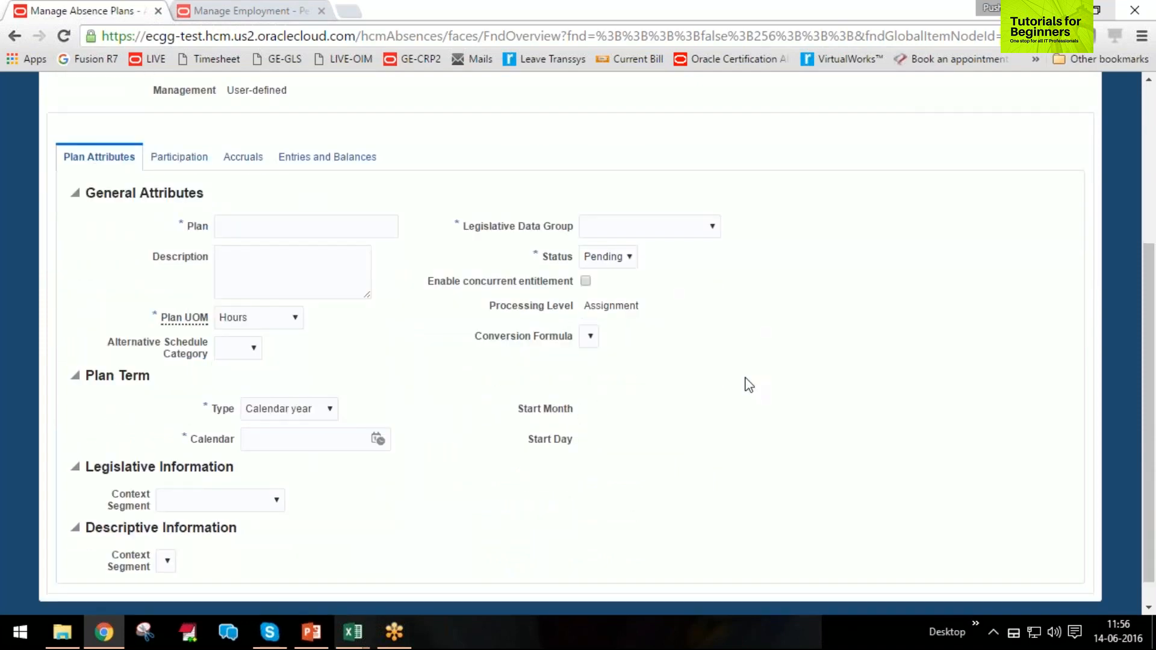
pyautogui.scroll(2, 742, 385)
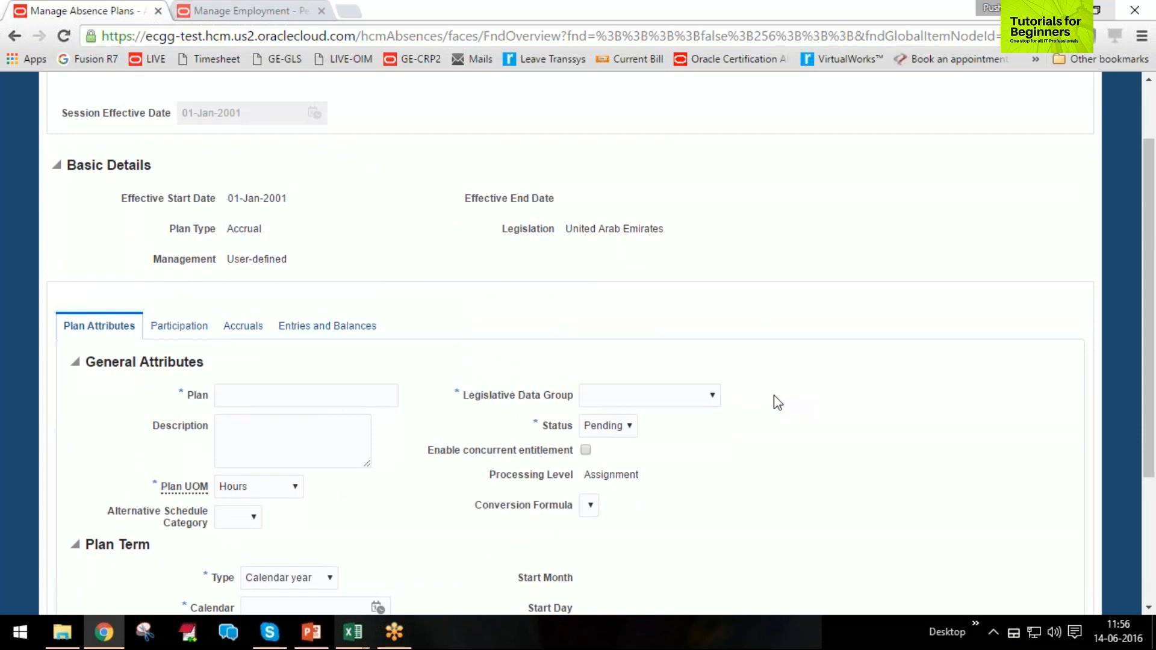
pyautogui.click(259, 395)
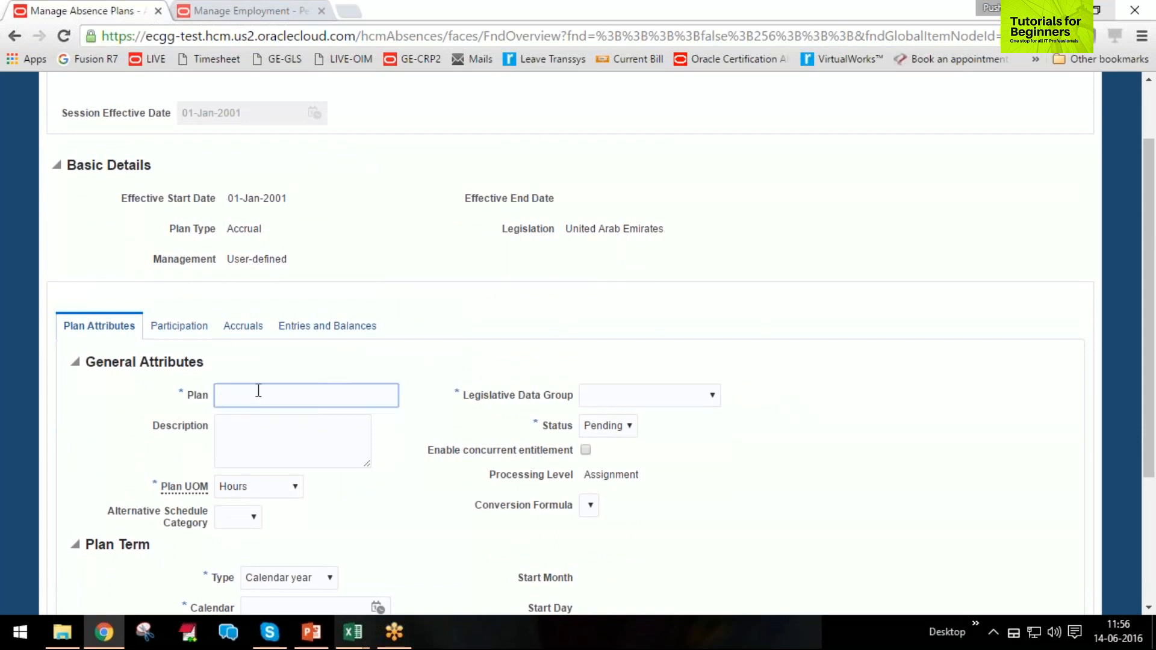
pyautogui.write('Vacation Plan')
pyautogui.press('Tab')
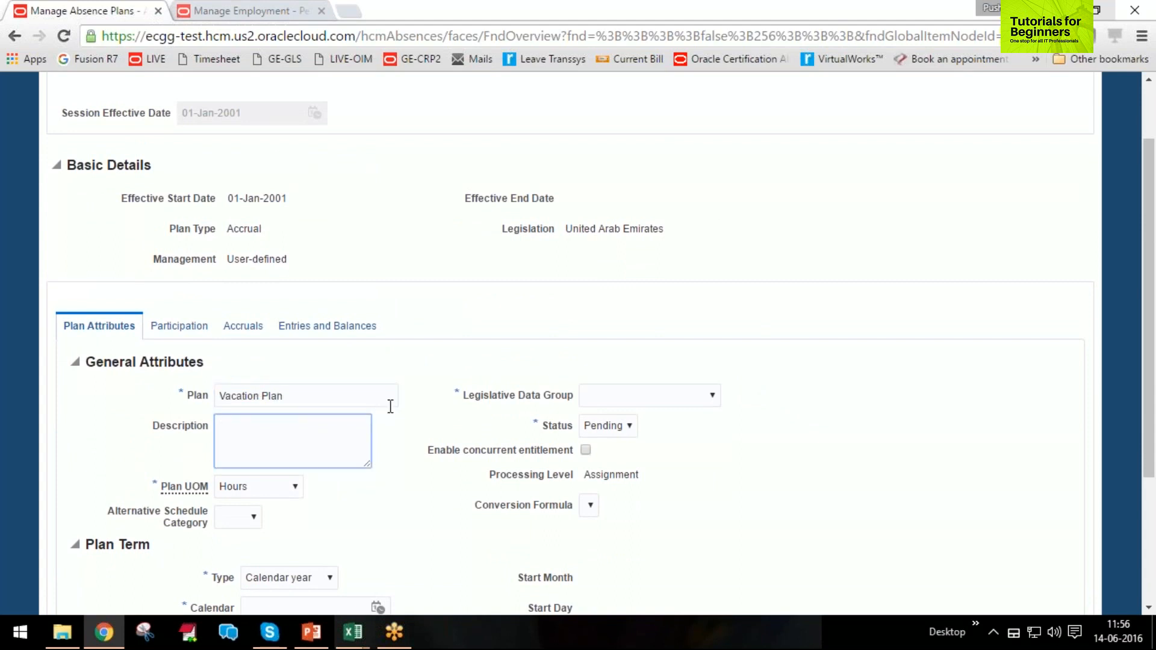
# Set the plan's unit of measure to Days, checking the other available units.
pyautogui.moveTo(154, 486); pyautogui.dragTo(208, 491)
pyautogui.scroll(-2, 369, 460)
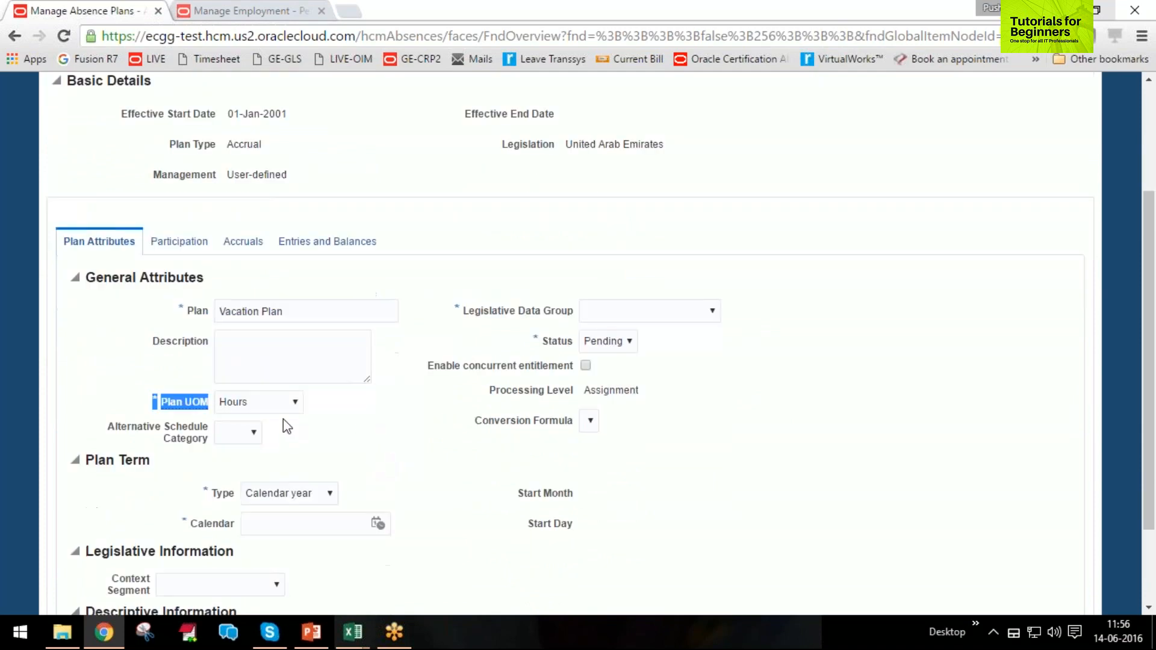
pyautogui.click(279, 403)
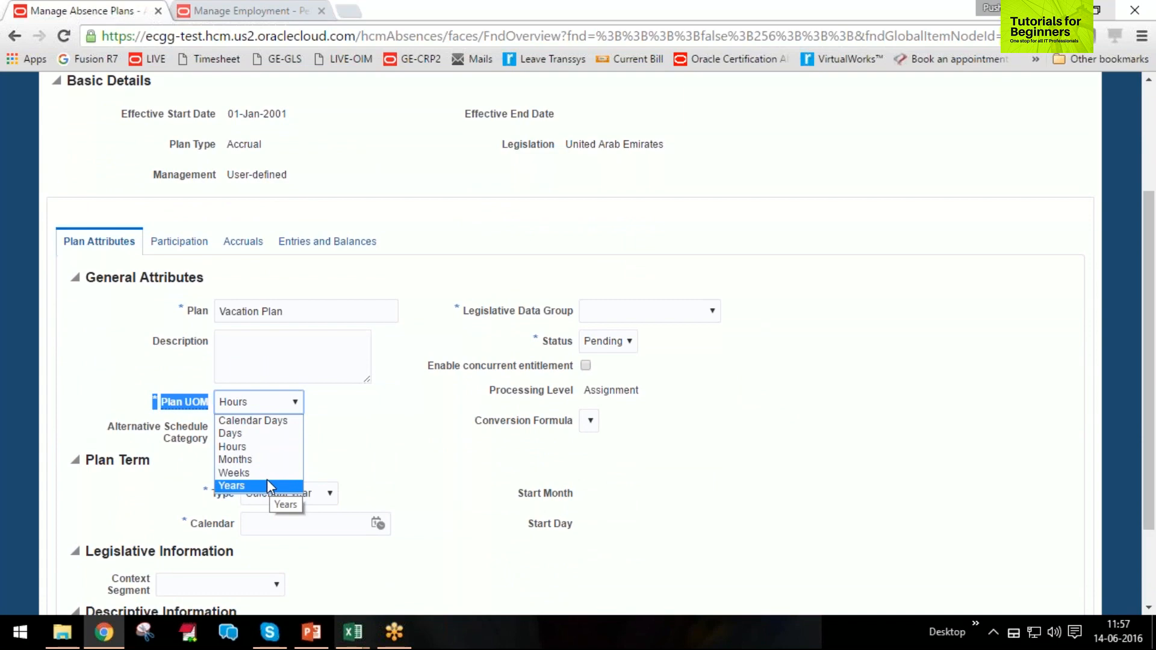
pyautogui.click(258, 435)
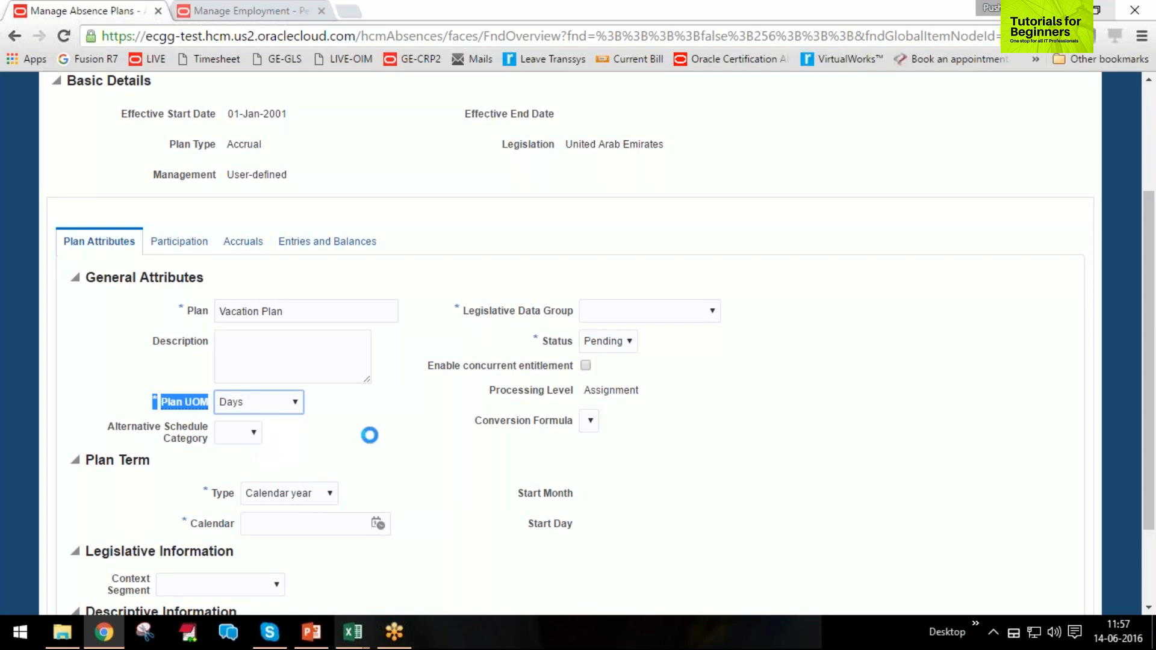
pyautogui.click(269, 402)
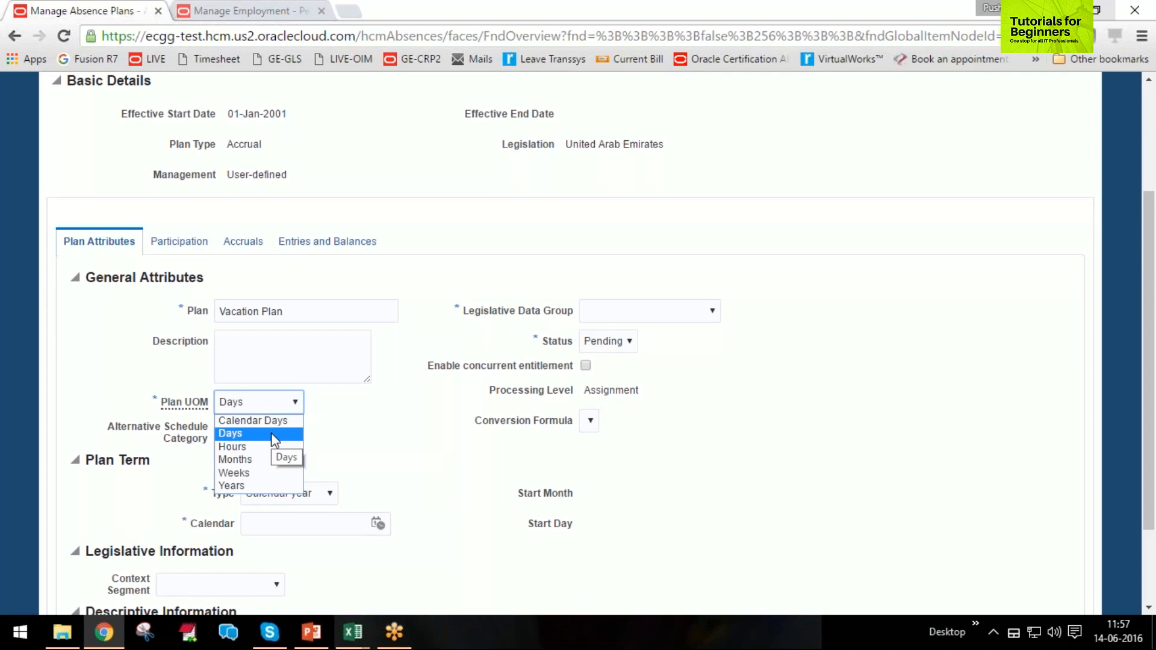
pyautogui.click(271, 432)
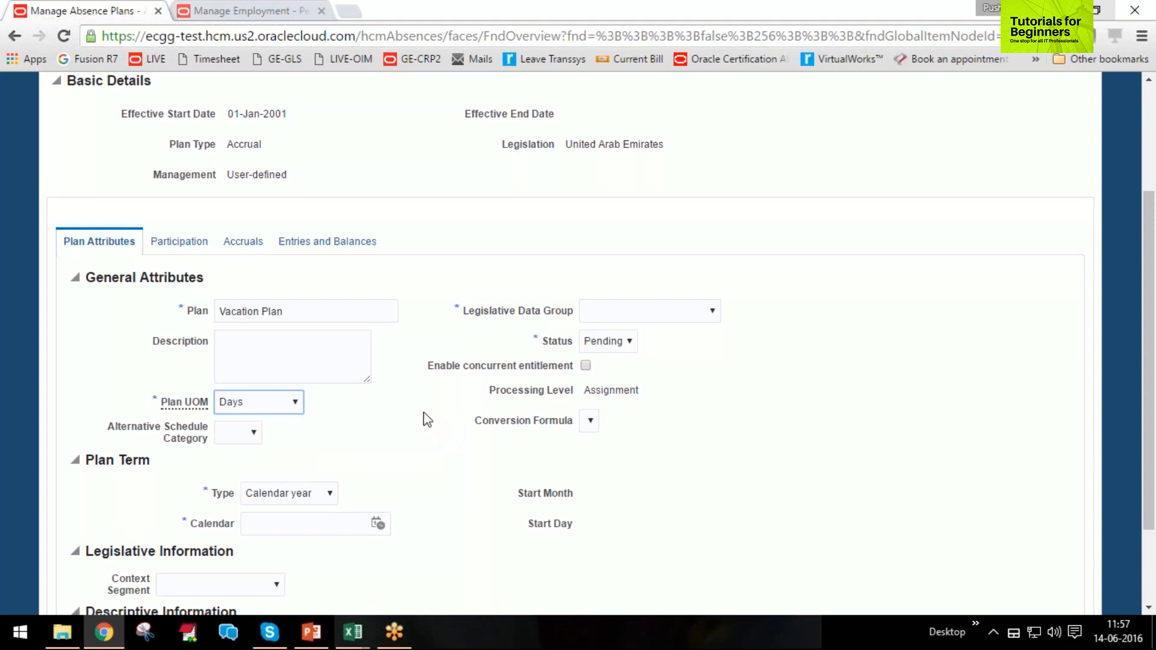
pyautogui.click(289, 404)
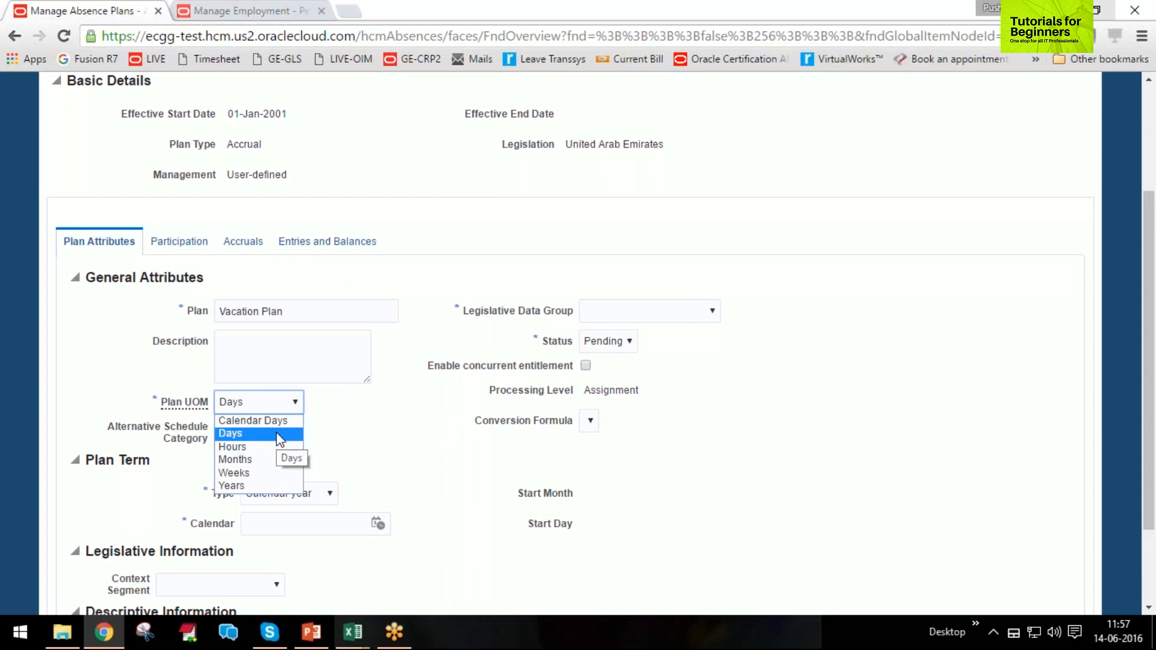
pyautogui.click(279, 436)
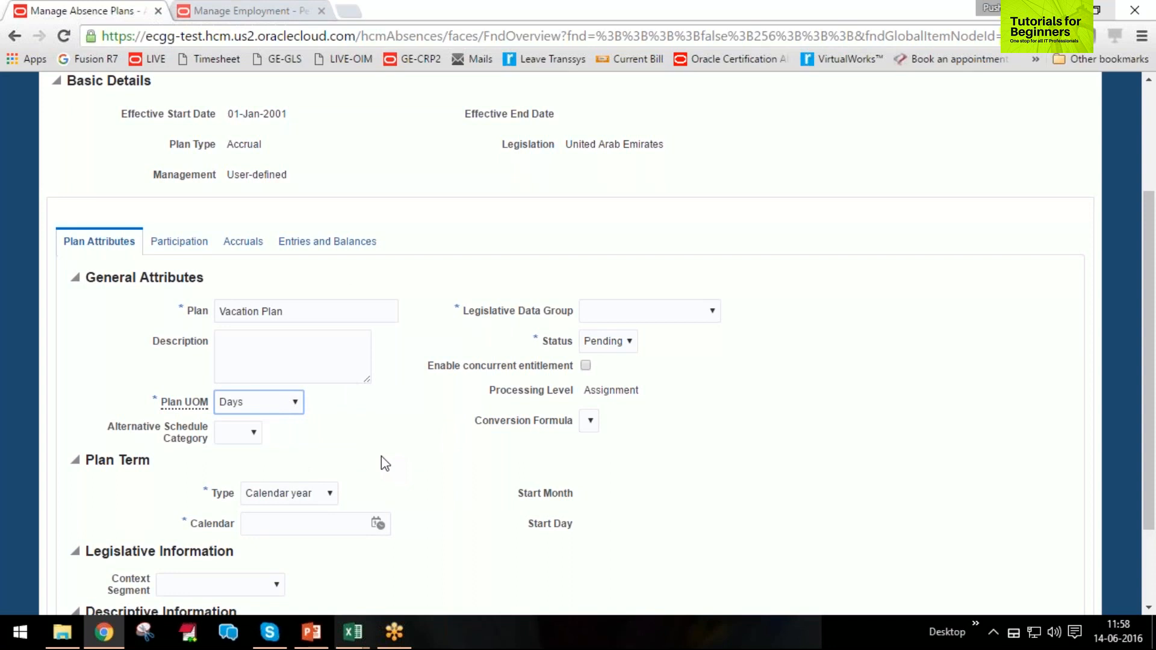
pyautogui.click(283, 401)
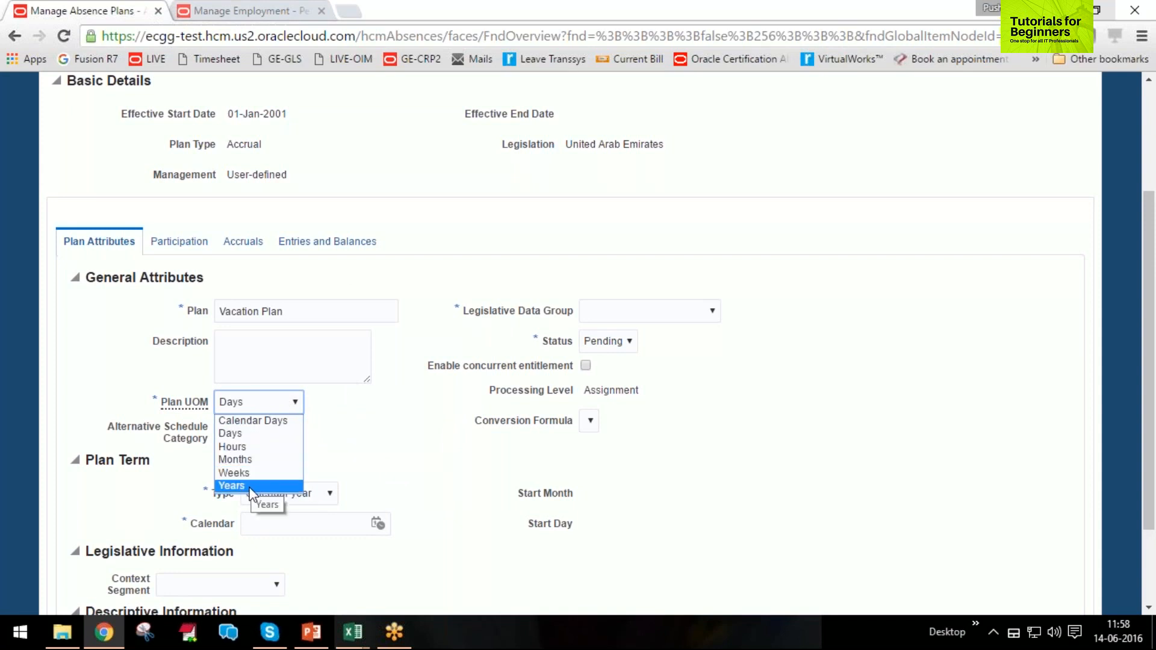
pyautogui.click(236, 436)
# Assign the plan to AE Legislative Data Group and set its status to Active, leaving concurrent entitlement disabled.
pyautogui.click(705, 310)
pyautogui.click(692, 338)
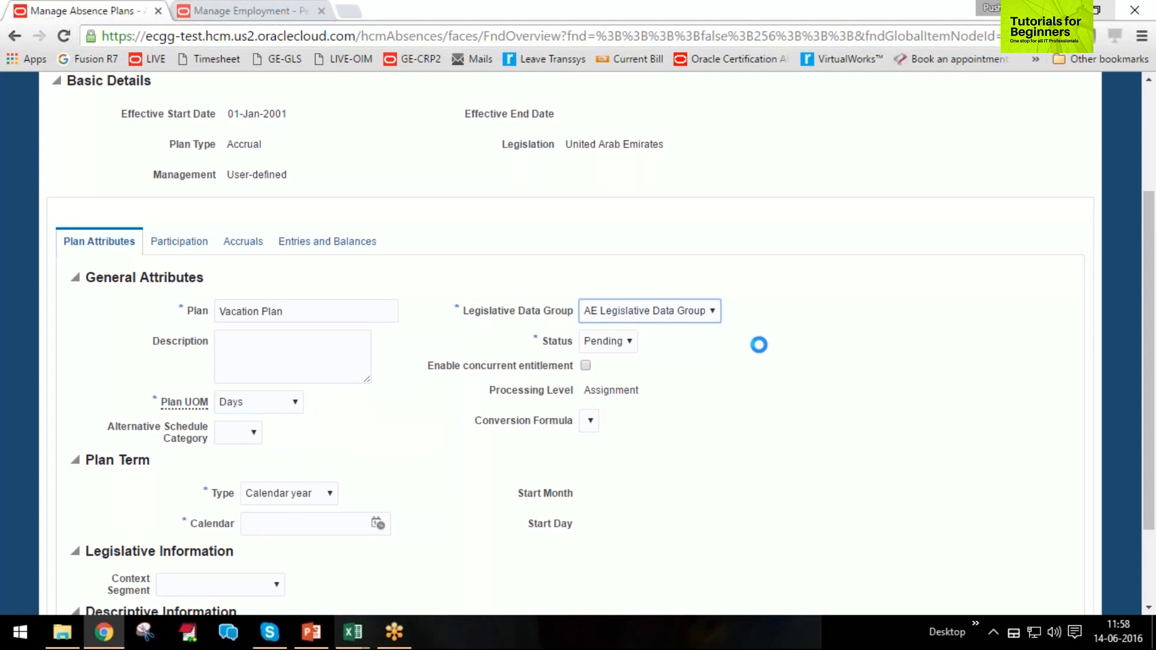
pyautogui.click(618, 344)
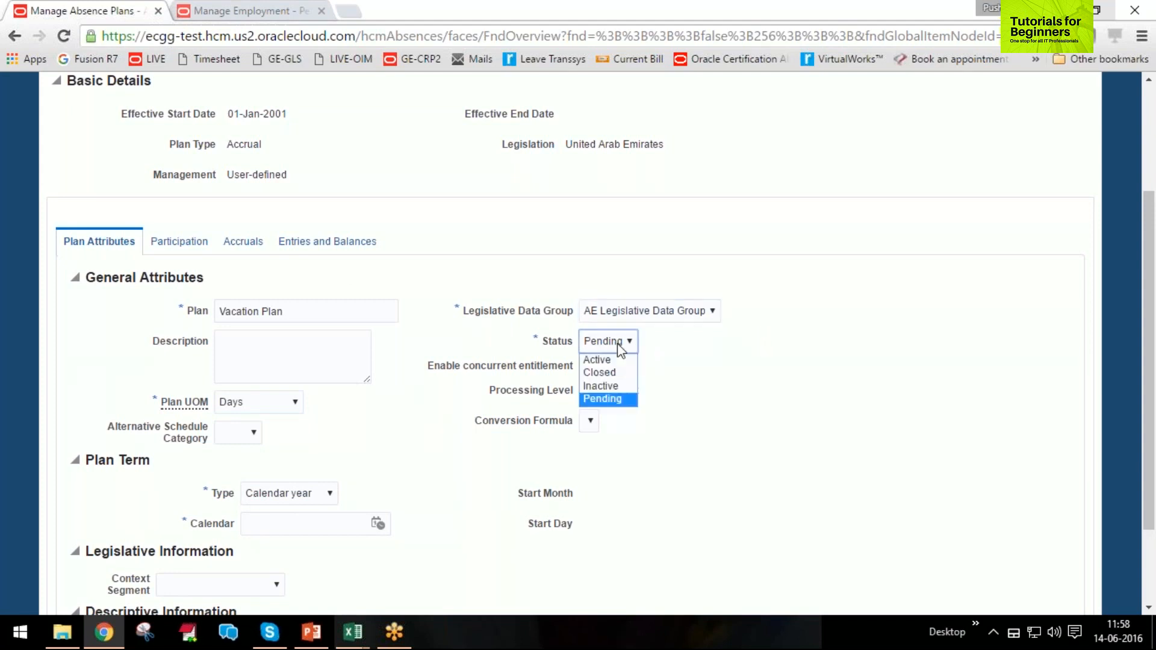
pyautogui.click(617, 360)
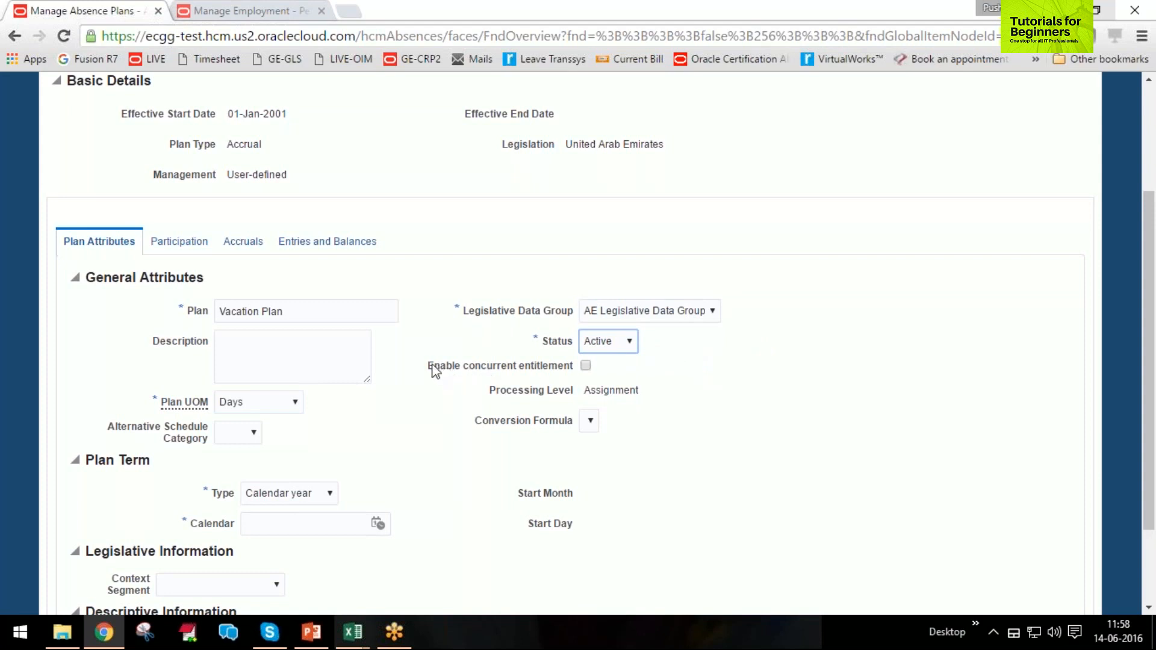
pyautogui.moveTo(429, 366); pyautogui.dragTo(577, 367)
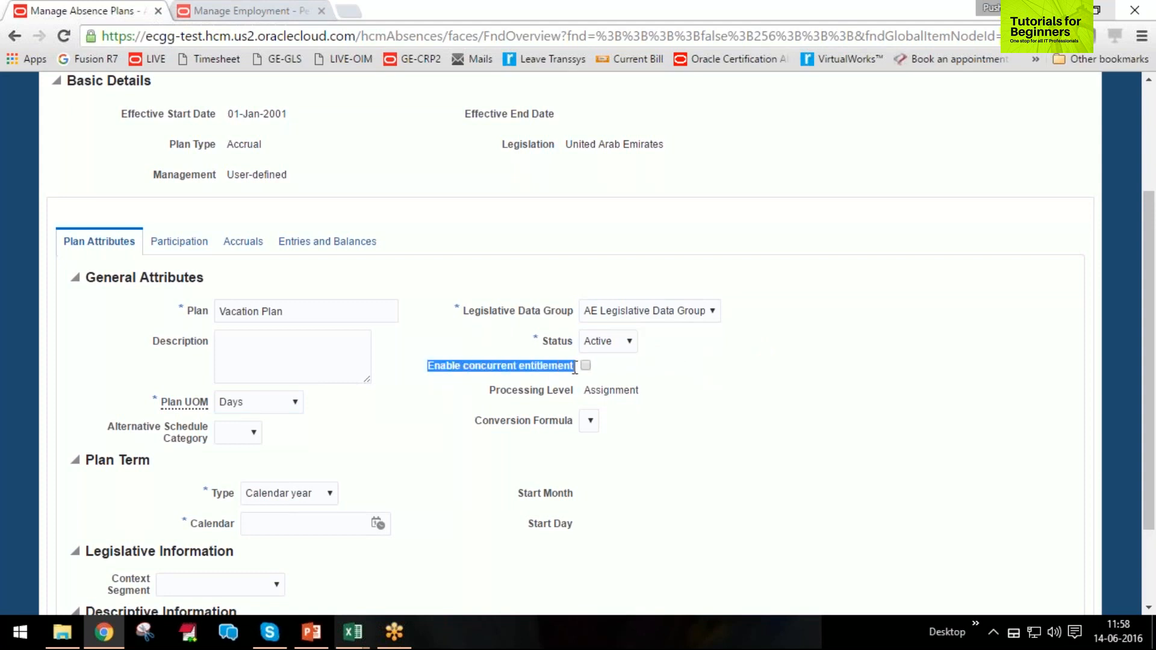
pyautogui.click(622, 367)
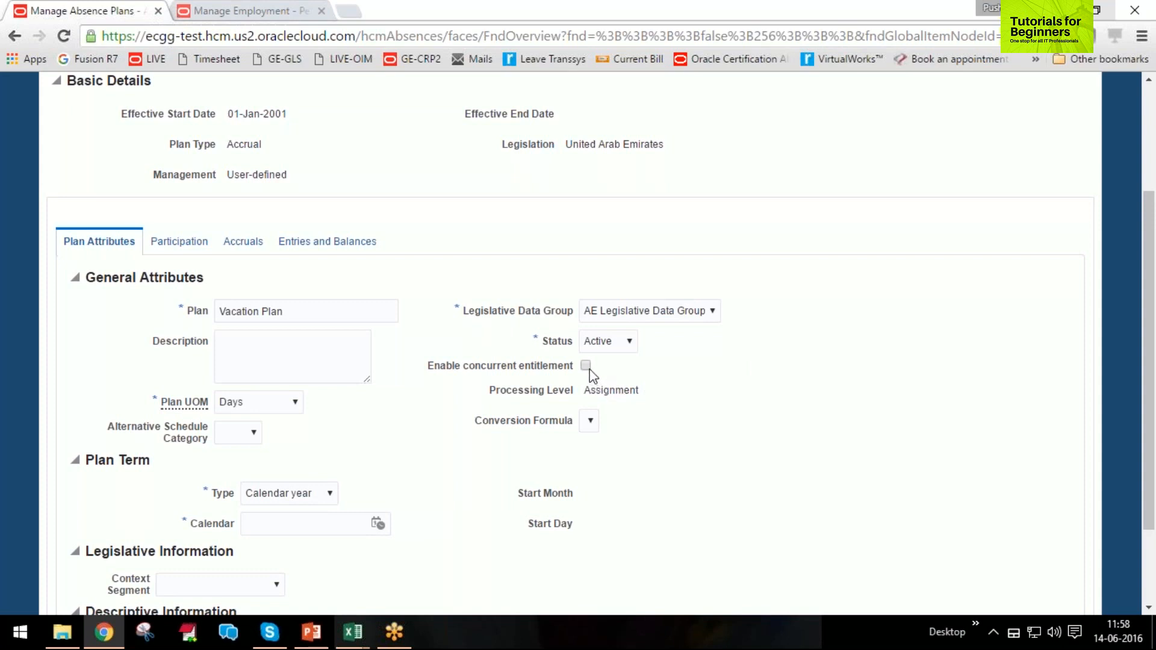
pyautogui.moveTo(588, 369)
# Set the plan term type to Anniversary year.
pyautogui.moveTo(593, 374)
pyautogui.scroll(-2, 457, 362)
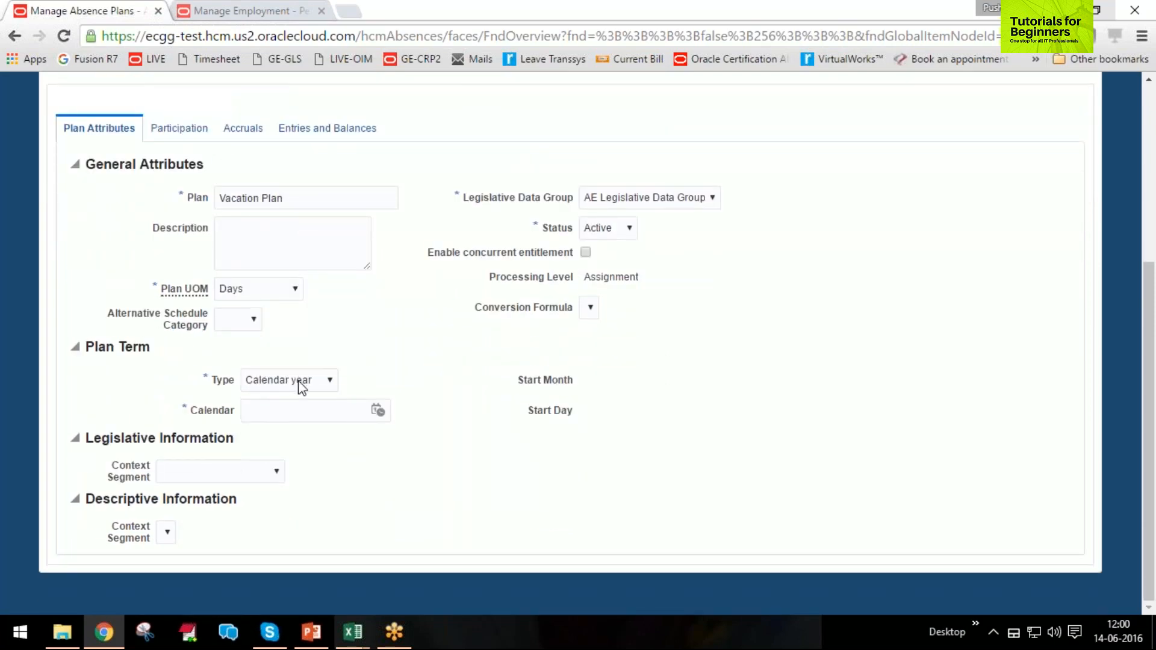
pyautogui.click(265, 383)
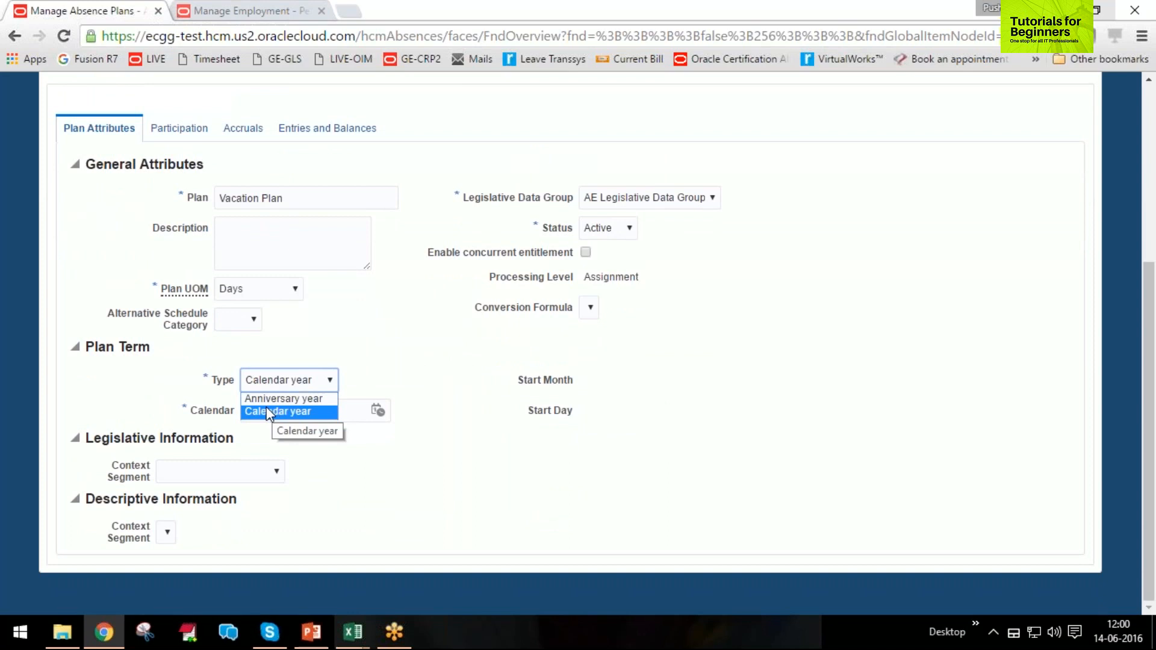
pyautogui.click(267, 409)
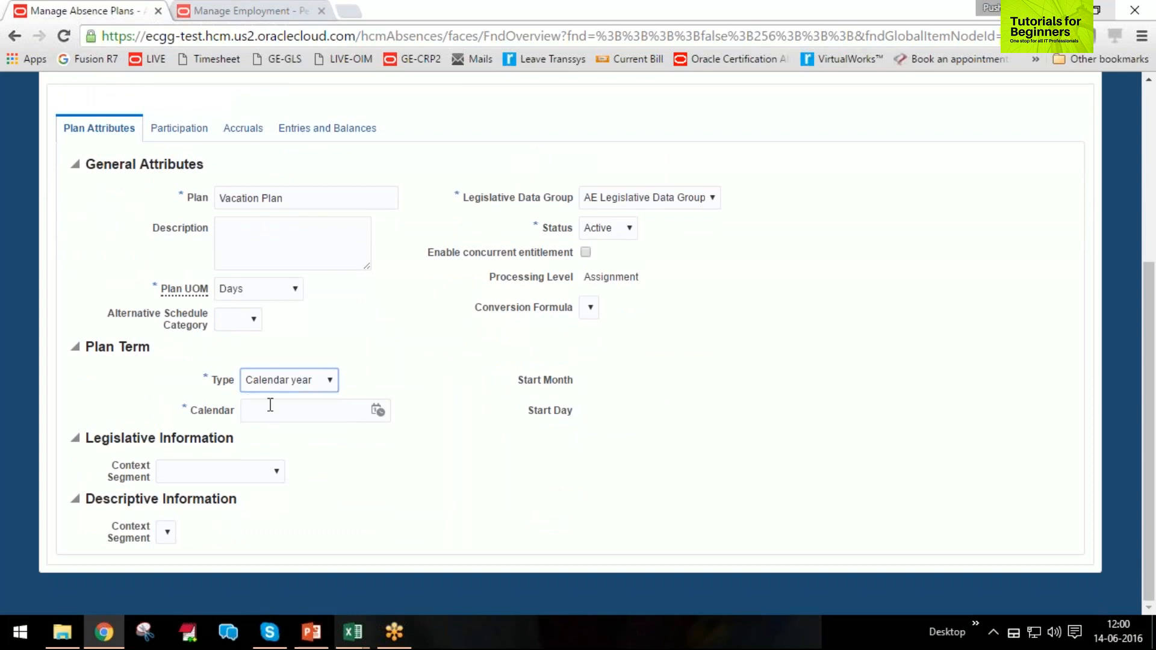
pyautogui.click(276, 385)
pyautogui.click(281, 398)
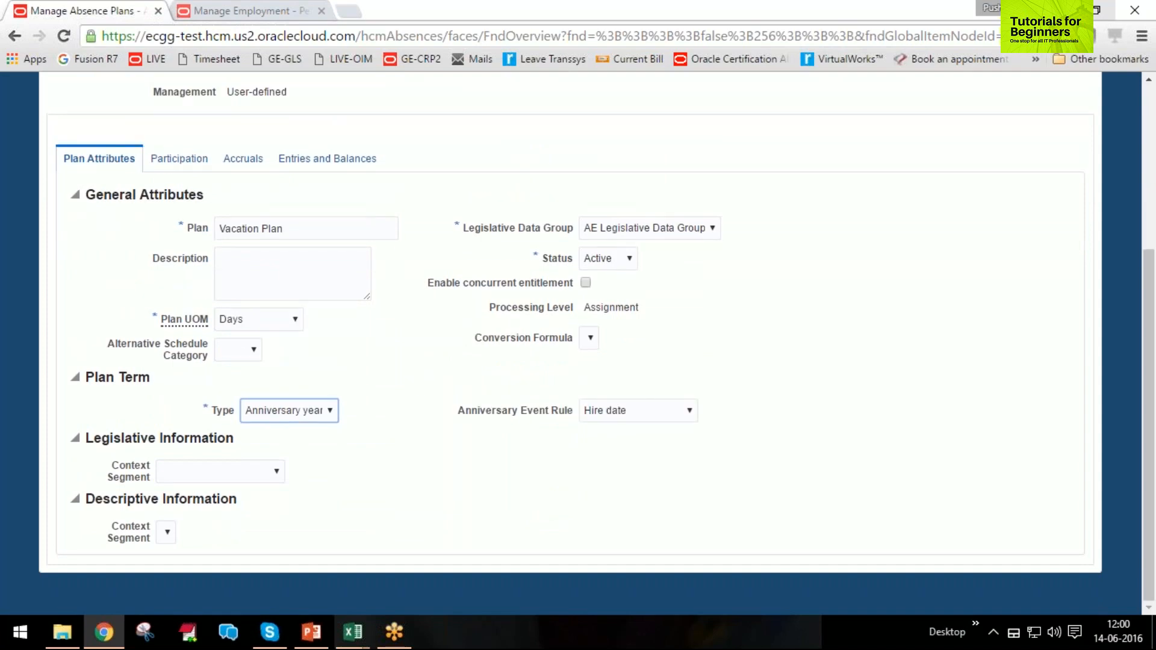
# Change the plan term type to Calendar year and set its calendar date to 01-Jan-2016.
pyautogui.click(307, 412)
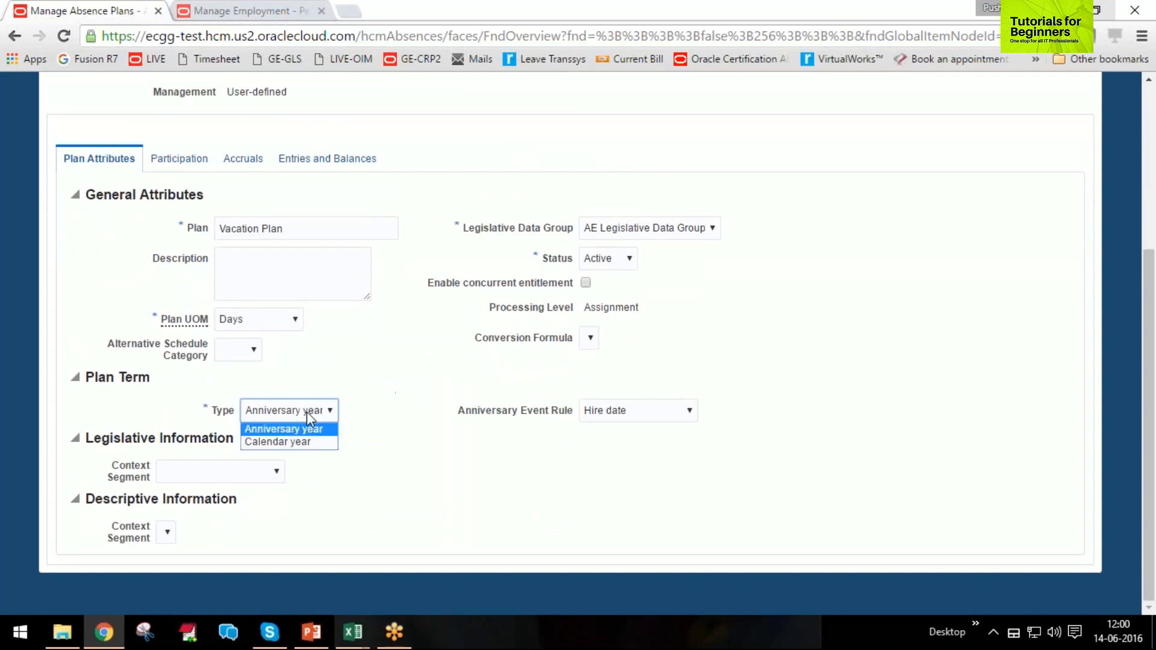
pyautogui.click(307, 443)
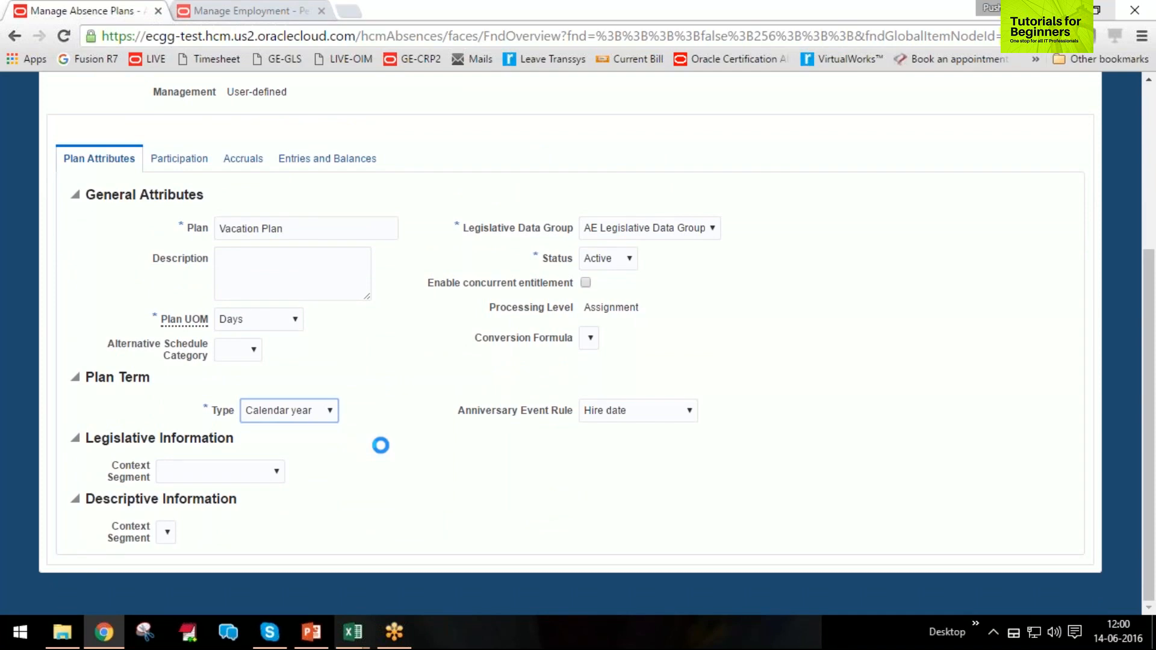
pyautogui.click(323, 445)
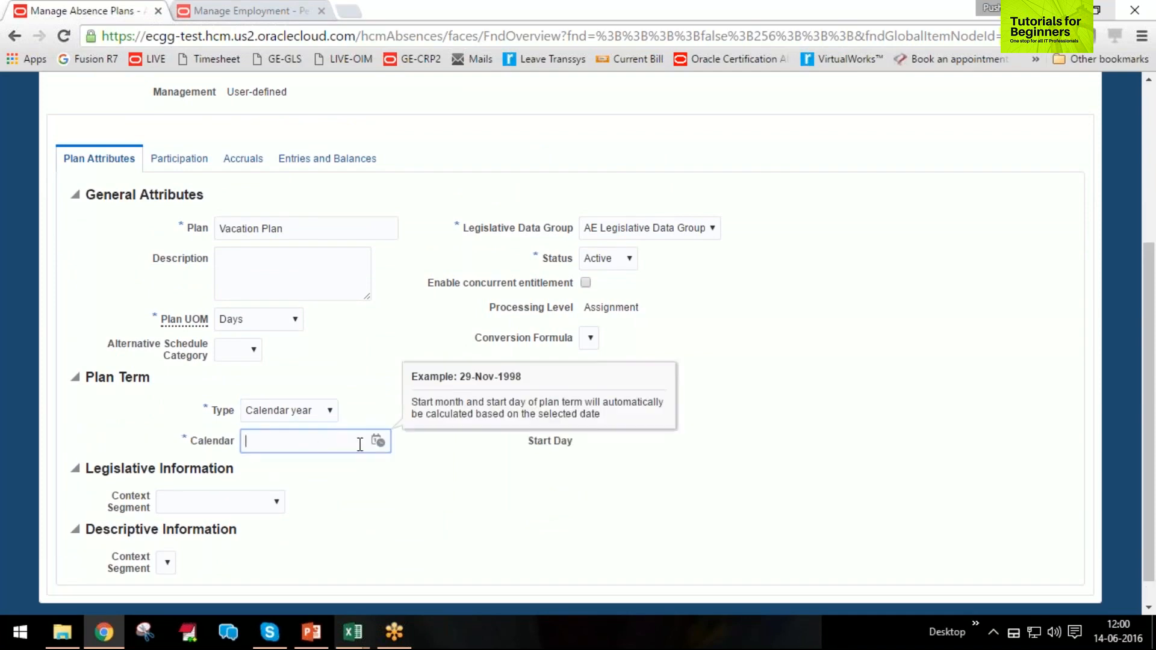
pyautogui.write('1/1/2016')
pyautogui.press('Tab')
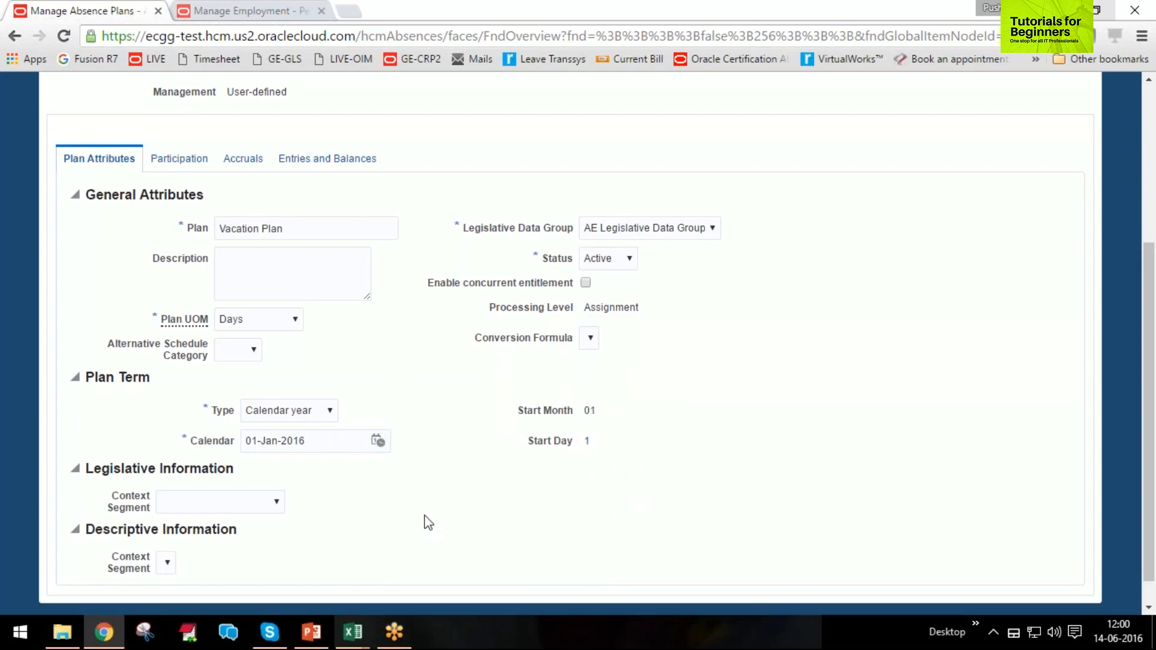
# Review the plan term's calculated start month and start day, and check the available term types.
pyautogui.moveTo(604, 406); pyautogui.dragTo(601, 448)
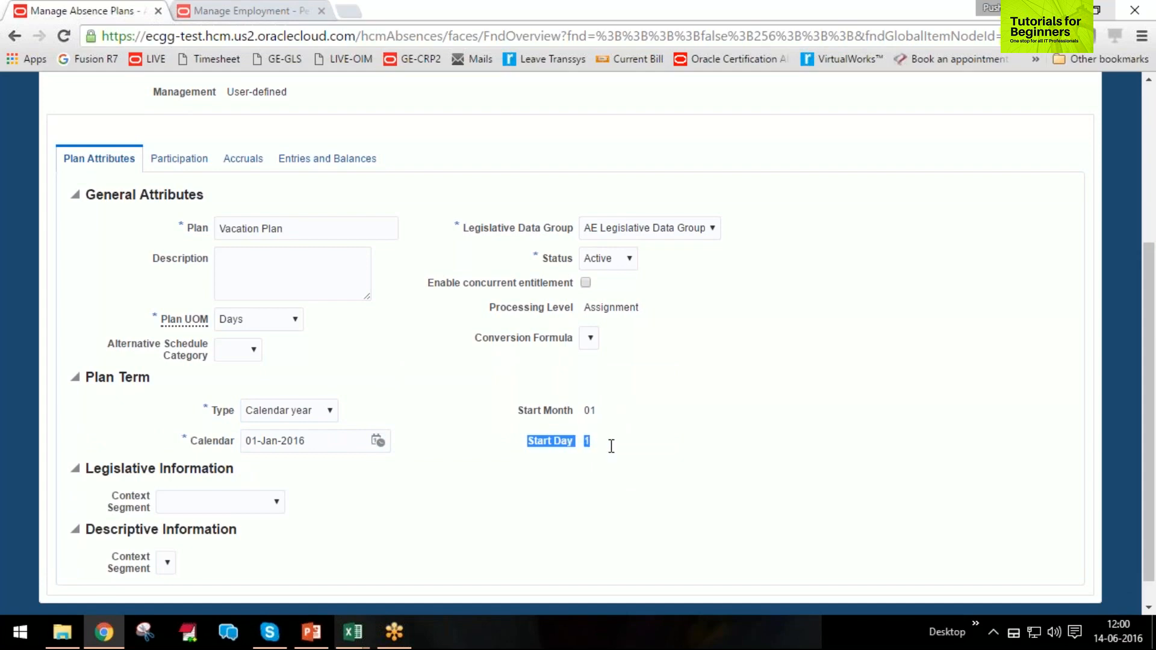
pyautogui.click(605, 447)
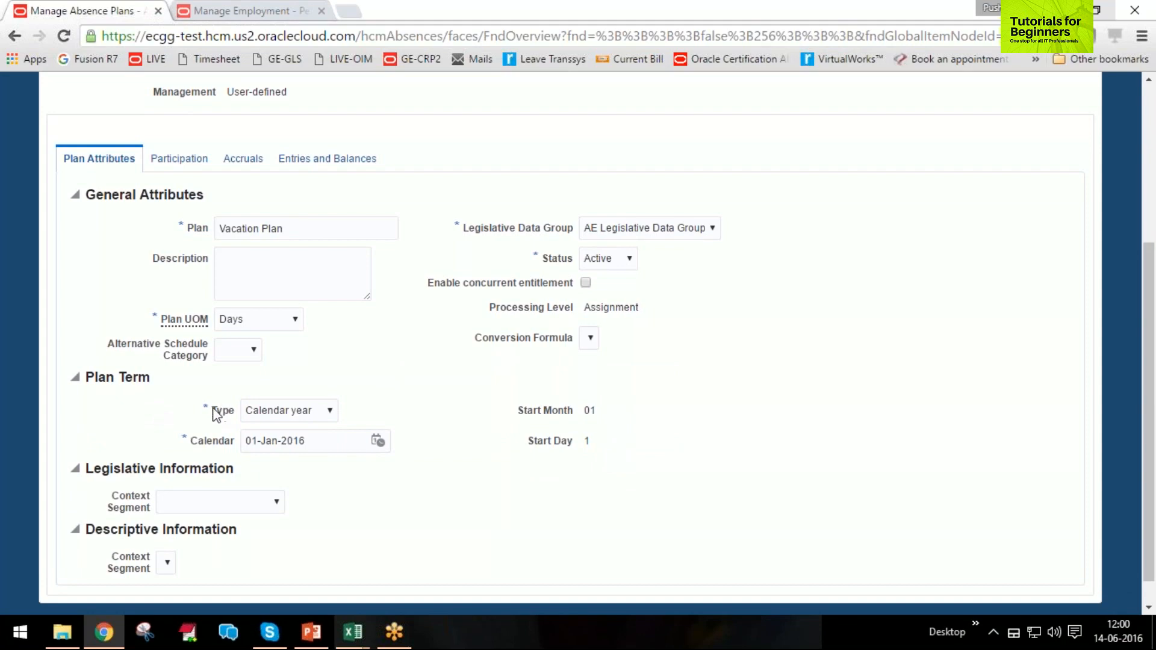
pyautogui.moveTo(203, 409); pyautogui.dragTo(642, 443)
pyautogui.click(673, 457)
pyautogui.click(328, 410)
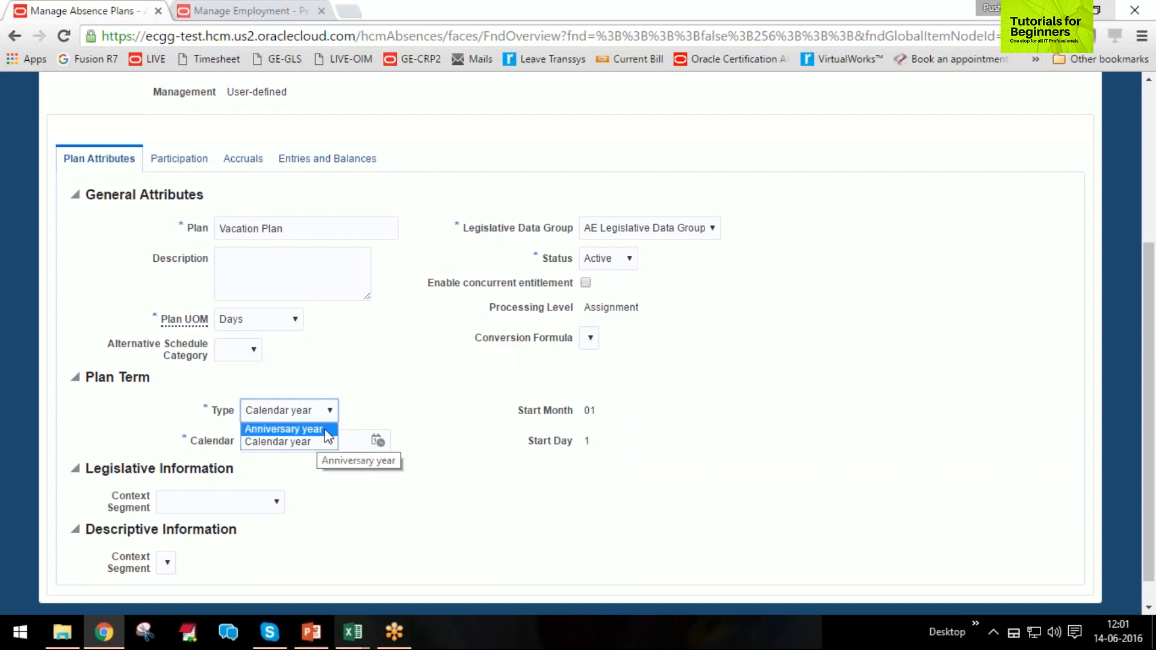
pyautogui.click(403, 522)
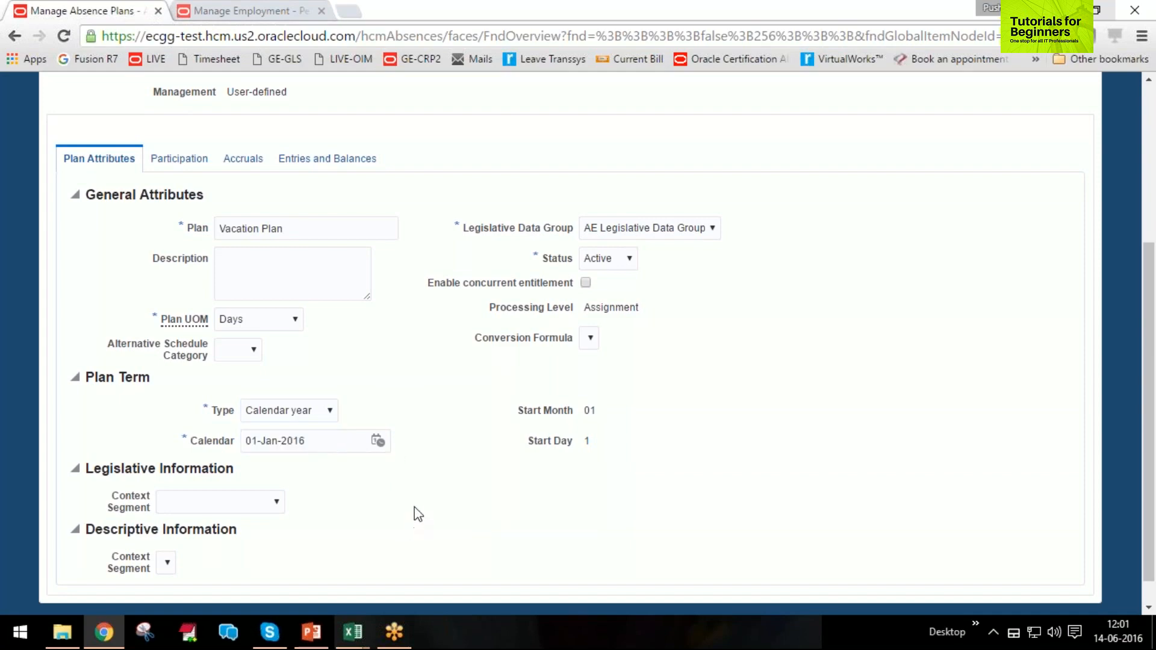
# Open the plan's participation settings and examine the available enrollment start rules and waiting period units.
pyautogui.scroll(3, 415, 513)
pyautogui.scroll(-3, 415, 513)
pyautogui.scroll(3, 507, 400)
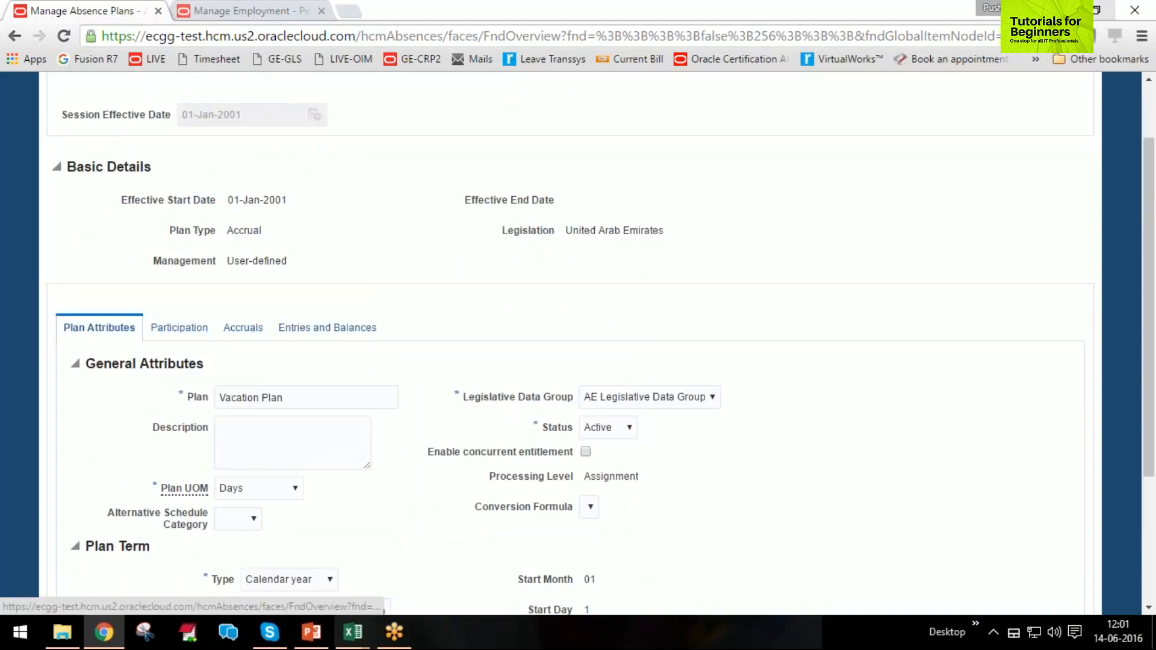
pyautogui.click(180, 328)
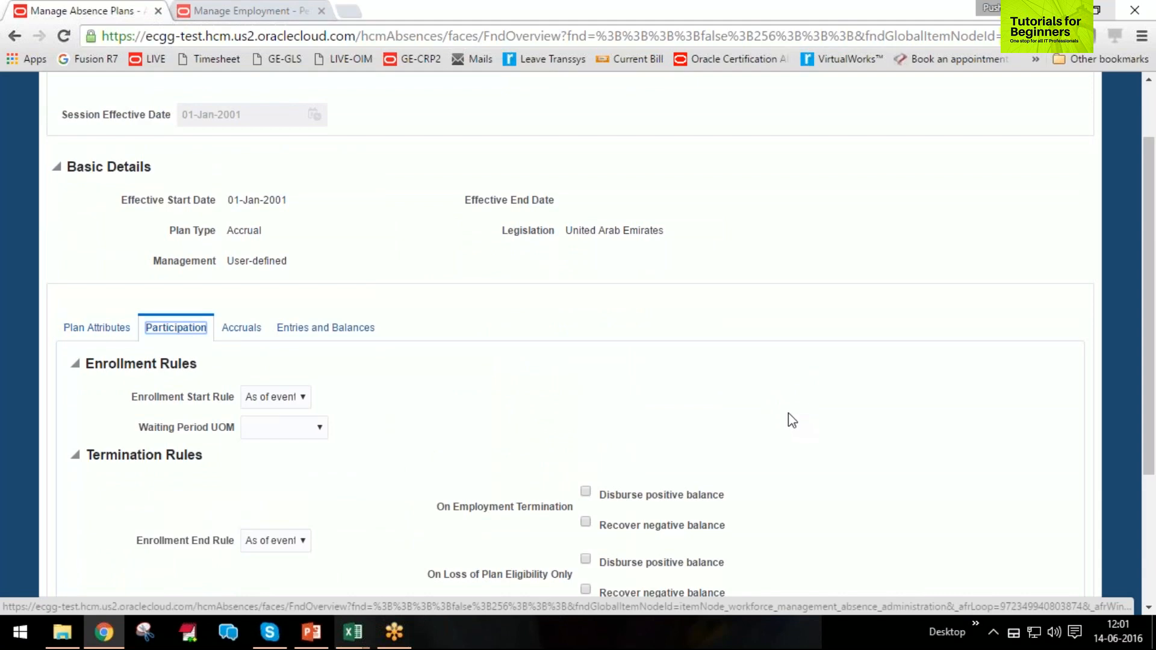
pyautogui.scroll(-3, 789, 422)
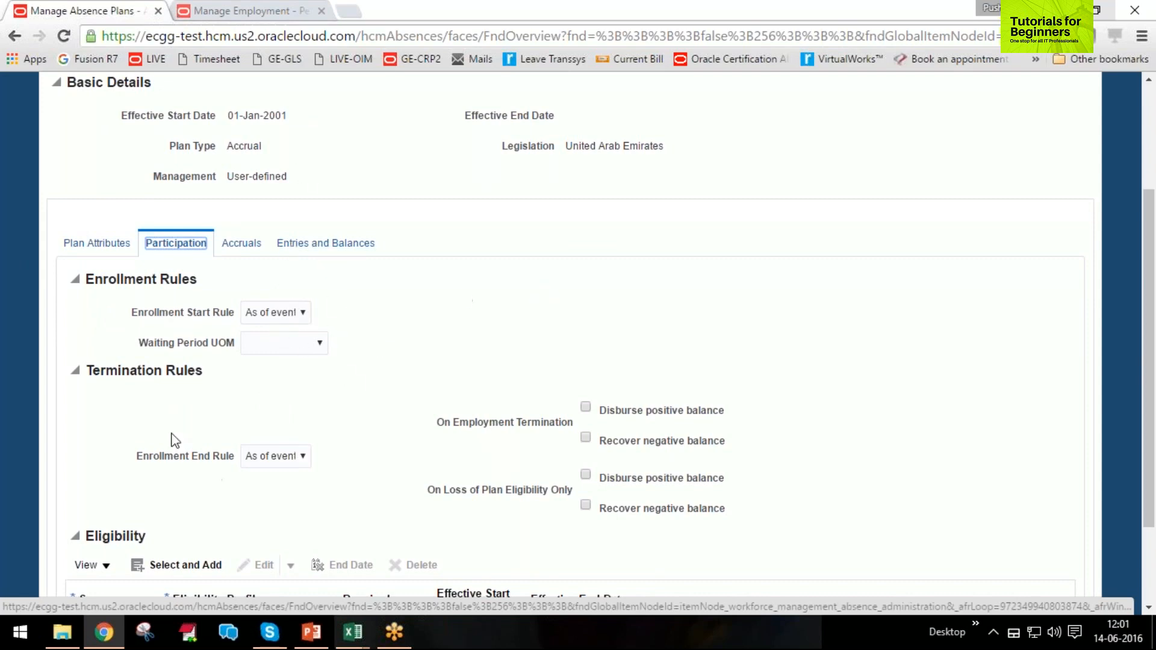
pyautogui.click(271, 313)
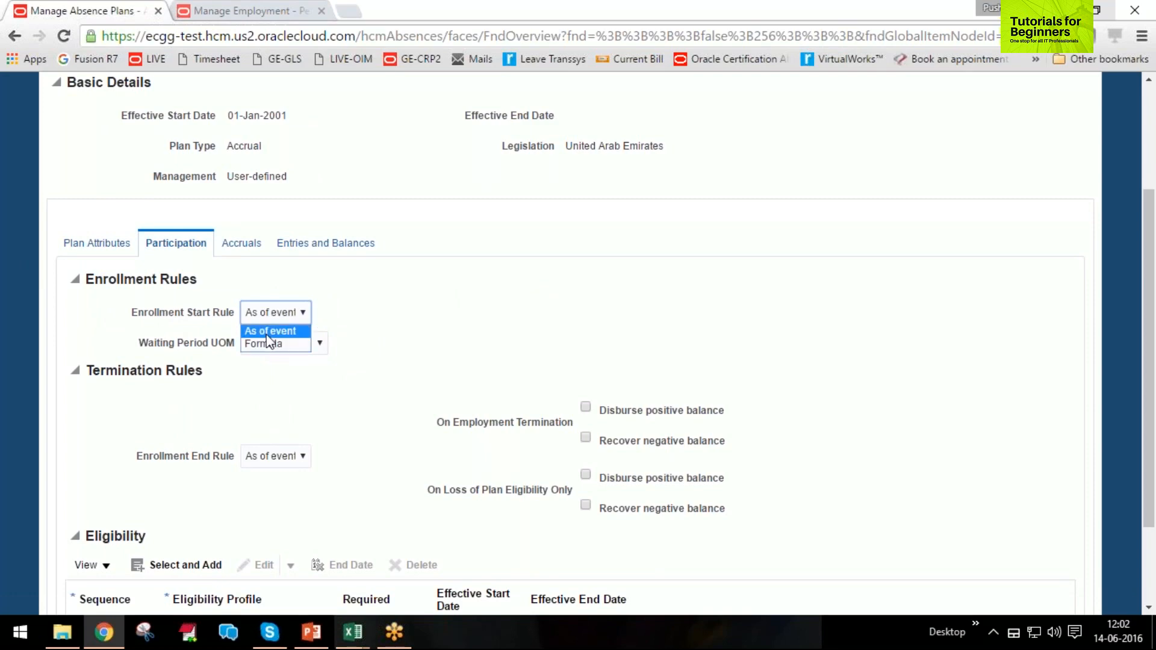
pyautogui.click(440, 281)
pyautogui.click(290, 311)
pyautogui.click(431, 308)
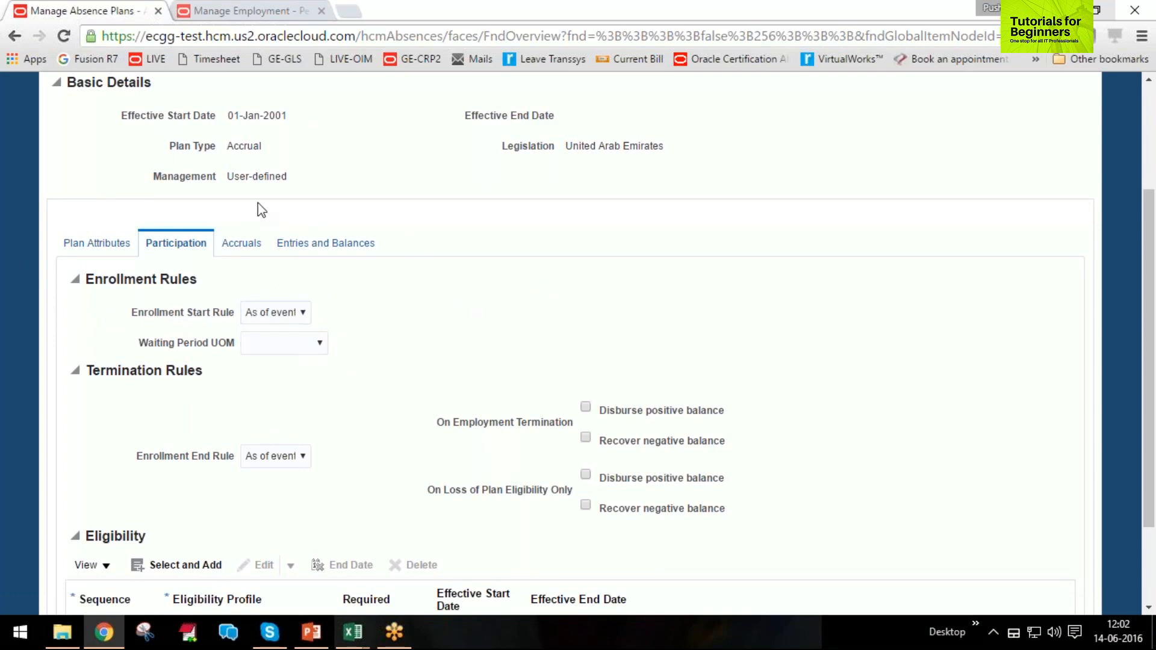
pyautogui.click(281, 349)
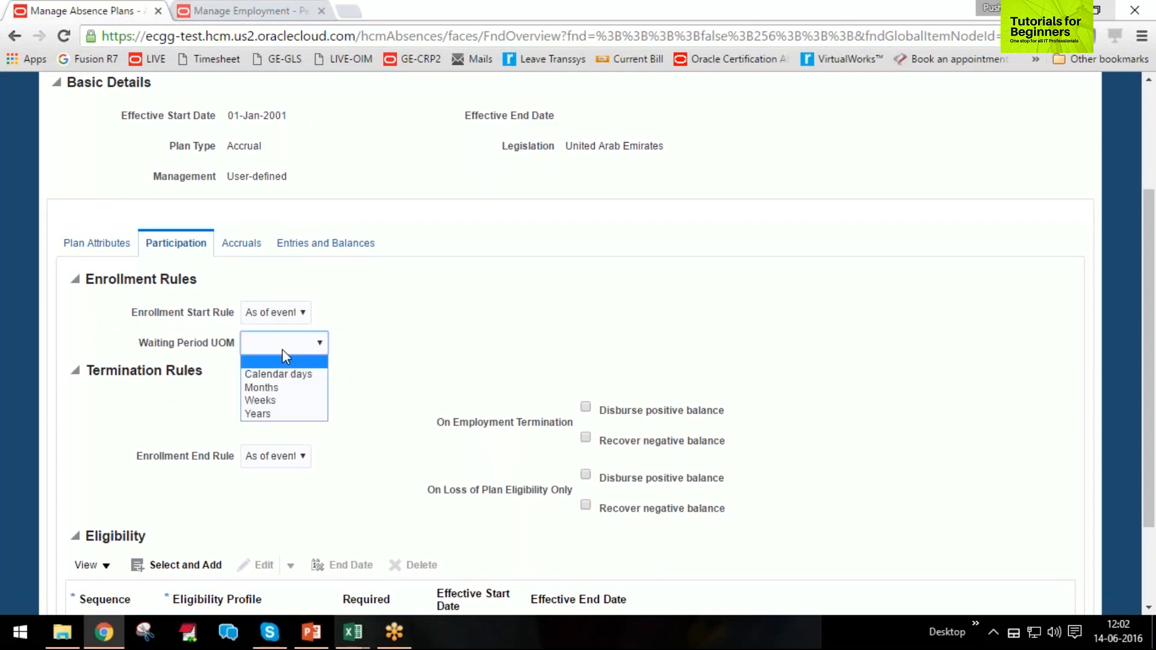
pyautogui.click(534, 348)
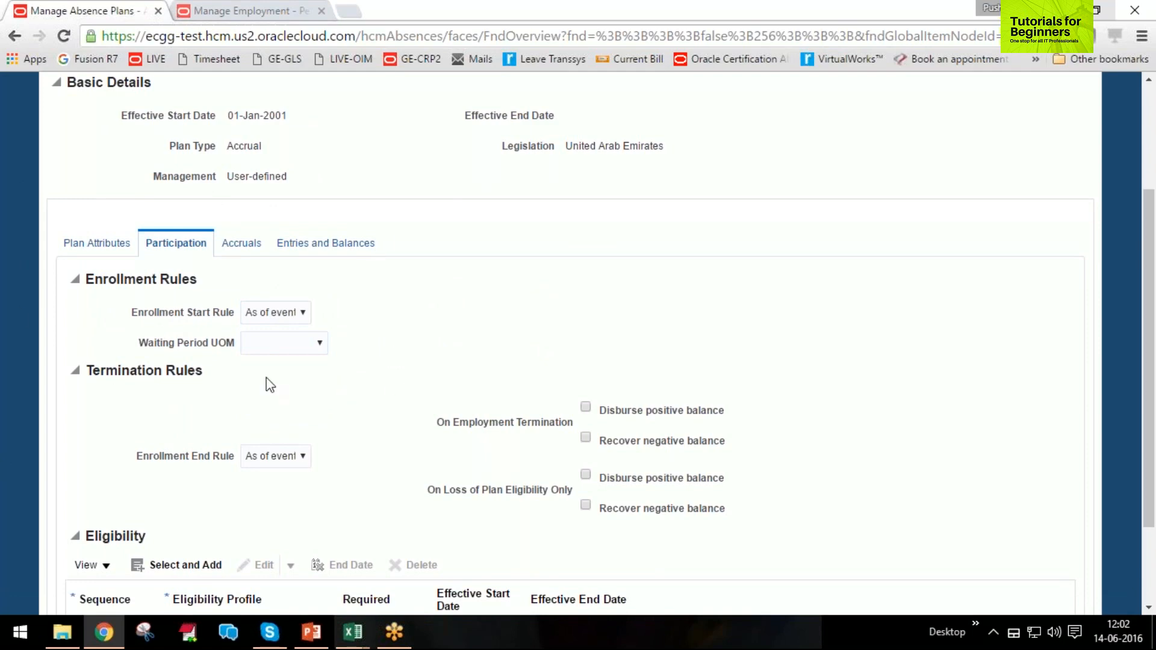
pyautogui.click(288, 349)
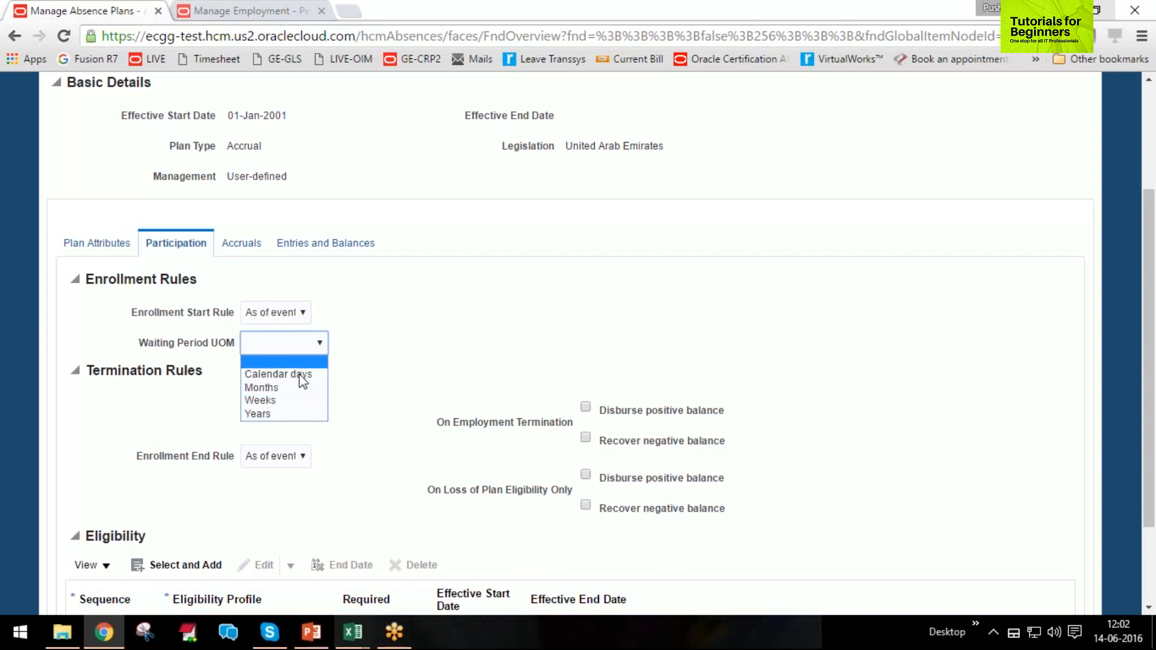
pyautogui.click(349, 355)
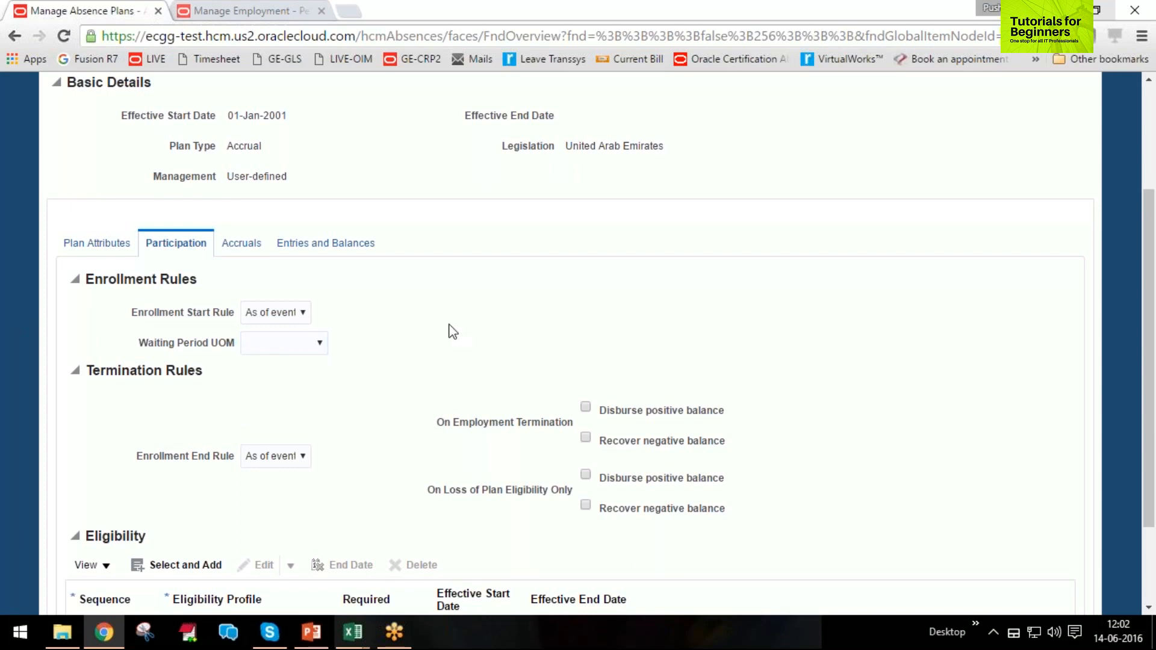
# Try Formula as the enrollment start rule, and return the rule to As of event.
pyautogui.click(280, 320)
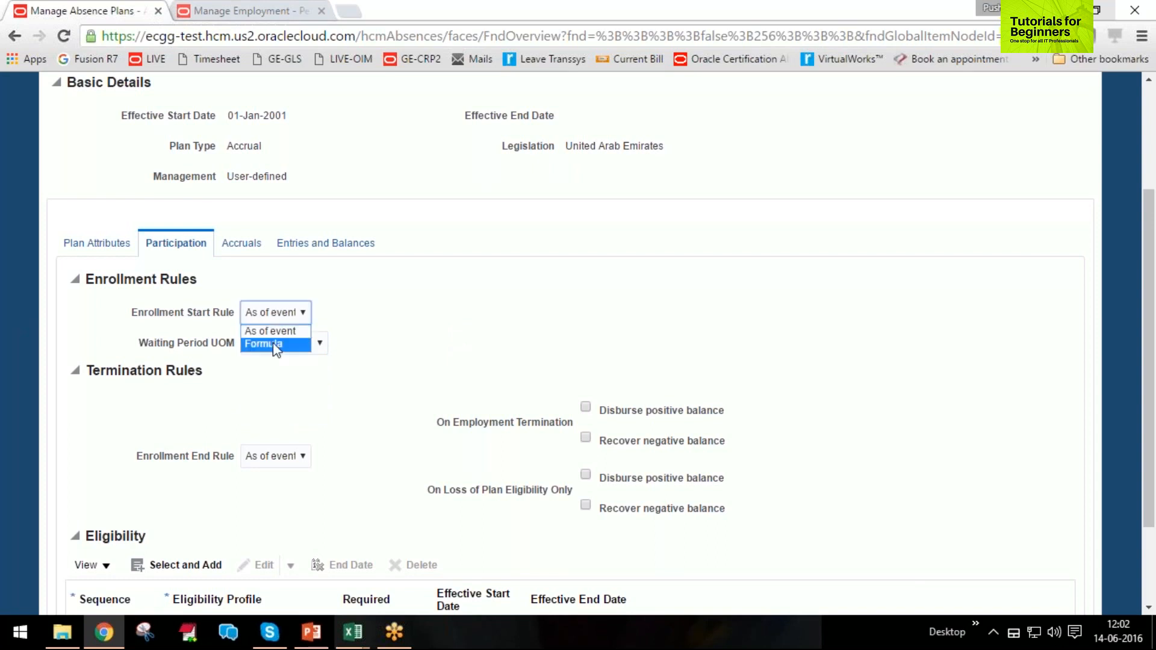
pyautogui.click(274, 348)
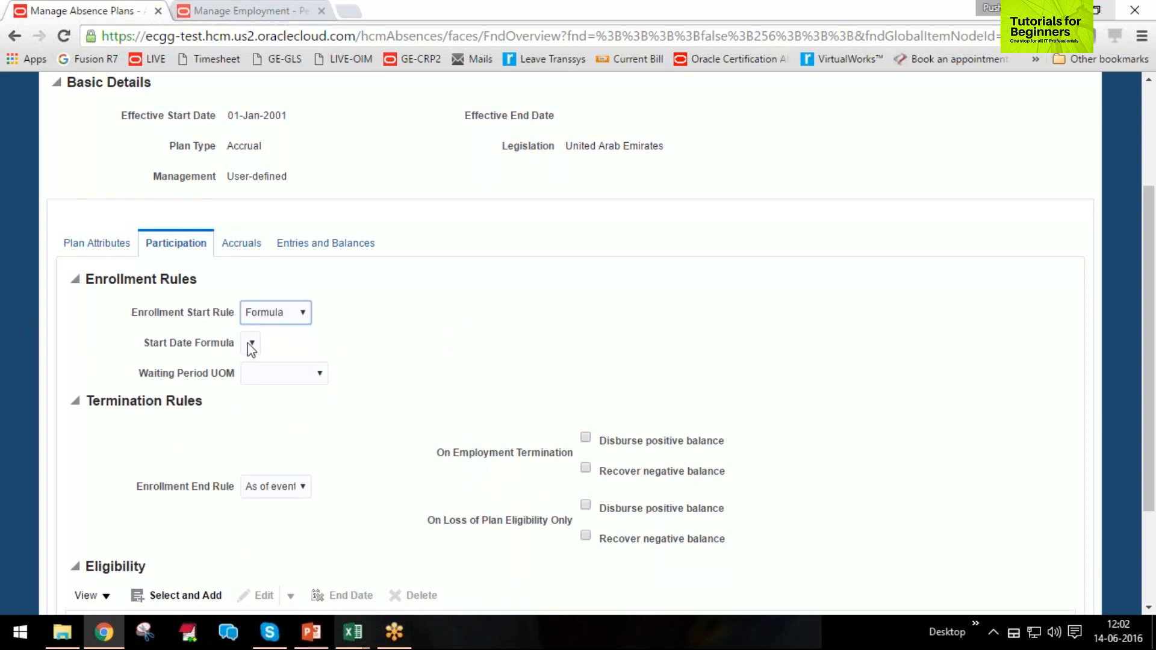
pyautogui.click(303, 314)
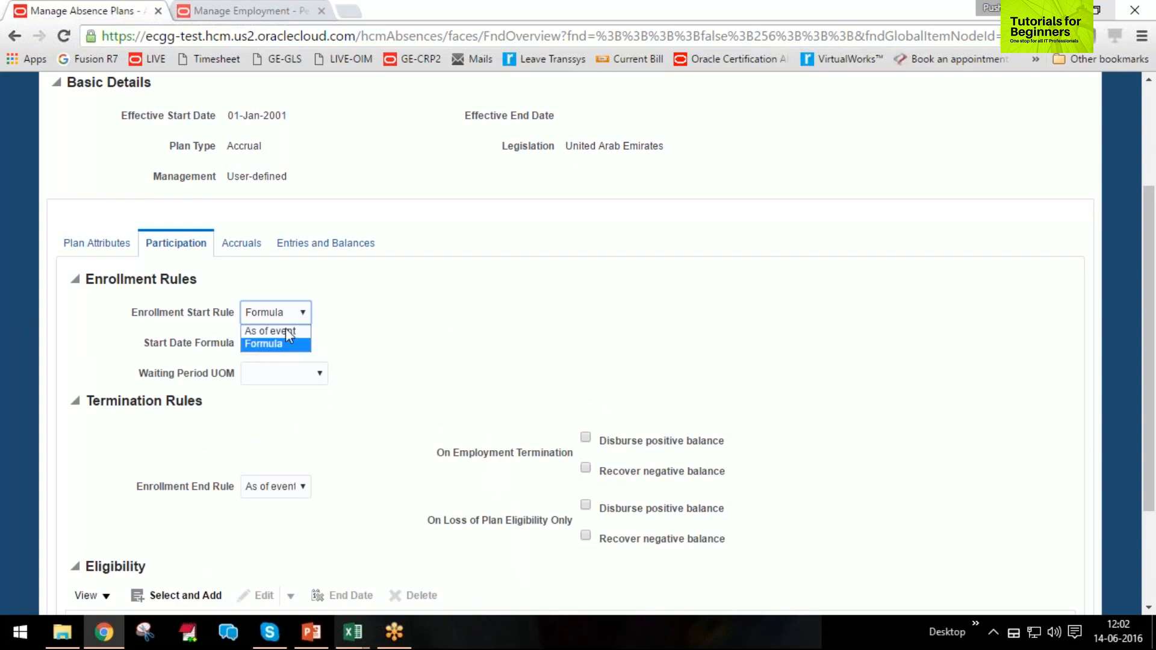
pyautogui.click(288, 328)
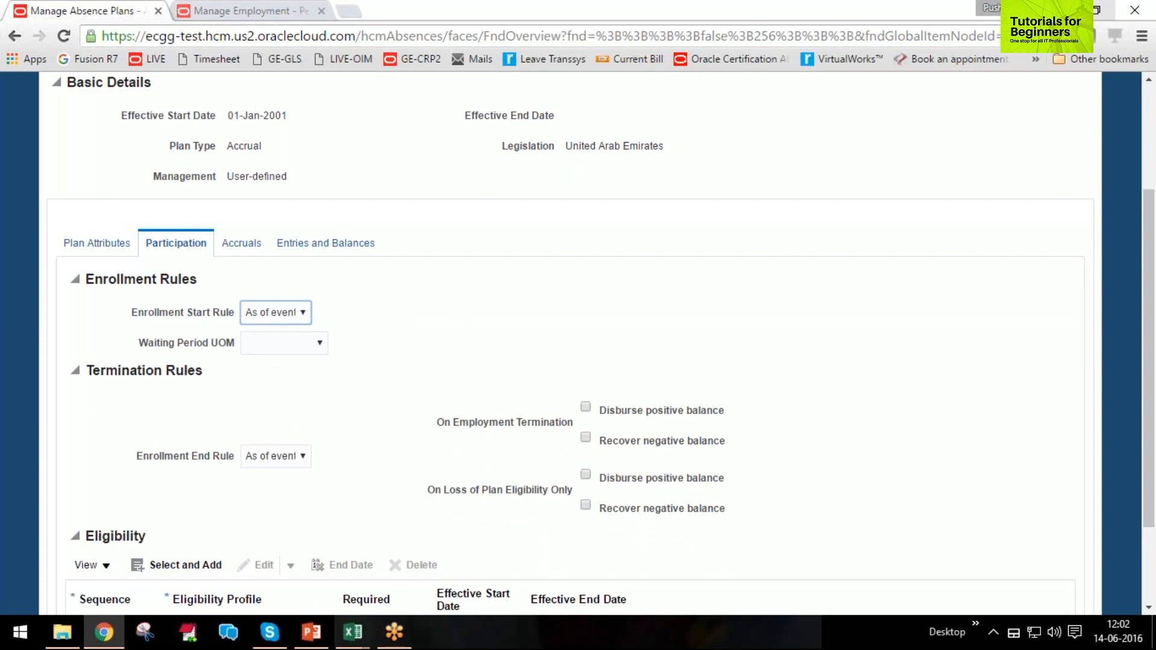
# Check the options for the enrollment end rule and the enrollment start rule, keeping both at As of event.
pyautogui.scroll(-2, 416, 364)
pyautogui.click(265, 374)
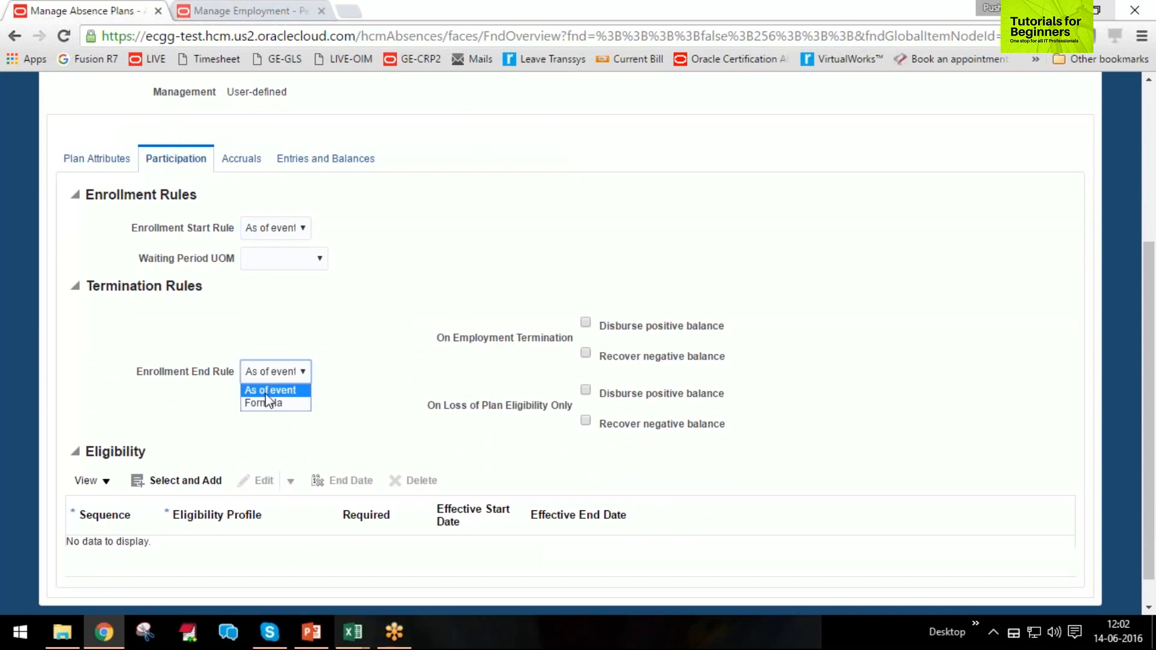
pyautogui.click(273, 426)
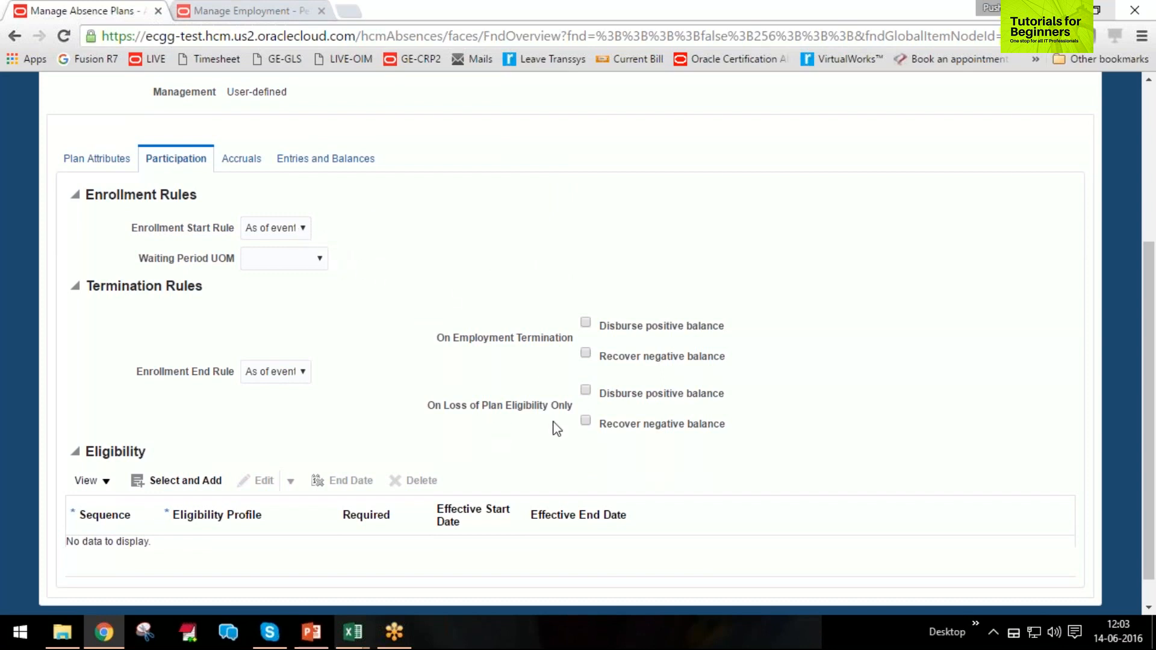
pyautogui.moveTo(130, 228); pyautogui.dragTo(234, 229)
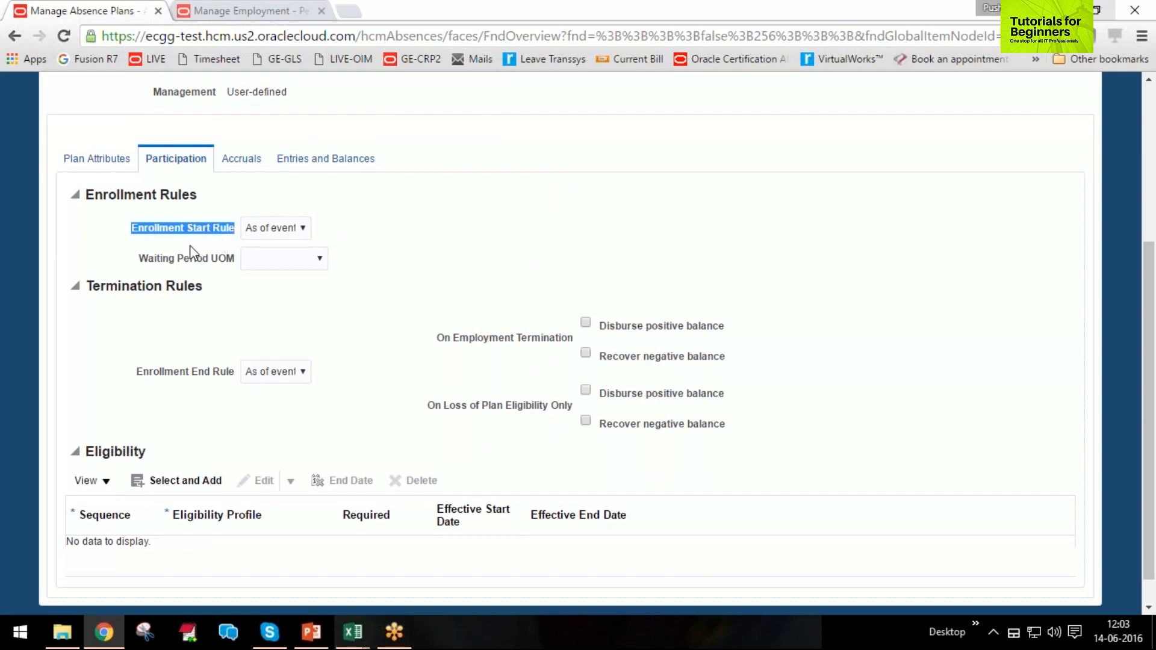
pyautogui.click(251, 230)
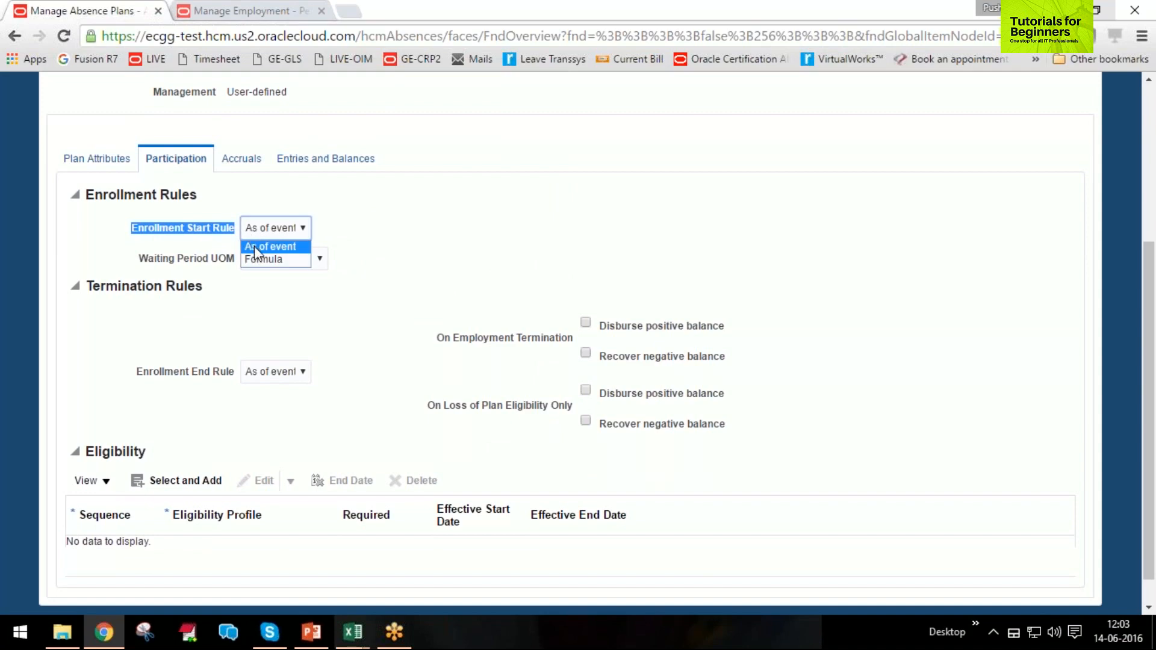
pyautogui.click(268, 246)
pyautogui.click(369, 239)
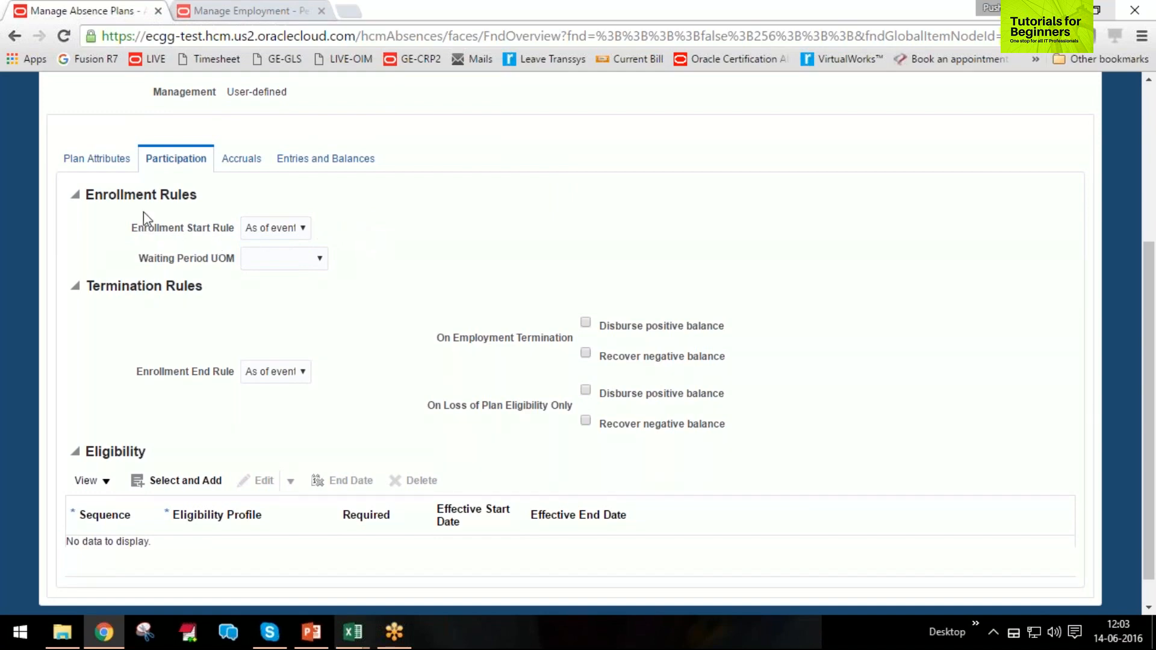
# Switch the enrollment start rule to Formula to view its start date formula field, and restore As of event.
pyautogui.click(252, 226)
pyautogui.click(263, 229)
pyautogui.click(262, 259)
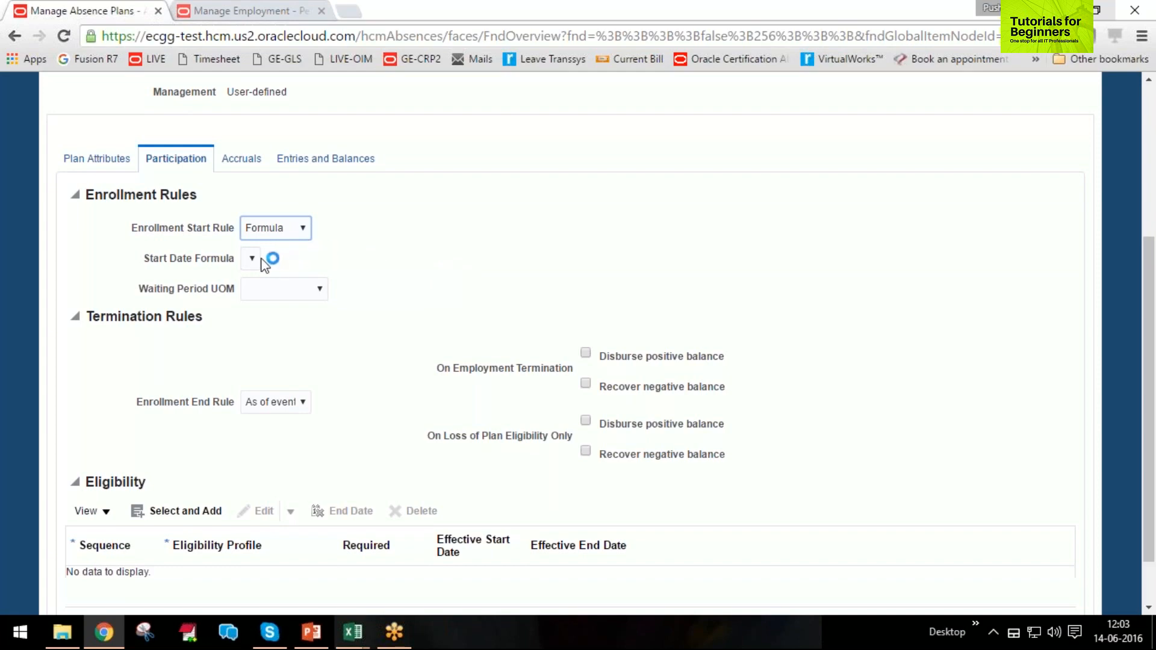
pyautogui.click(288, 228)
pyautogui.click(279, 247)
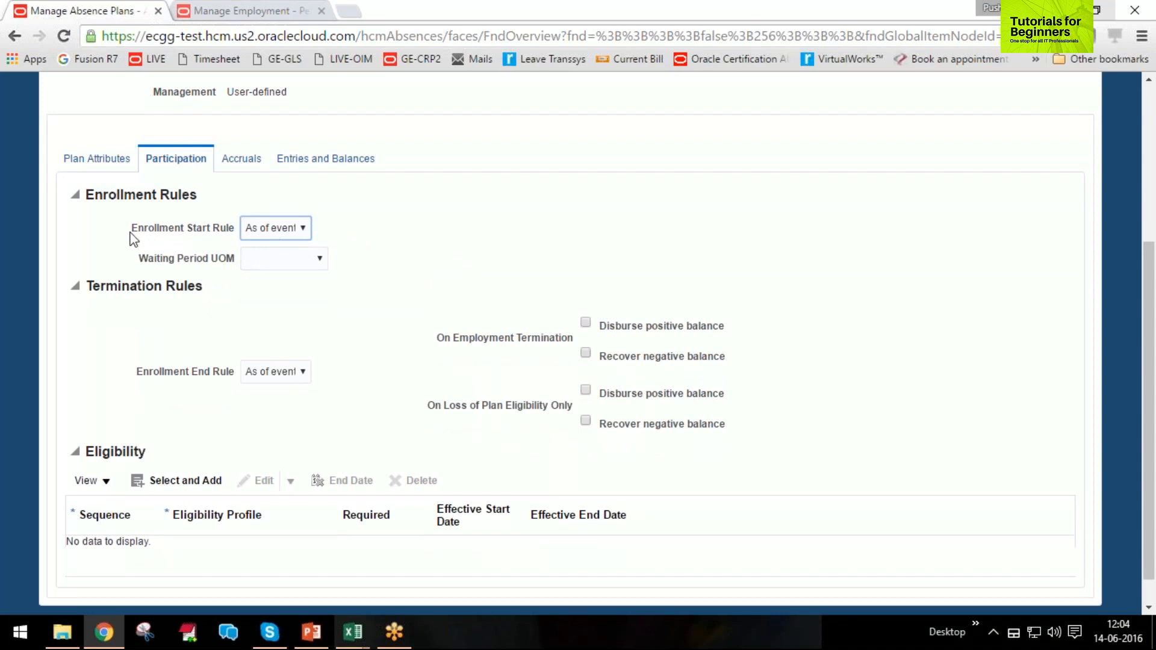
pyautogui.moveTo(130, 229); pyautogui.dragTo(234, 235)
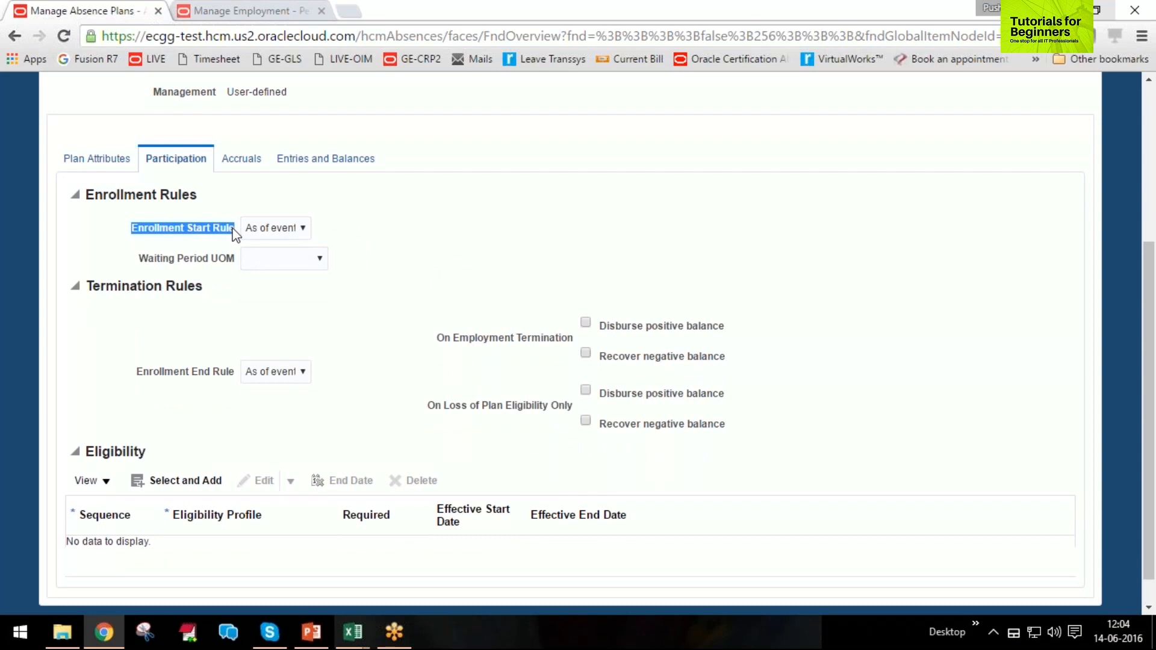
pyautogui.click(299, 234)
pyautogui.click(319, 256)
# Try Calendar days and Months as the waiting period unit of measure, and clear the selection again.
pyautogui.moveTo(140, 260); pyautogui.dragTo(233, 260)
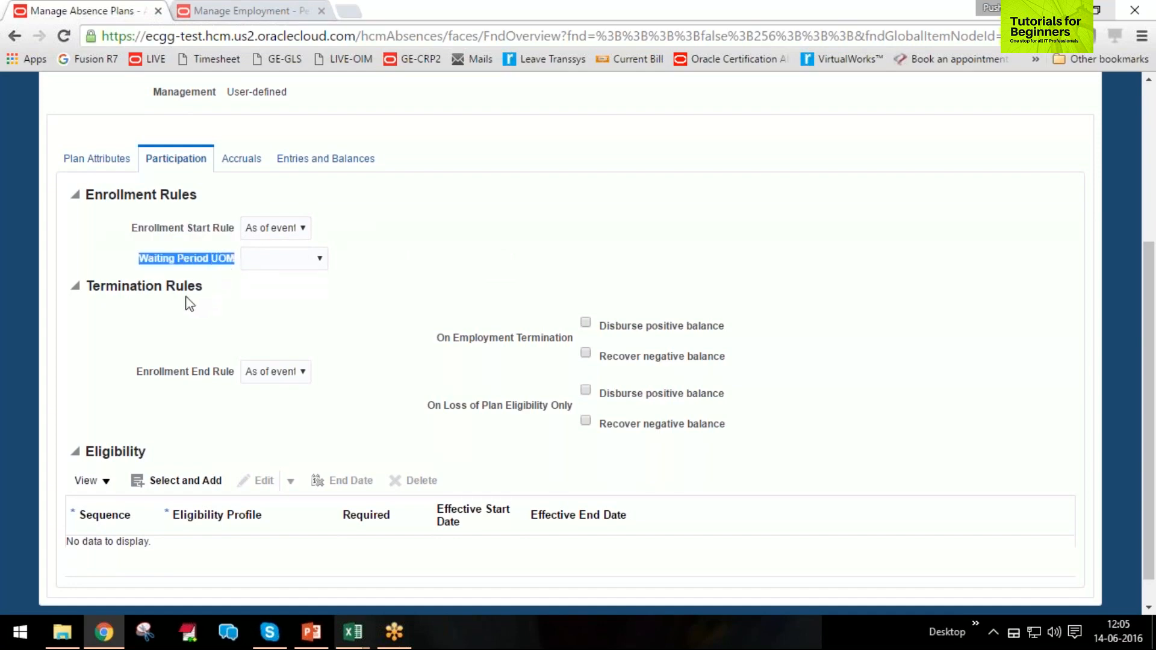
pyautogui.click(291, 260)
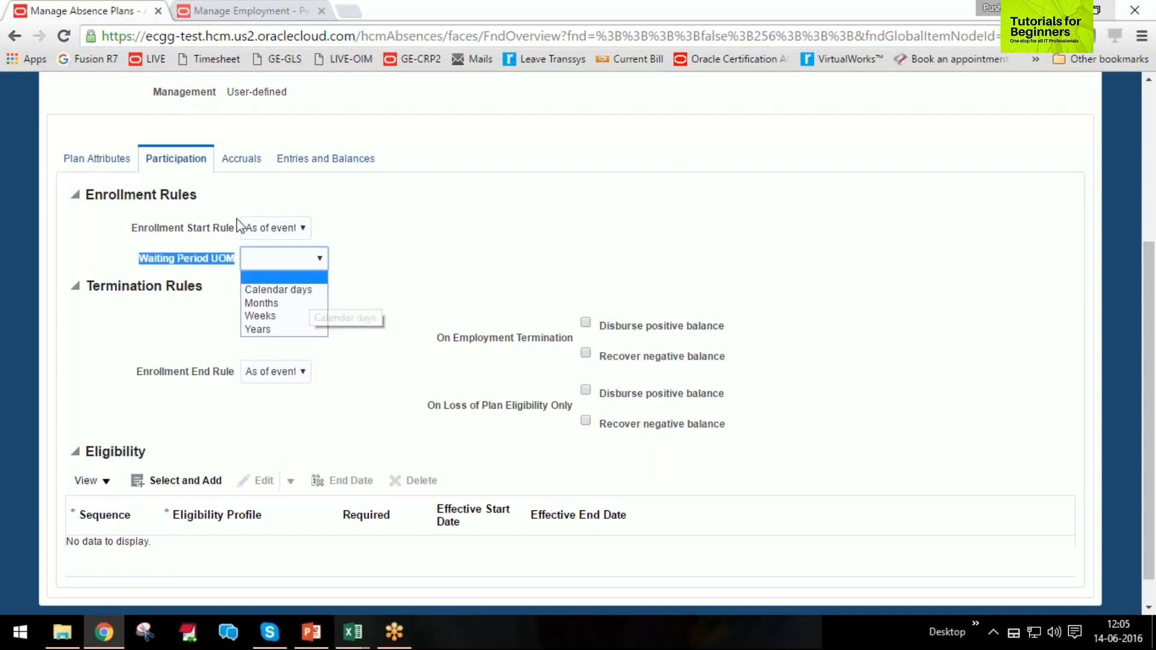
pyautogui.click(289, 289)
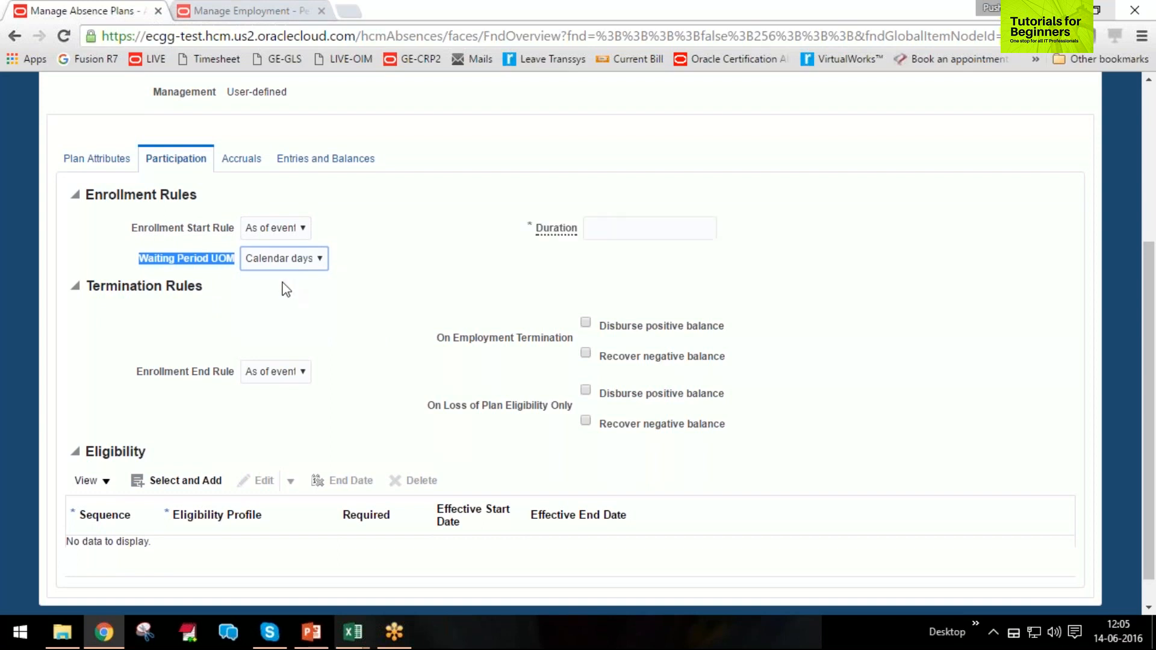
pyautogui.click(271, 260)
pyautogui.click(266, 304)
pyautogui.click(284, 263)
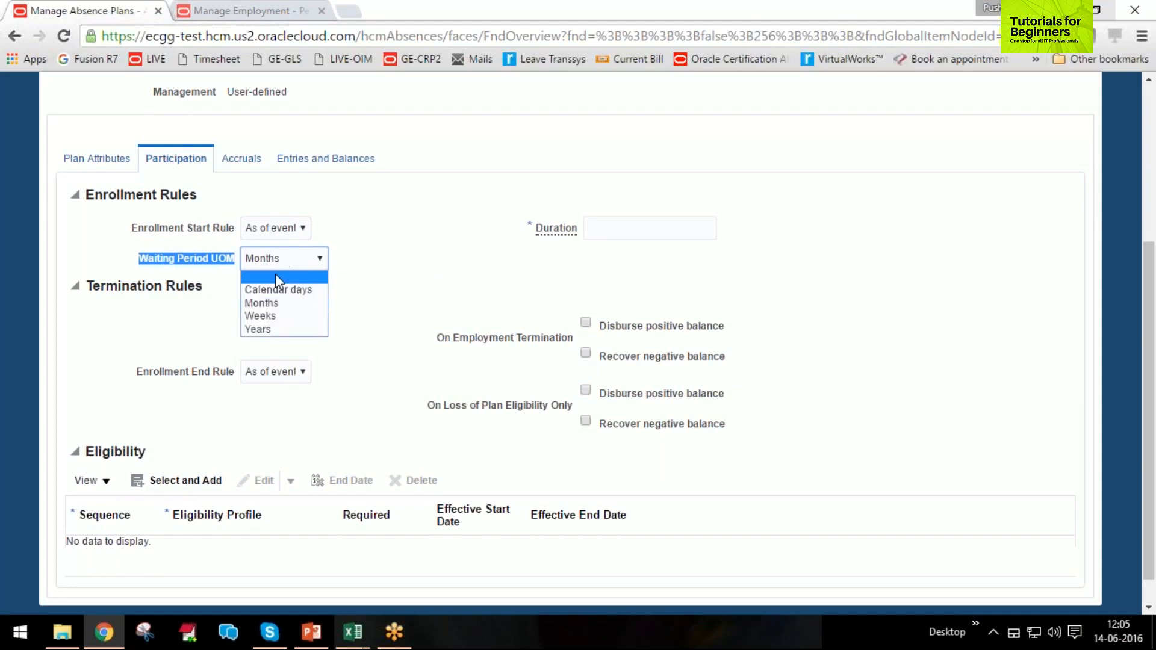
pyautogui.click(275, 273)
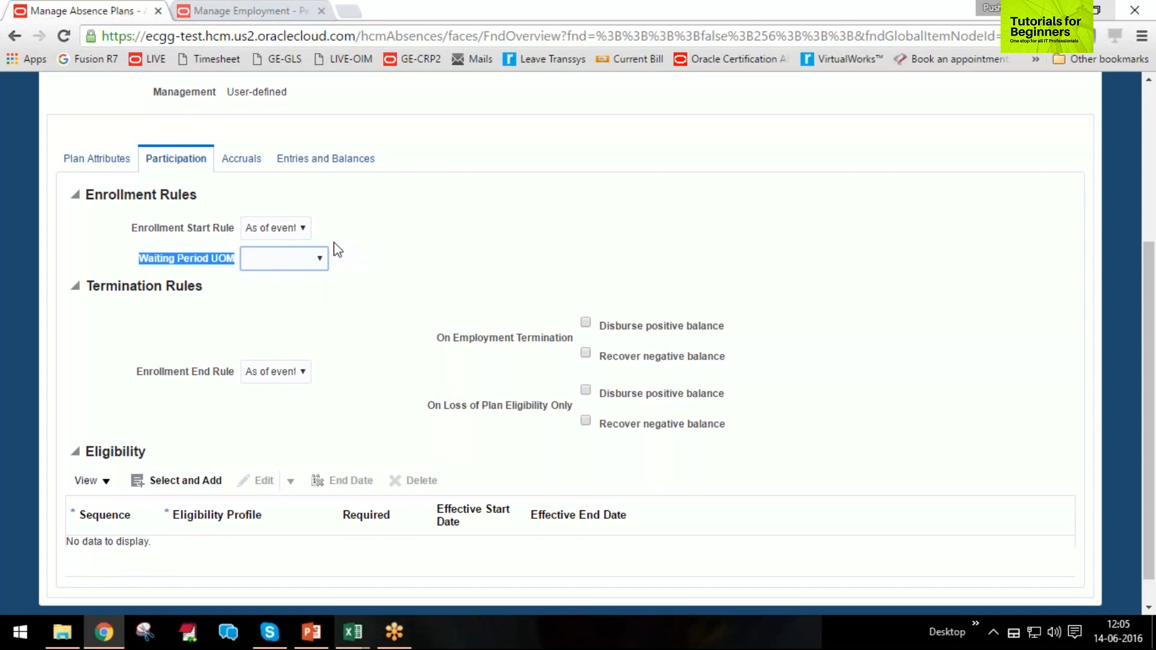
pyautogui.click(391, 257)
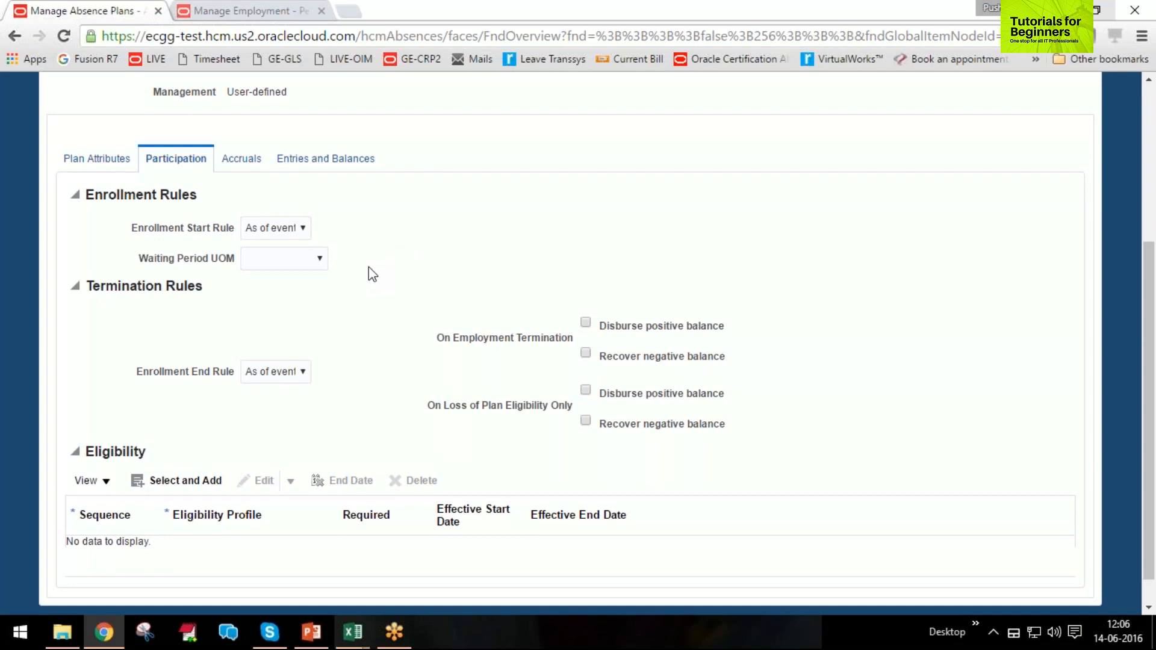
# Check which options the enrollment end rule offers under the termination rules, keeping As of event.
pyautogui.moveTo(85, 195); pyautogui.dragTo(222, 197)
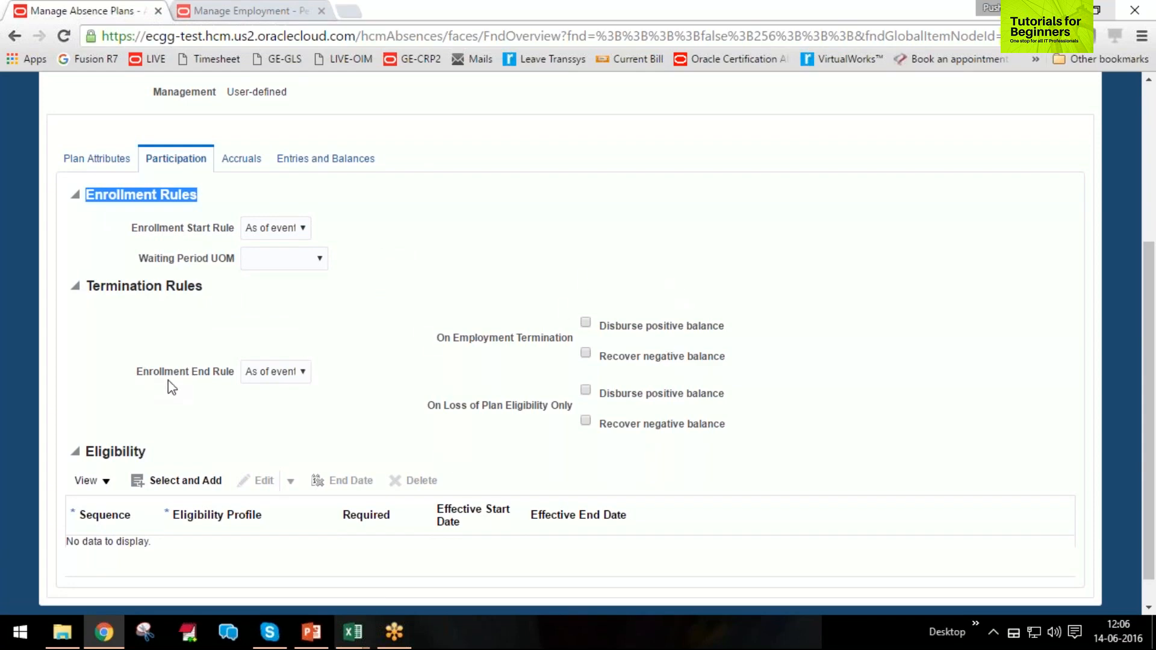
pyautogui.click(269, 373)
pyautogui.click(270, 373)
pyautogui.click(292, 411)
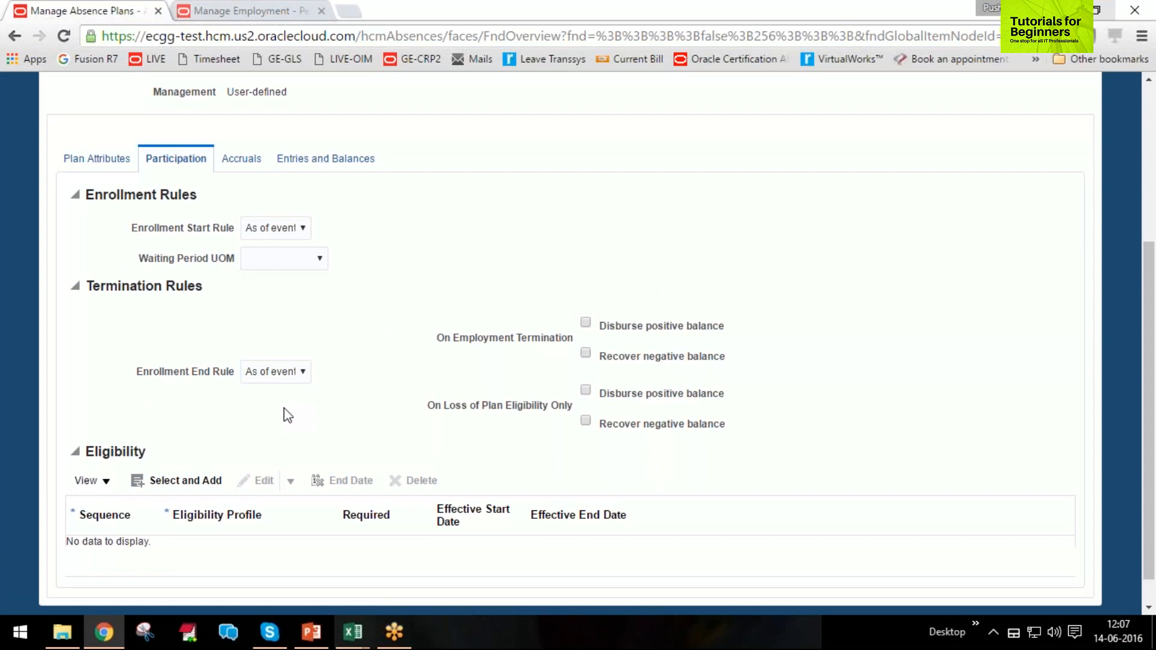
# Enable Disburse positive balance and Recover negative balance for employment termination.
pyautogui.moveTo(444, 341); pyautogui.dragTo(727, 327)
pyautogui.click(495, 339)
pyautogui.click(585, 353)
pyautogui.click(586, 325)
# Enable Disburse positive balance and Recover negative balance for loss of plan eligibility only.
pyautogui.moveTo(429, 406); pyautogui.dragTo(575, 407)
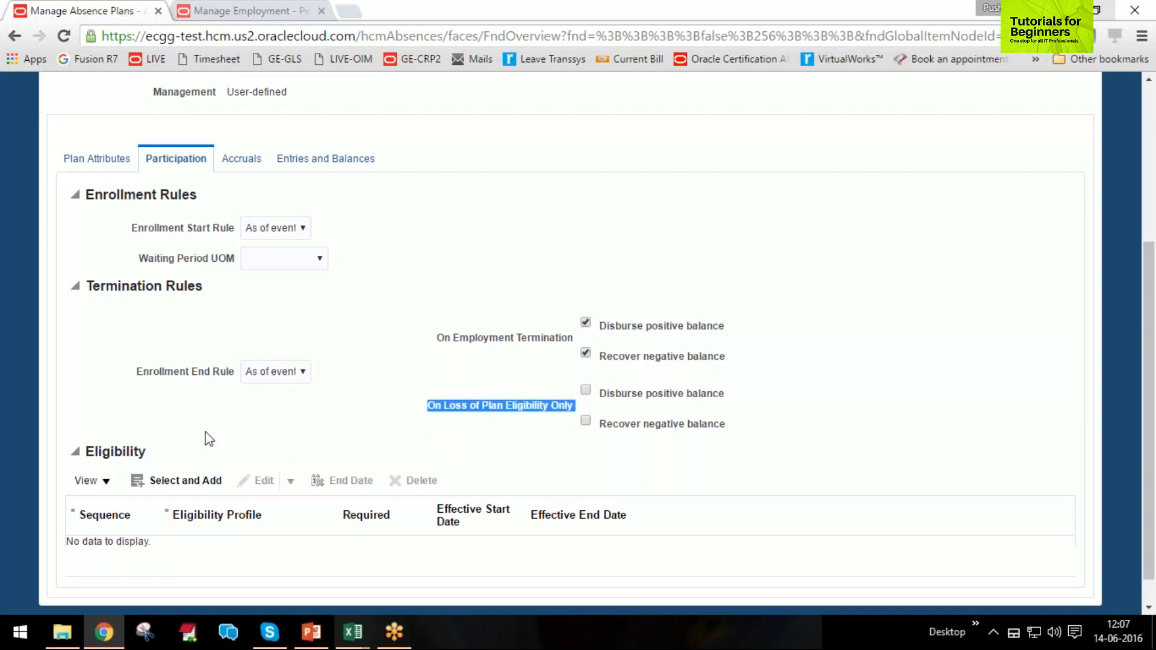
pyautogui.scroll(-1, 209, 439)
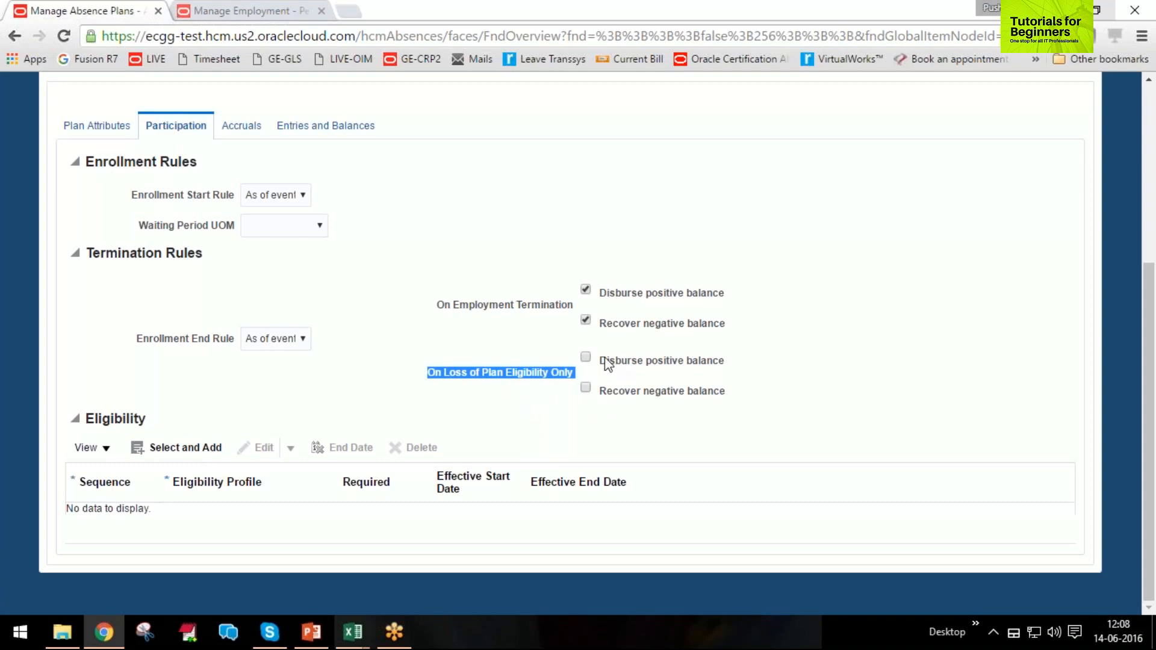
pyautogui.click(586, 358)
pyautogui.click(586, 388)
# Compare the enrollment start and end rules, and view the end rule's options while leaving it at As of event.
pyautogui.moveTo(131, 193); pyautogui.dragTo(230, 198)
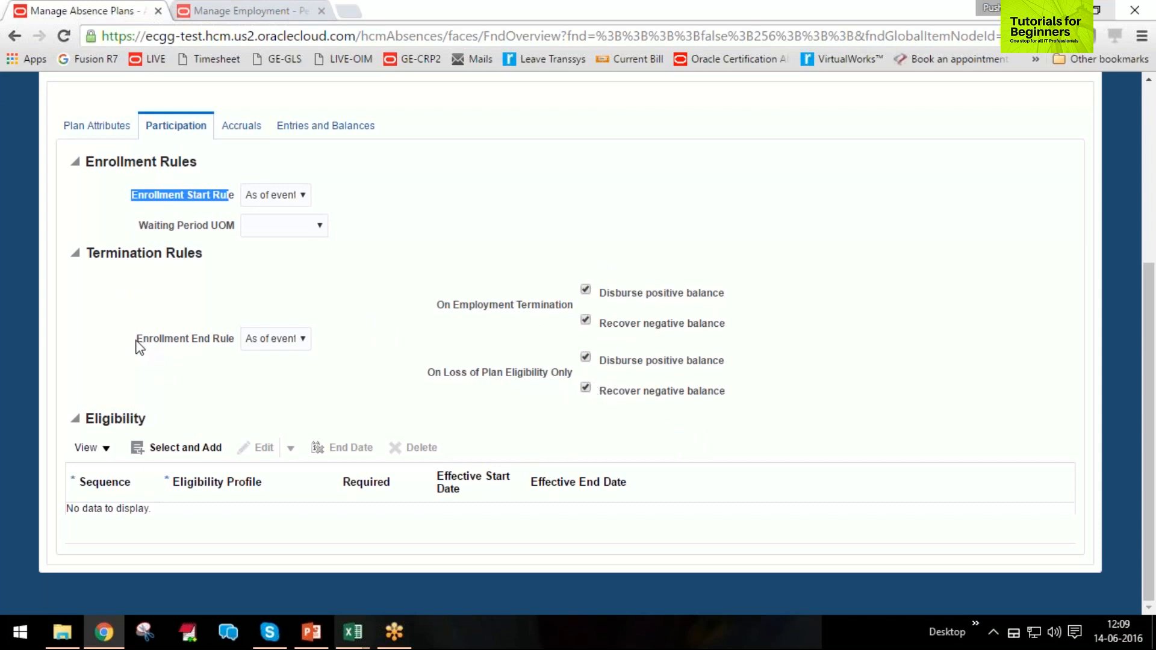
pyautogui.moveTo(136, 339); pyautogui.dragTo(226, 343)
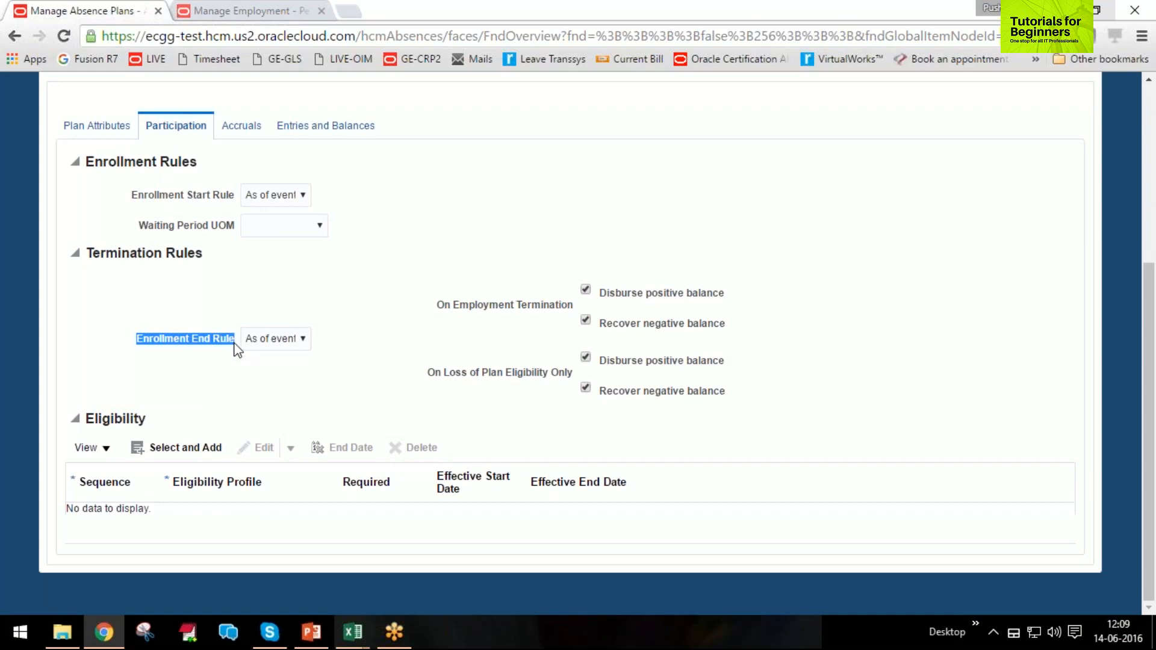
pyautogui.click(283, 339)
pyautogui.click(283, 340)
pyautogui.click(244, 354)
pyautogui.click(264, 339)
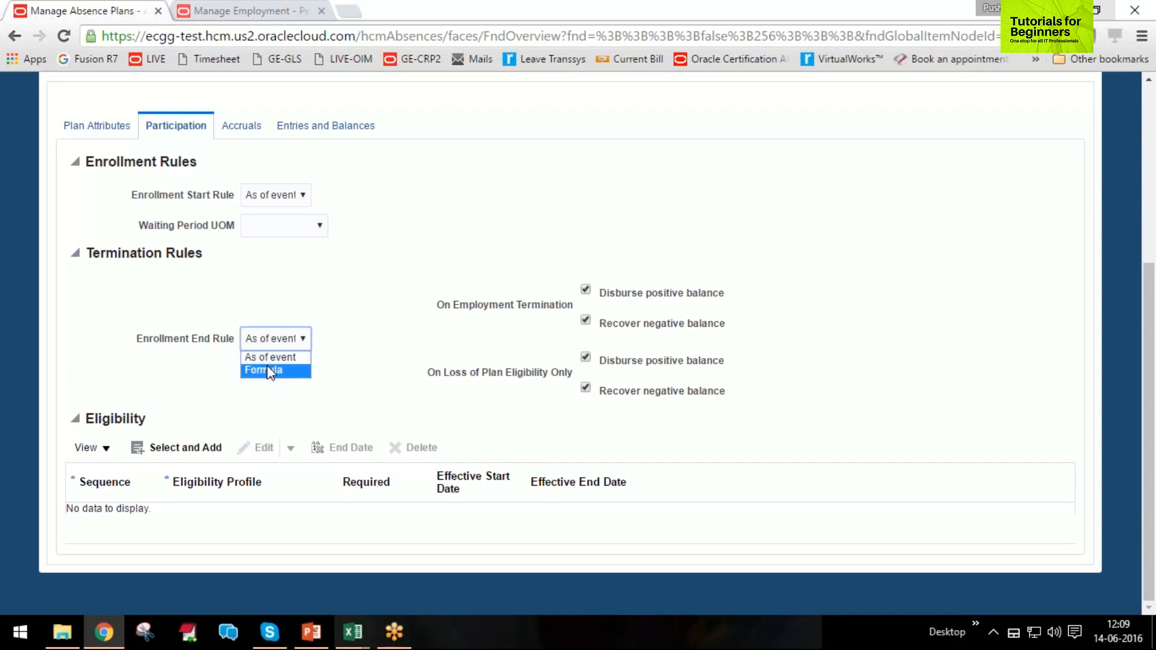
pyautogui.click(295, 407)
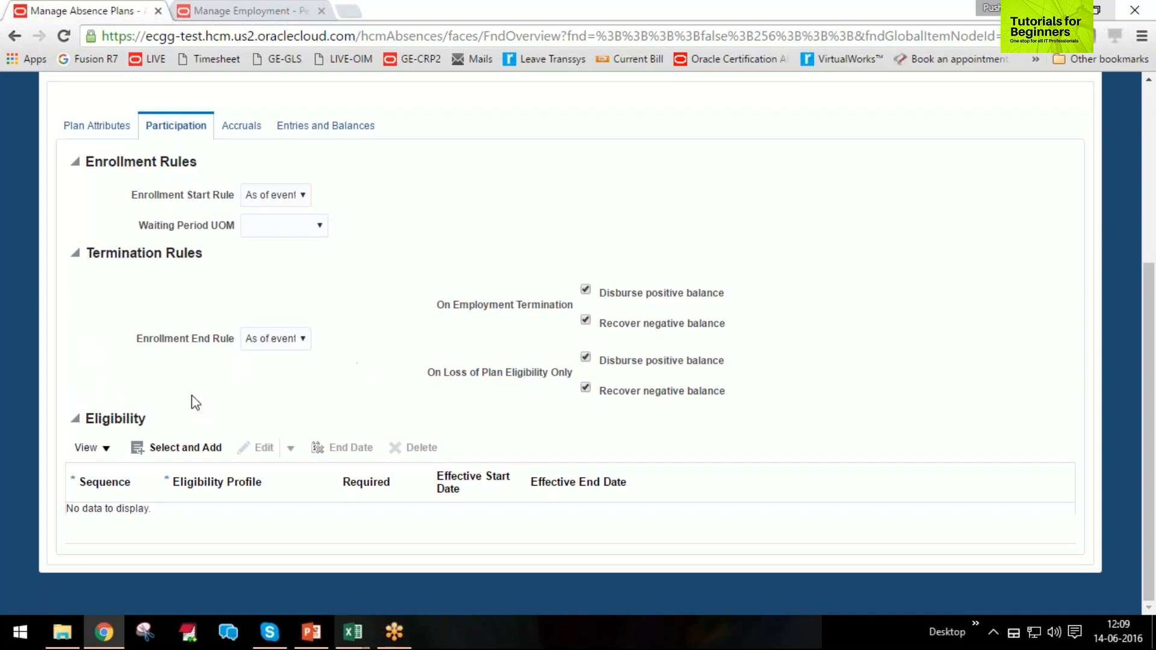
pyautogui.click(264, 340)
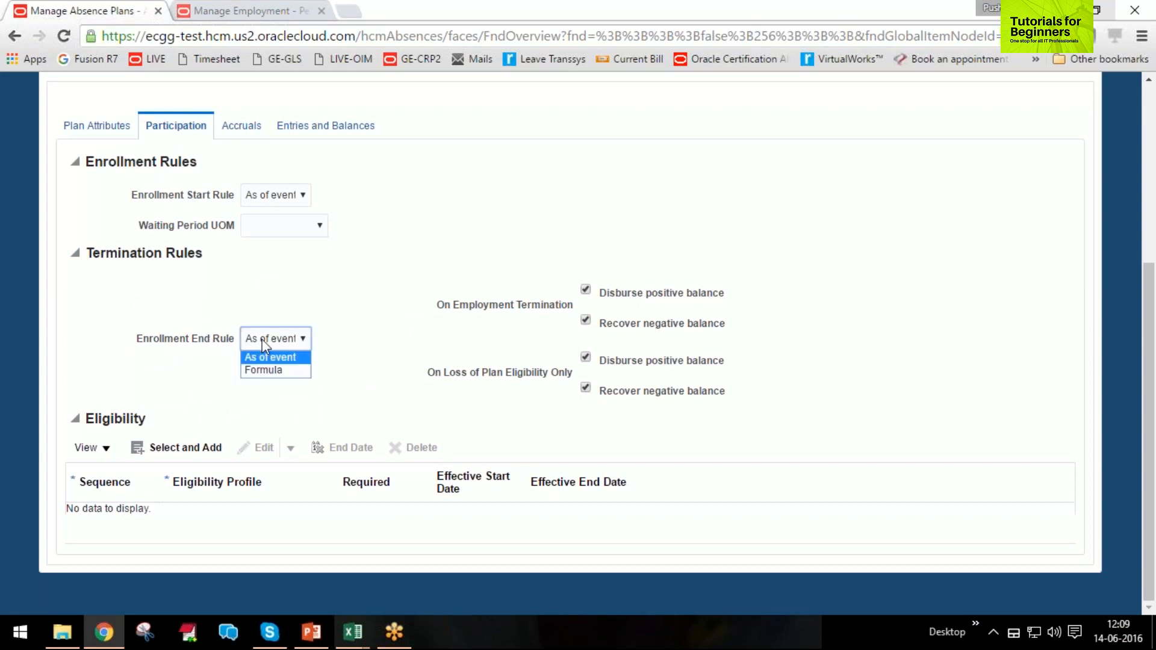
pyautogui.click(266, 360)
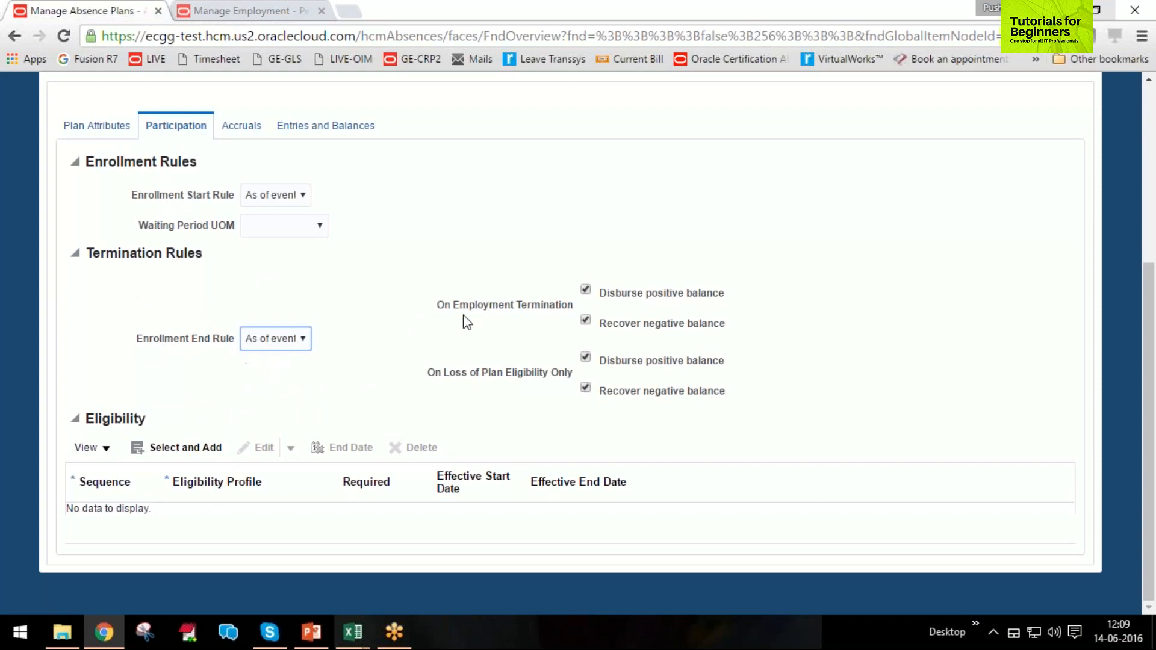
# Examine the Disburse positive balance and Recover negative balance options for employment termination.
pyautogui.moveTo(440, 307); pyautogui.dragTo(472, 311)
pyautogui.moveTo(564, 310); pyautogui.dragTo(736, 312)
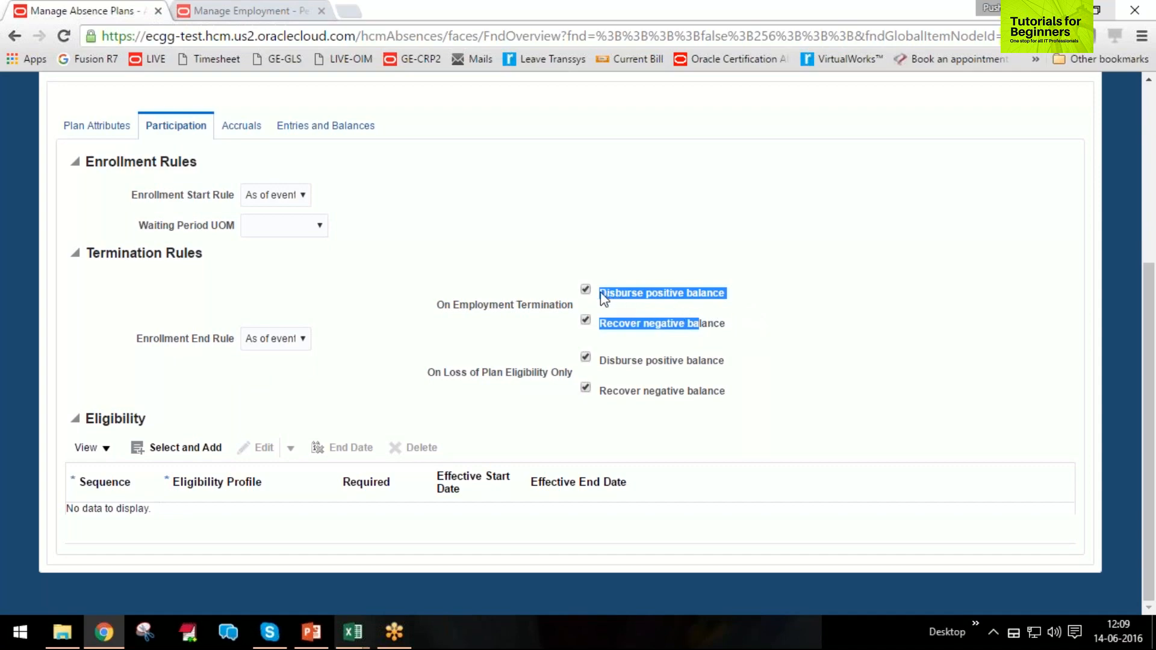
pyautogui.moveTo(602, 293); pyautogui.dragTo(717, 294)
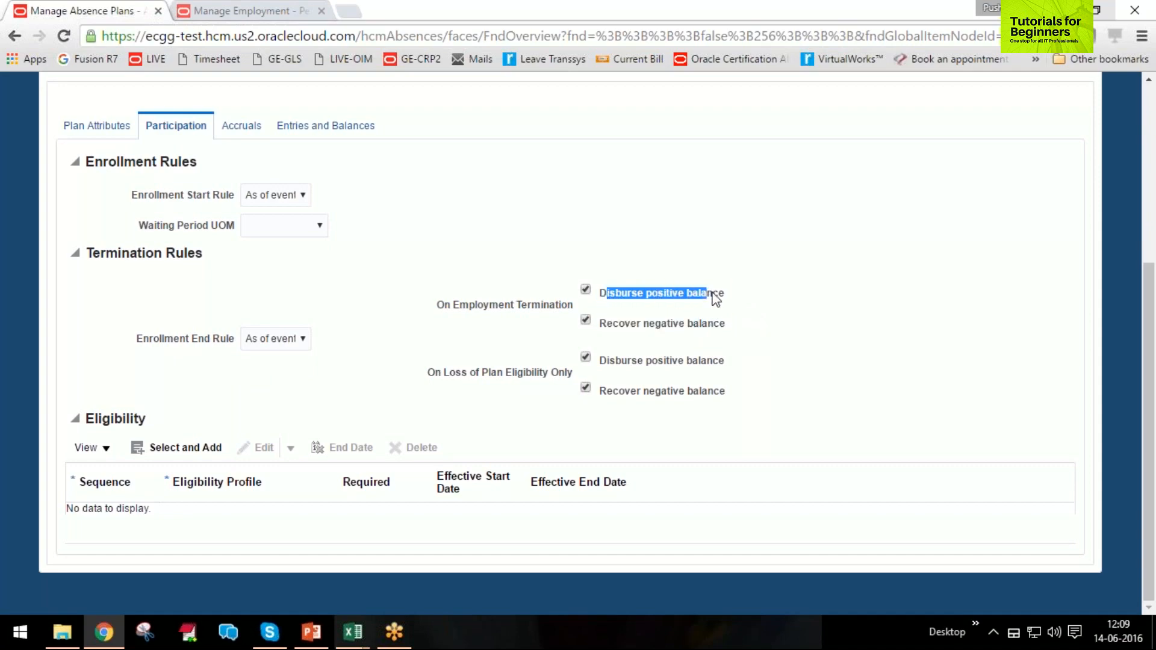
pyautogui.click(768, 306)
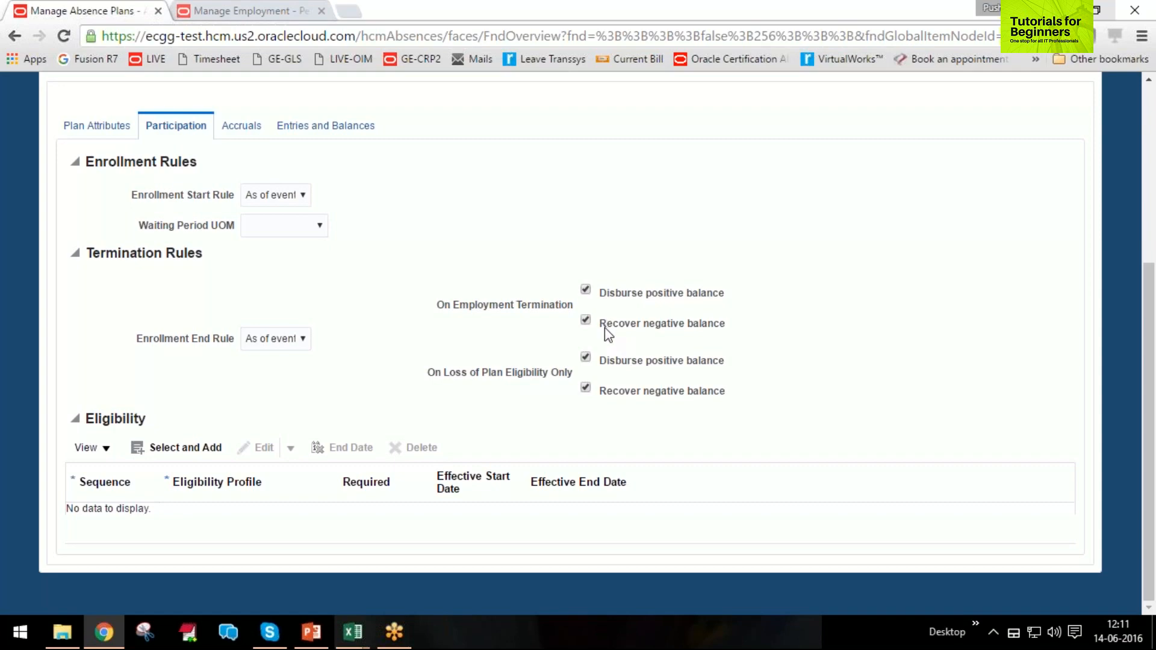
pyautogui.moveTo(602, 329); pyautogui.dragTo(728, 325)
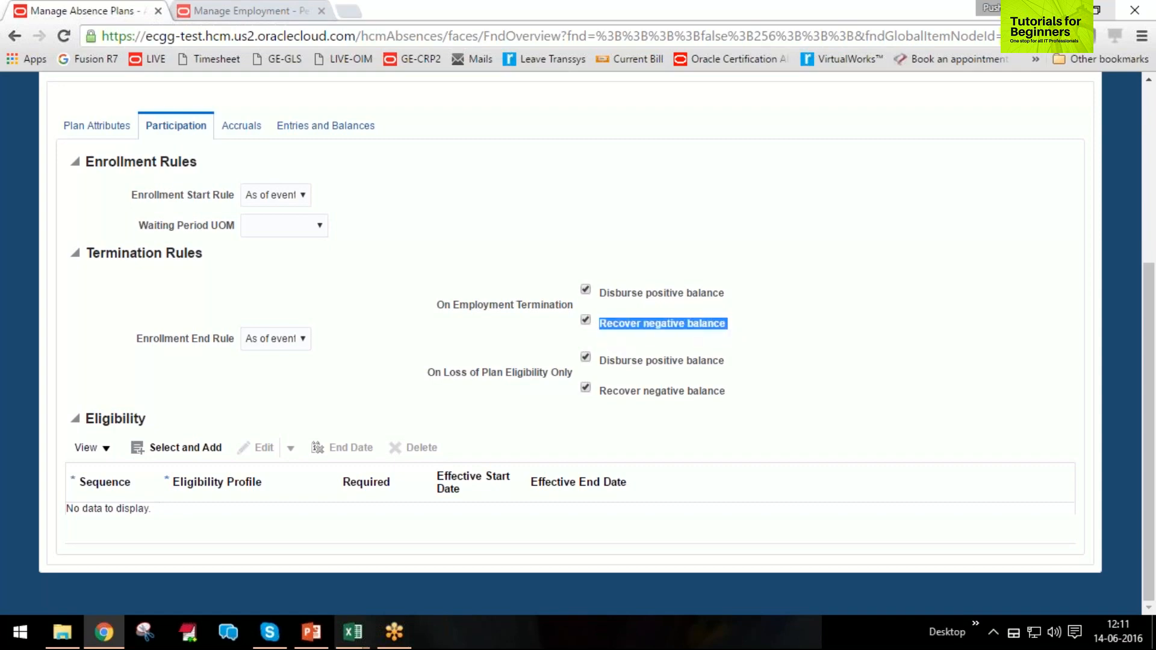
pyautogui.click(731, 326)
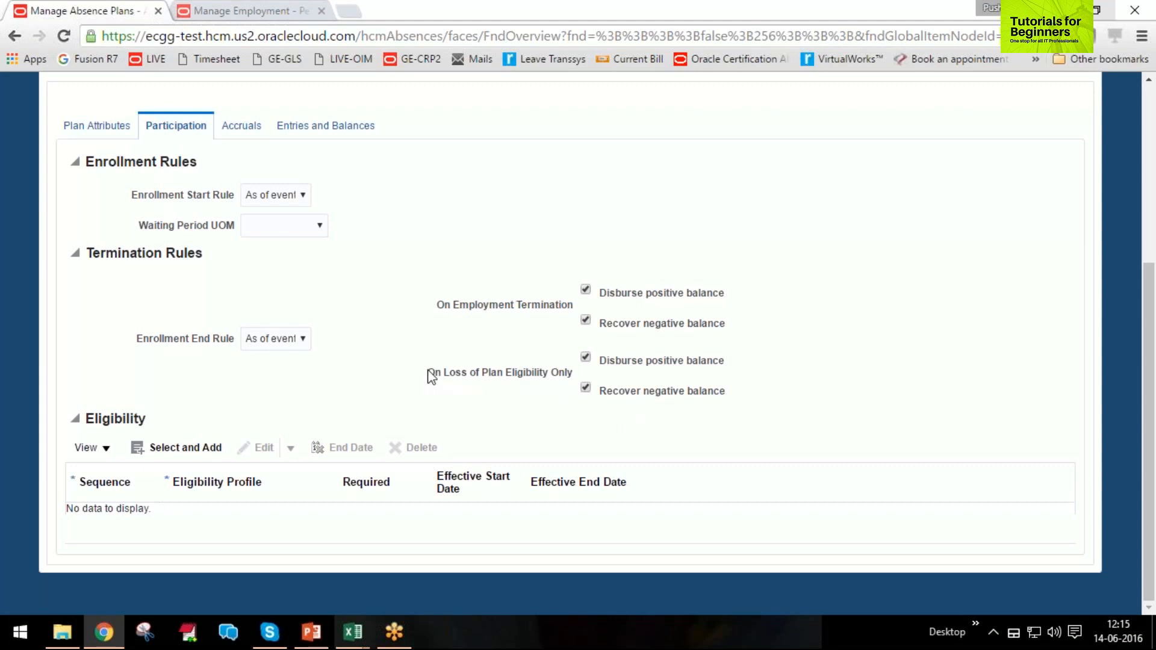
# Disable Disburse positive balance and Recover negative balance for loss of plan eligibility only.
pyautogui.click(586, 358)
# Add the eligibility profile Grade Eligibility to the plan with sequence 1, leaving it not required.
pyautogui.click(171, 448)
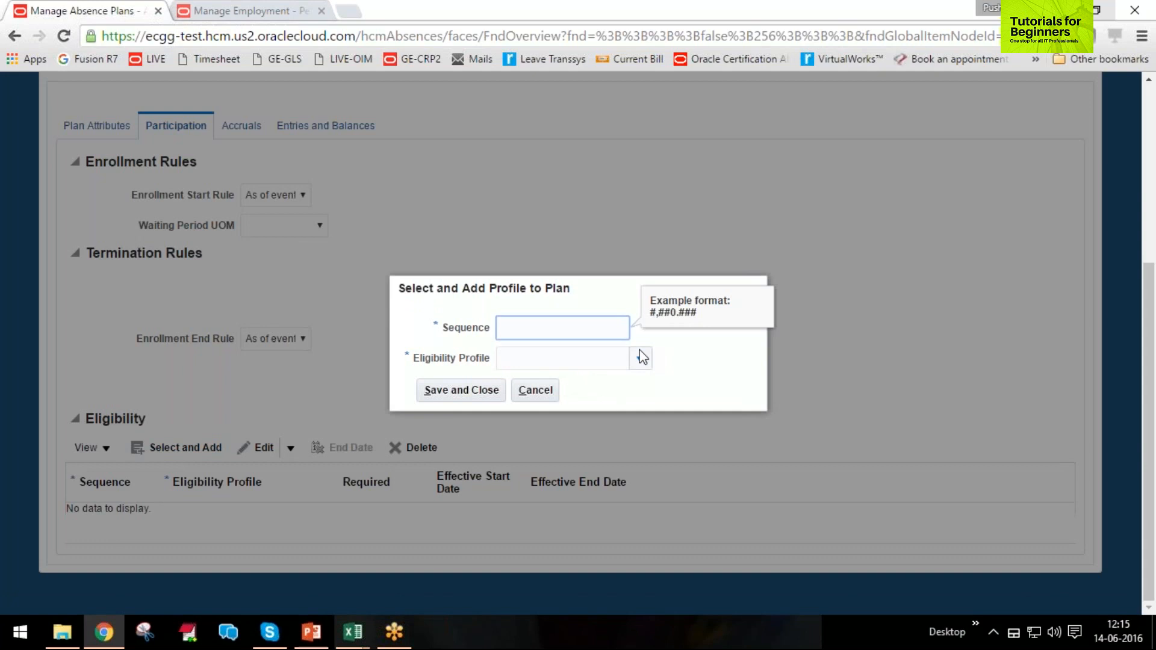
pyautogui.write('1')
pyautogui.press('Tab')
pyautogui.click(640, 365)
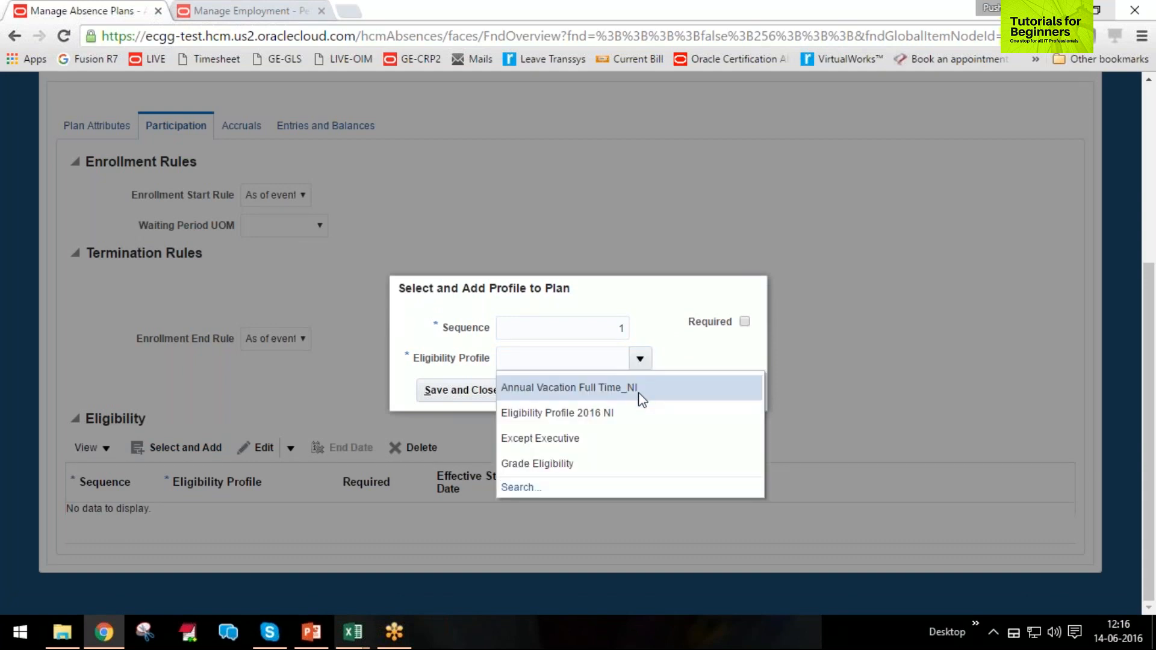
pyautogui.click(545, 464)
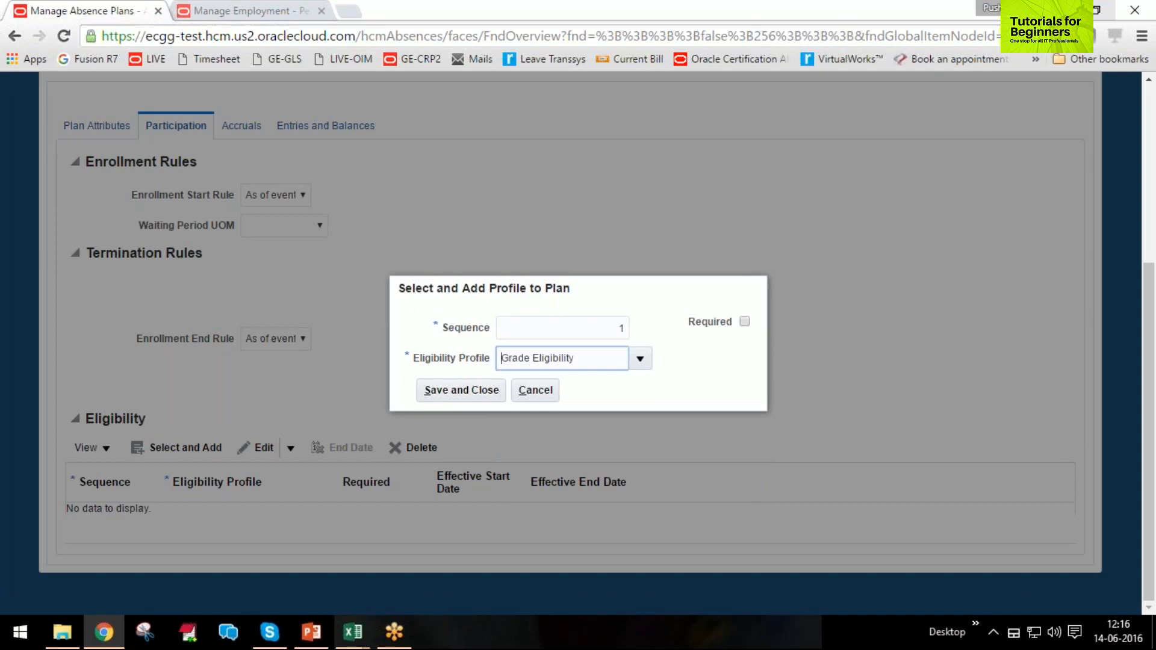
pyautogui.click(486, 394)
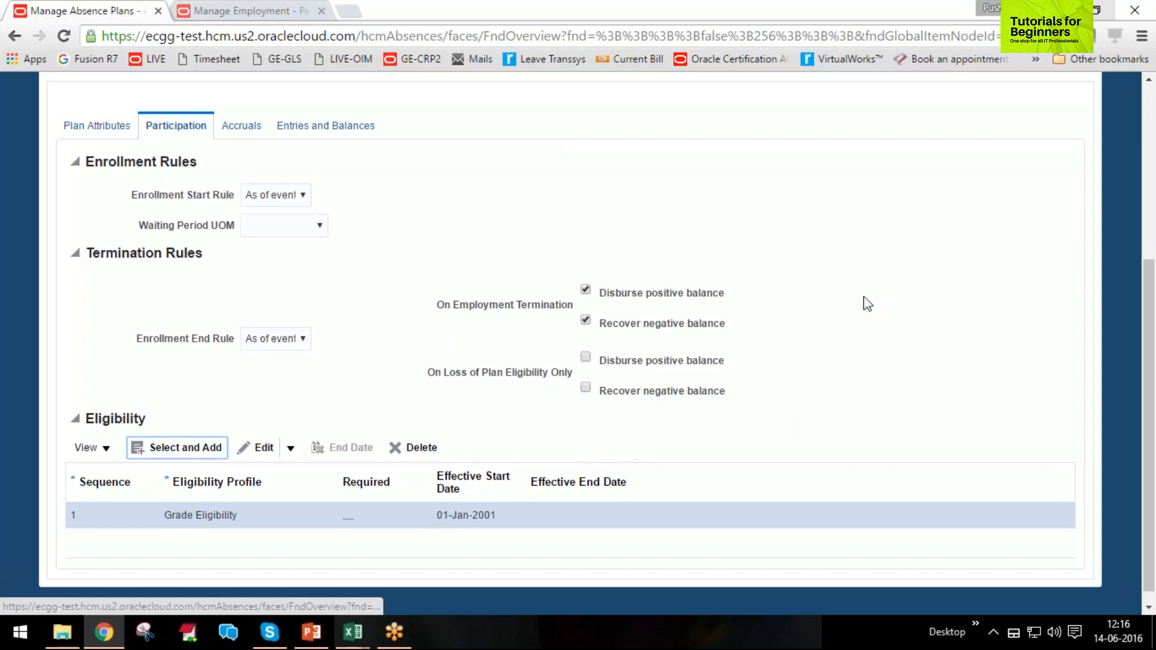
# View the plan's accrual settings, and return to the plan attributes to review them with the basic details.
pyautogui.click(244, 126)
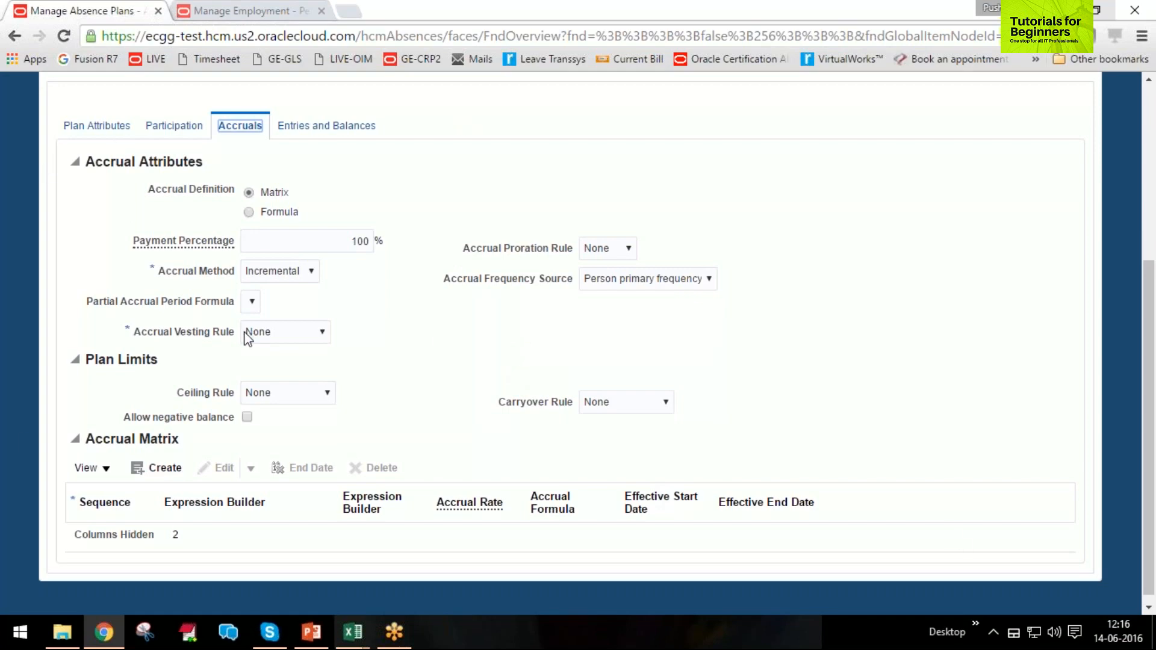
pyautogui.click(82, 125)
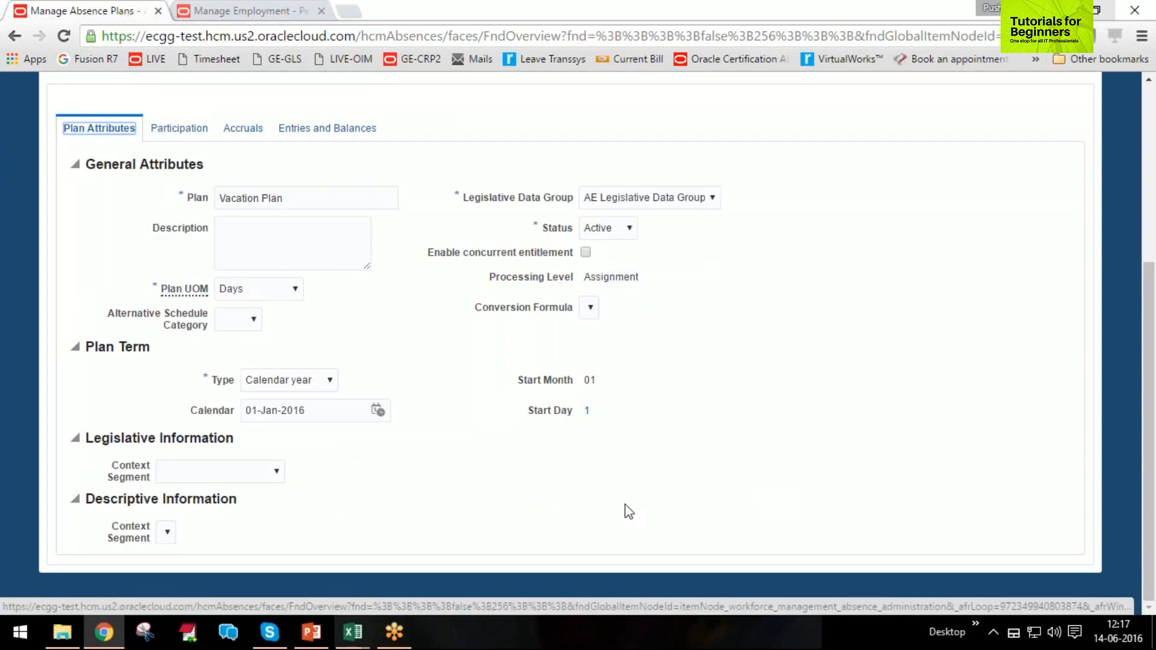
pyautogui.scroll(5, 625, 504)
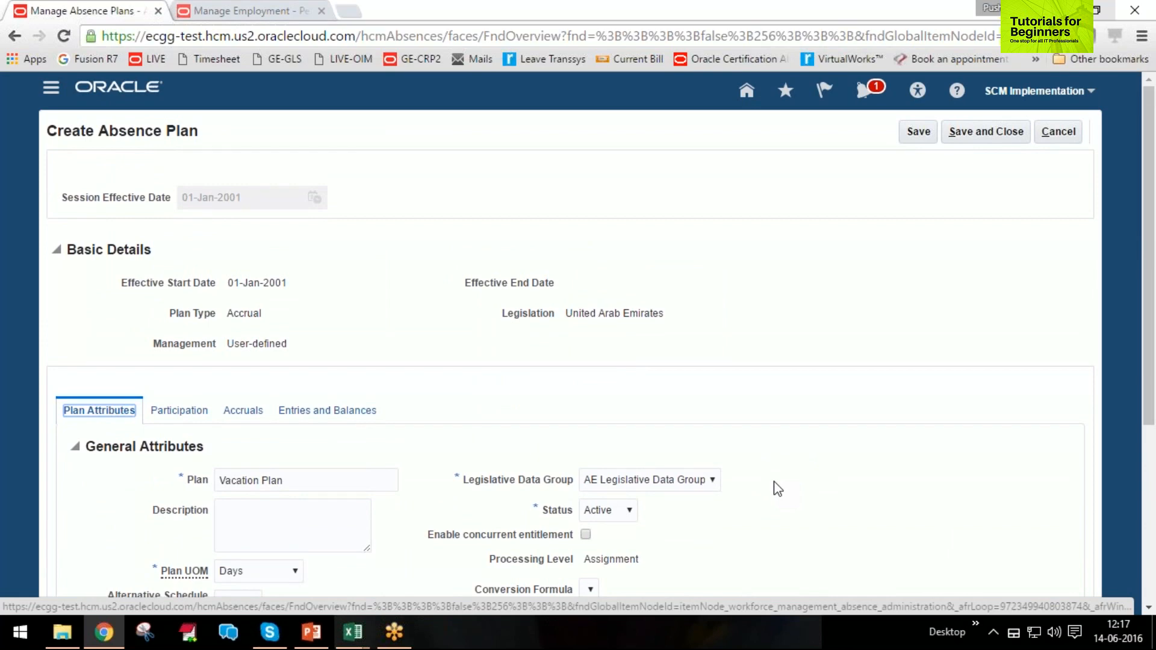
pyautogui.scroll(-3, 777, 489)
pyautogui.scroll(3, 777, 488)
pyautogui.click(694, 19)
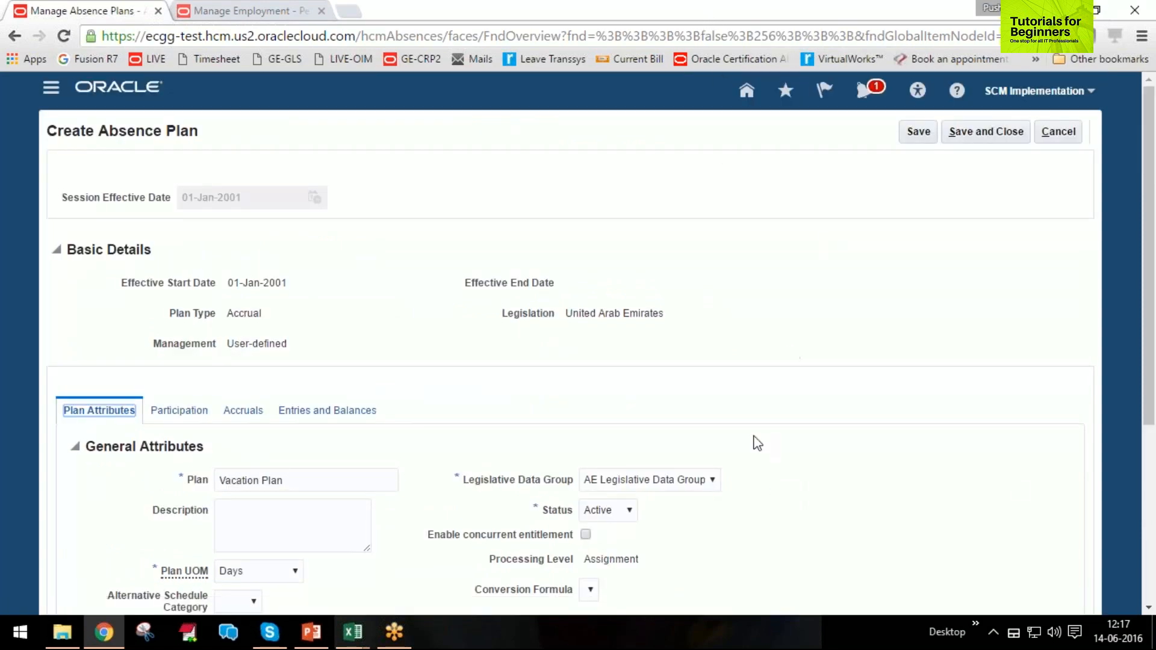